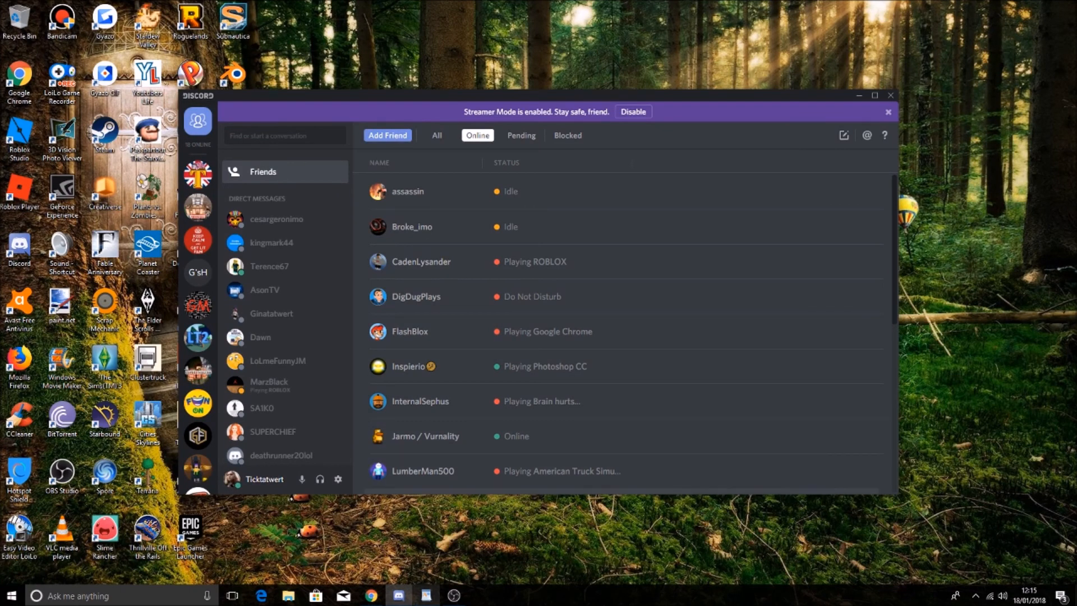
Switch to the Discord Setup document in WordPad, read its list of server setup topics, and return to Discord.
mouse_move(430, 601)
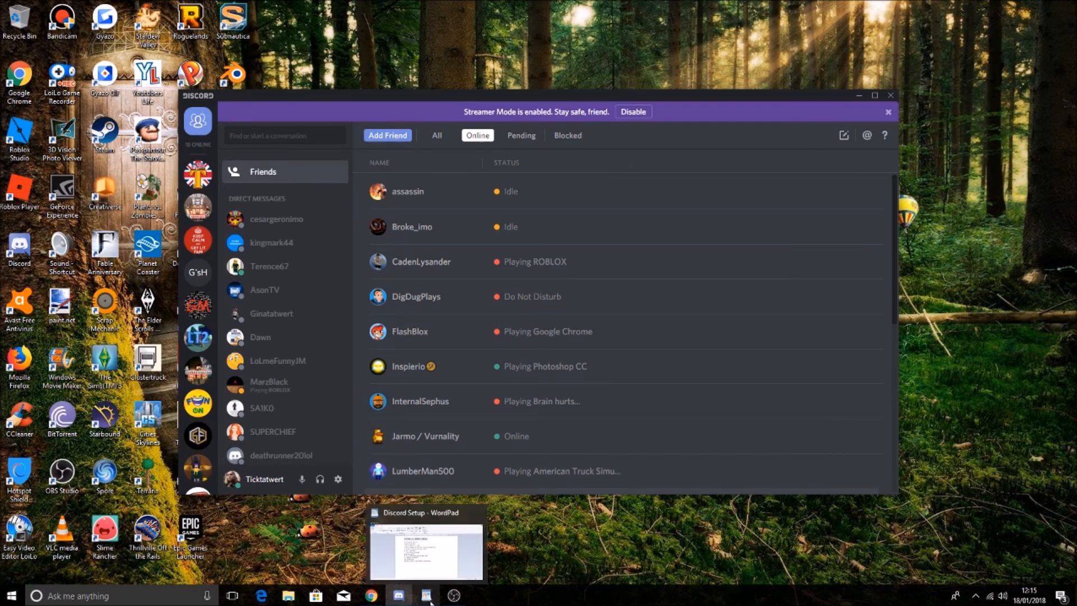
click(430, 601)
drag(669, 196, 550, 101)
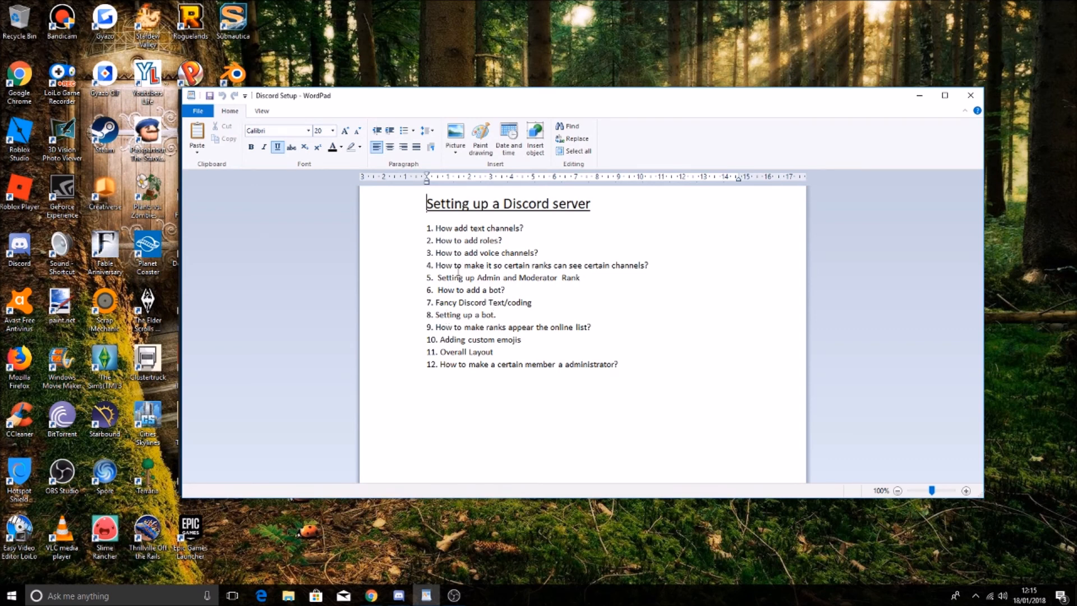
drag(423, 98, 438, 103)
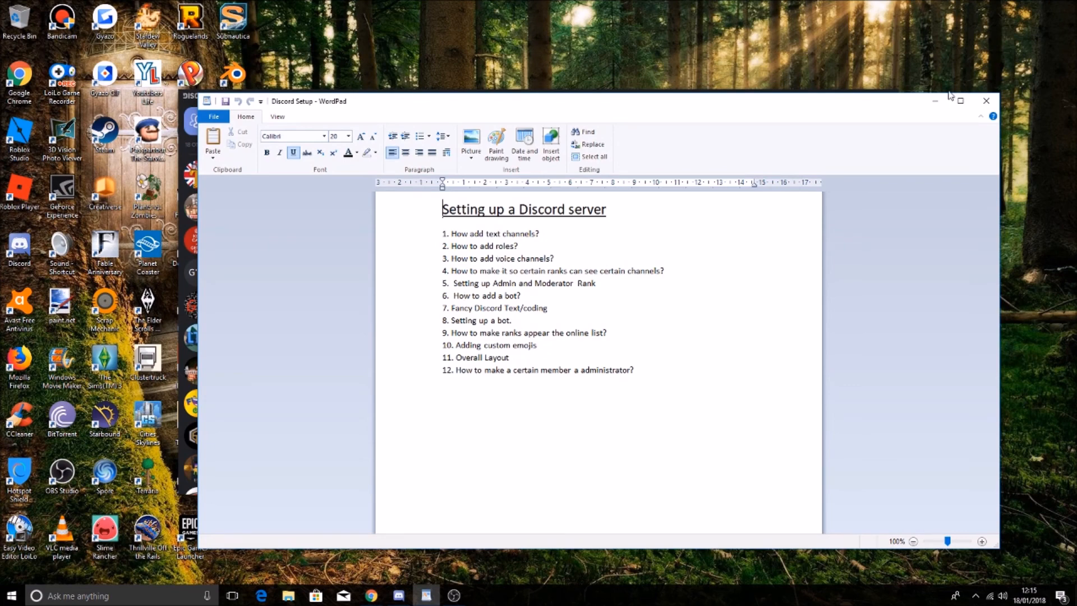
click(935, 101)
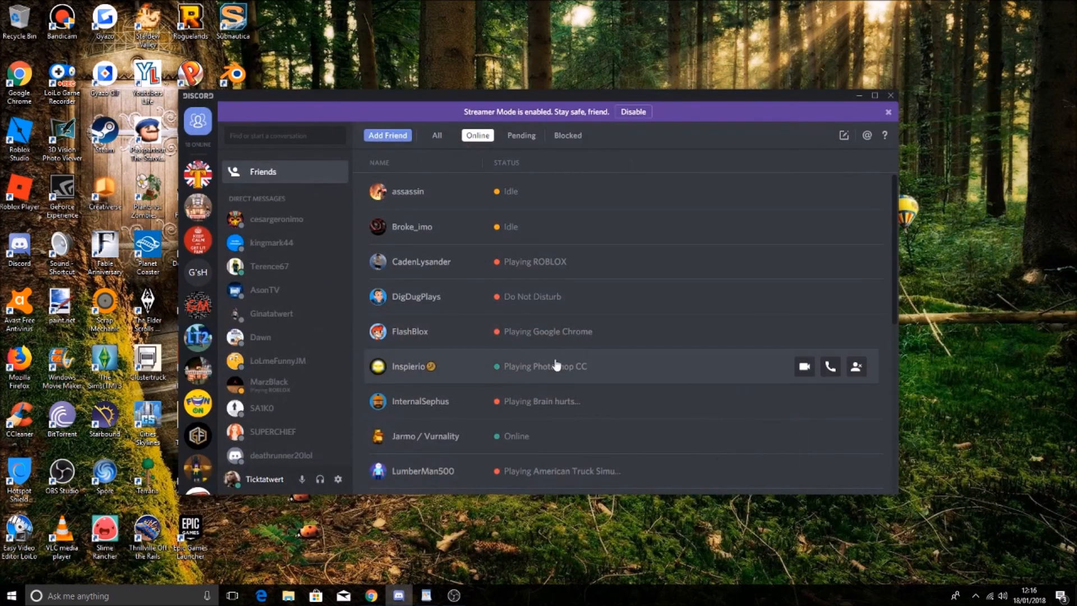
Start creating a new server named "Server setup Test", check the available regions, and keep Western Europe.
scroll(281, 387, down, 5)
scroll(197, 409, down, 5)
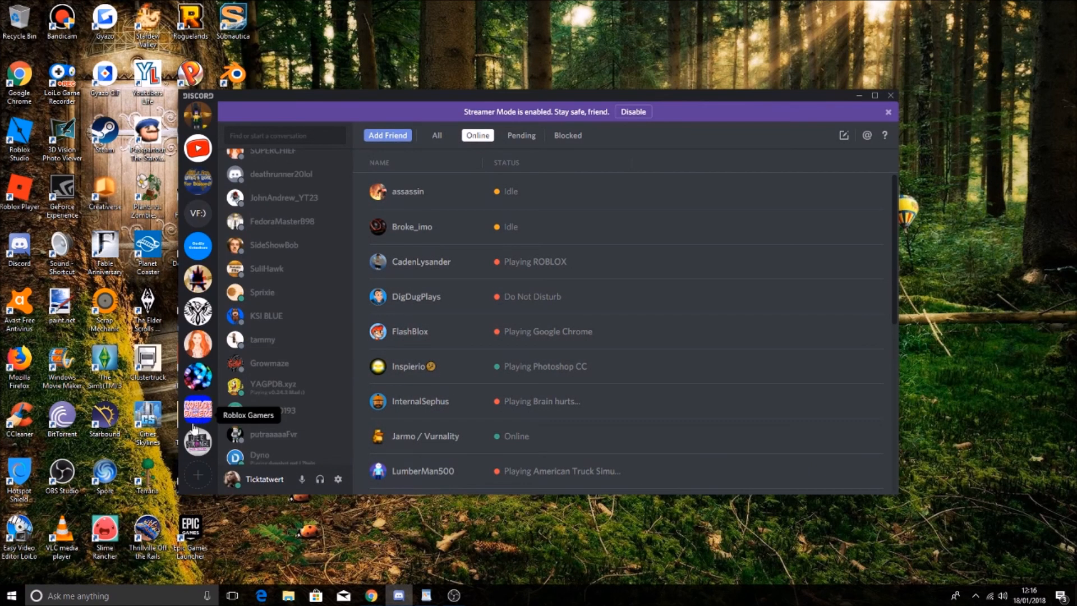
click(195, 476)
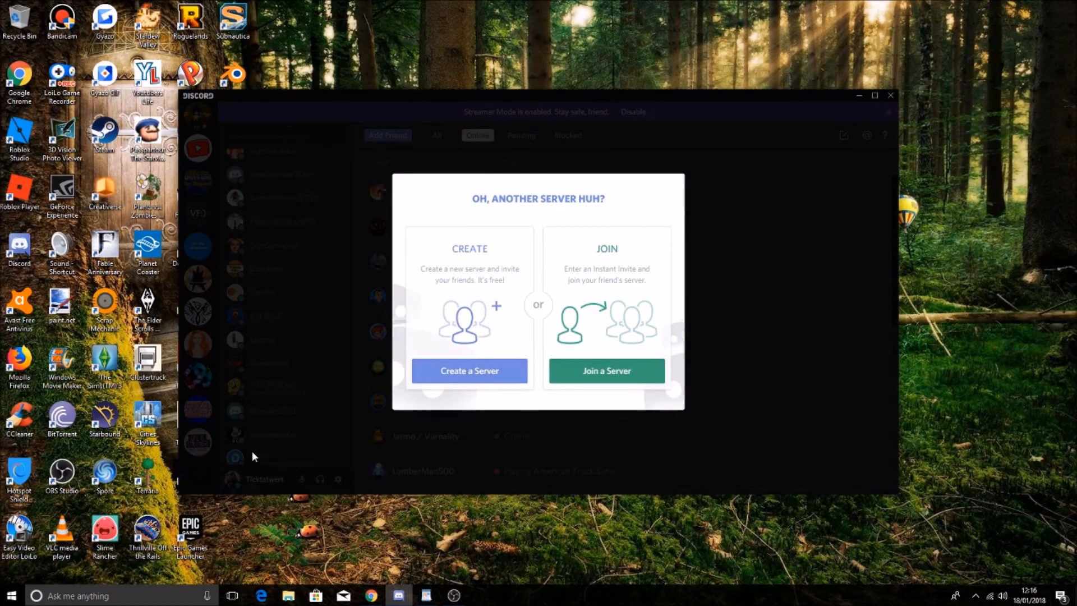
click(457, 373)
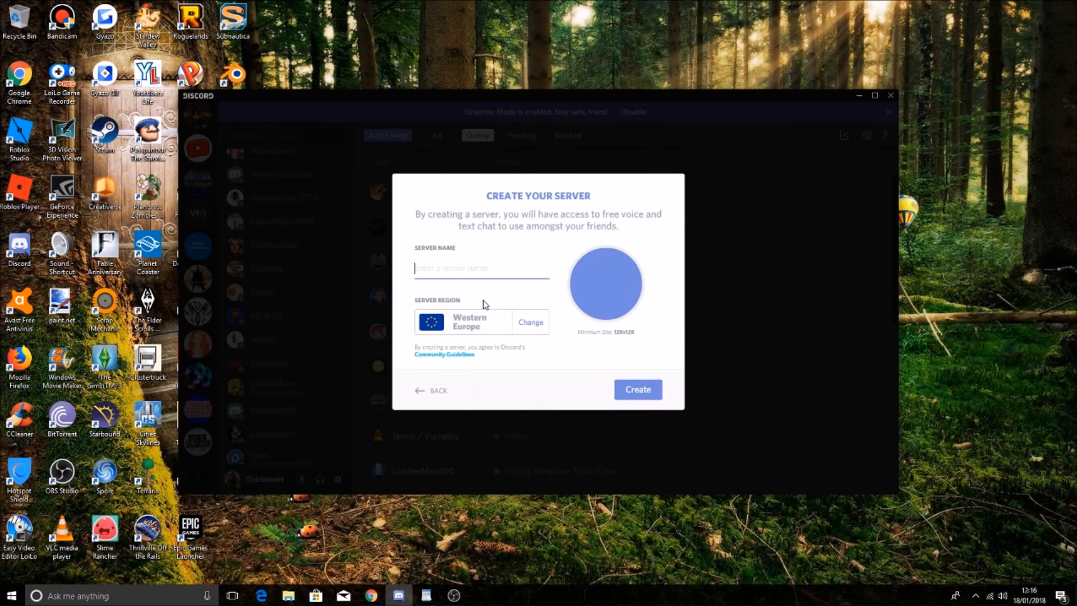
text(Server setup Test)
click(527, 330)
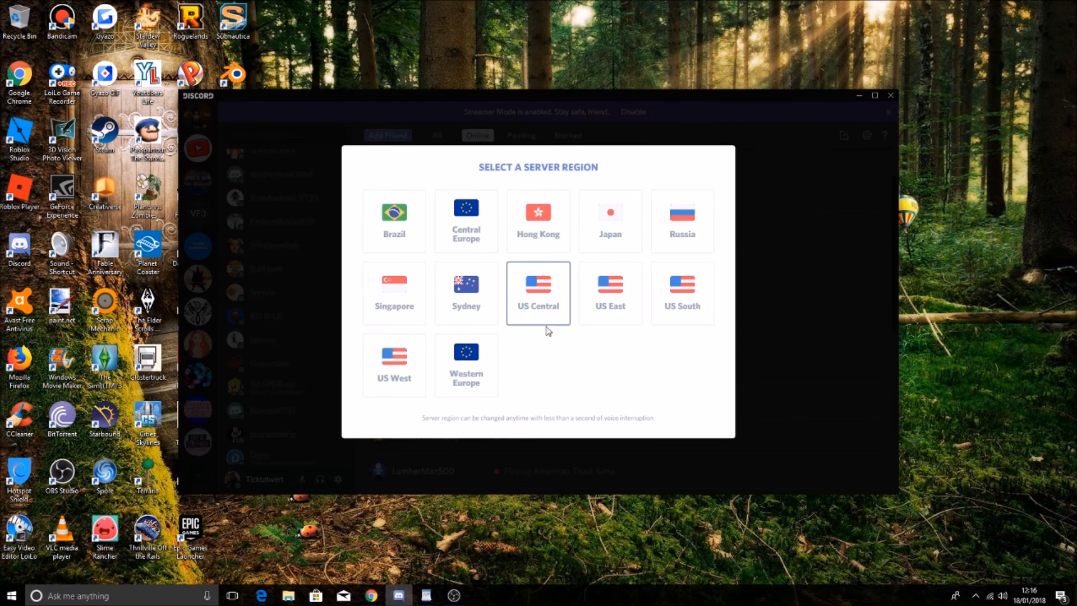
click(508, 454)
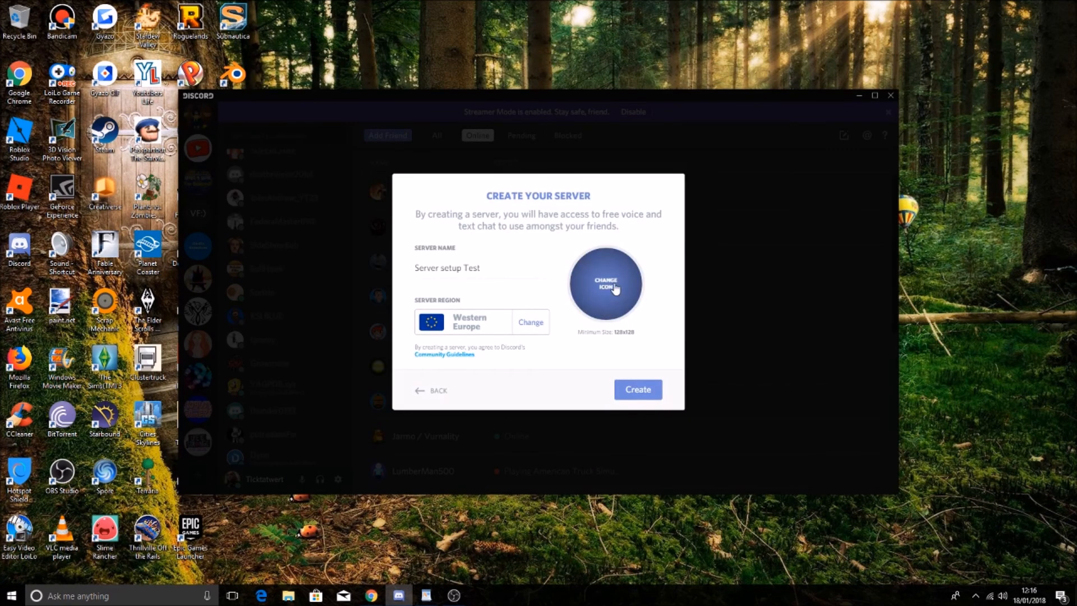
Set the "logo" image from the Pictures folder as the server icon and create the server.
click(586, 294)
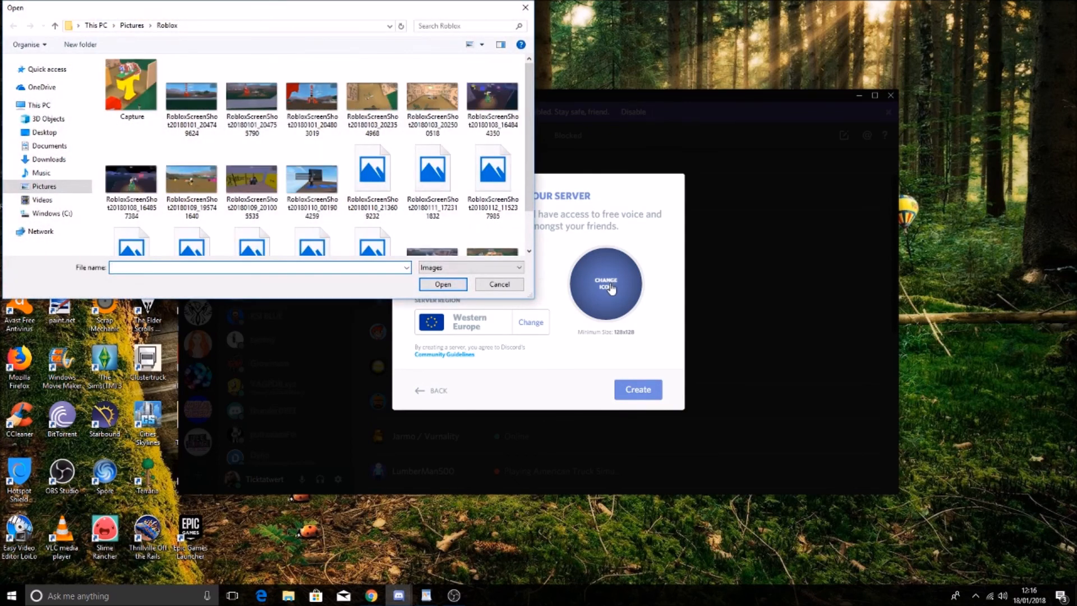
click(35, 186)
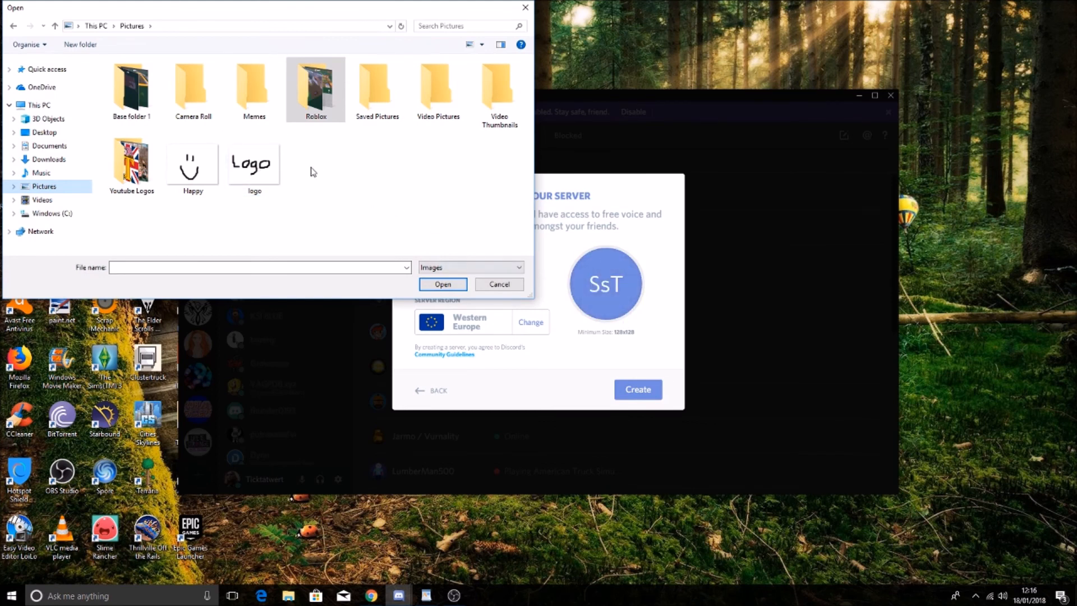
click(276, 163)
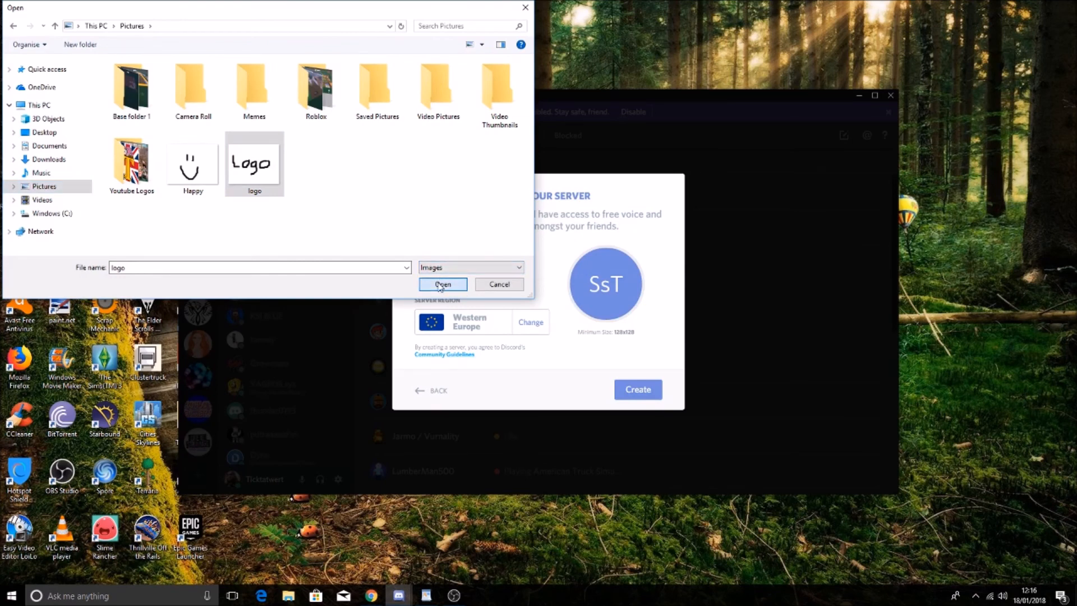
click(441, 283)
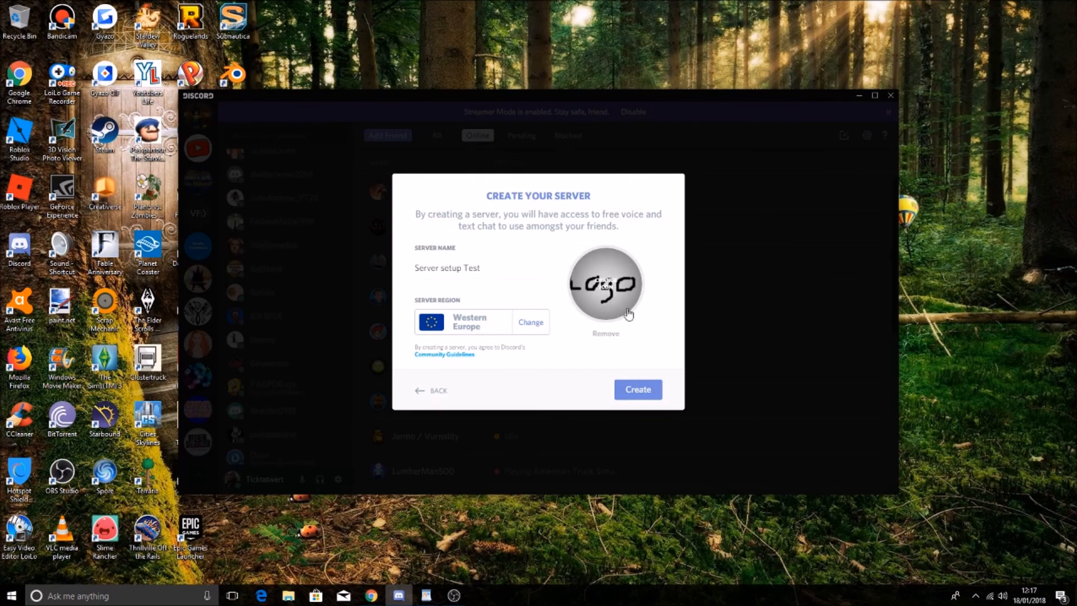
click(632, 389)
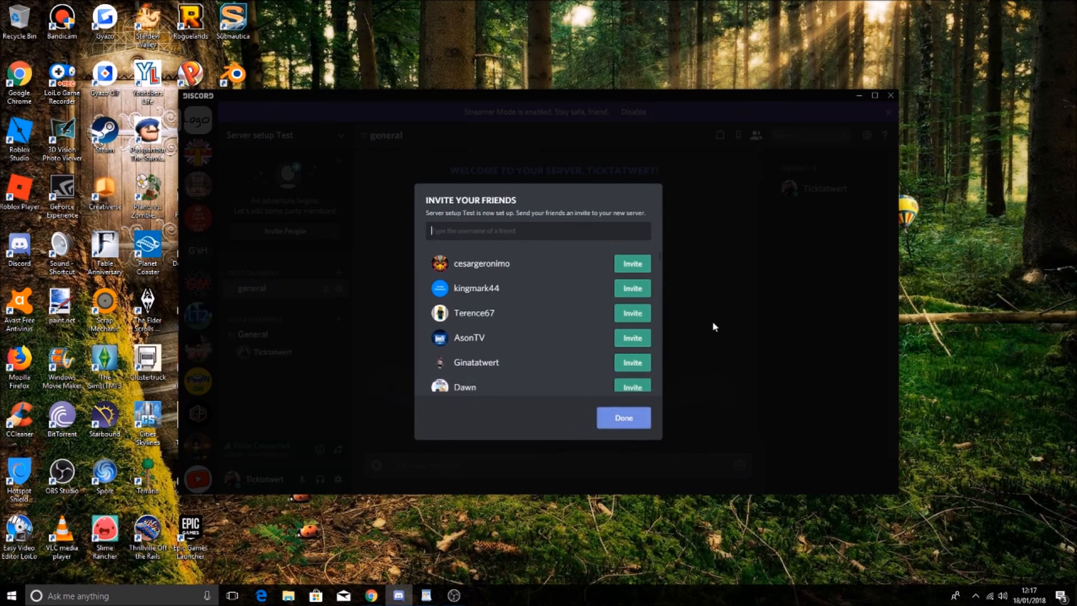
Dismiss the friend invitations without inviting anyone and disconnect from the General voice channel.
click(716, 274)
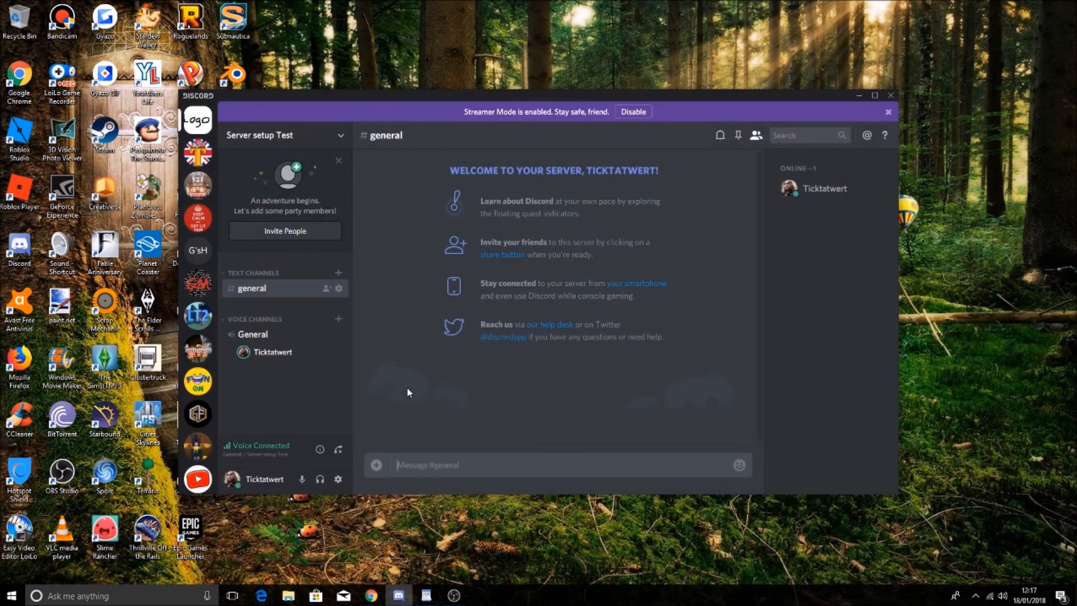
click(338, 451)
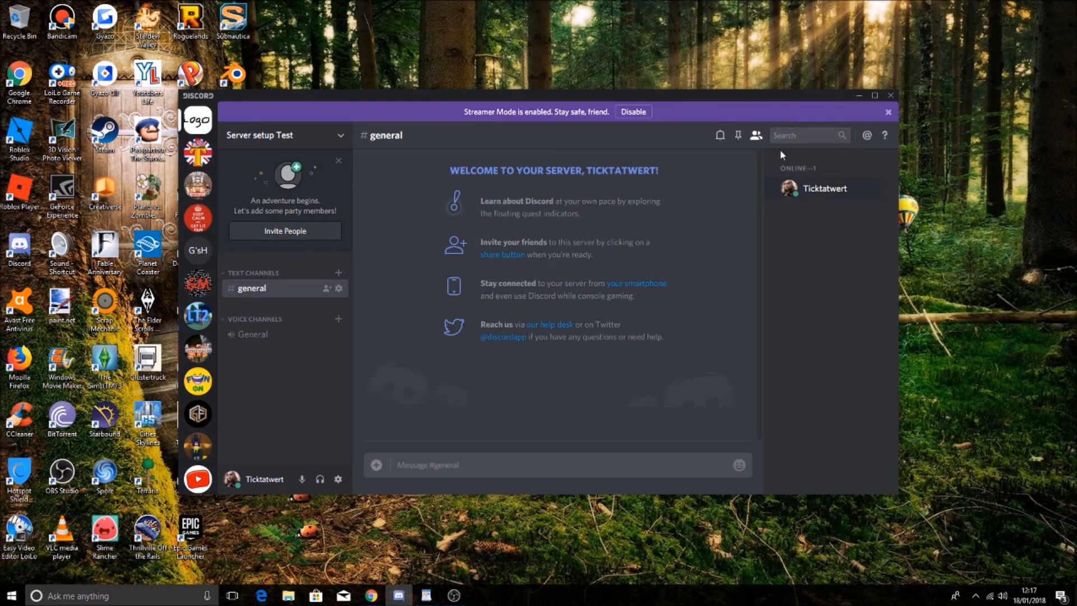
Copy the server's invite link and paste it into the message field of the general text channel.
click(292, 231)
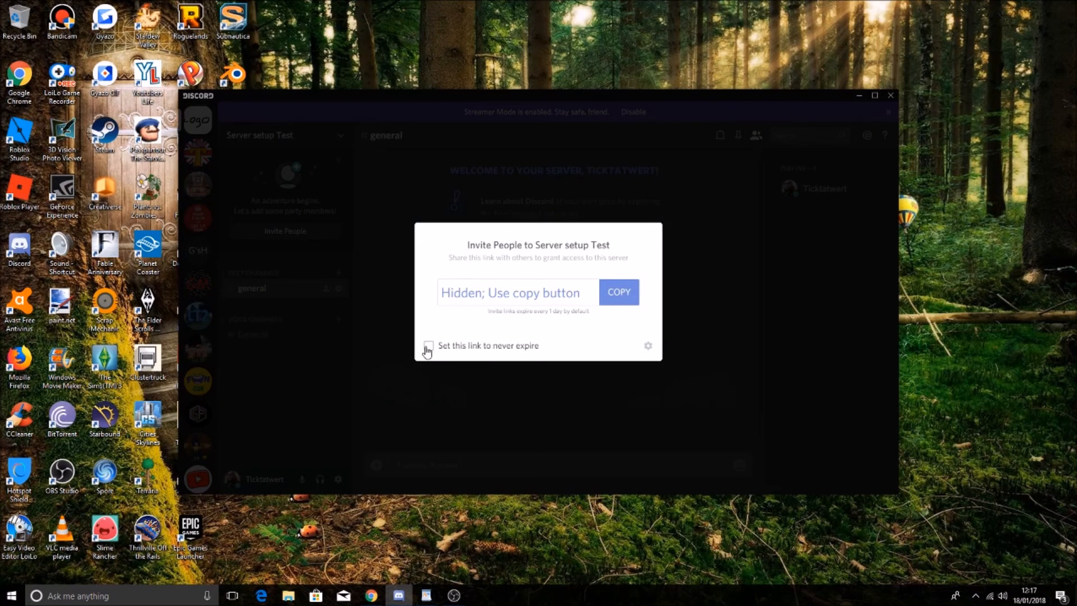
click(549, 298)
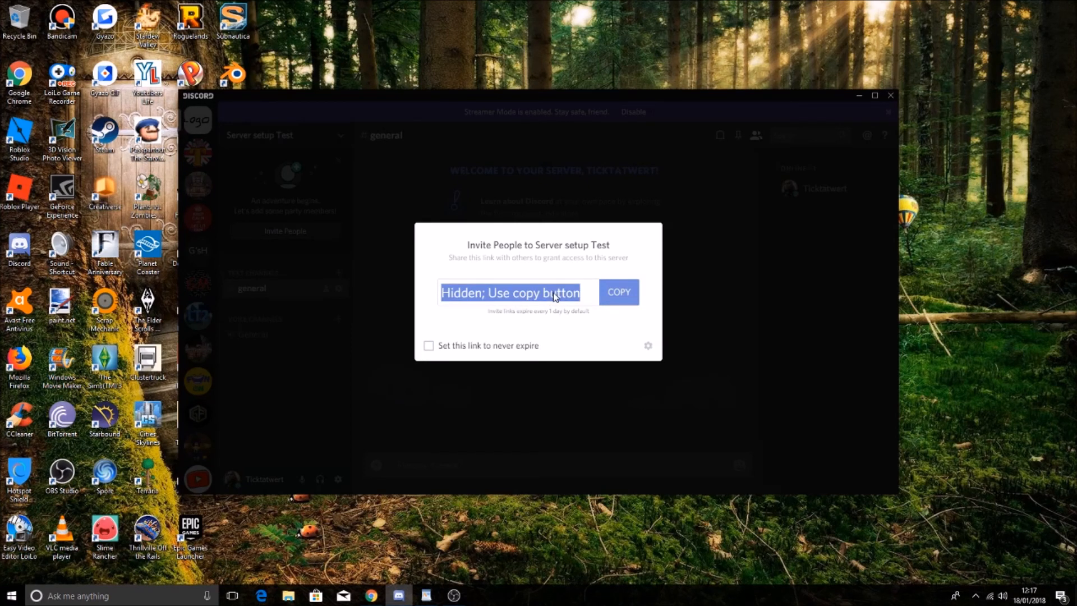
click(620, 293)
click(480, 443)
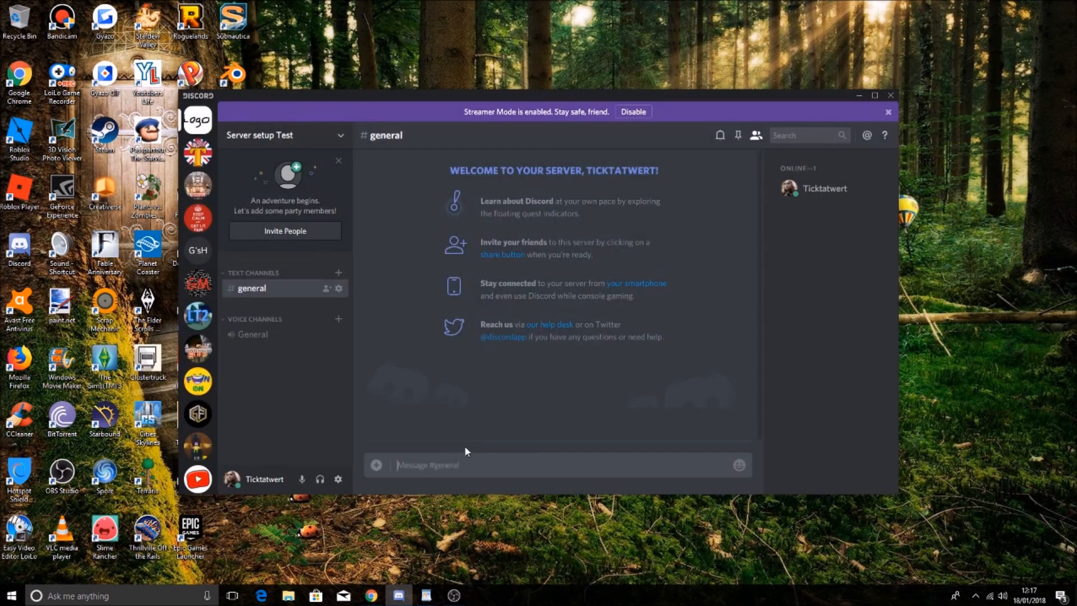
key(ctrl+v)
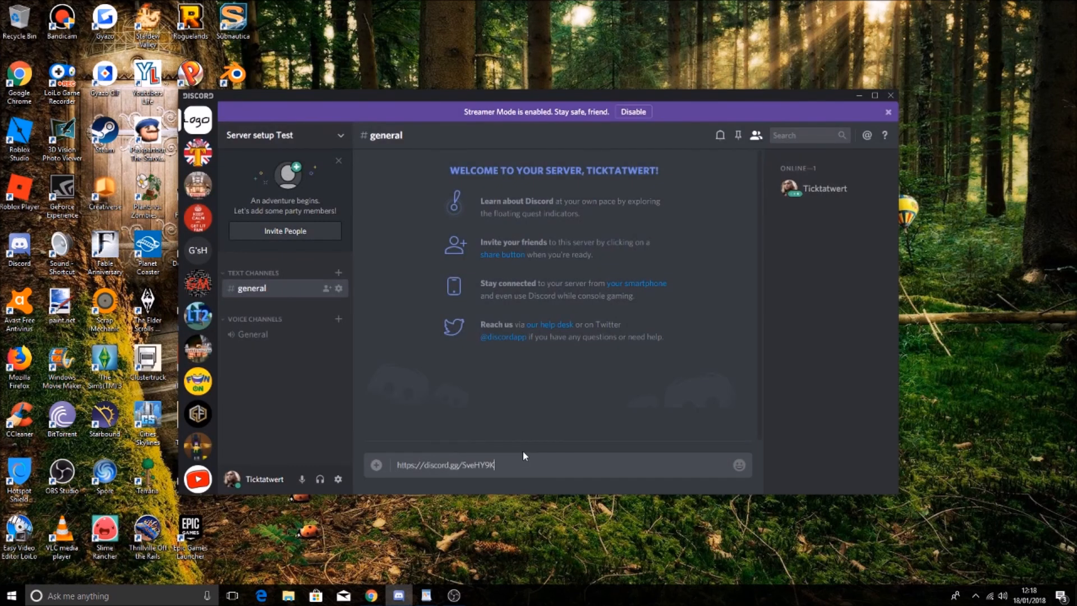
key(Return)
Review the invite link's expiry and maximum-use options, and leave without generating a new link.
click(296, 228)
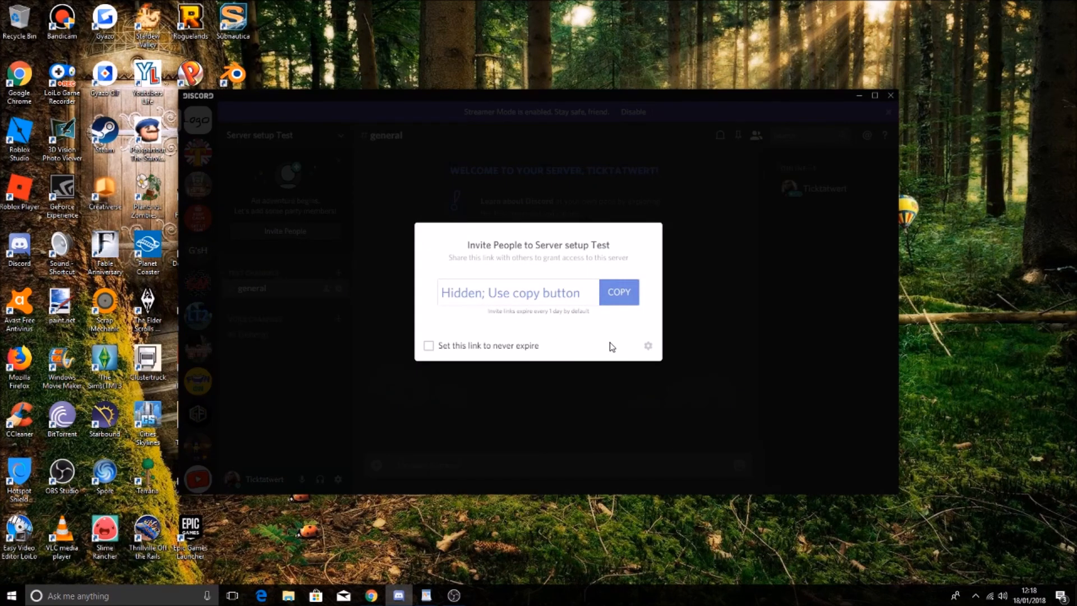
click(647, 348)
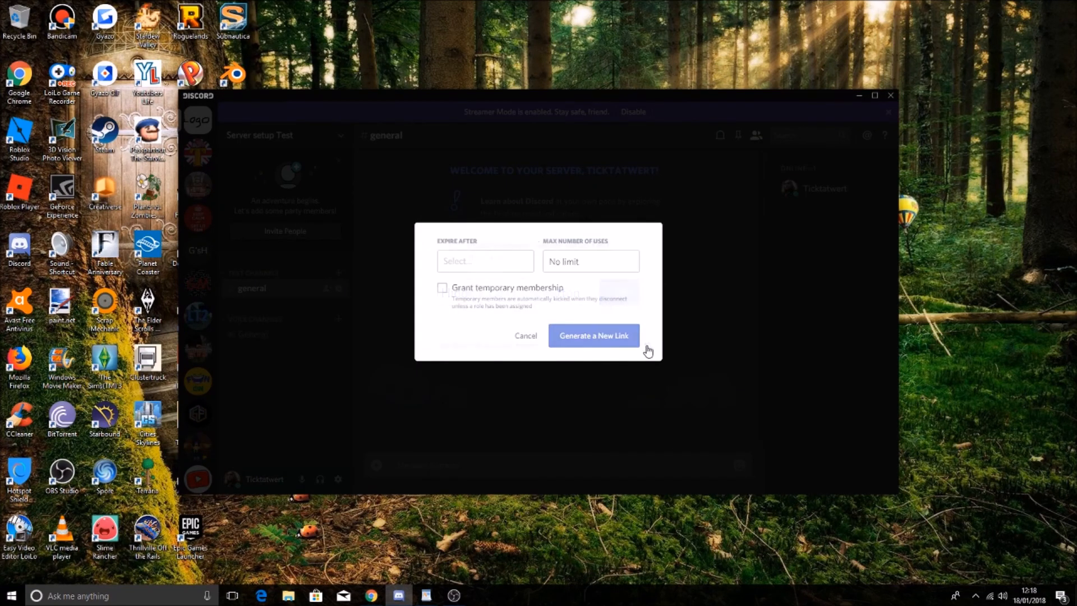
click(577, 264)
scroll(562, 329, down, 1)
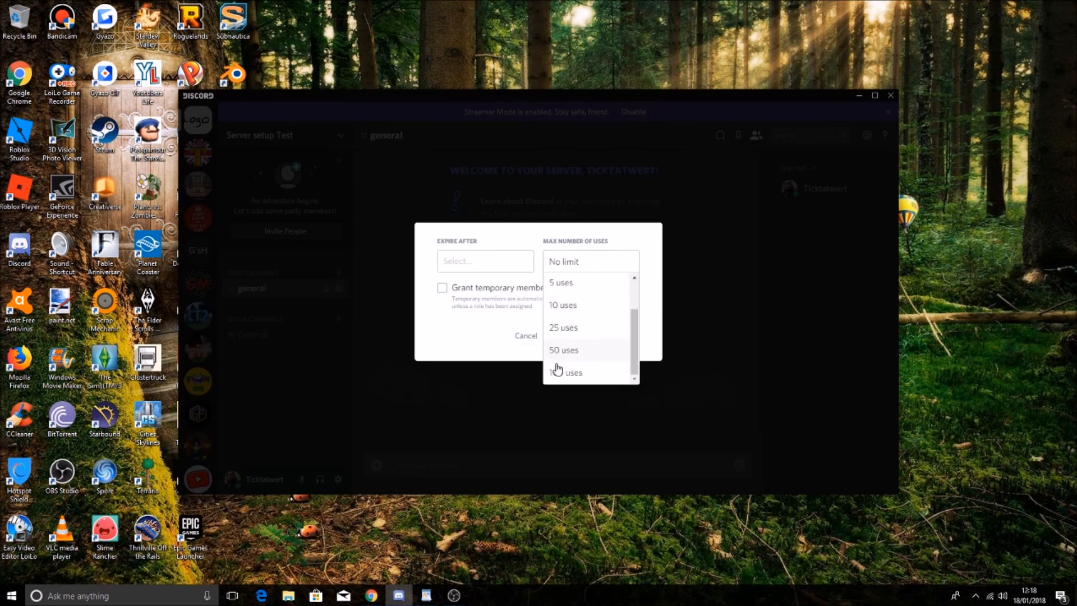
click(464, 336)
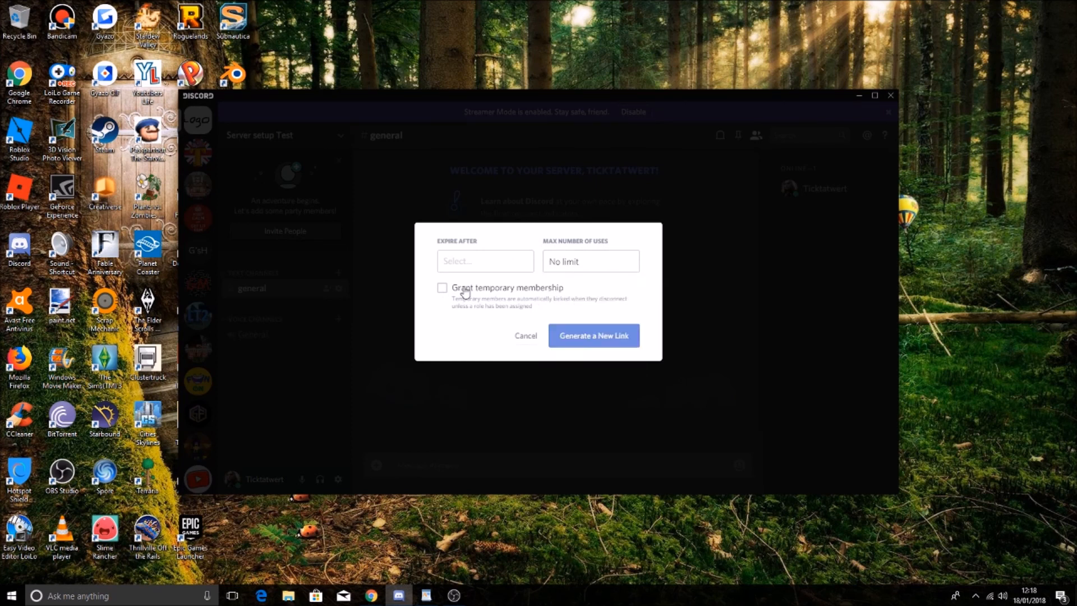
click(481, 262)
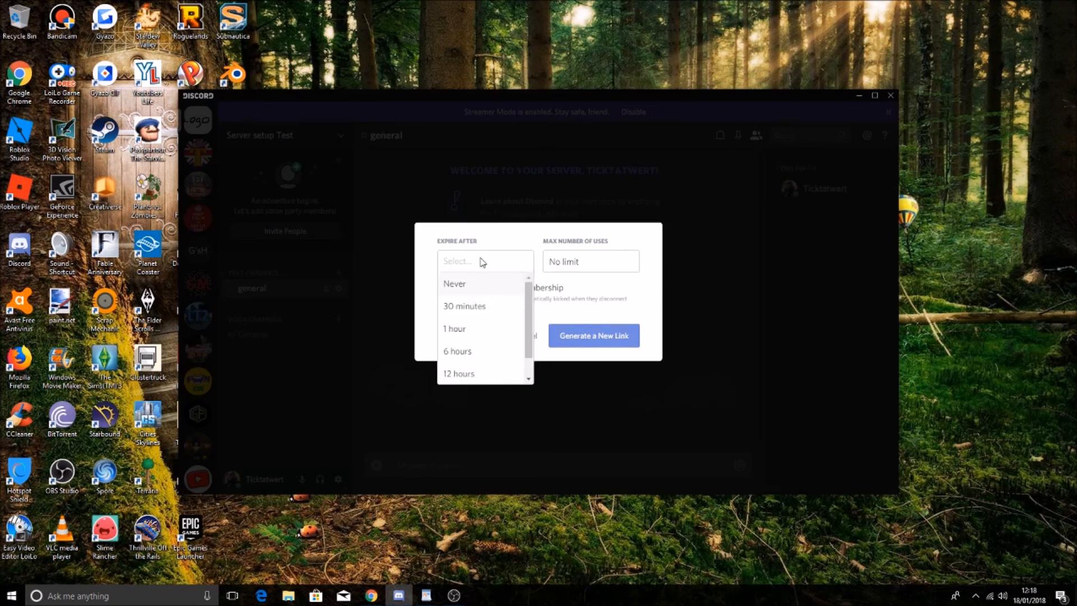
scroll(459, 351, down, 1)
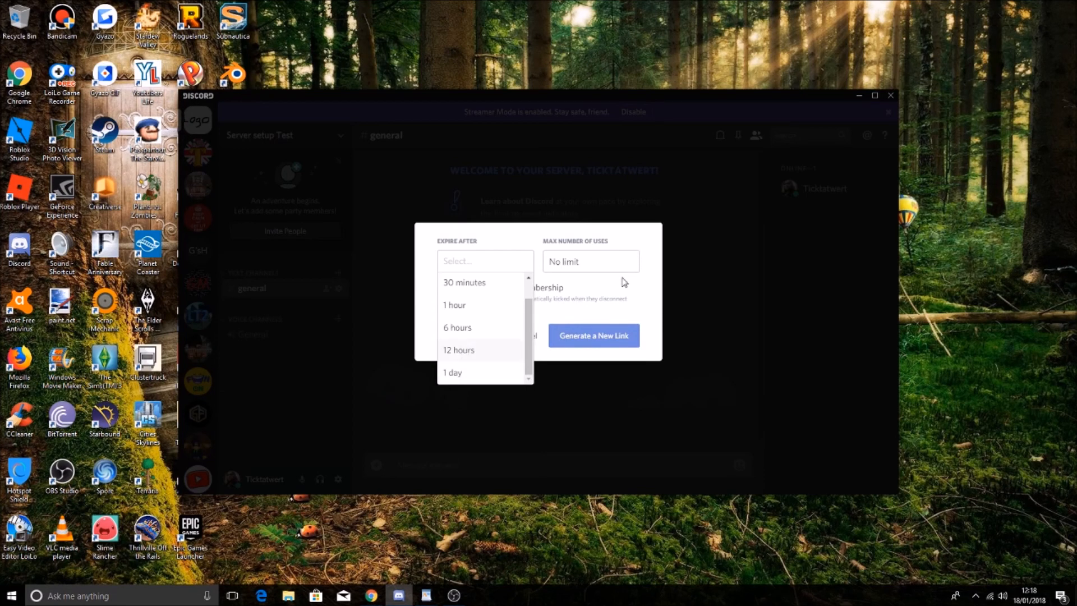
click(623, 295)
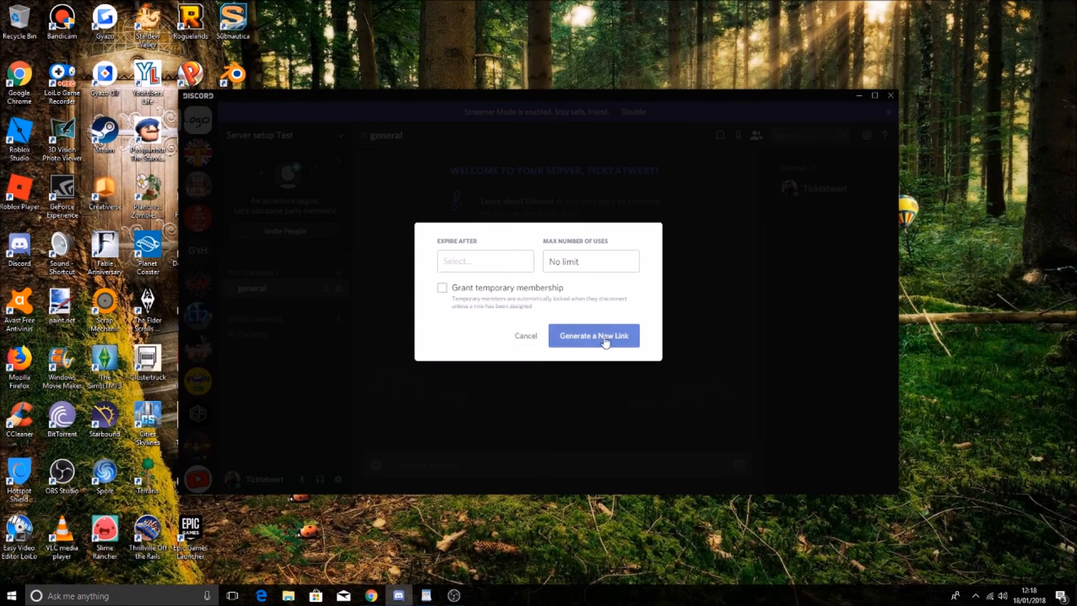
click(527, 337)
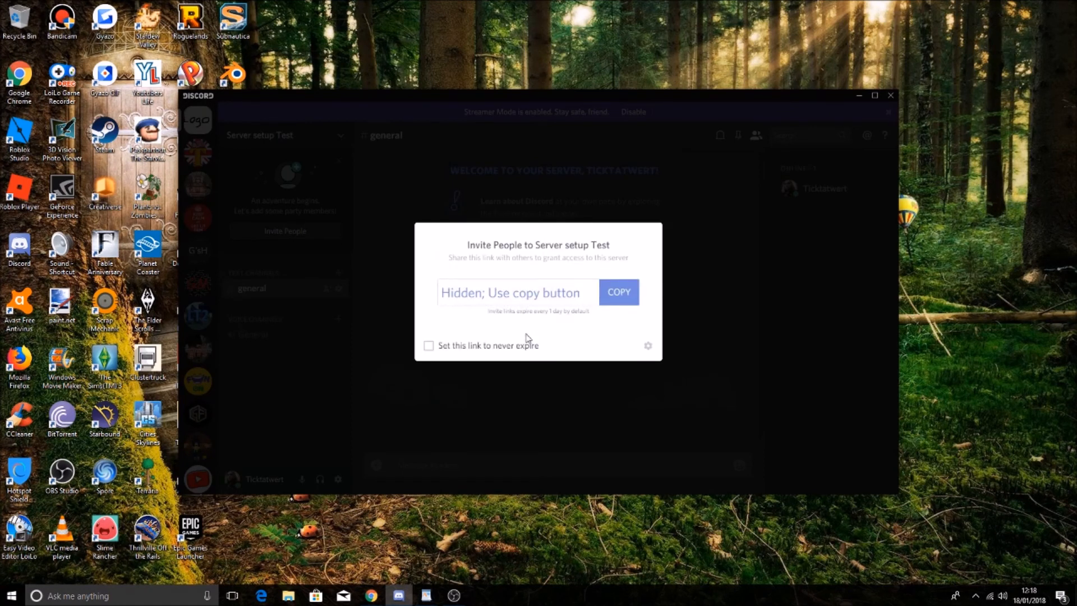
click(578, 415)
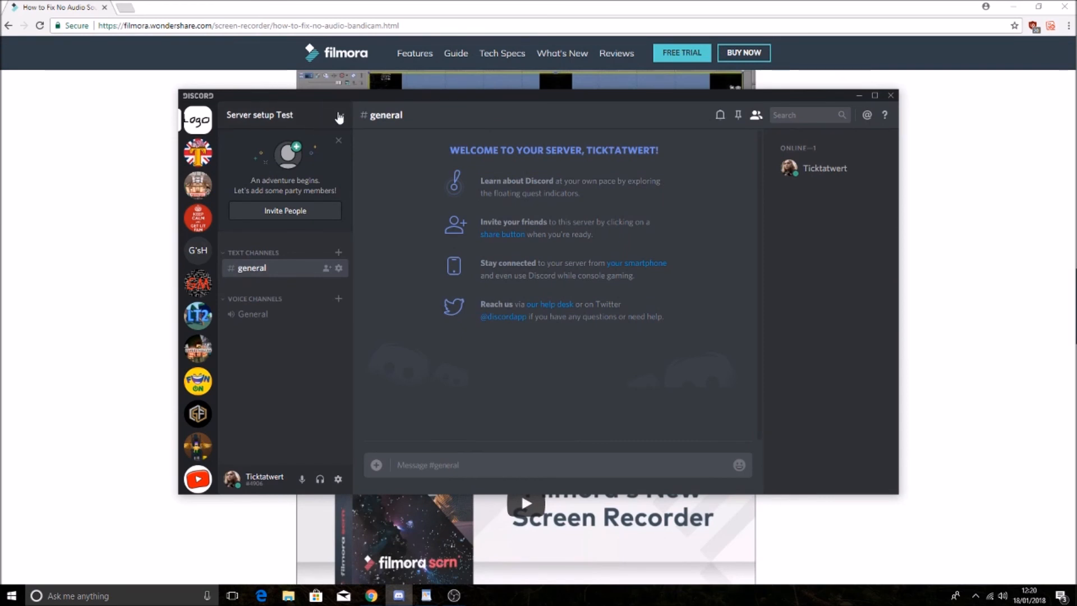
Open the server settings and review the AFK channel and new member messages channel choices in the overview.
click(339, 115)
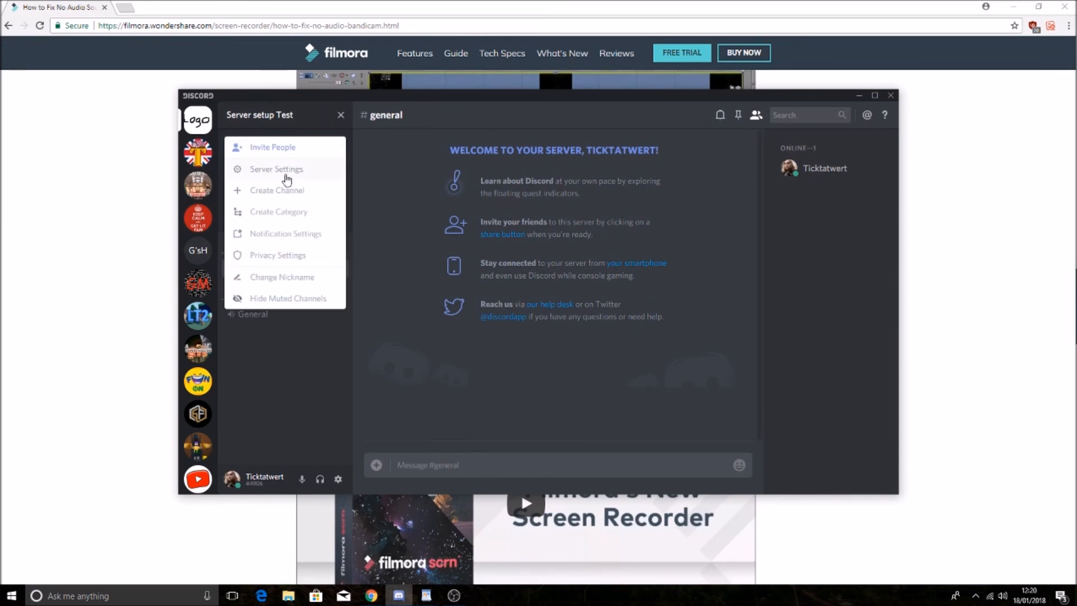
click(283, 176)
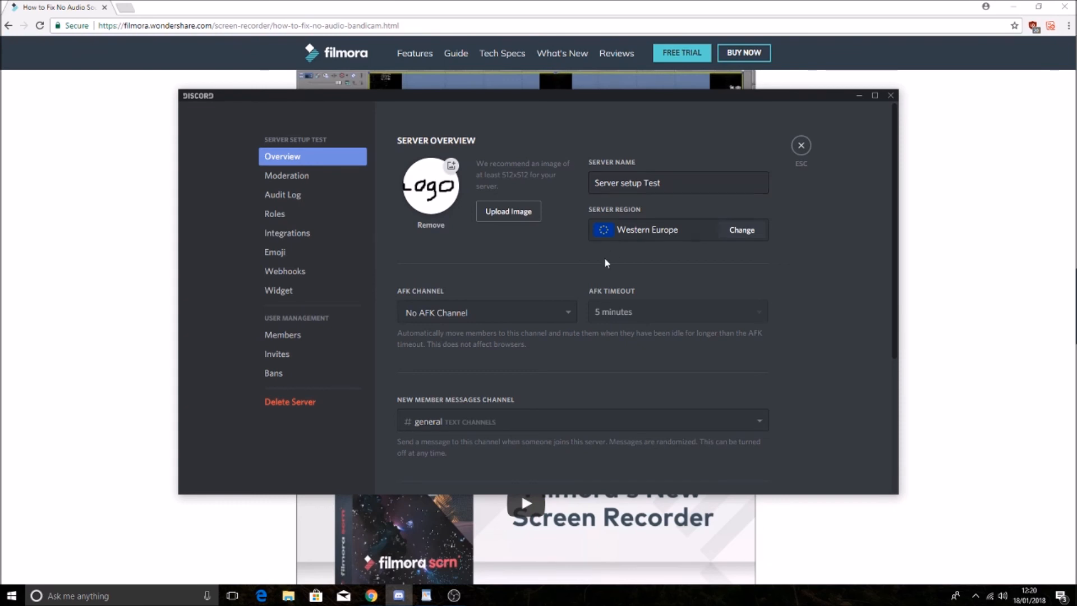
click(488, 312)
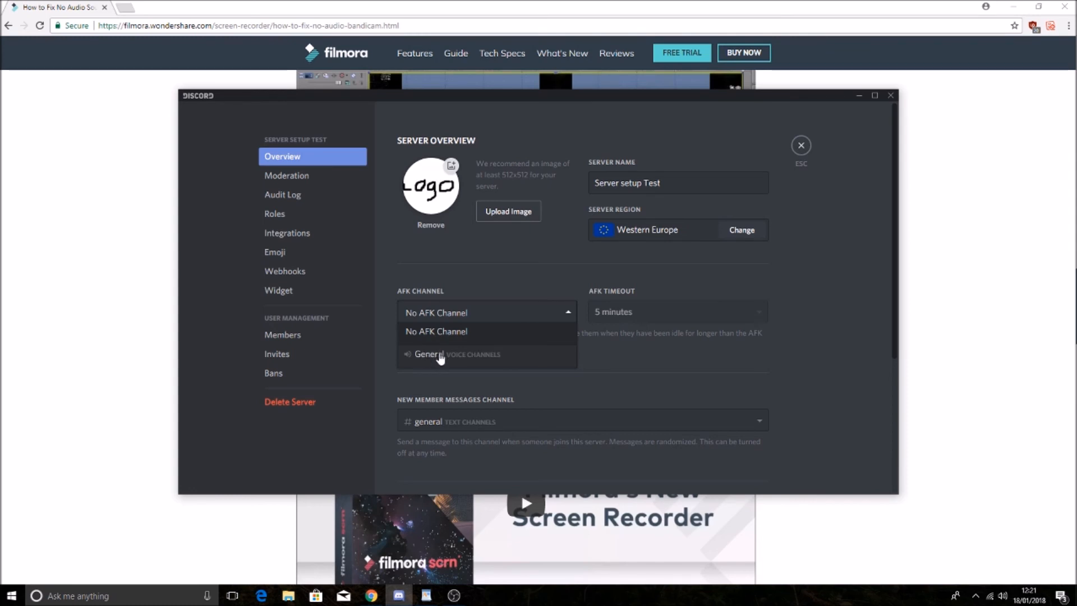
click(616, 306)
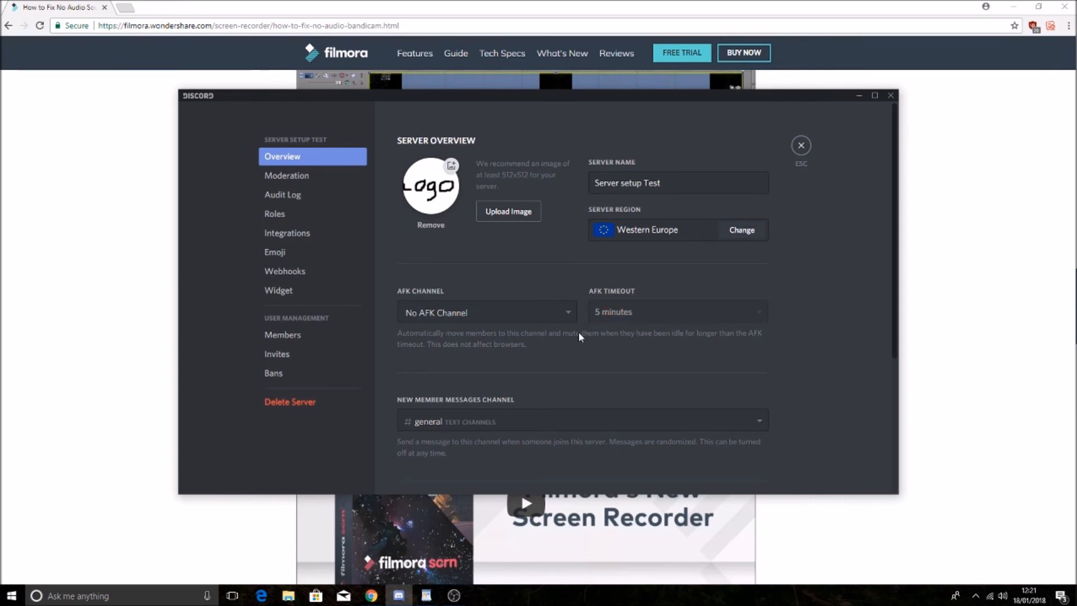
scroll(479, 352, down, 2)
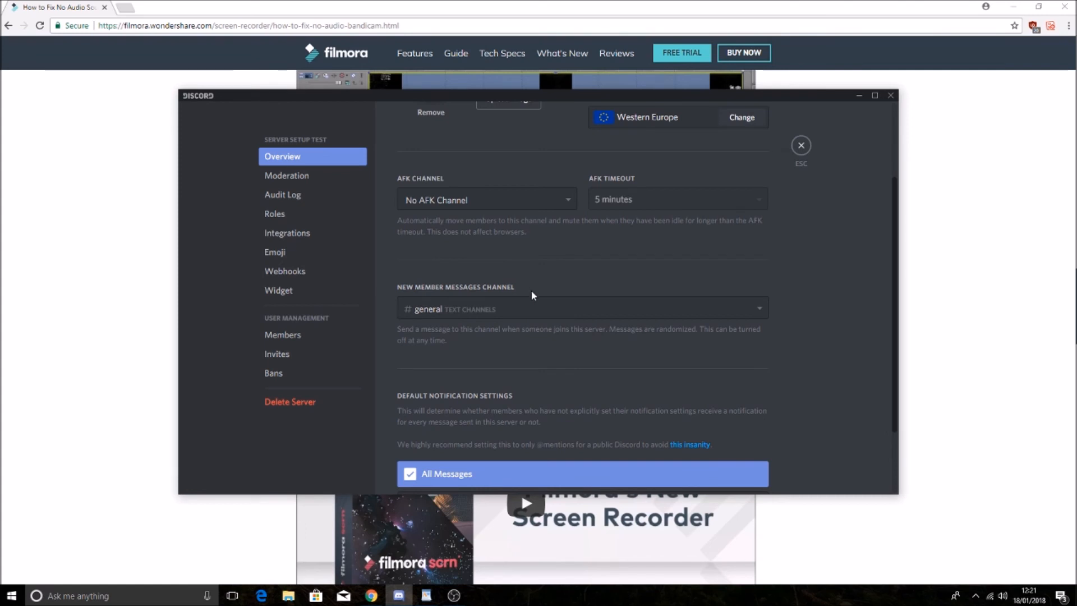
click(424, 309)
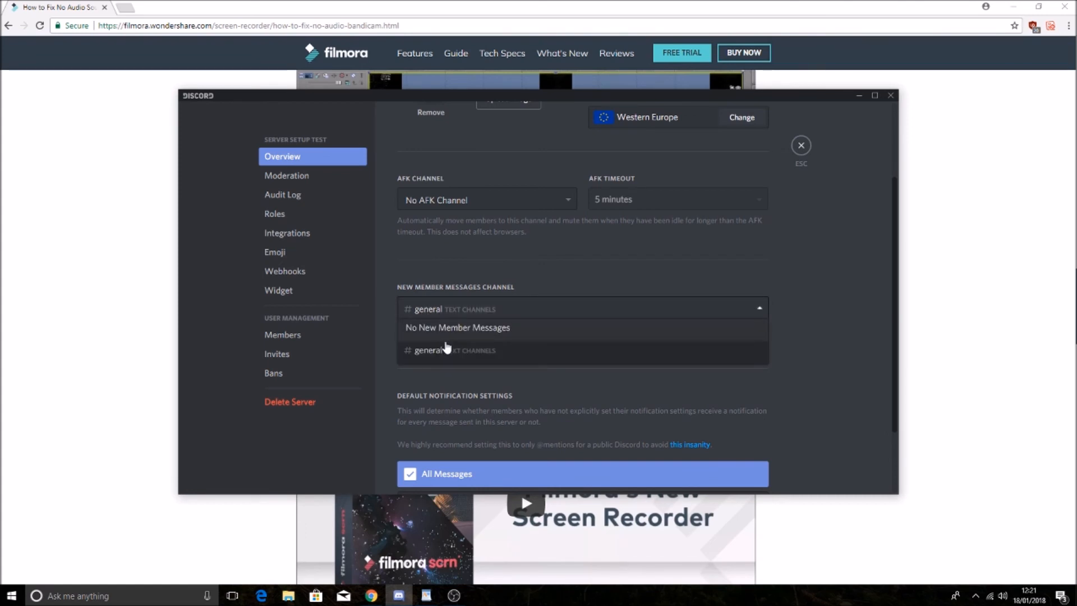
click(436, 378)
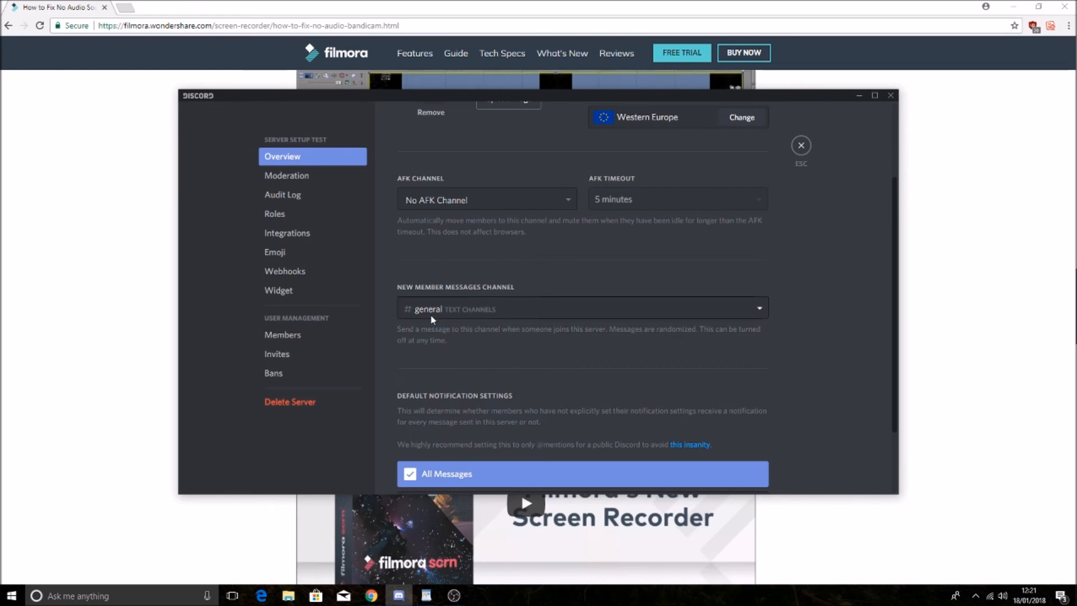
scroll(430, 314, down, 2)
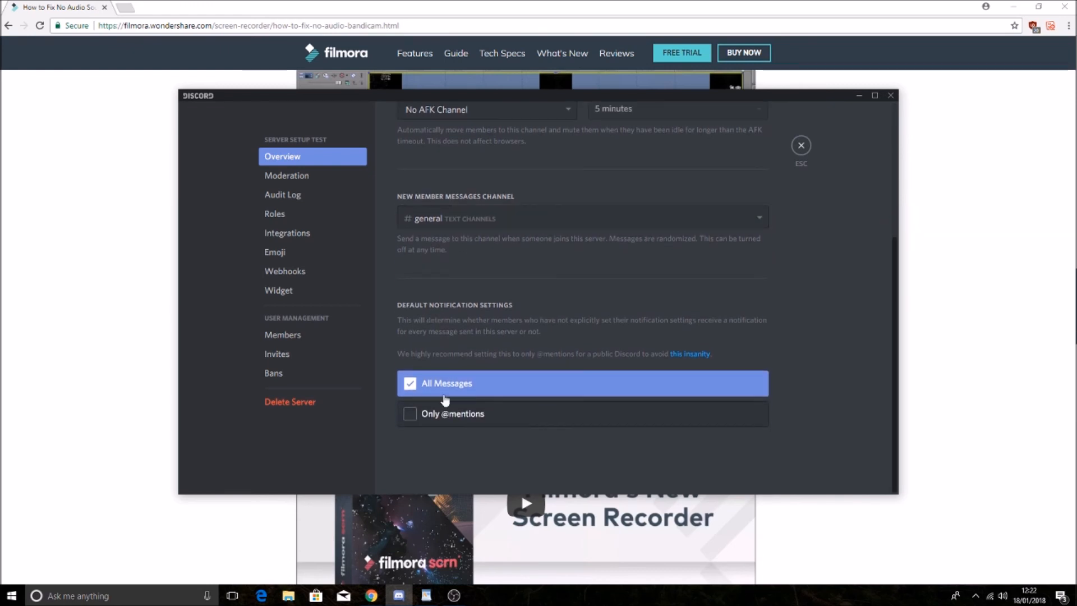
click(410, 421)
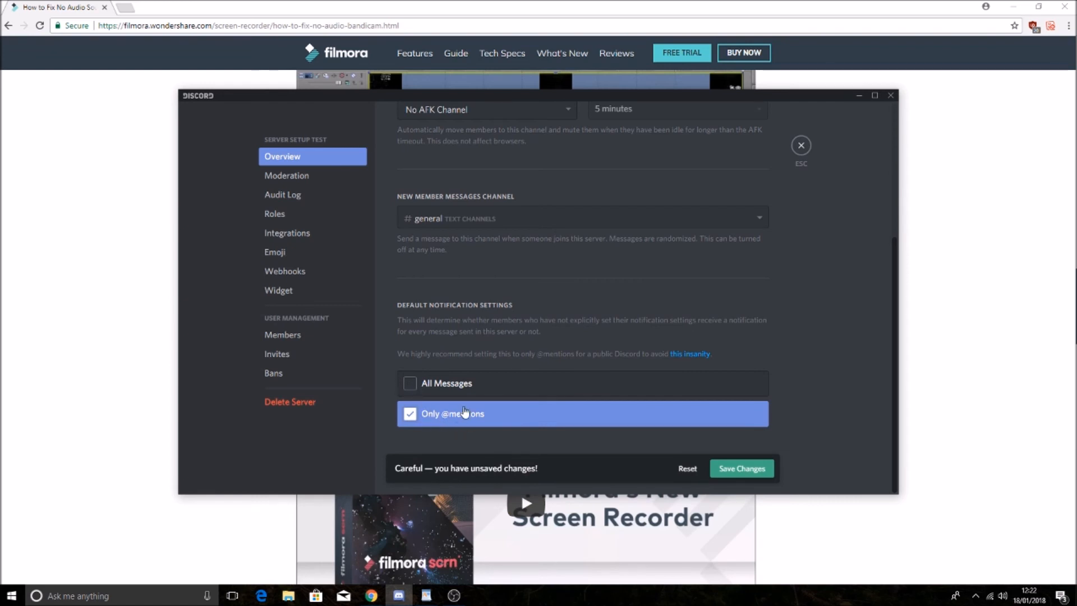
click(726, 467)
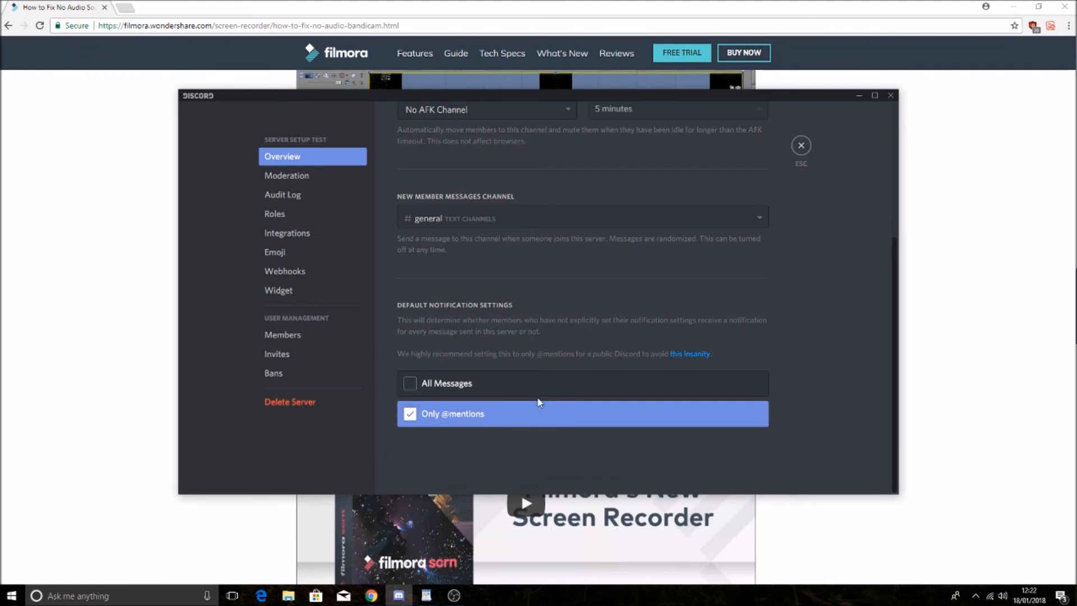
Examine the server's moderation settings for verification level, explicit content filter and two-factor authentication.
click(304, 183)
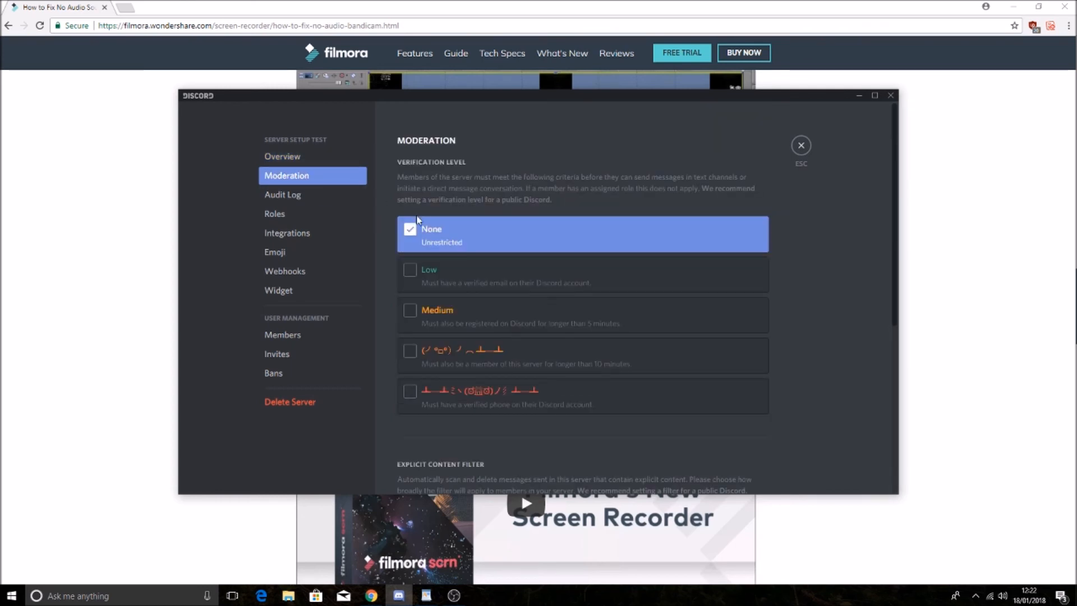
scroll(435, 297, down, 5)
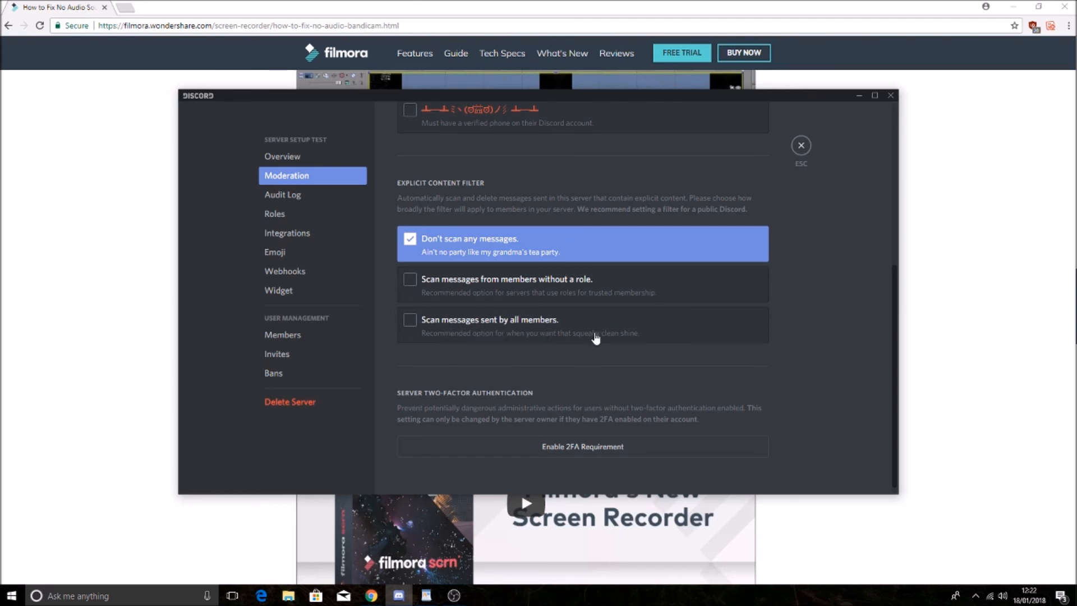
scroll(637, 328, down, 1)
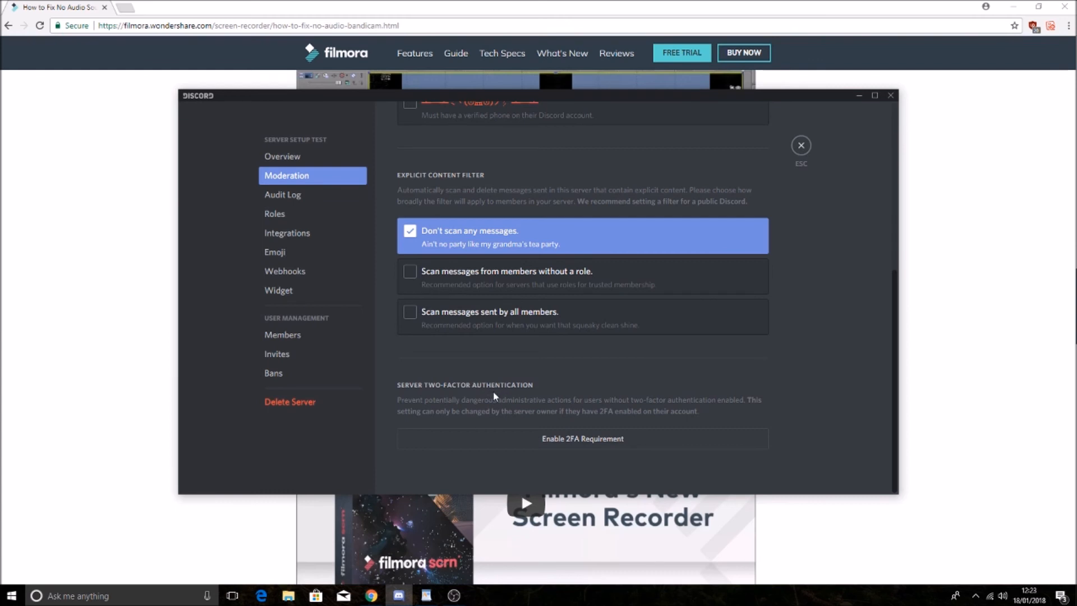
scroll(482, 389, up, 5)
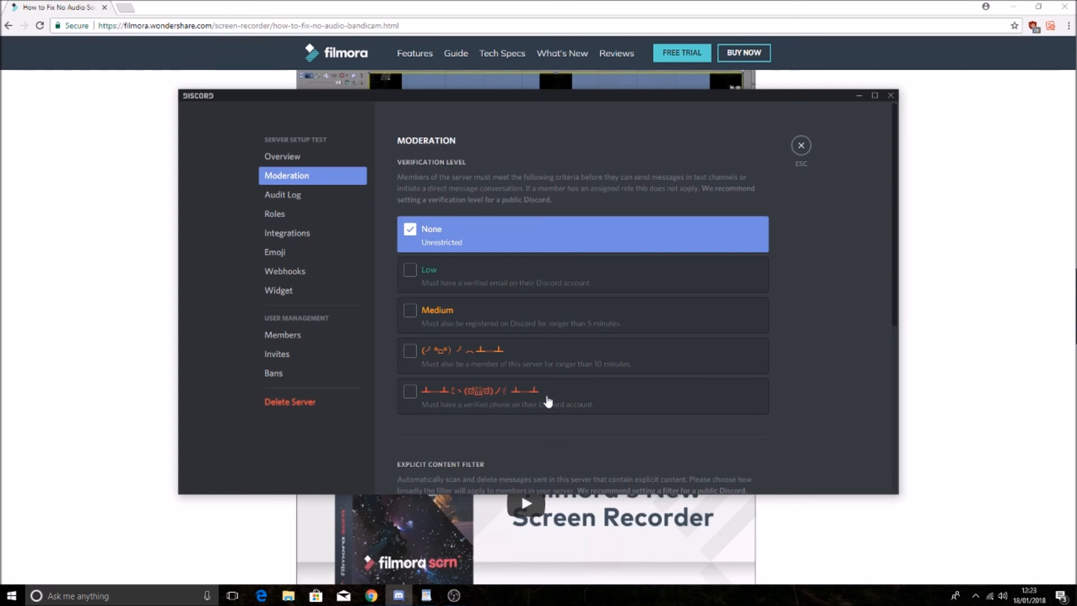
scroll(522, 409, down, 3)
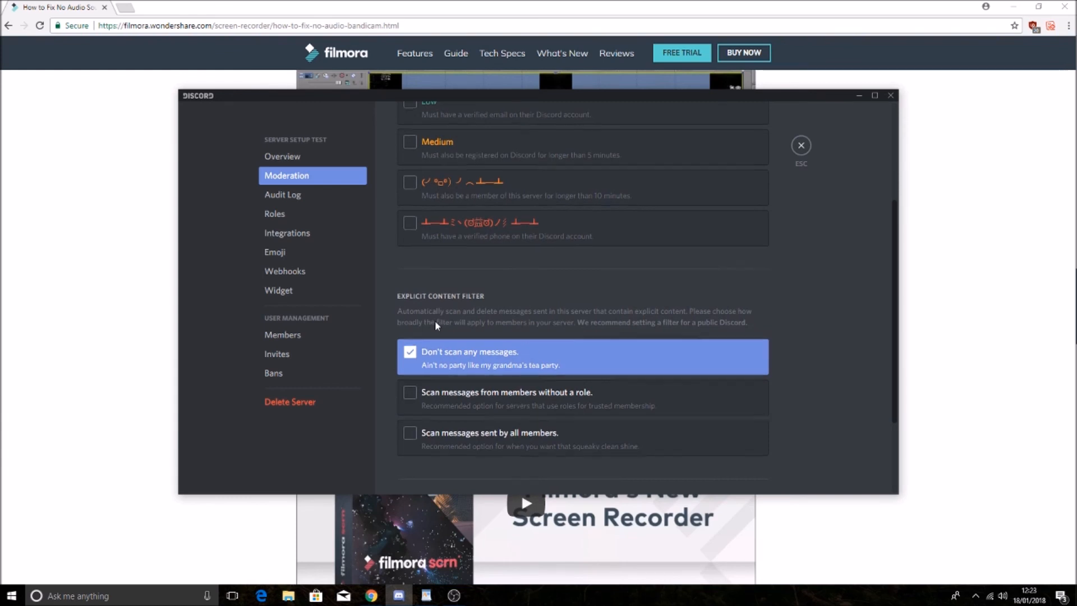
scroll(436, 321, up, 3)
click(283, 194)
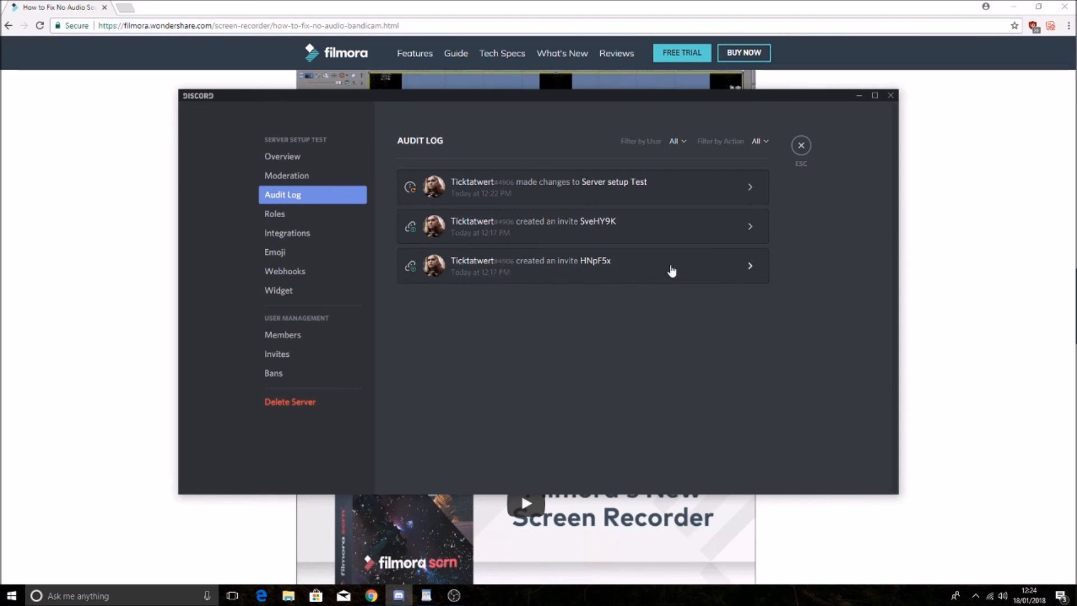
click(318, 215)
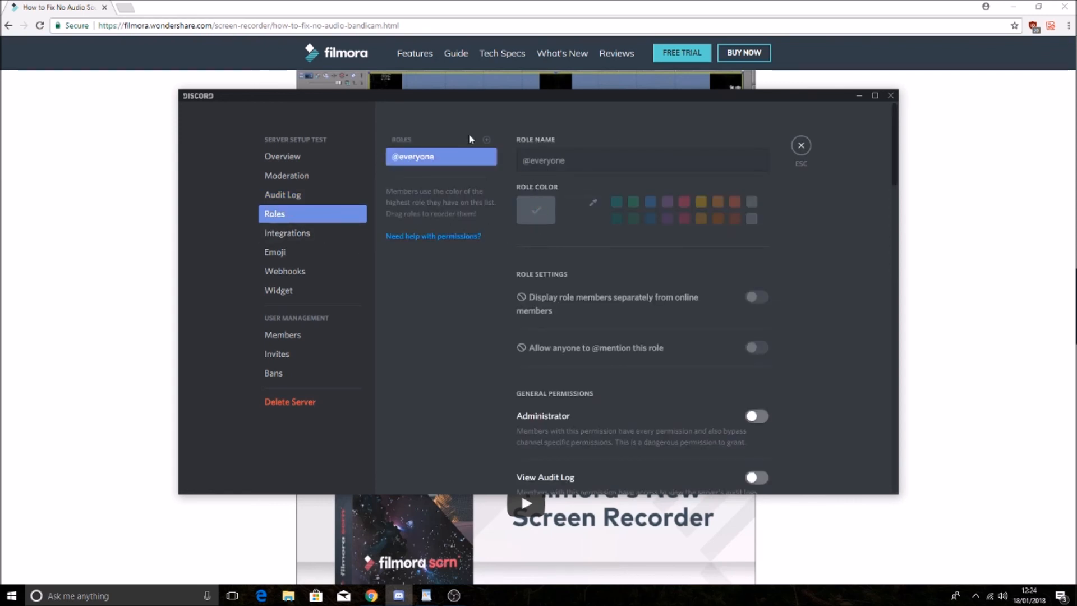
scroll(553, 336, down, 10)
scroll(553, 336, up, 7)
click(279, 233)
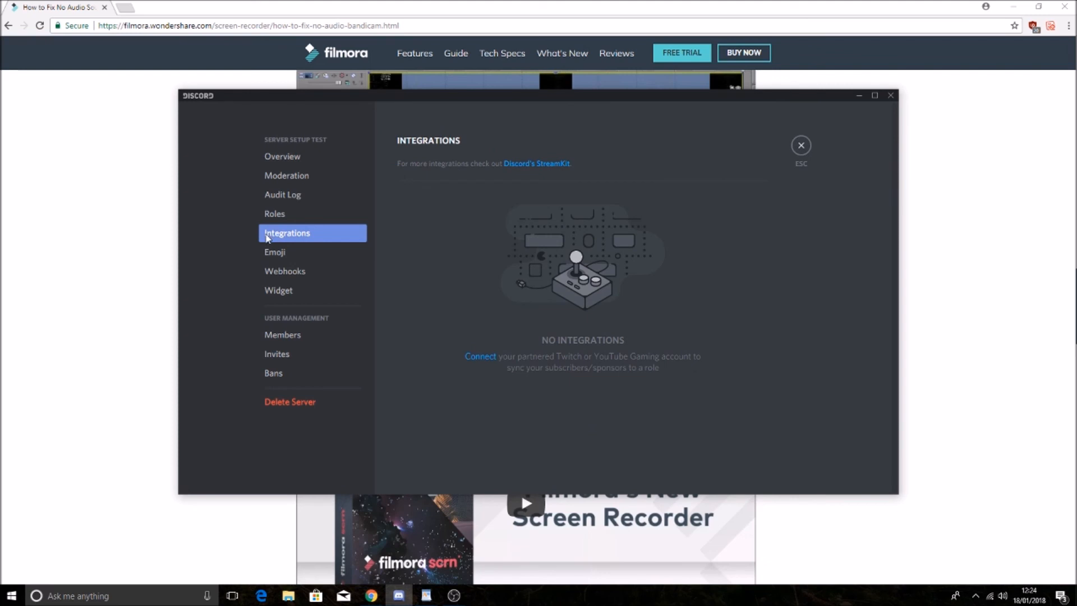
Check the Discord Setup notes in WordPad, and upload the "Happy" image from the Pictures folder as a custom server emoji.
click(283, 260)
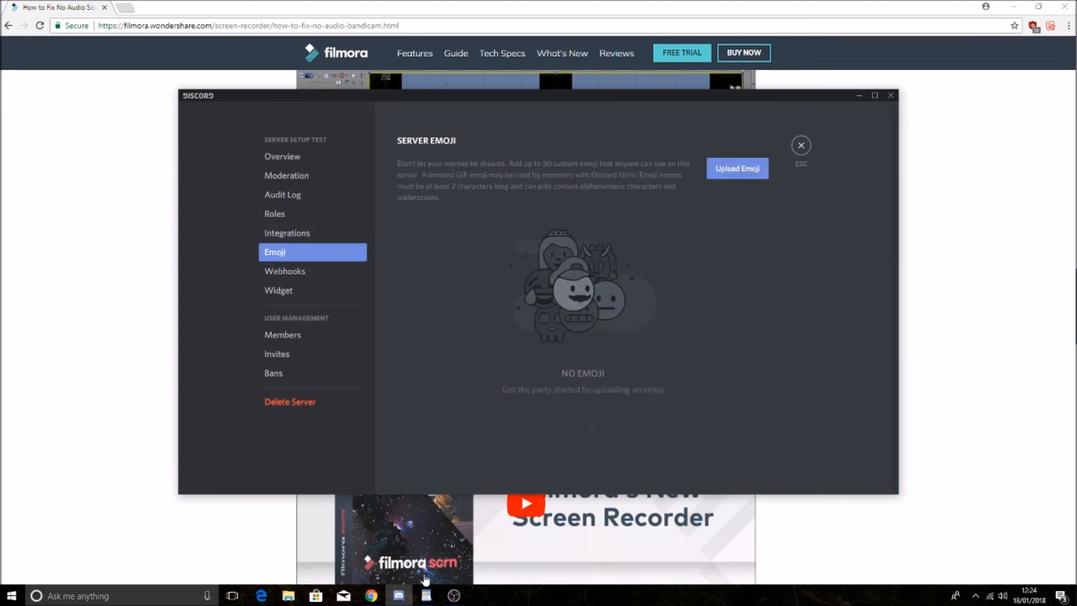
click(422, 597)
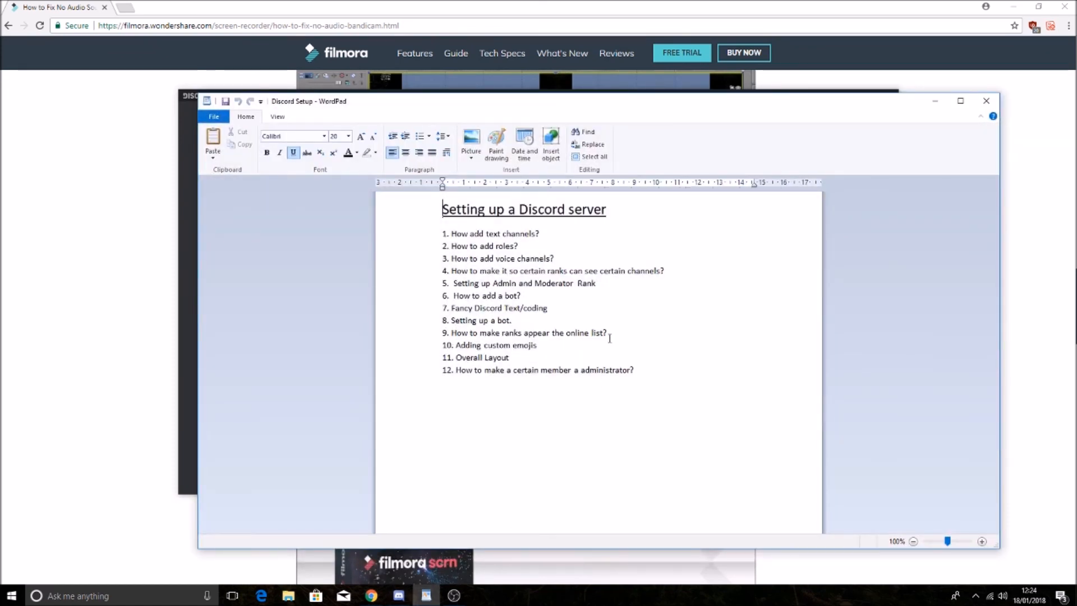
click(934, 101)
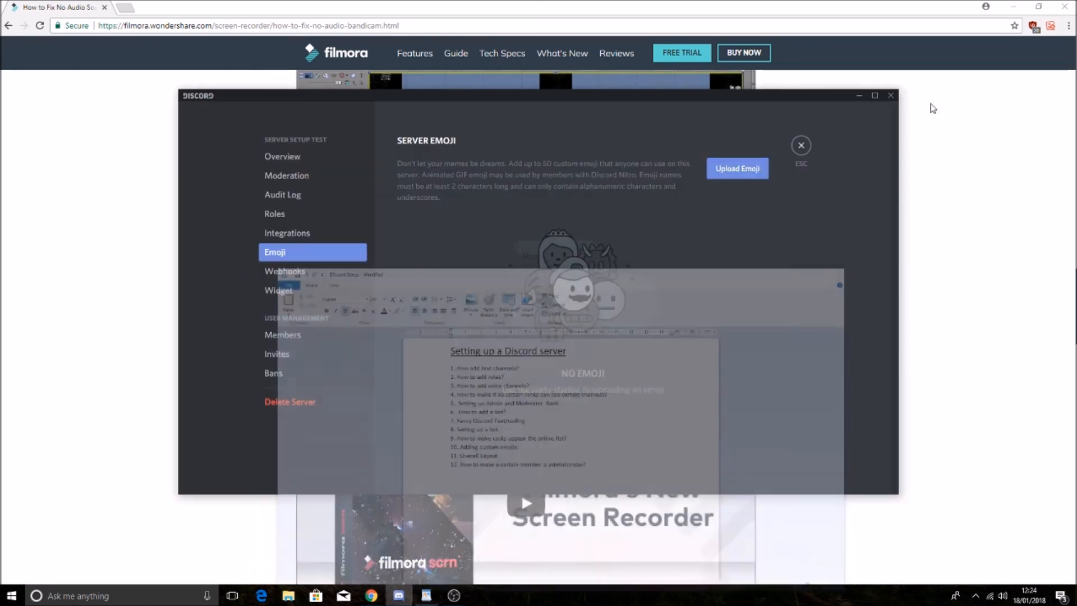
click(729, 171)
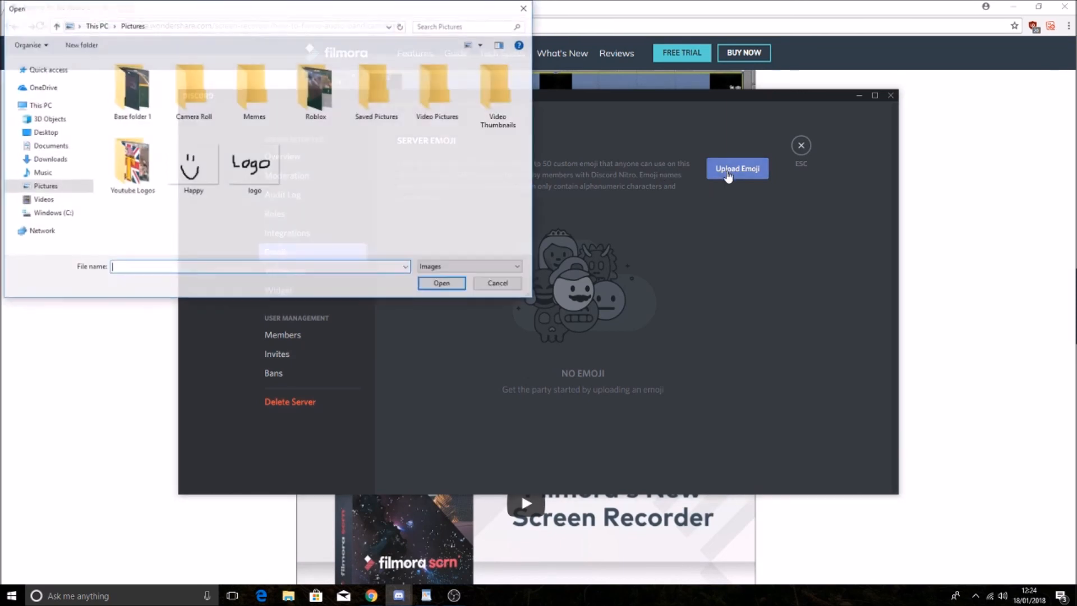
click(190, 168)
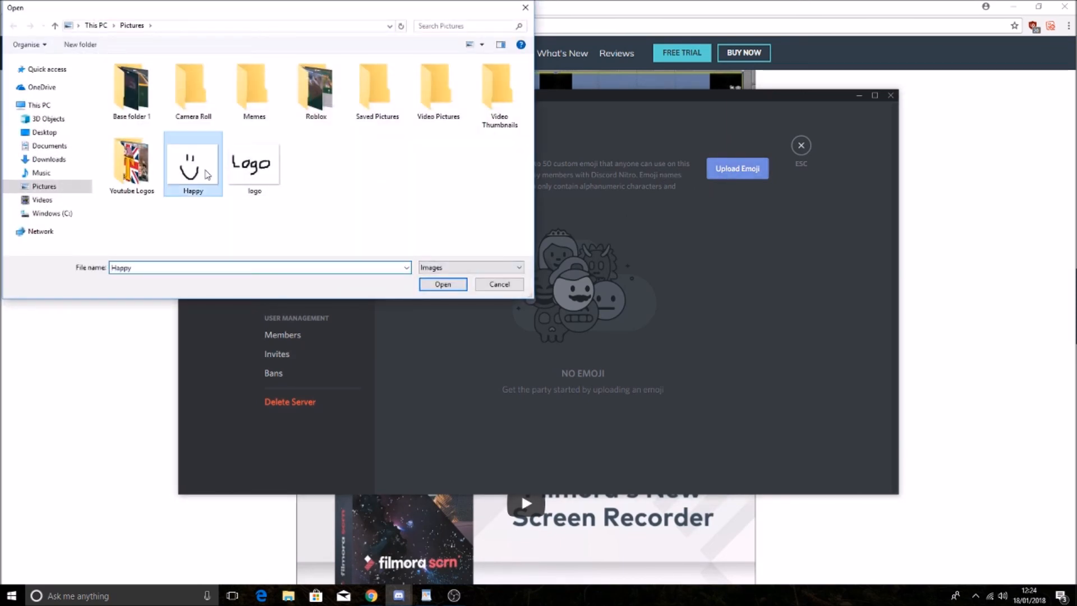
click(450, 285)
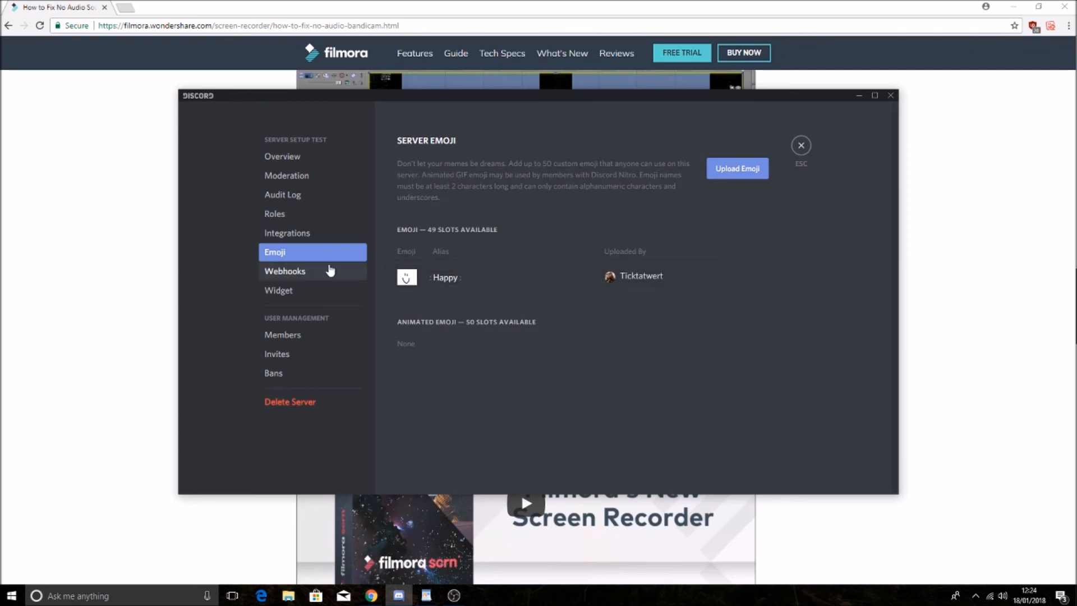
Look through the server's webhooks, widget and member settings, including the option to add a role to a member.
click(296, 271)
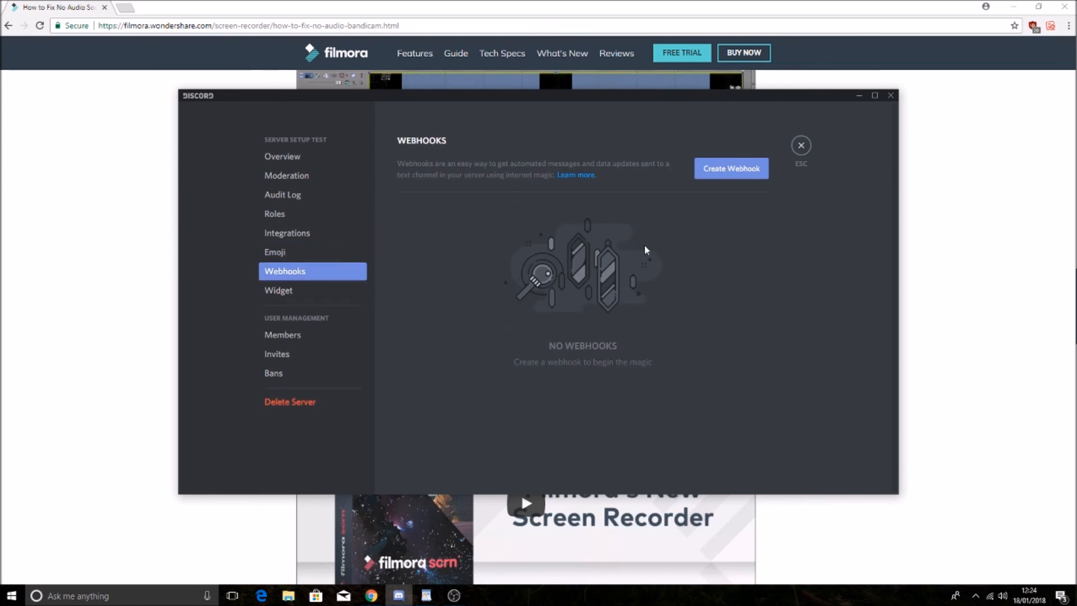
click(313, 289)
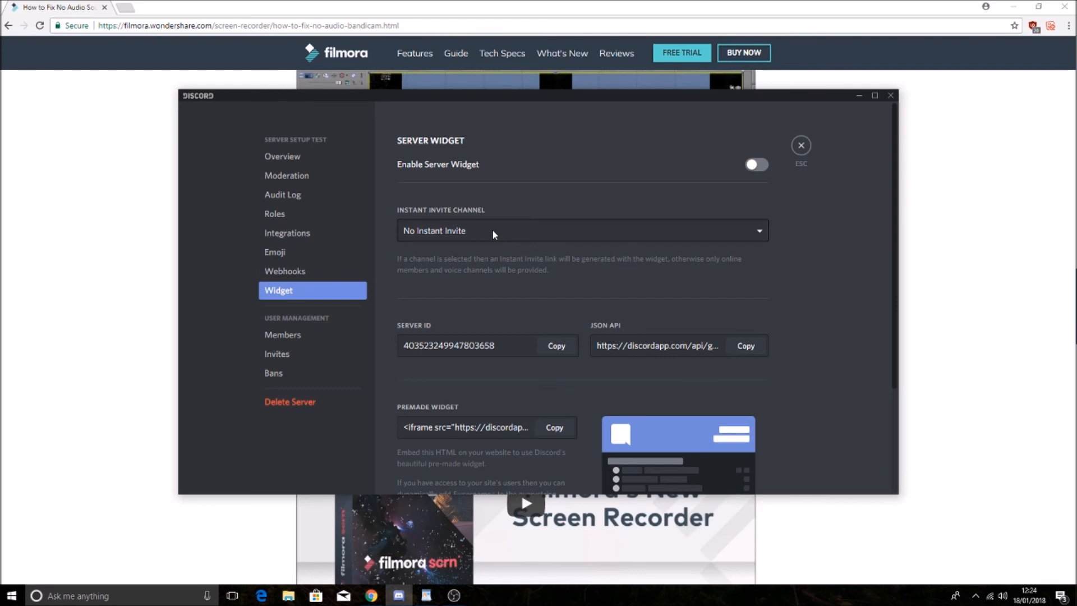
scroll(487, 225, down, 3)
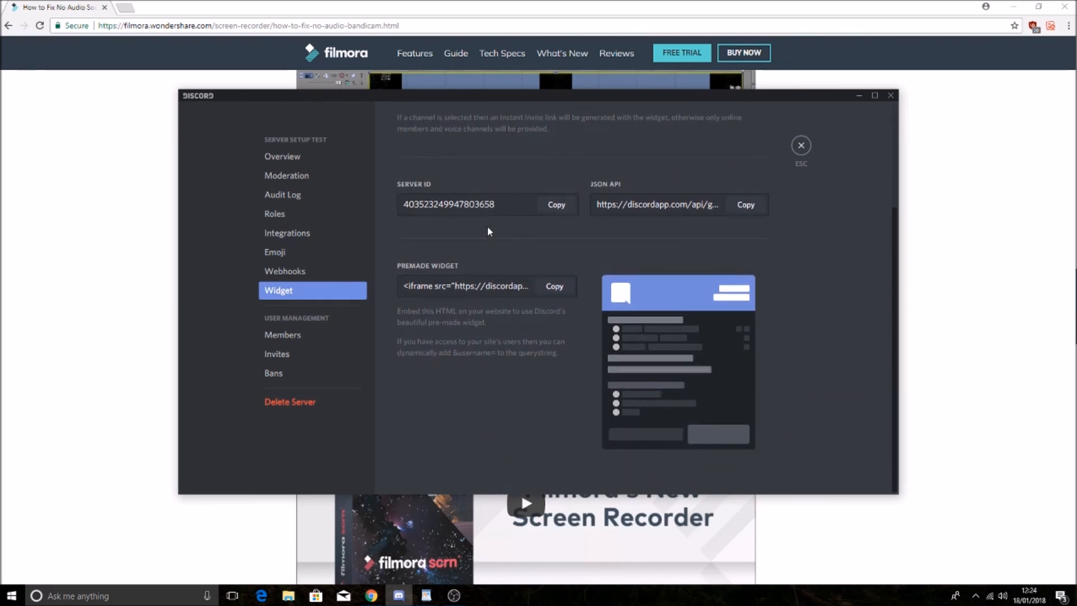
click(302, 339)
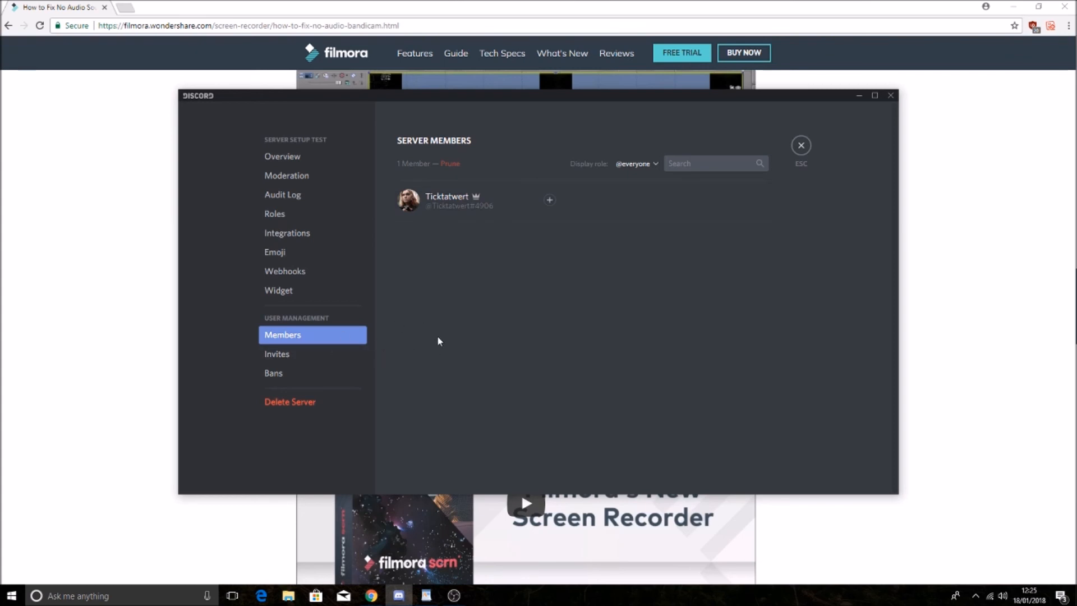
click(550, 200)
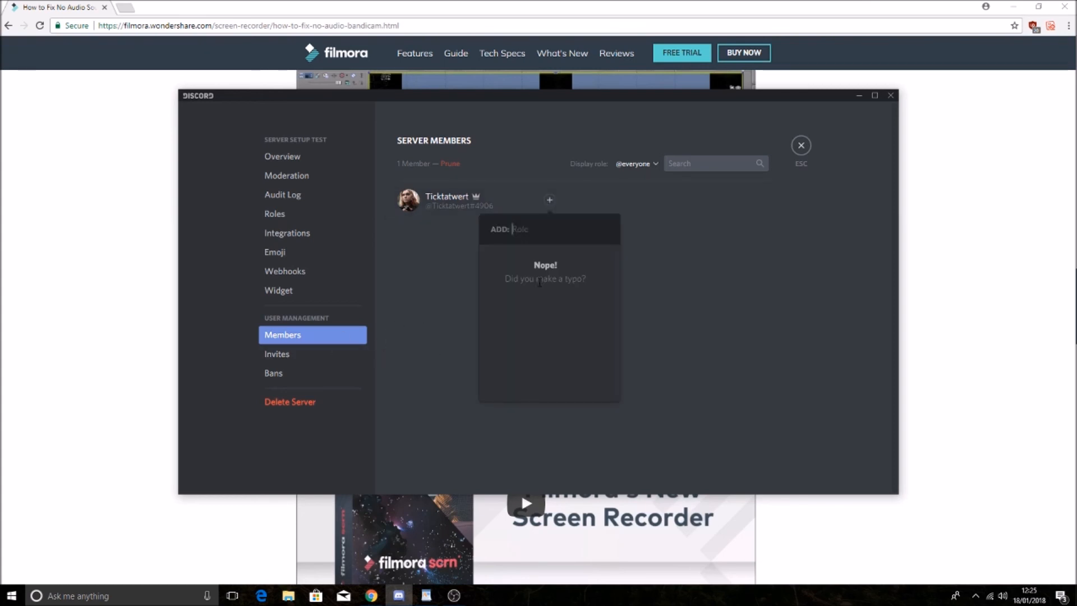
click(701, 305)
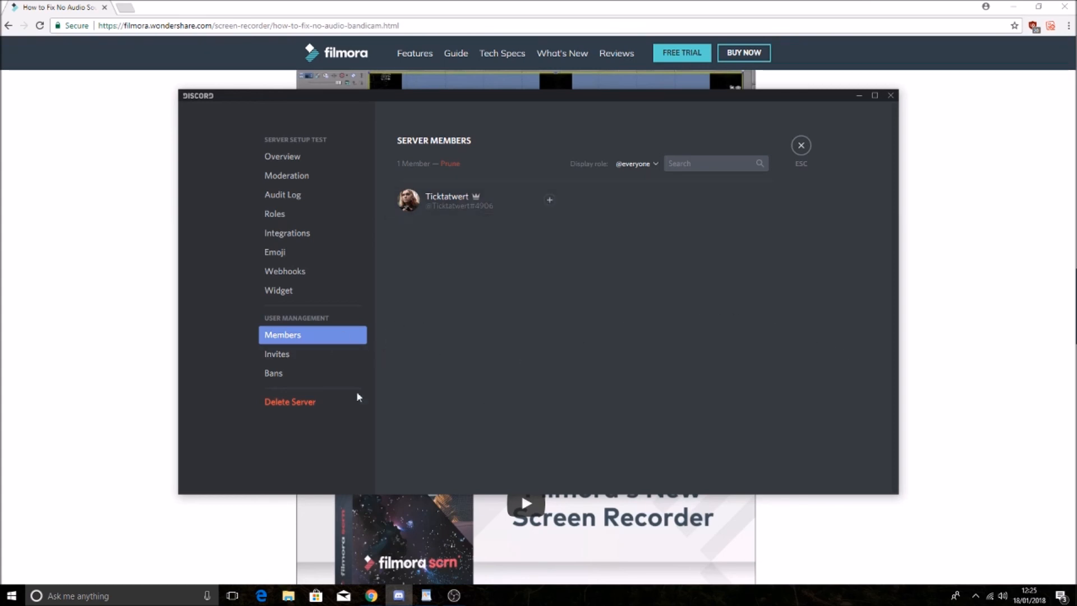
Revoke the server invite that has a limited expiry time, and view the ban list before leaving the server settings.
click(306, 354)
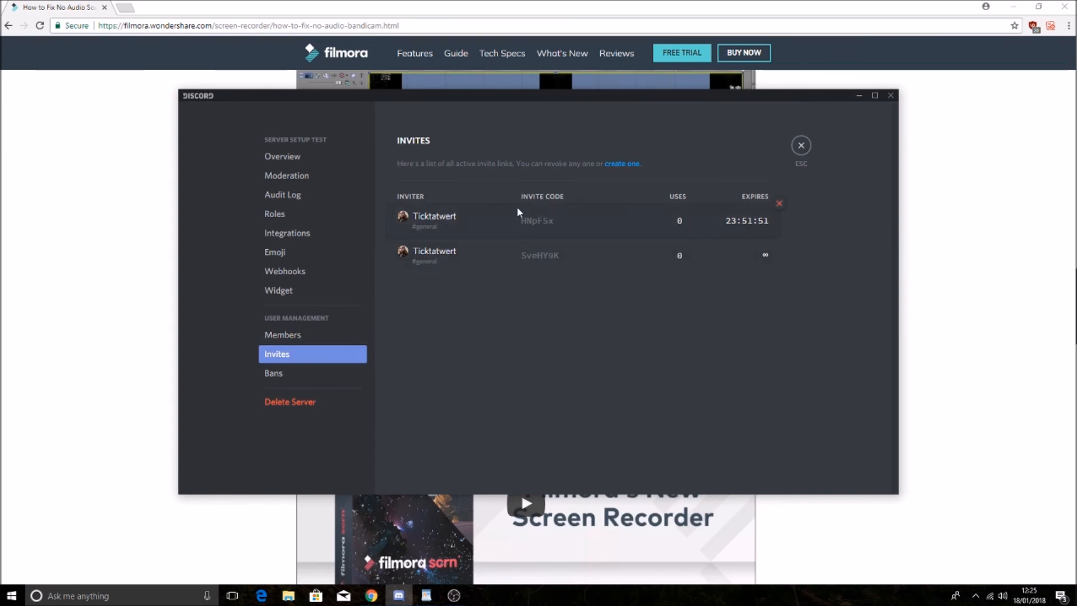
click(779, 204)
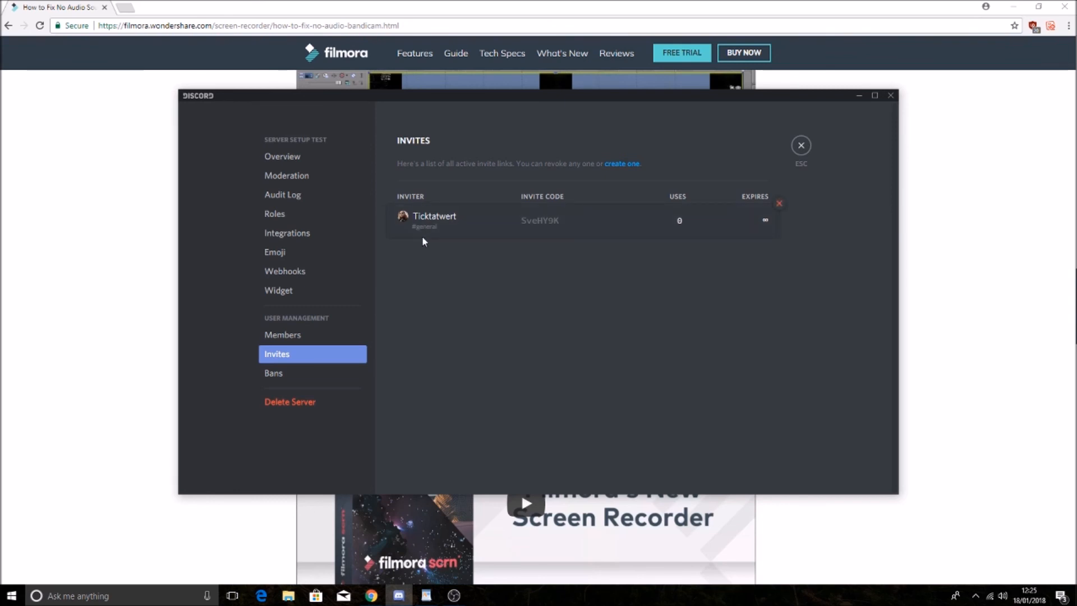
click(293, 374)
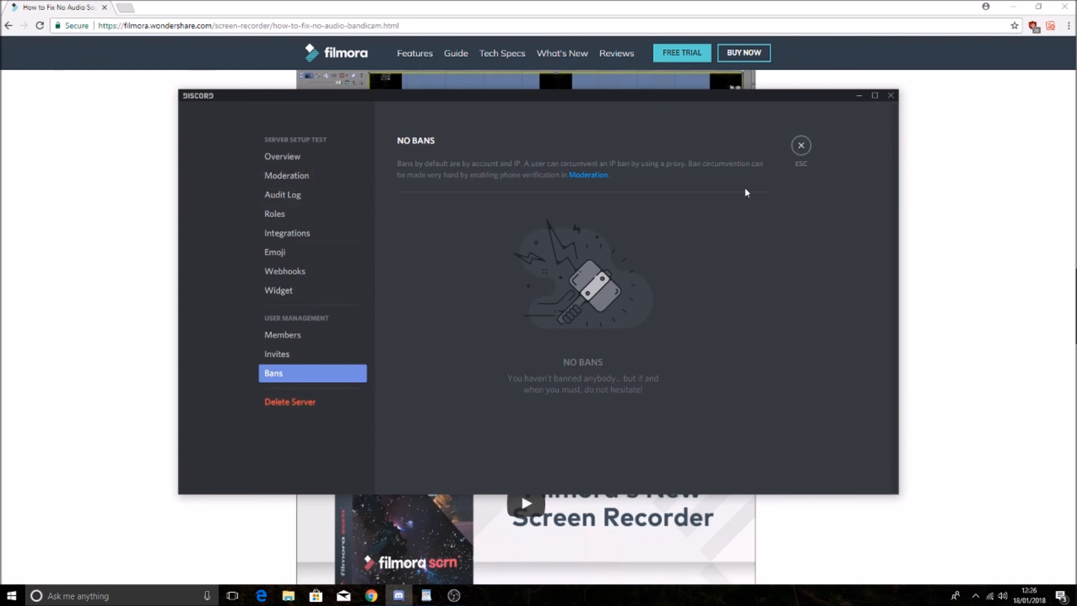
click(801, 147)
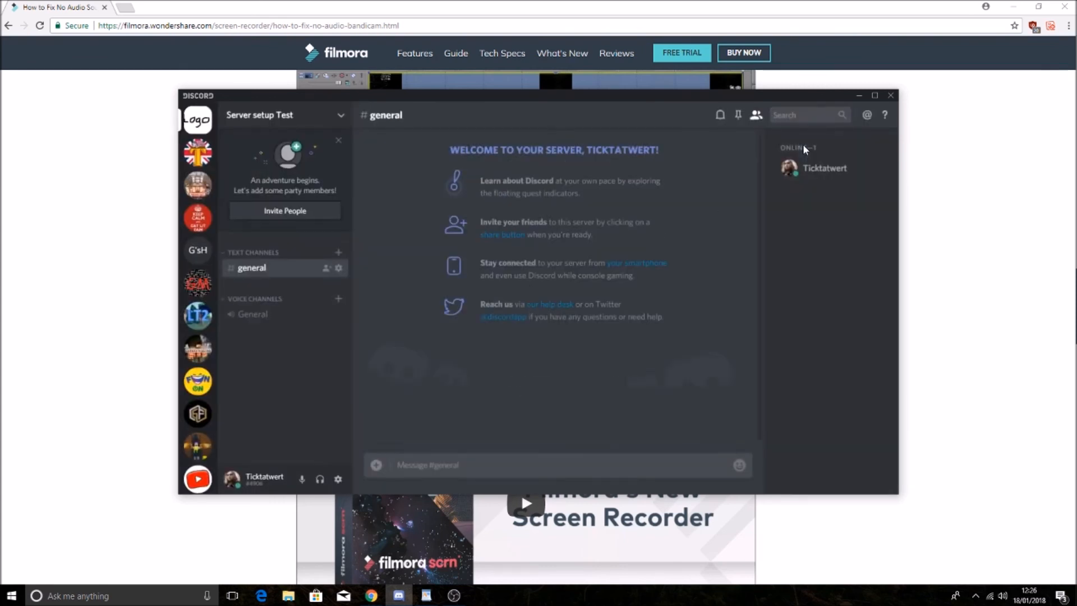
right_click(203, 127)
mouse_move(250, 181)
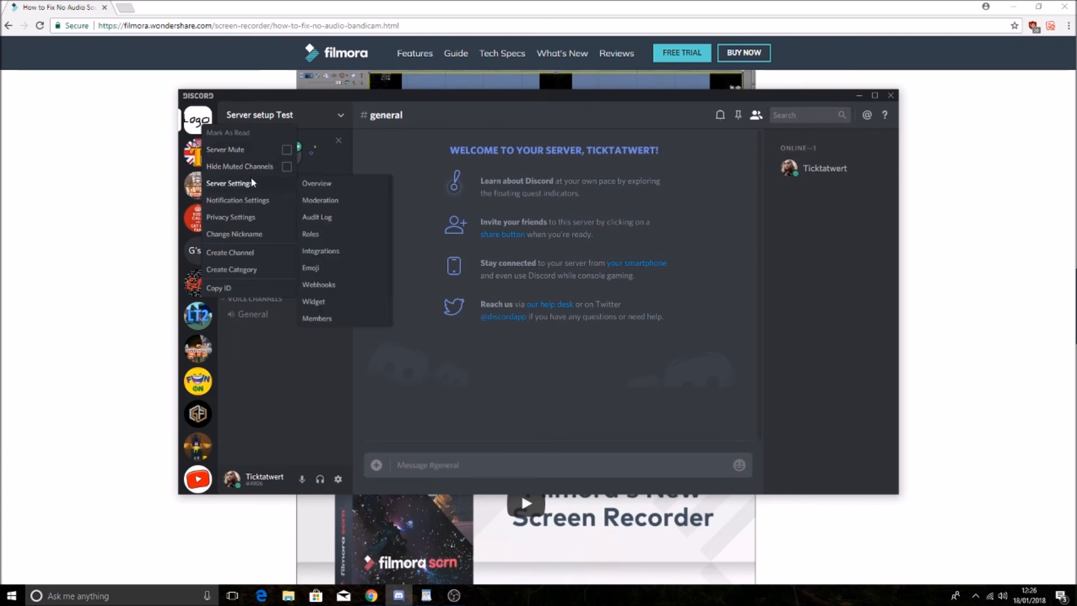
click(248, 199)
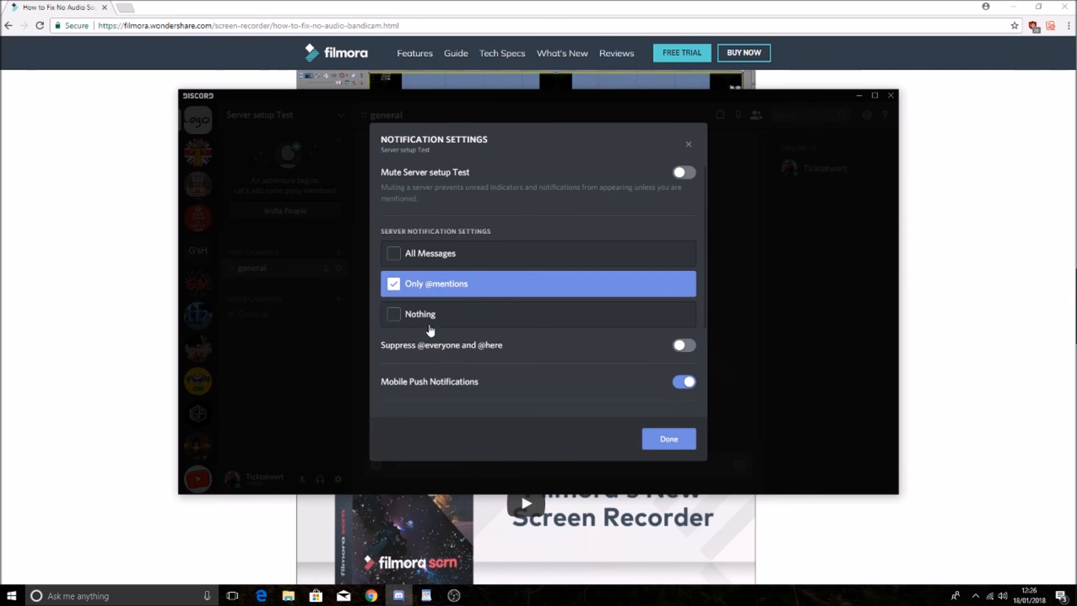
click(682, 346)
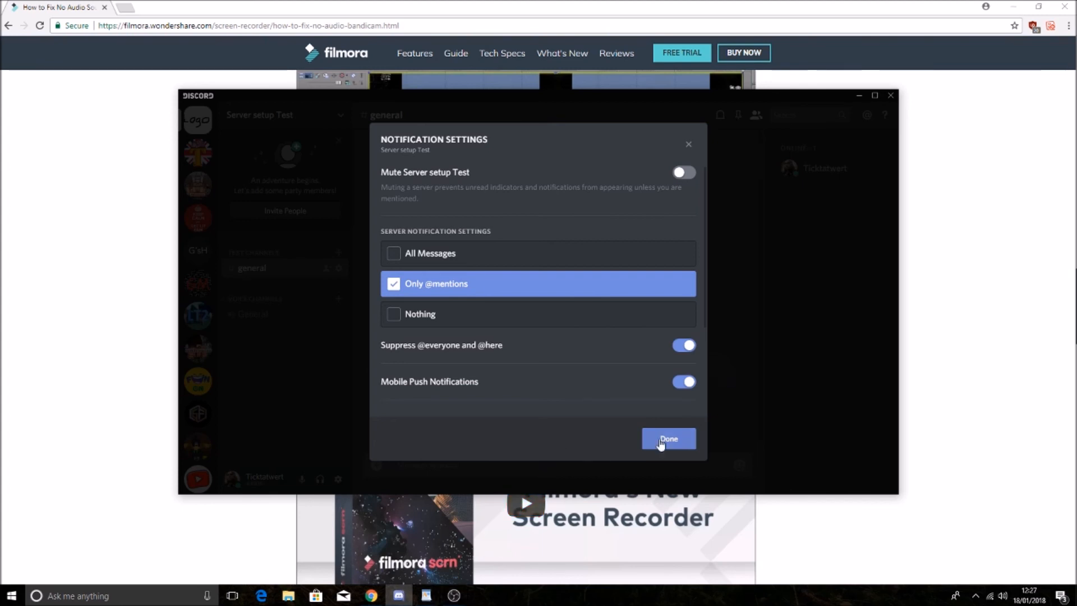
click(668, 438)
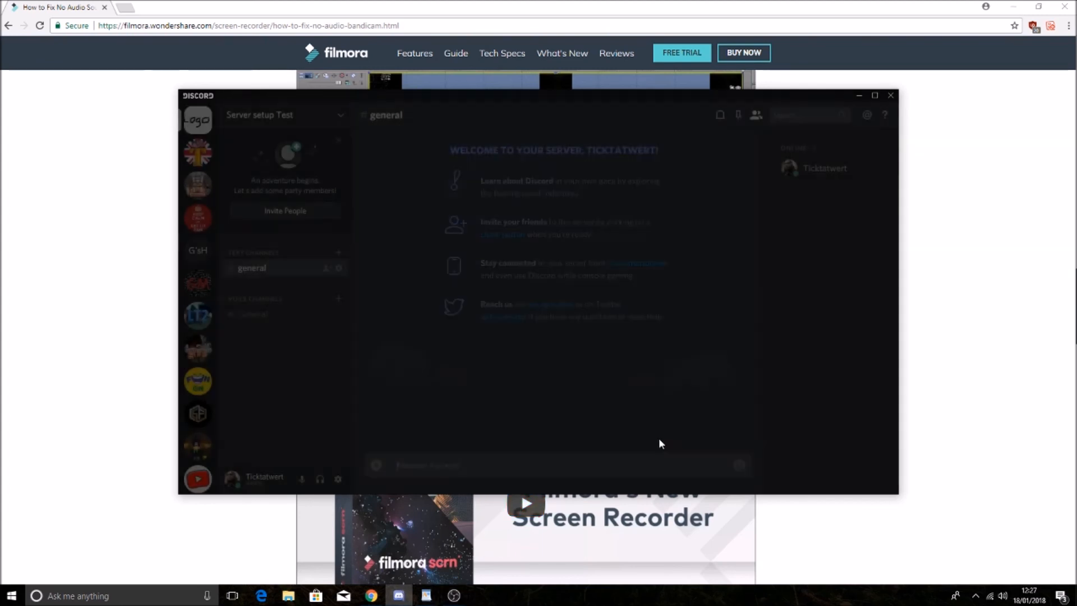
click(876, 96)
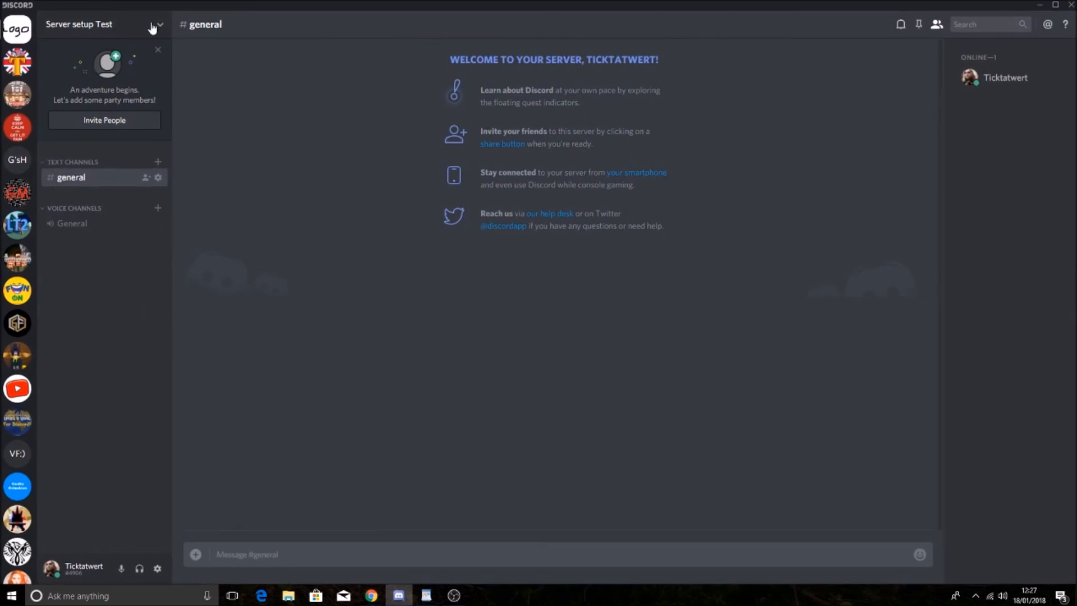
Switch direct messages from server members off and back on in the server's privacy settings.
right_click(14, 34)
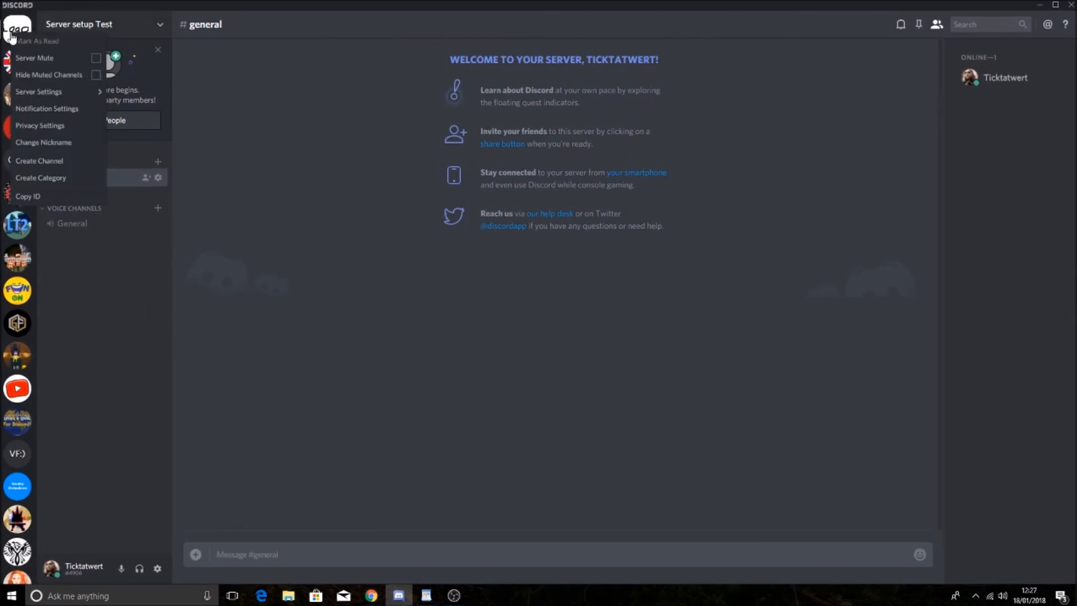
click(59, 124)
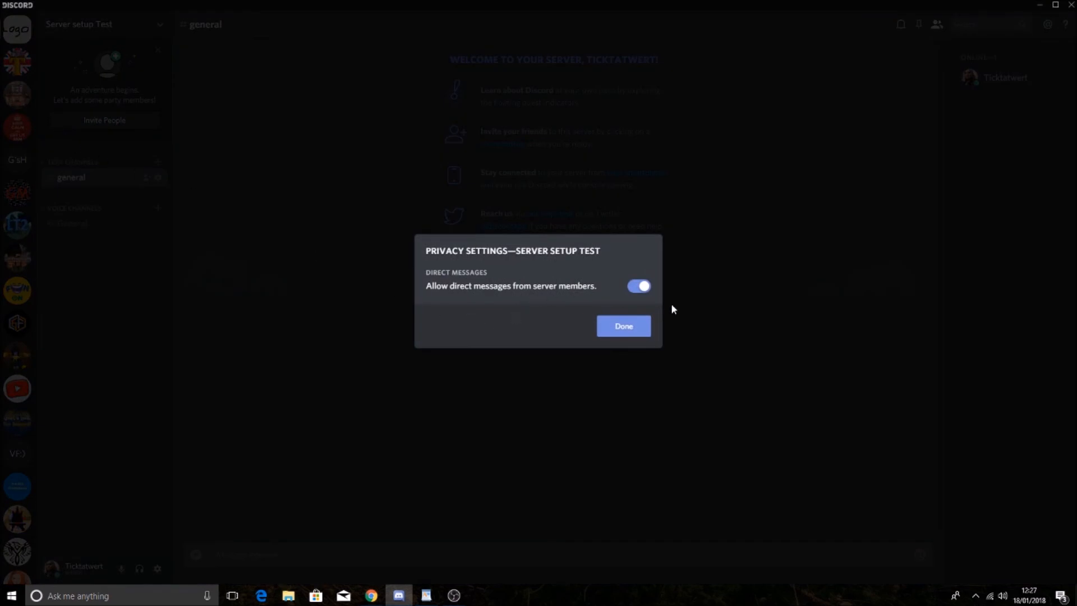
click(638, 288)
click(637, 294)
click(622, 329)
Look over the server's option list and check the Discord Setup notes in WordPad.
click(160, 24)
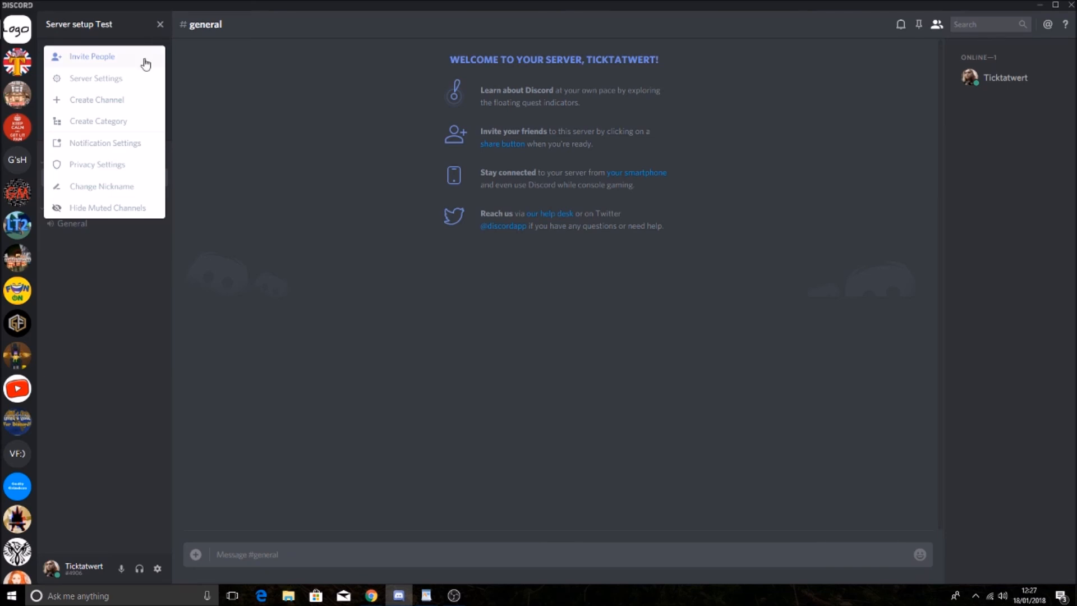
click(370, 435)
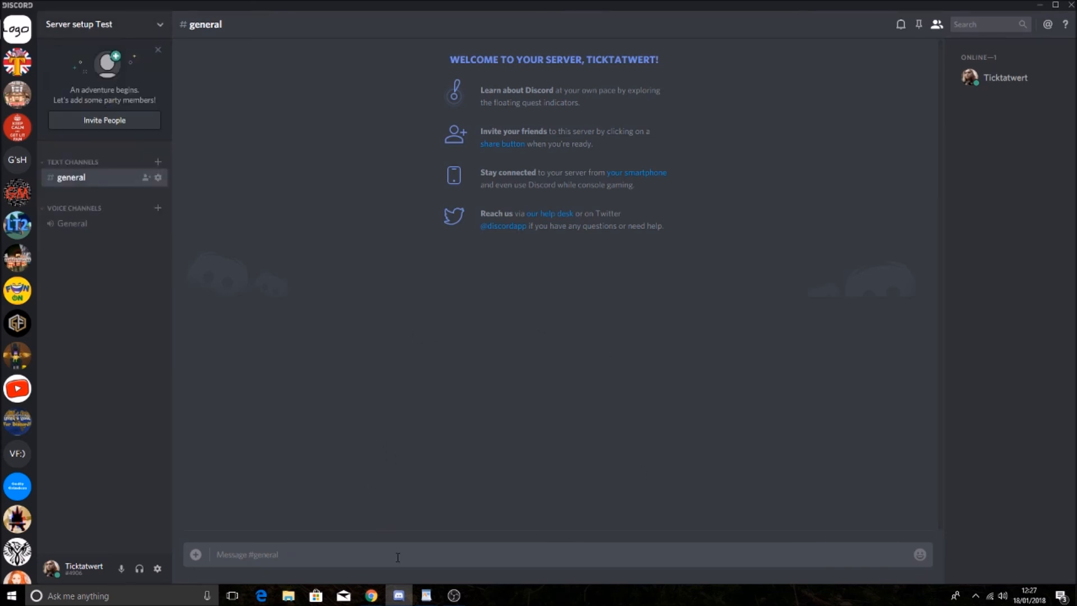
click(426, 595)
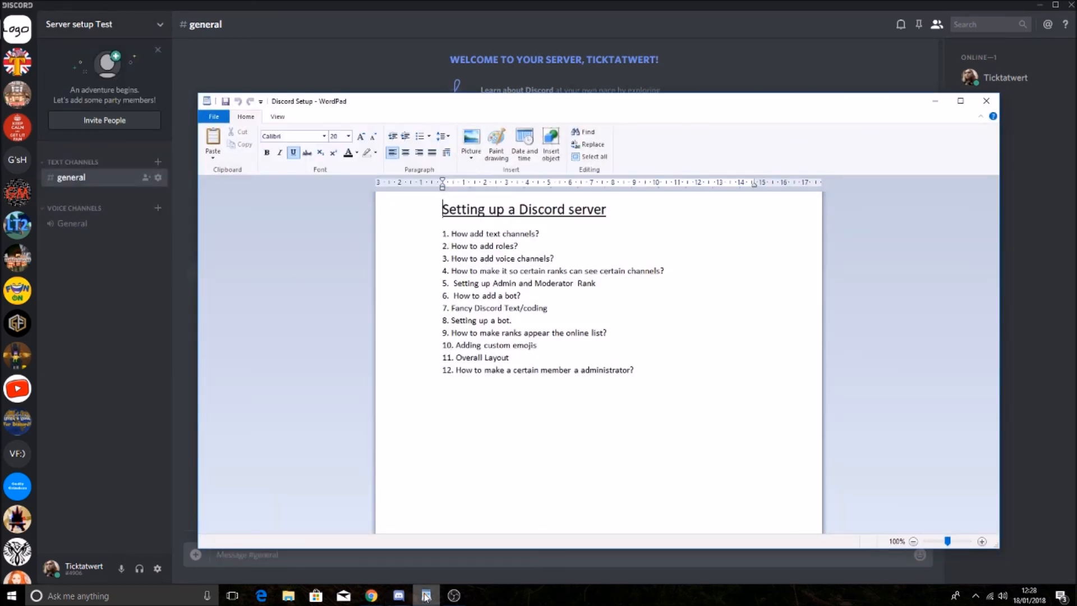
click(426, 595)
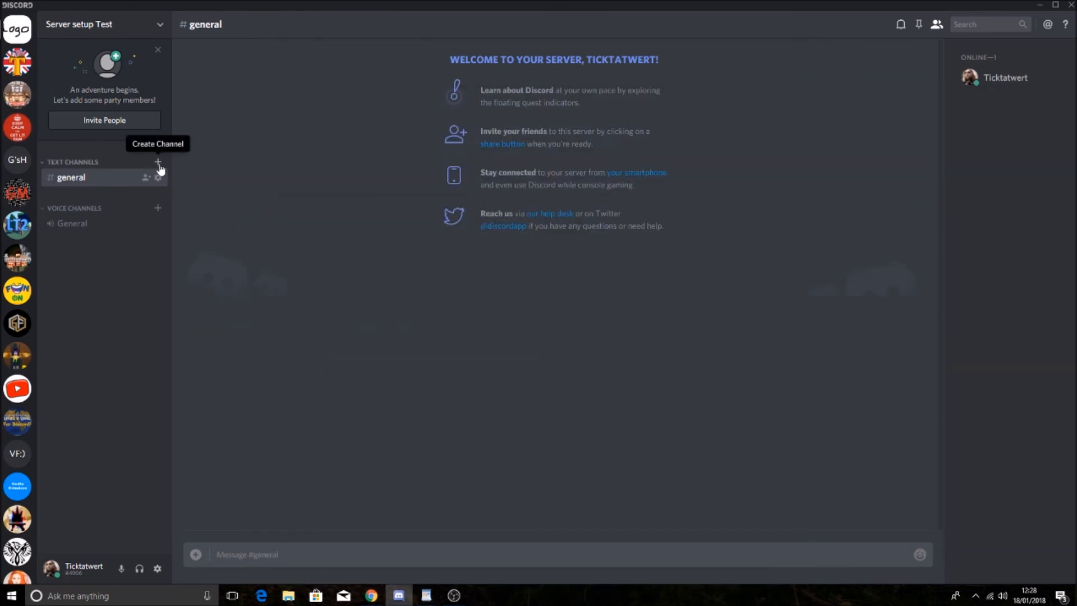
Create a text channel named "annoucements" and move it into Text Channels above general.
click(162, 32)
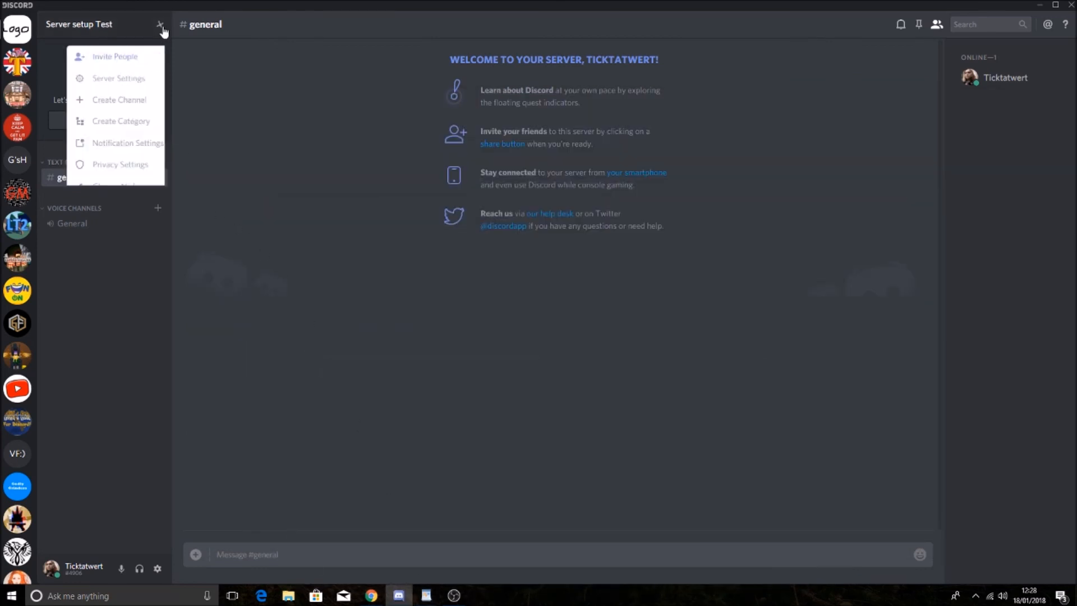
click(116, 111)
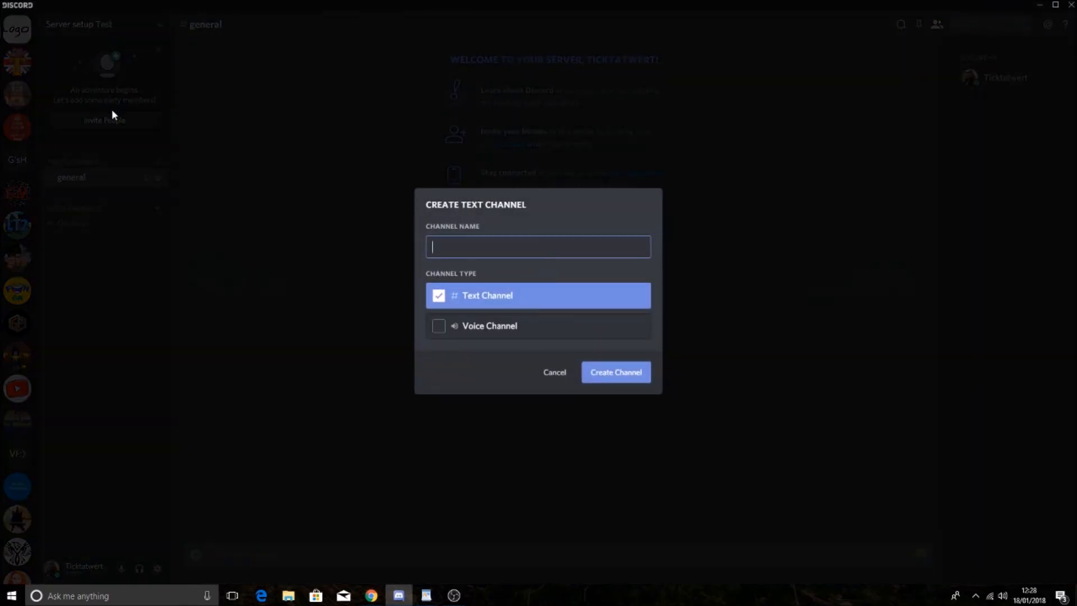
text(annoucements)
click(618, 374)
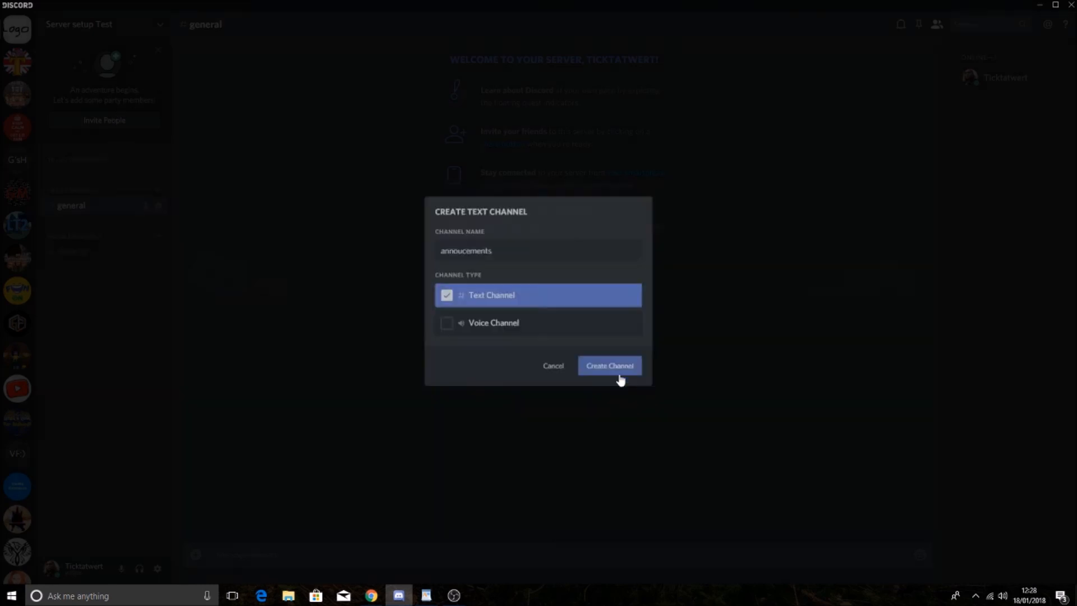
mouse_move(78, 163)
mouse_down()
mouse_move(72, 206)
mouse_move(70, 175)
mouse_up()
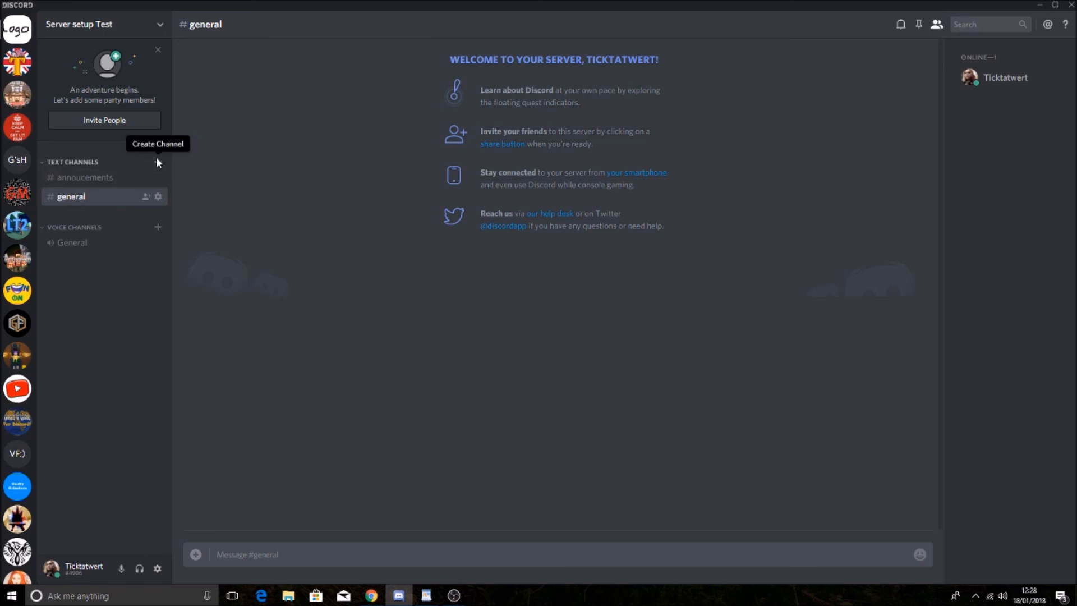
Create a text channel named "rules" in Text Channels and place it between annoucements and general.
click(156, 162)
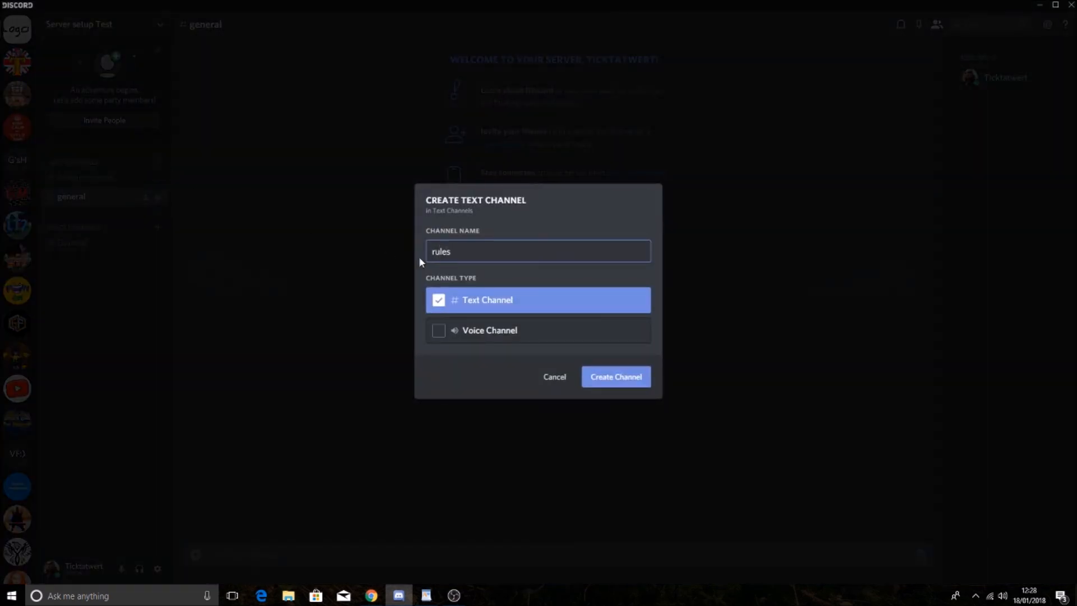
key(Return)
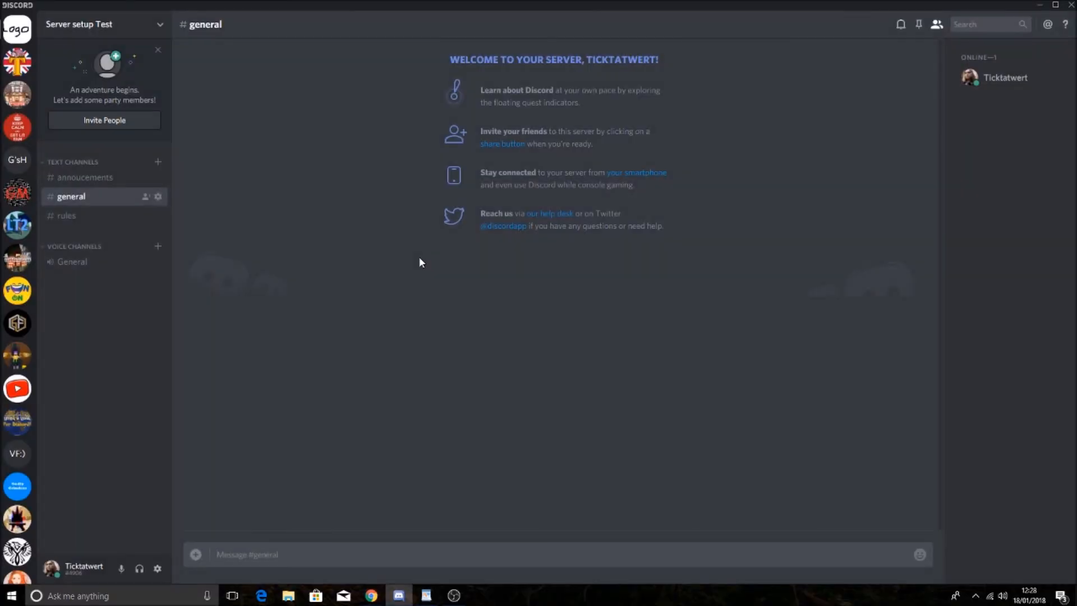
drag(65, 216, 67, 199)
Create a text channel named "pictures-and-videos" in the Text Channels category.
click(158, 161)
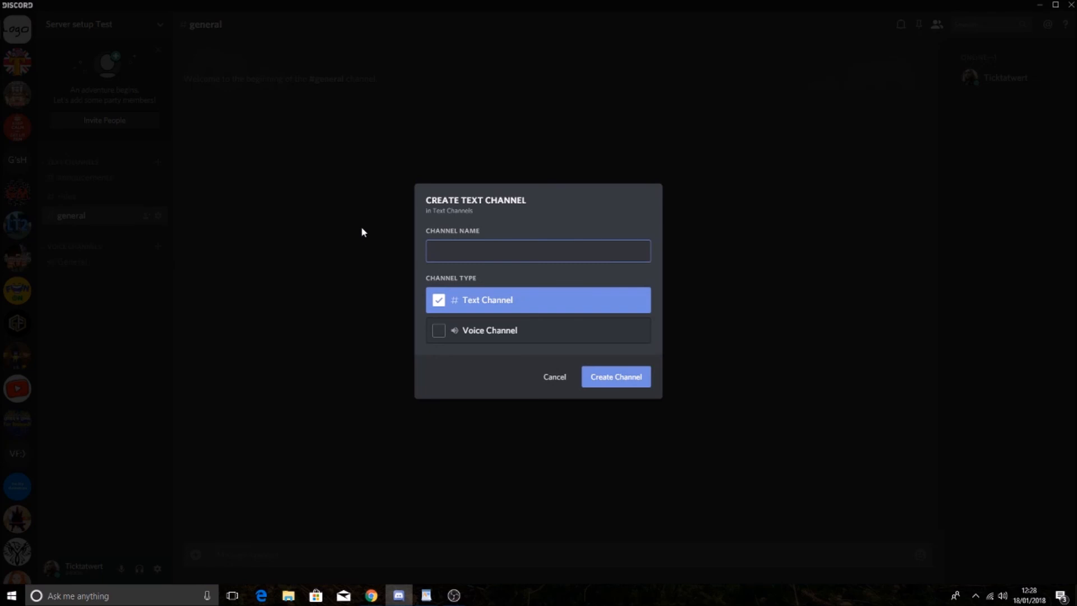
text(pc)
key(BackSpace)
text(ictyures-and-videos)
key(Return)
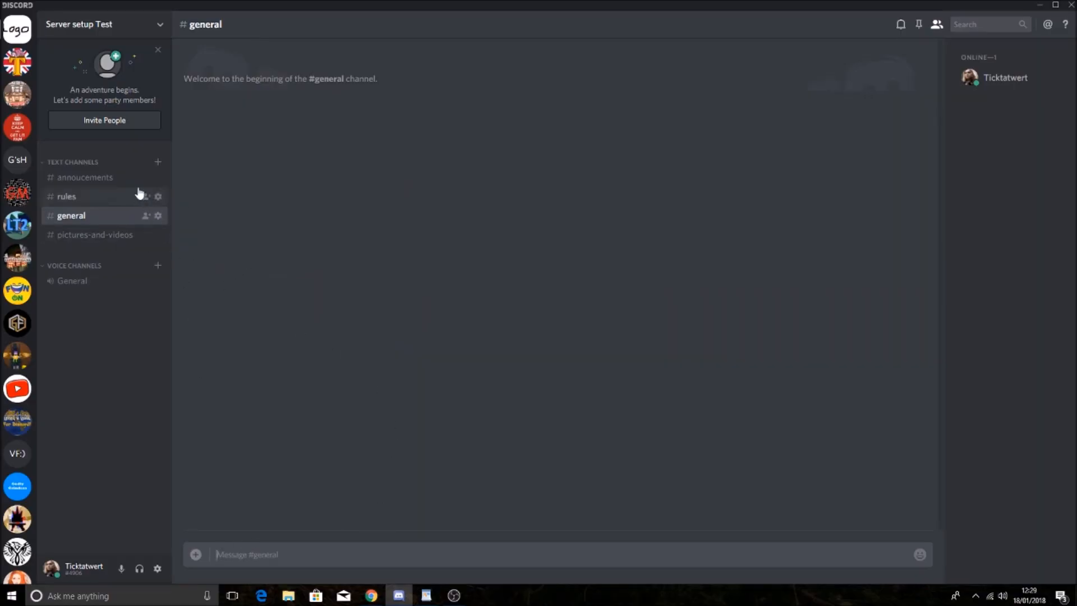
Create a text channel named "staff" in the Text Channels category.
click(157, 165)
text(staff)
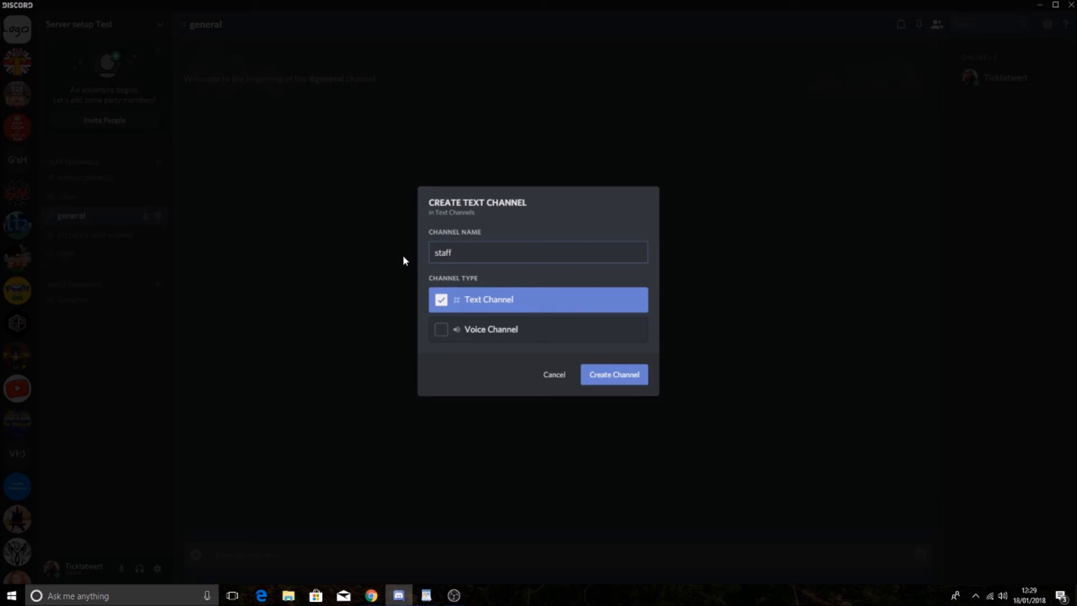
key(Return)
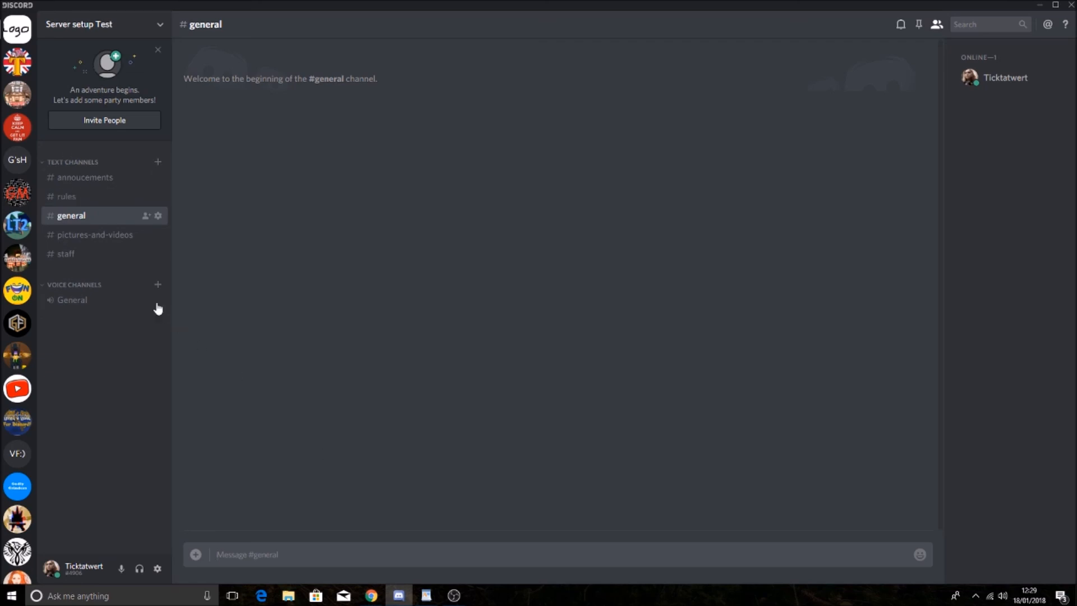
Create a voice channel named "staff" in the Voice Channels category.
click(156, 285)
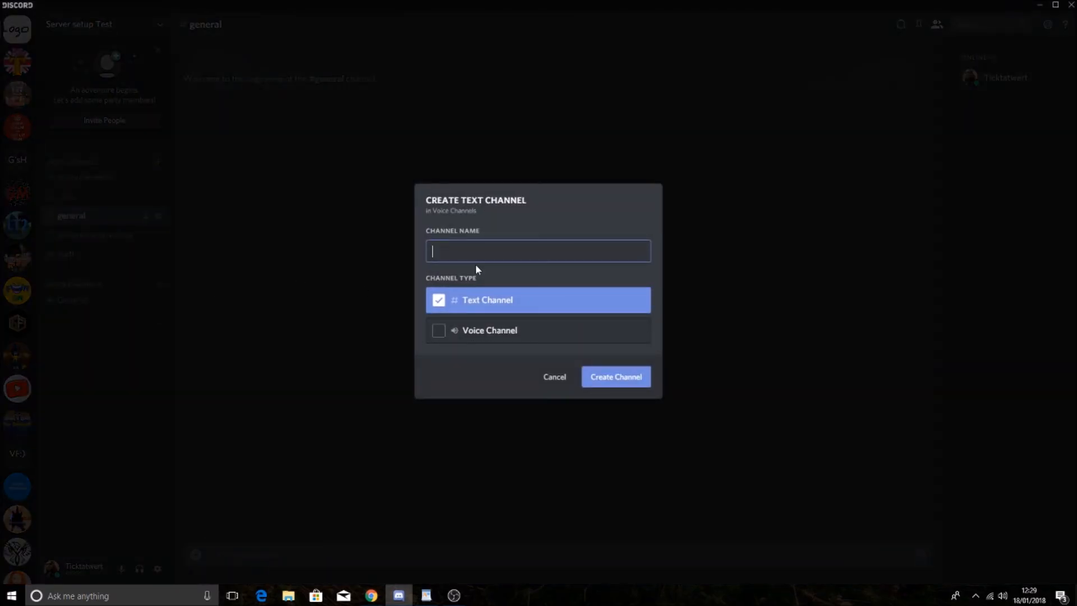
click(457, 335)
click(461, 254)
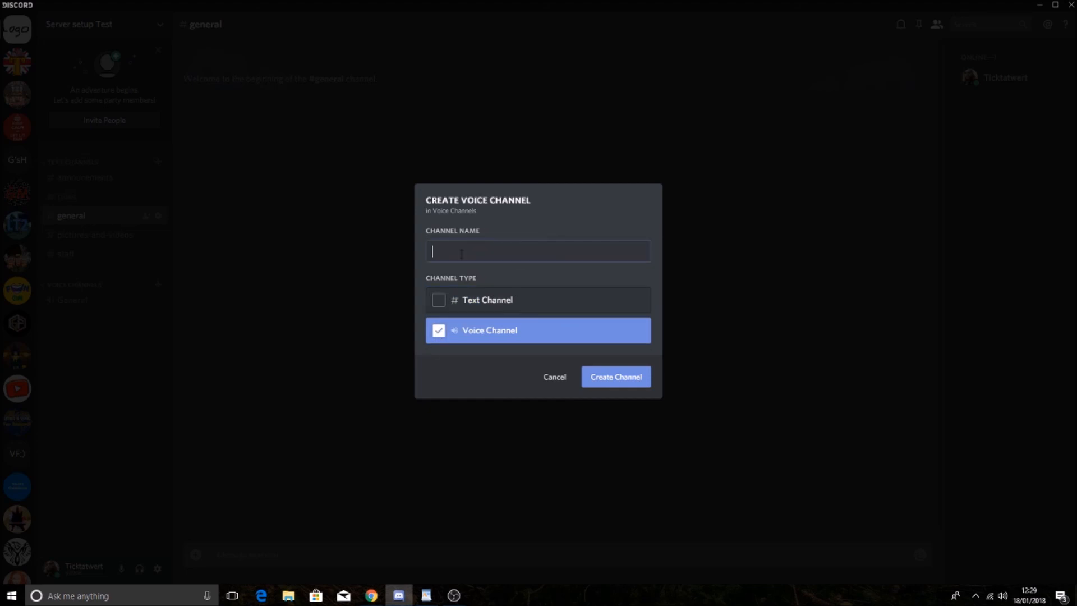
text(staff)
key(Return)
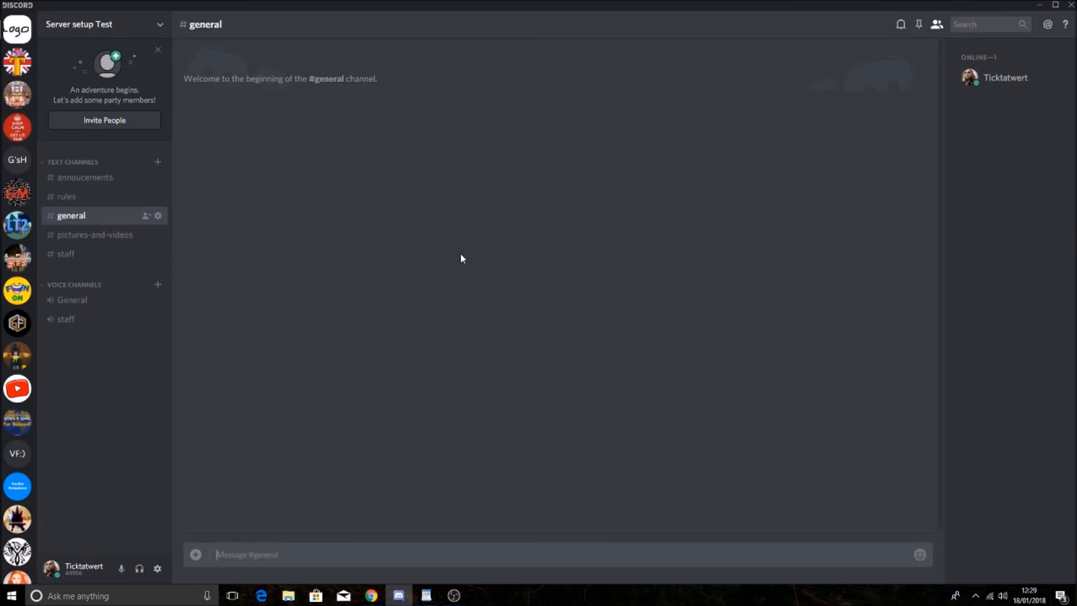
Create a text channel named "playing" in the Voice Channels category.
click(157, 284)
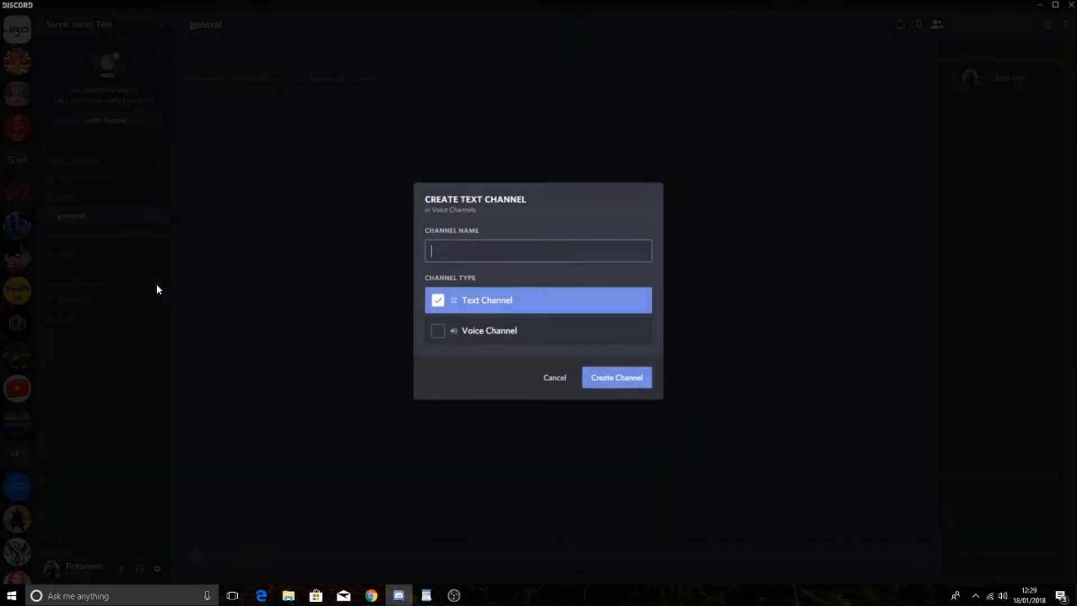
text(playing)
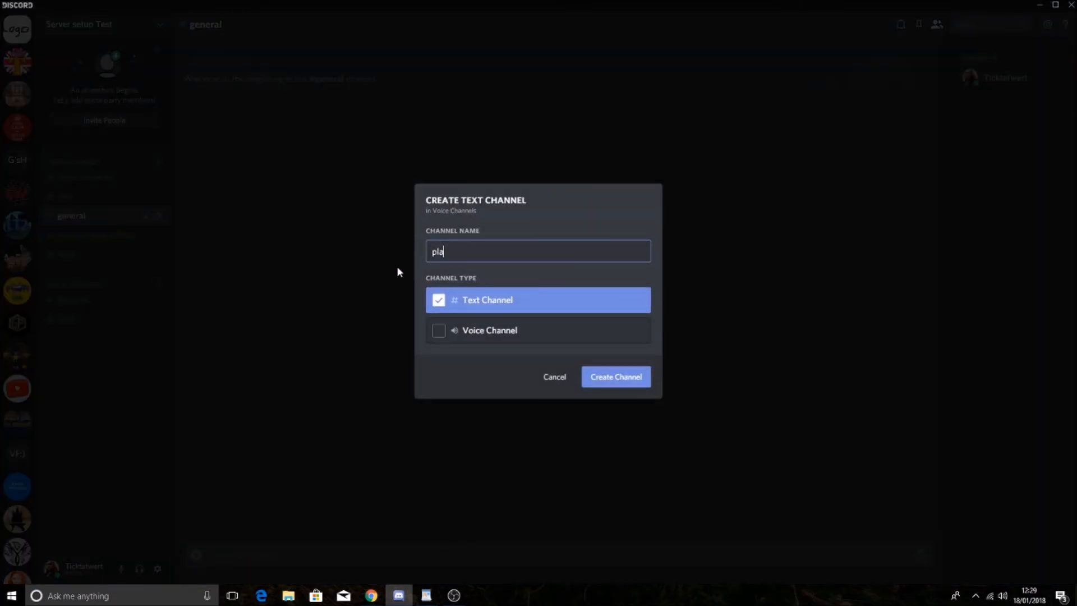
key(Return)
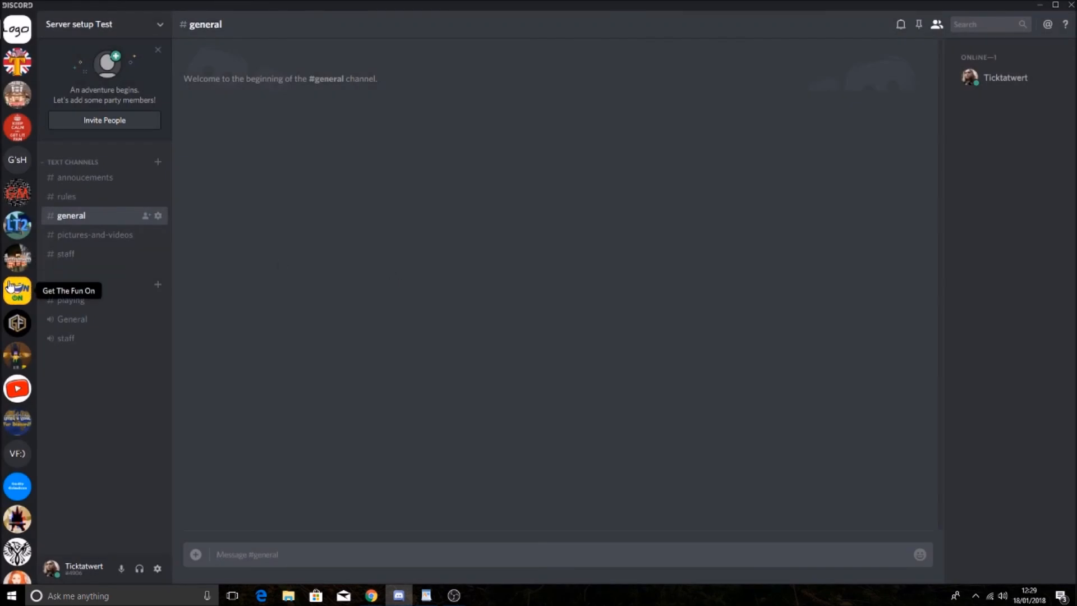
Delete the "playing" text channel from the Voice Channels category.
click(134, 300)
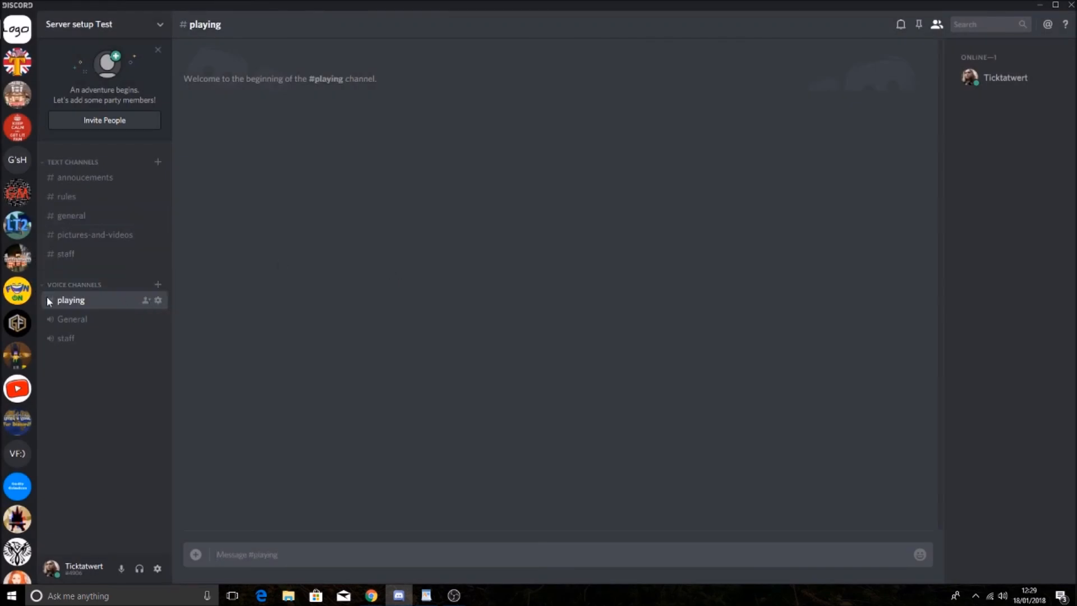
click(159, 301)
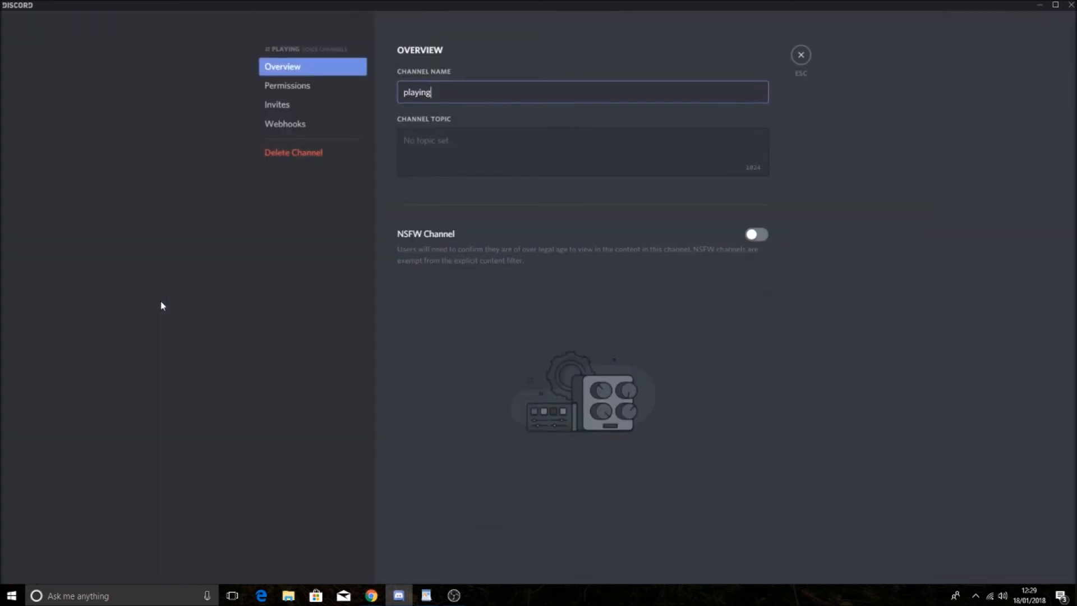
click(317, 154)
click(629, 330)
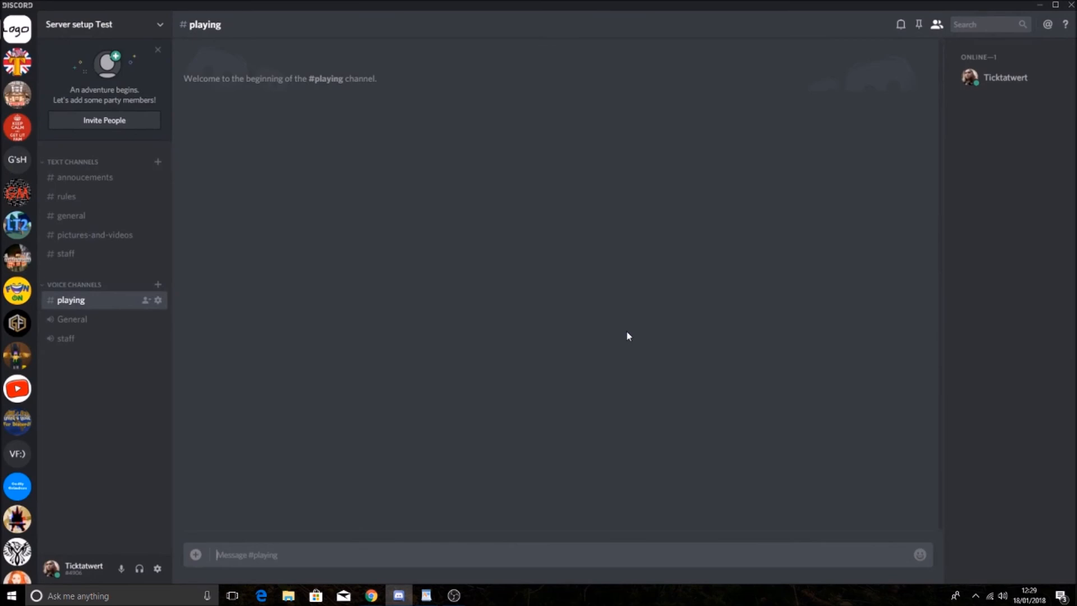
Create a voice channel named "playing" in the Voice Channels category, and check the Discord Setup notes in WordPad.
click(157, 285)
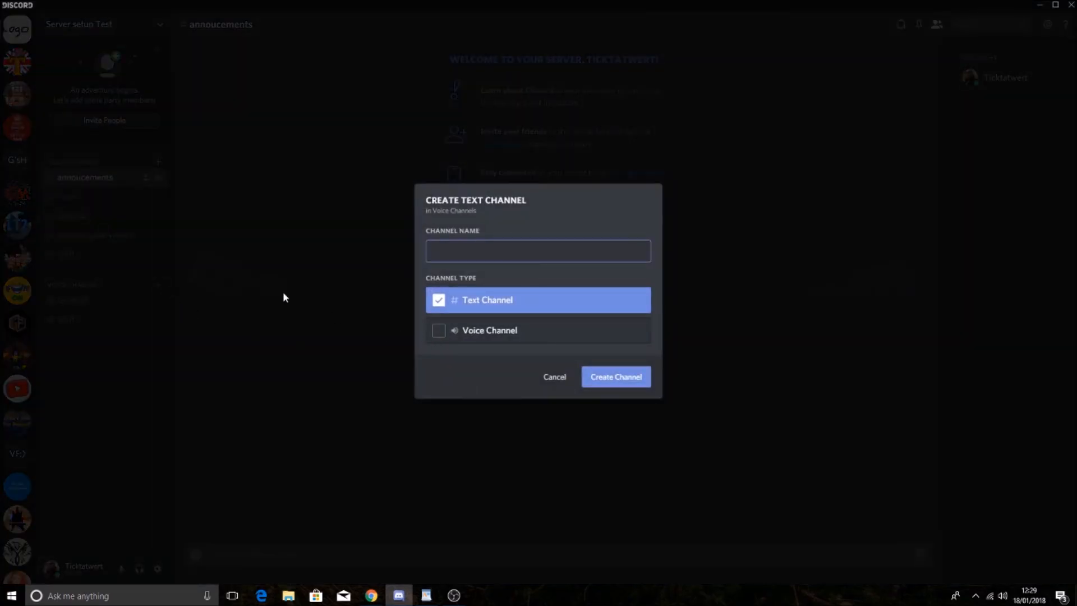
click(438, 334)
click(466, 253)
text(playing)
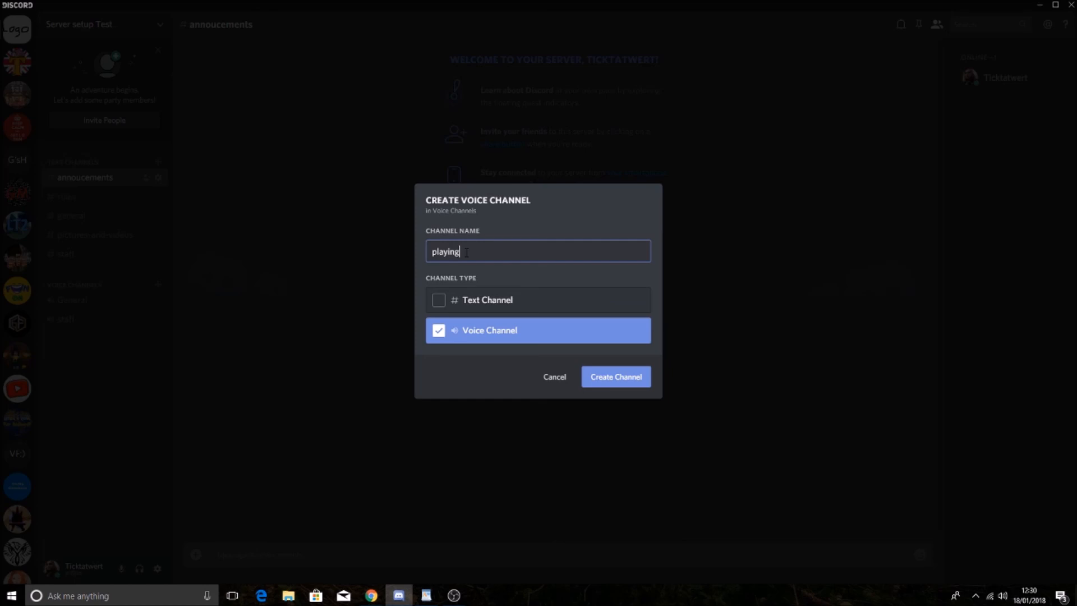
key(Return)
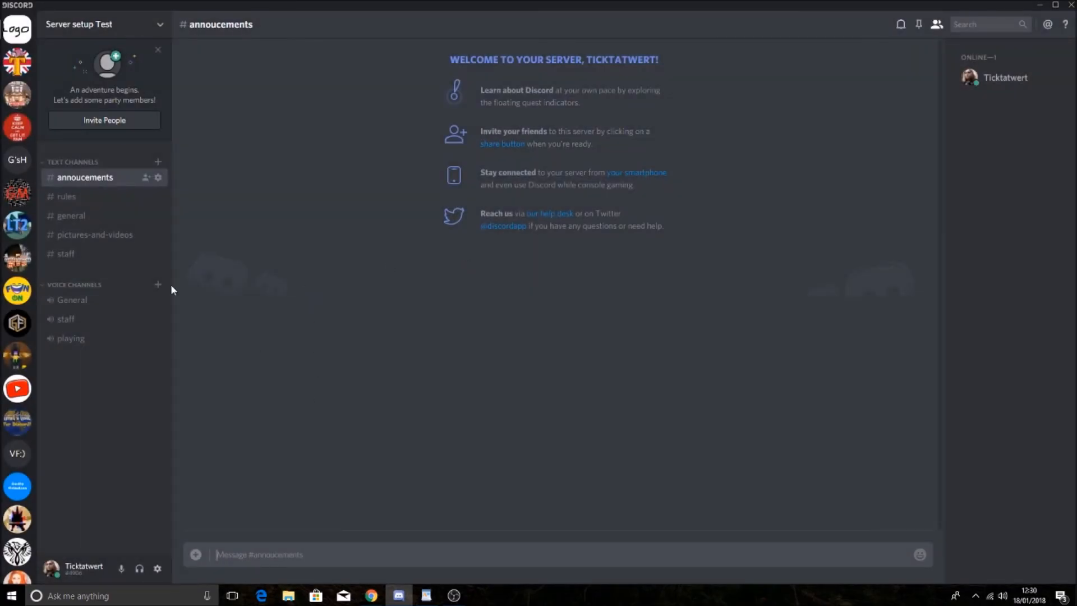
click(427, 594)
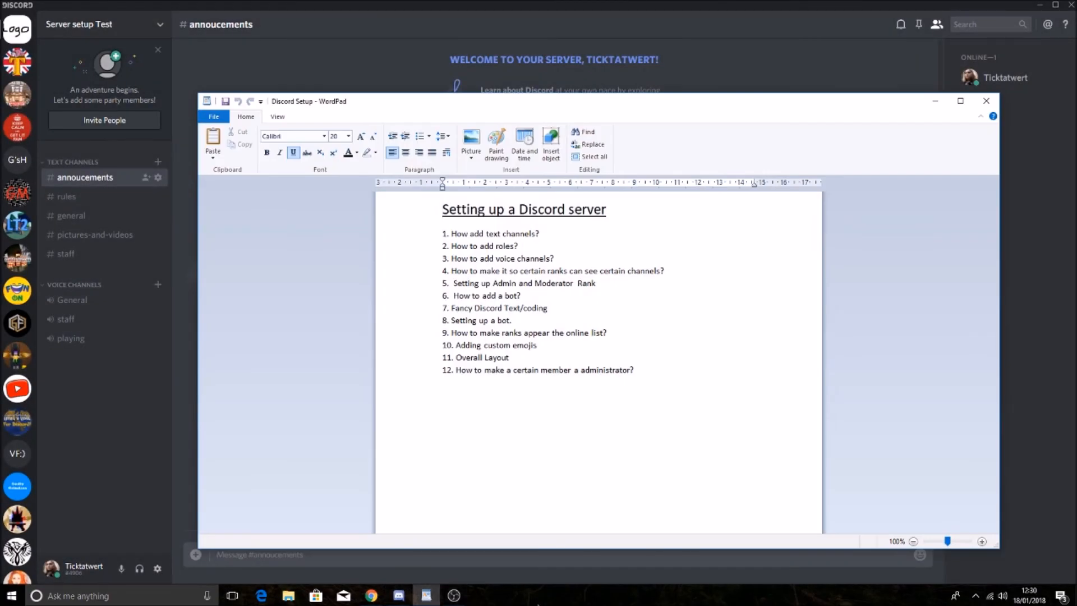
click(934, 101)
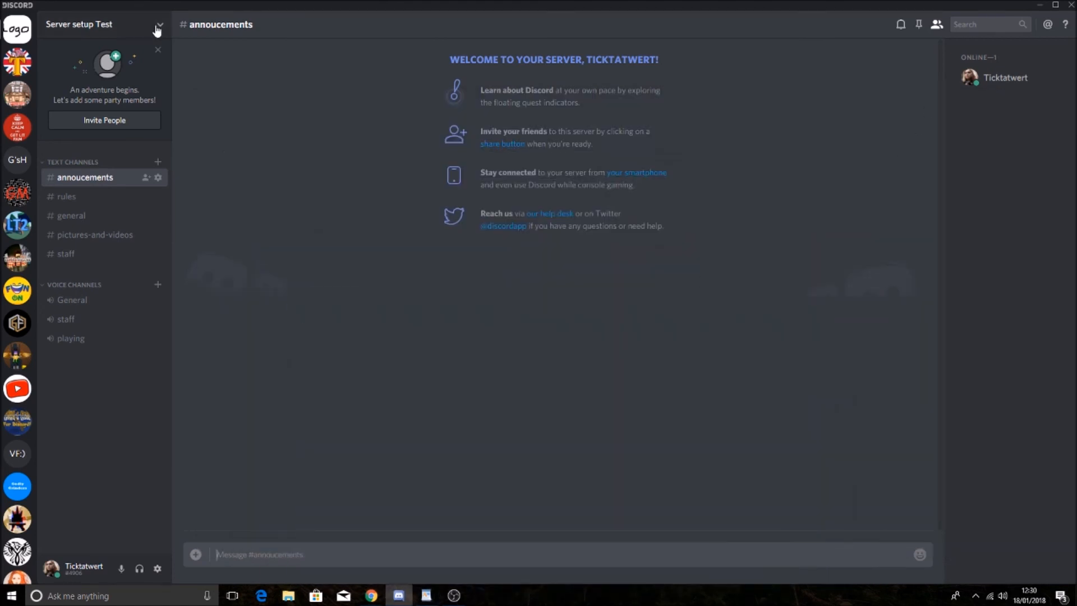
Create a role named "Moderator" in the server's role settings.
click(161, 26)
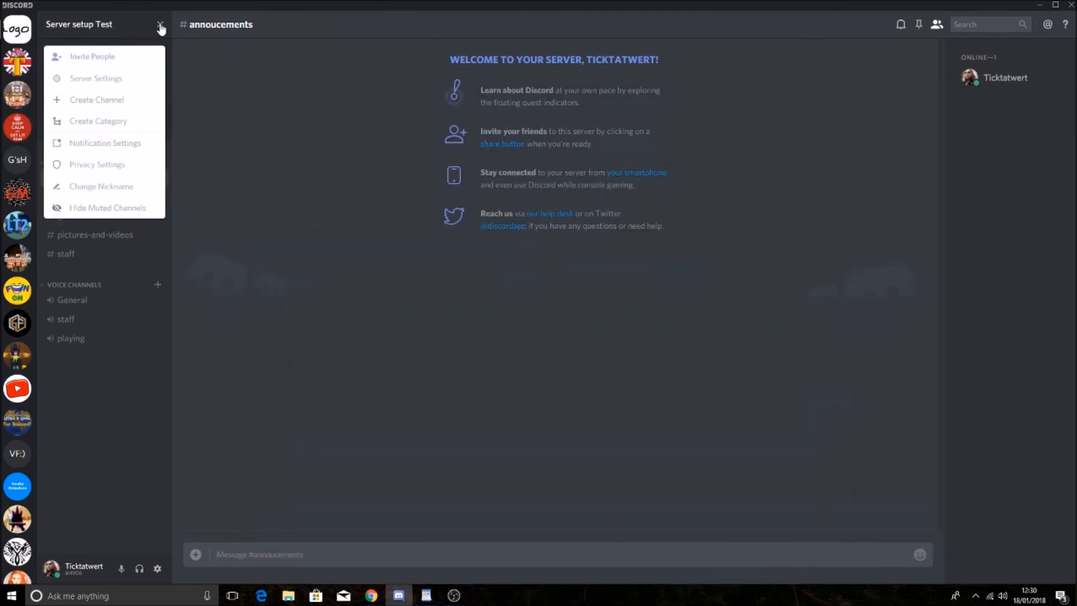
click(108, 79)
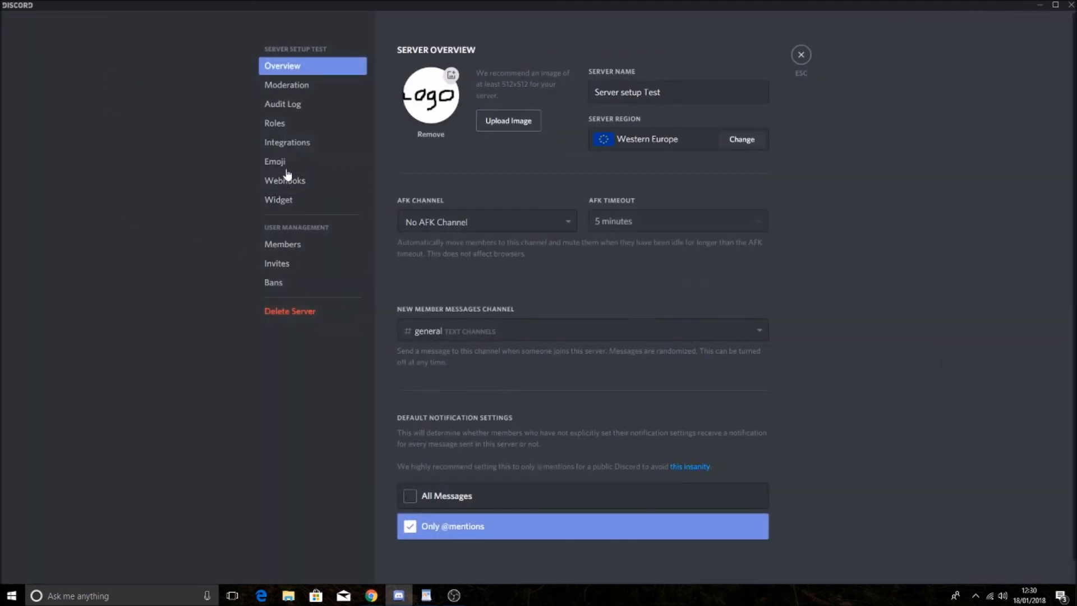
click(283, 123)
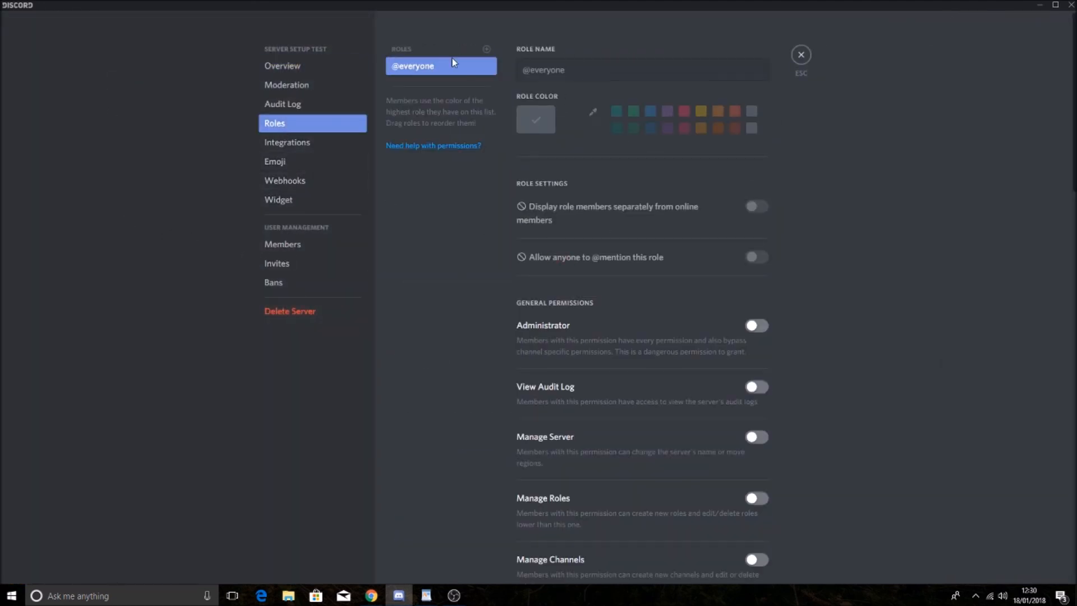
click(486, 49)
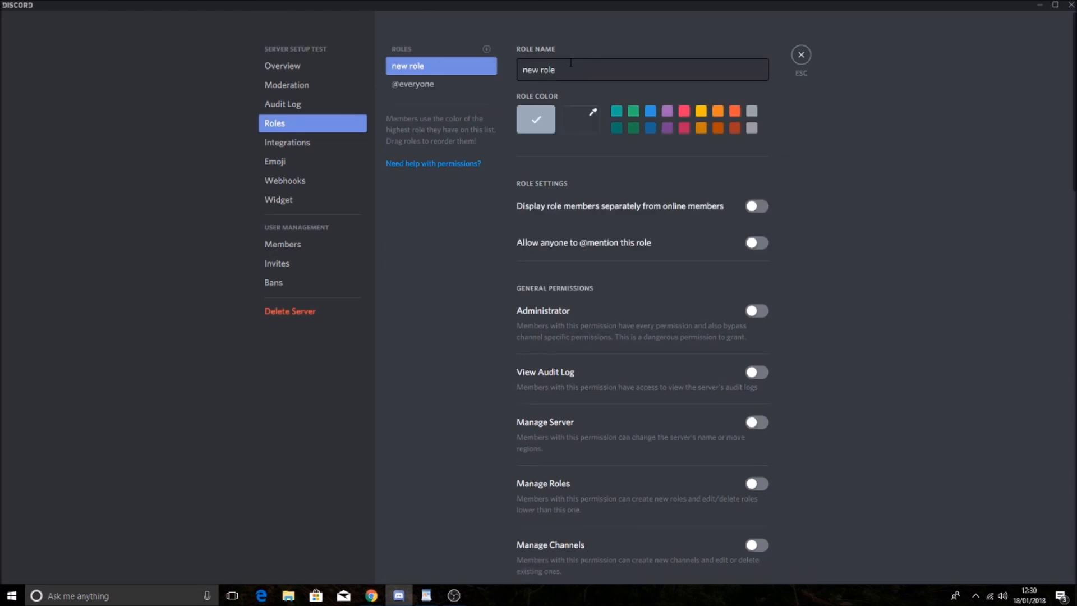
key(BackSpace)
text(Modera)
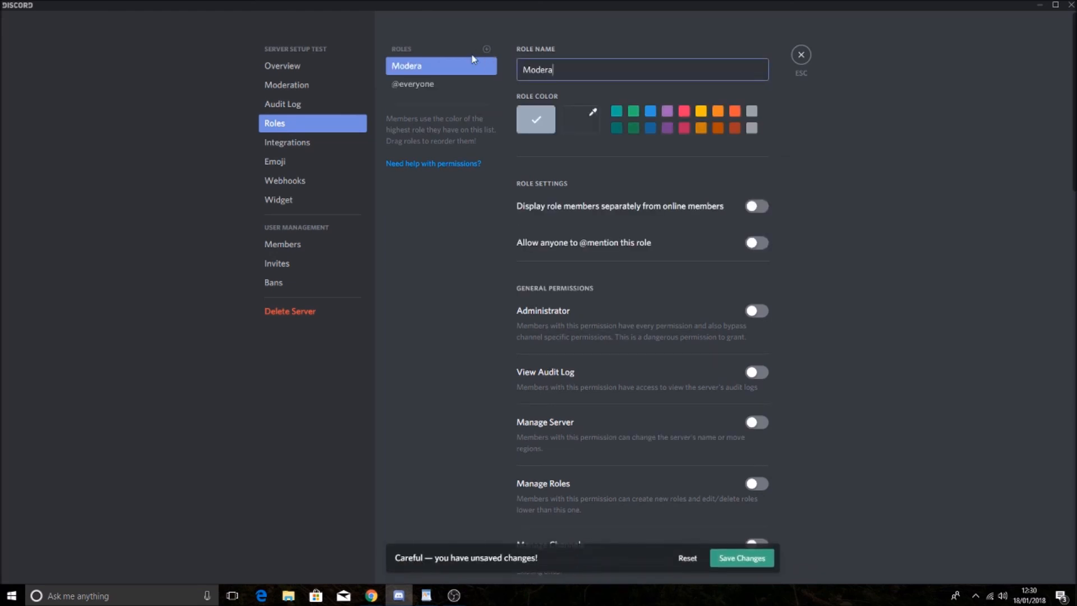
text(tor)
Add a second role named "Admin".
click(487, 50)
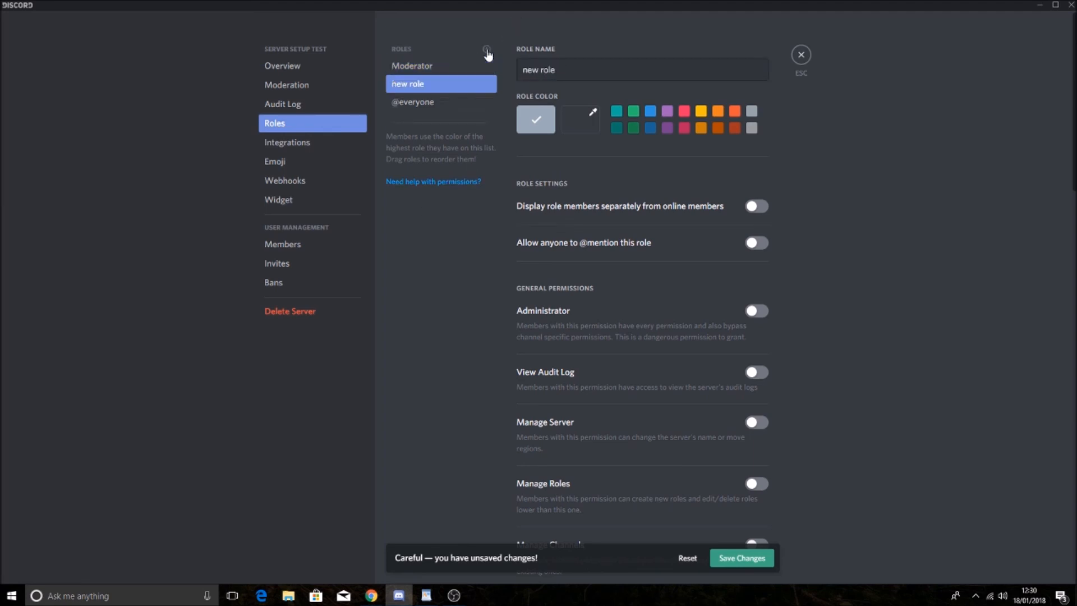
key(BackSpace)
text(Admin)
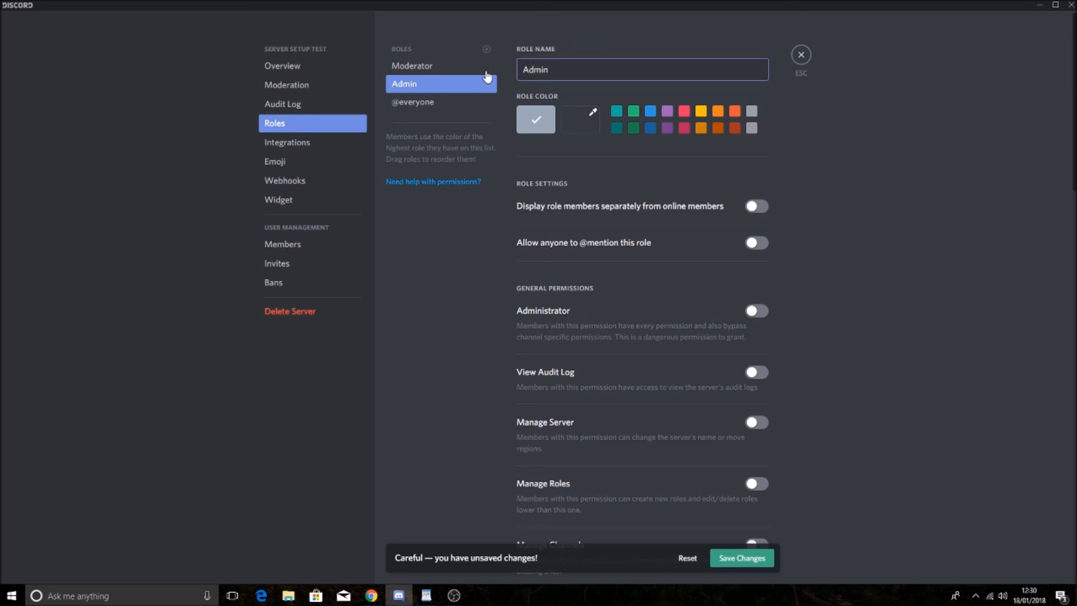
Add a third role named "Member".
click(487, 50)
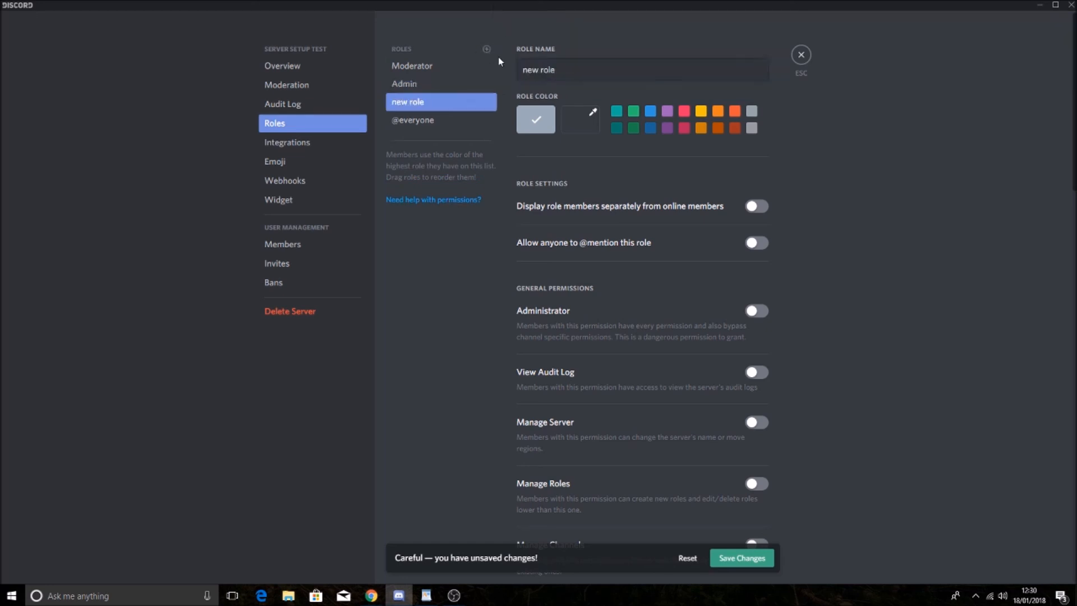
text(M)
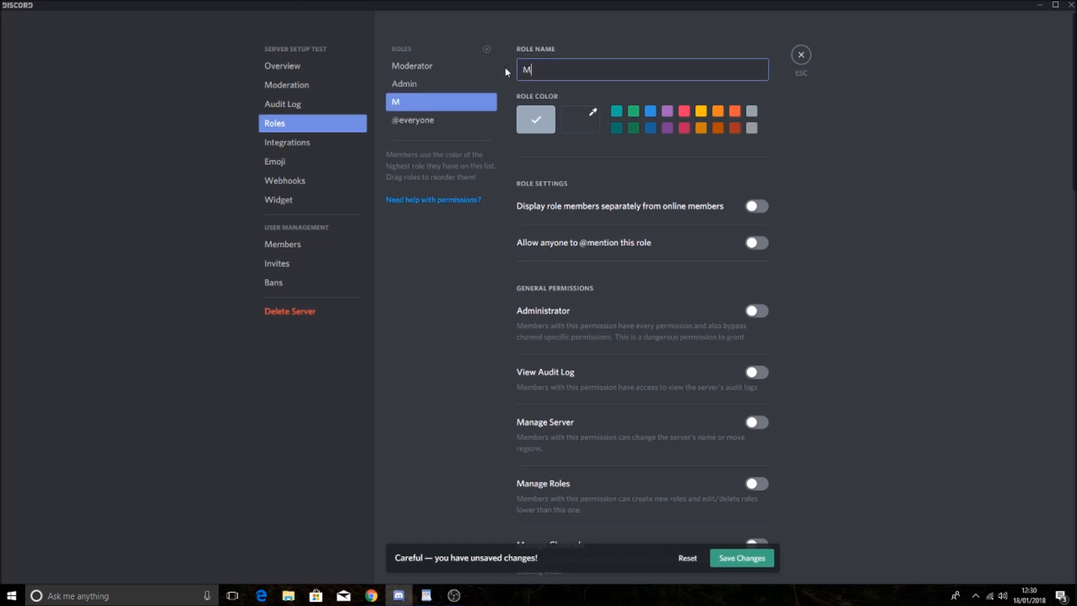
text(ember)
click(504, 66)
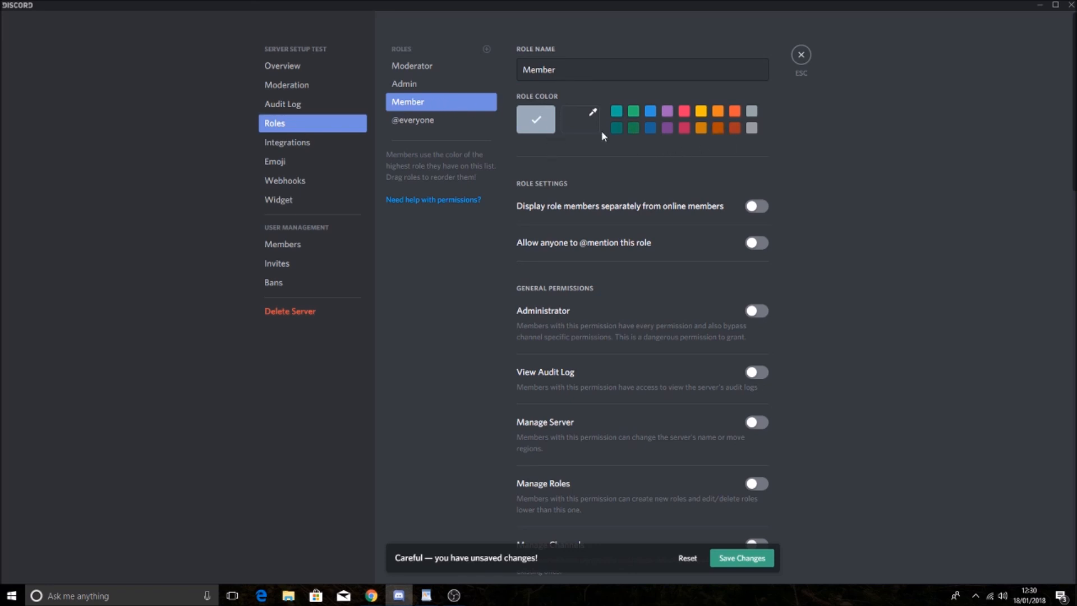
Set the role colors to dark green for Member, yellow for Admin and dark pink for Moderator.
click(634, 130)
click(441, 85)
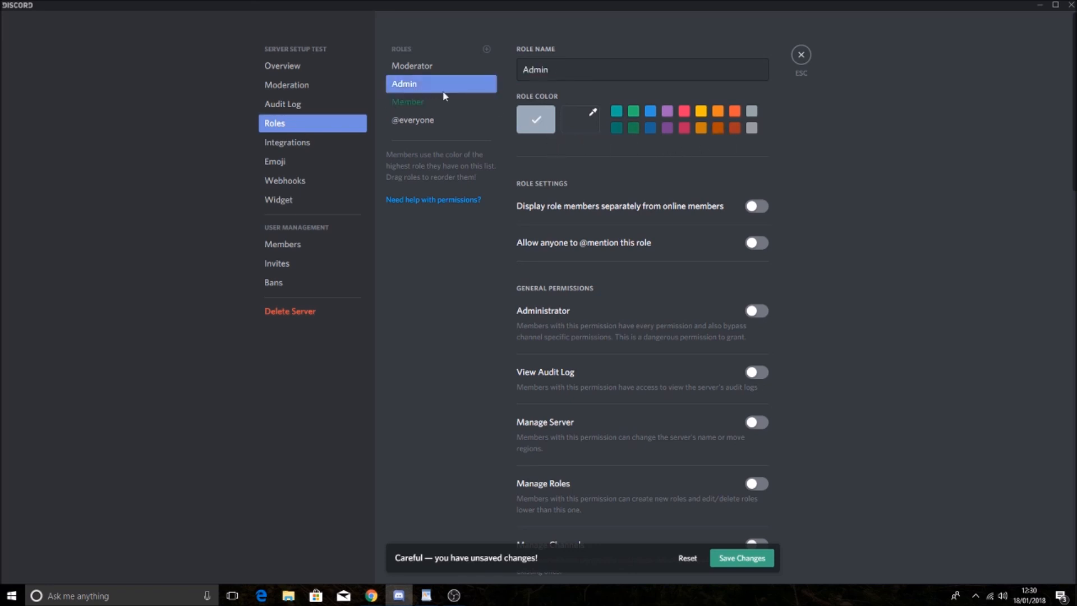
click(701, 112)
click(421, 68)
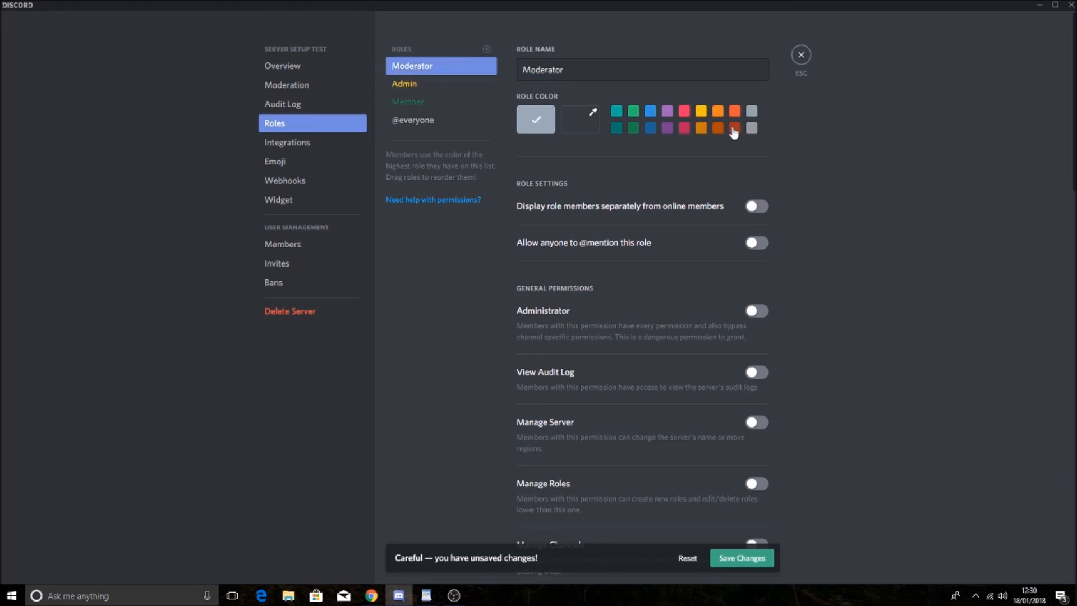
click(683, 128)
scroll(683, 128, down, 1)
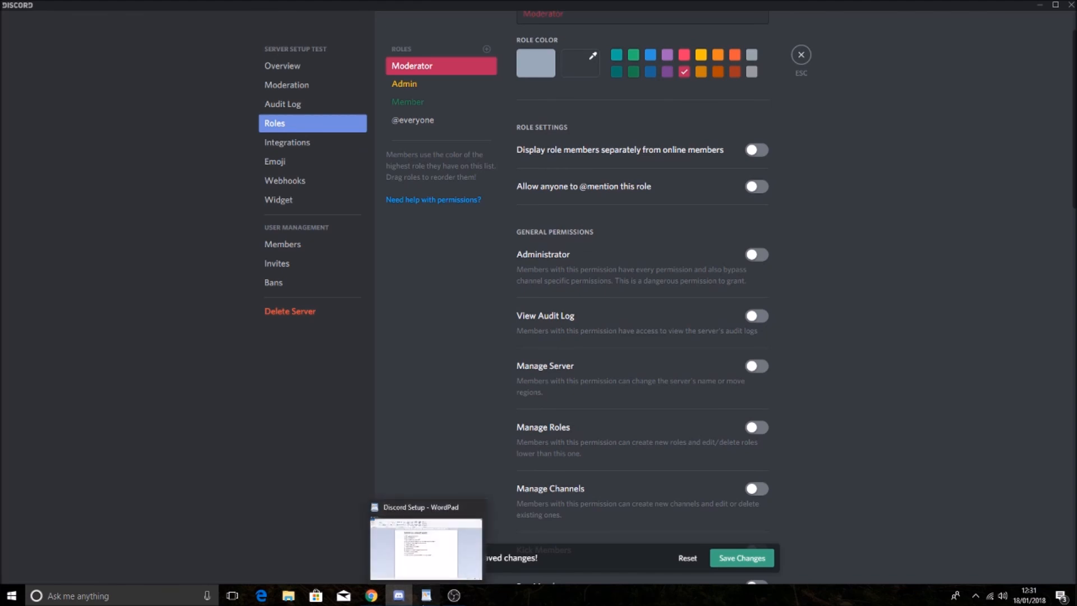
Check the Discord Setup notes in WordPad, and save the role changes in Discord before leaving the server settings.
click(426, 595)
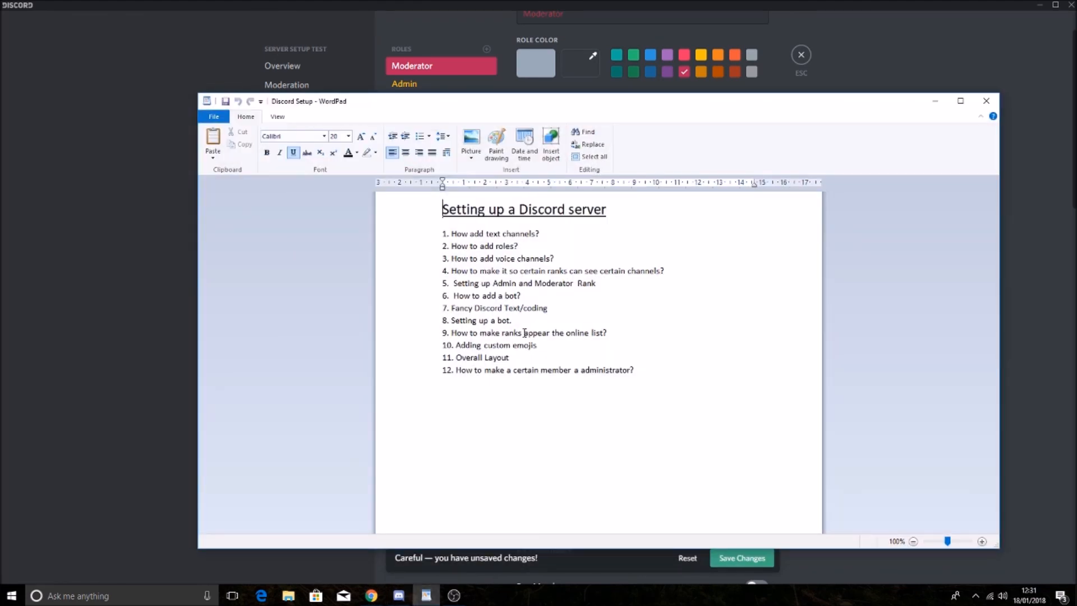
click(937, 105)
click(743, 558)
key(Escape)
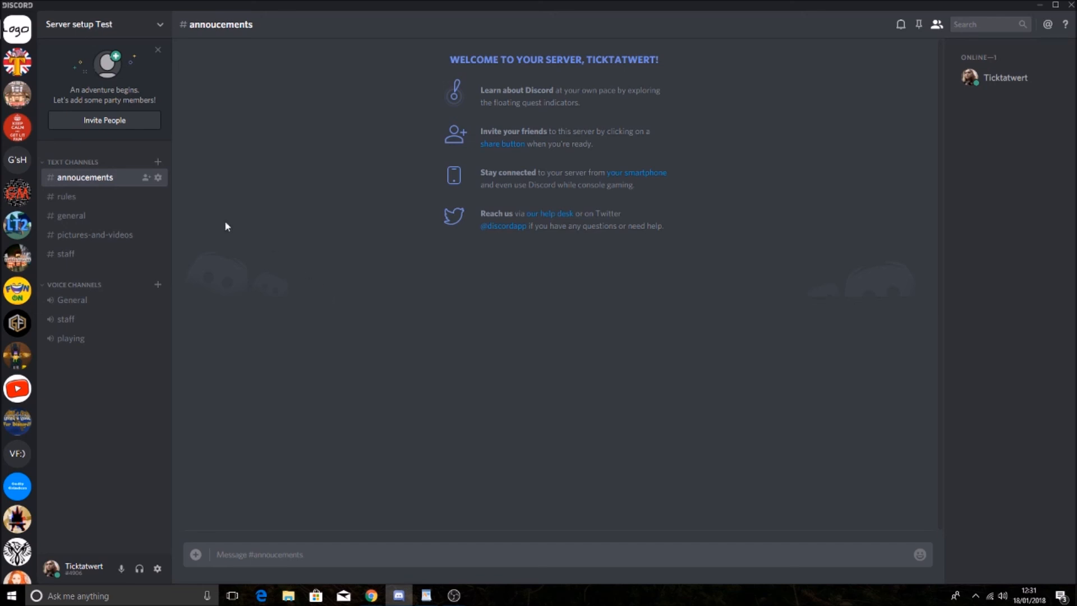
Examine how the Lit Fam Gaming server groups its online members by role in the member list.
click(17, 127)
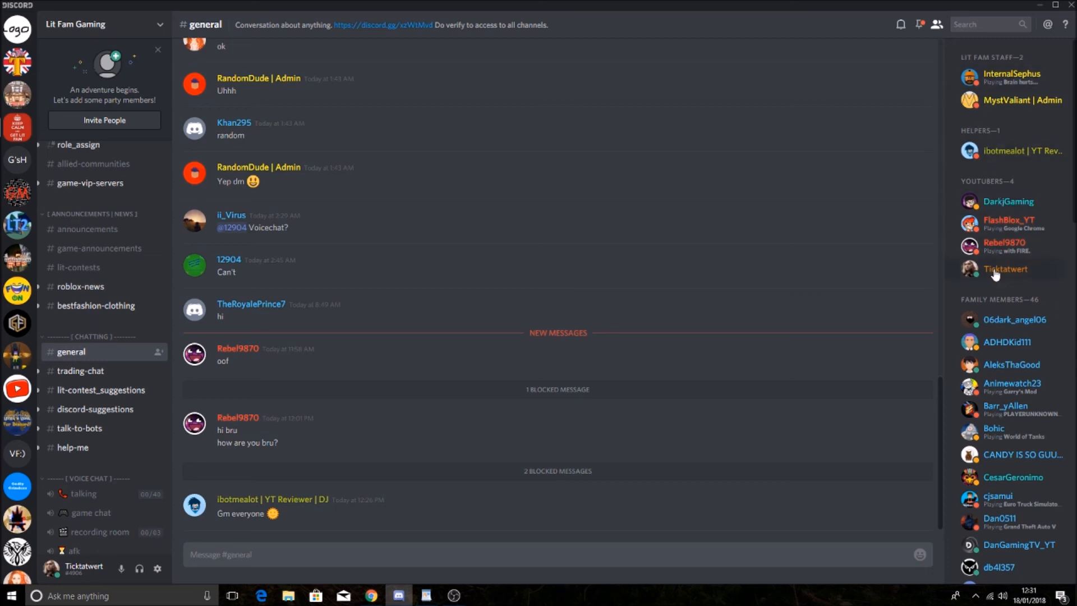
scroll(1008, 292, down, 10)
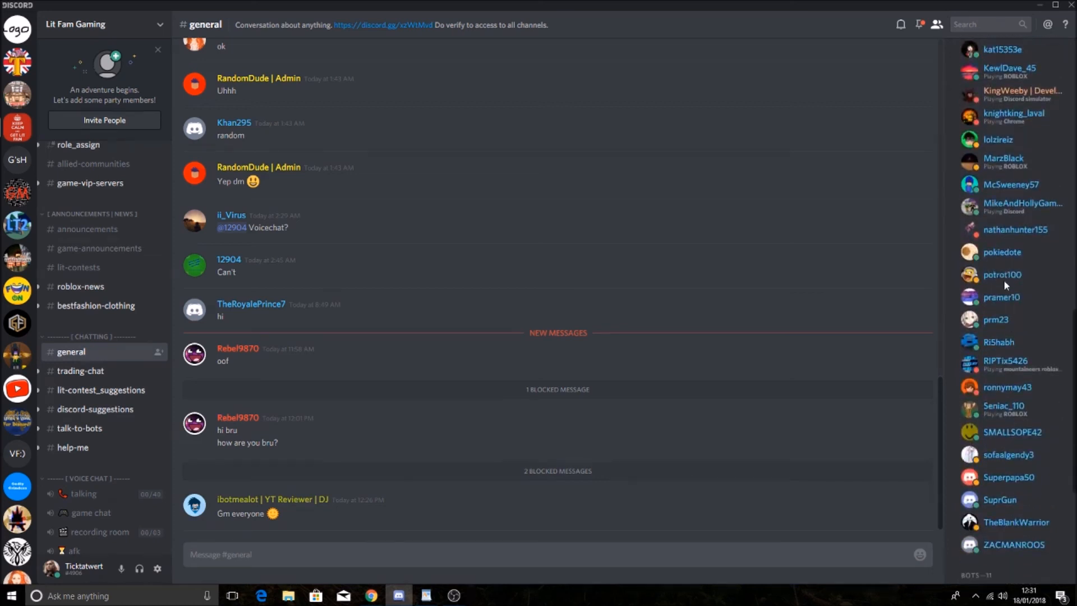
scroll(1005, 278, up, 10)
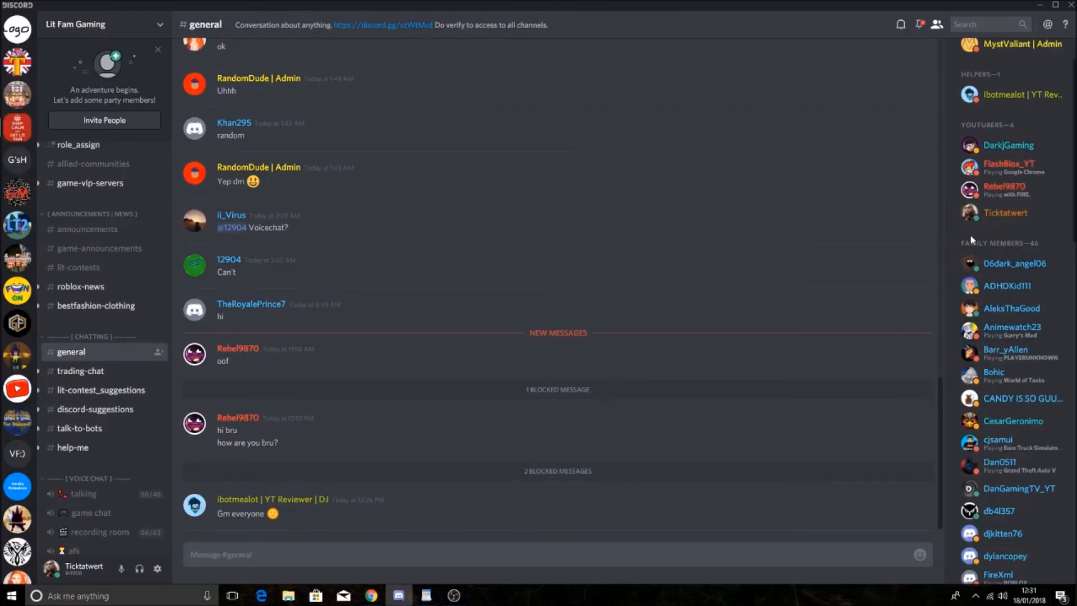
Return to the Server setup Test server, set the Member role to display separately from online members, and save the change.
click(20, 35)
click(79, 24)
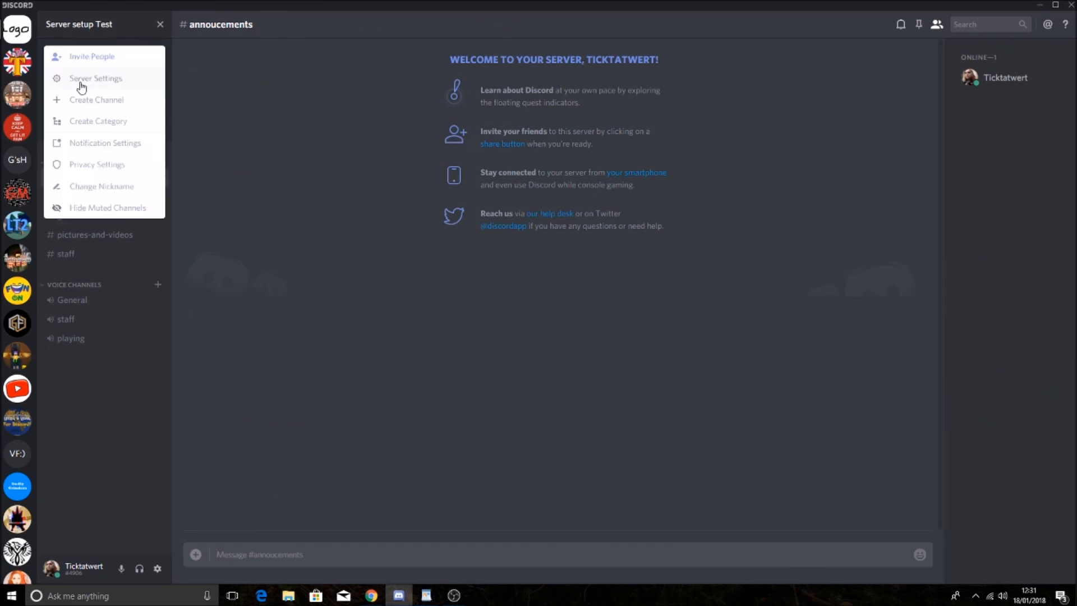
click(79, 77)
click(278, 124)
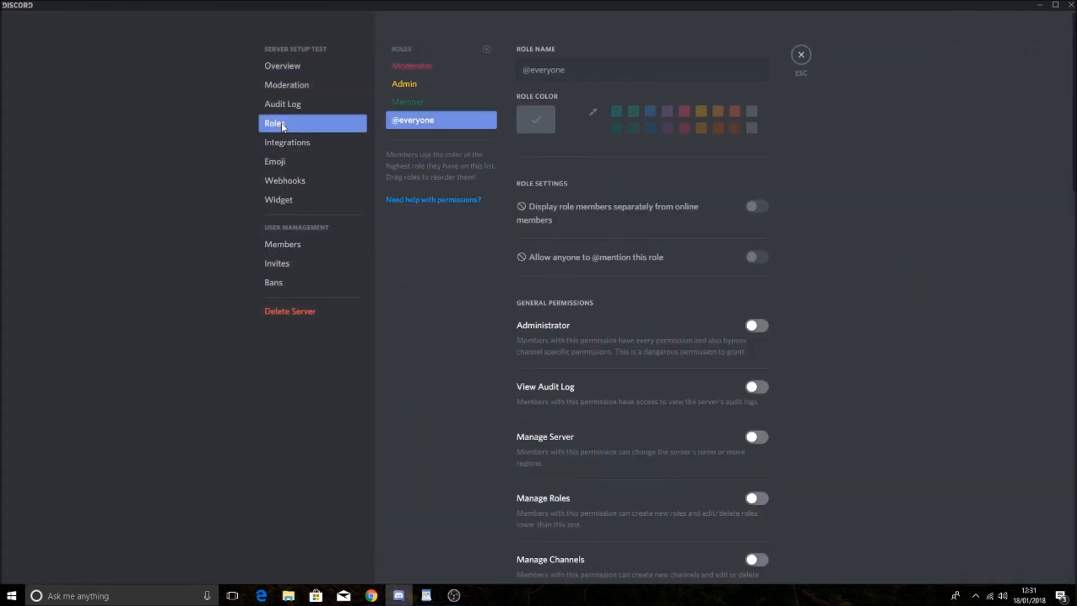
click(440, 106)
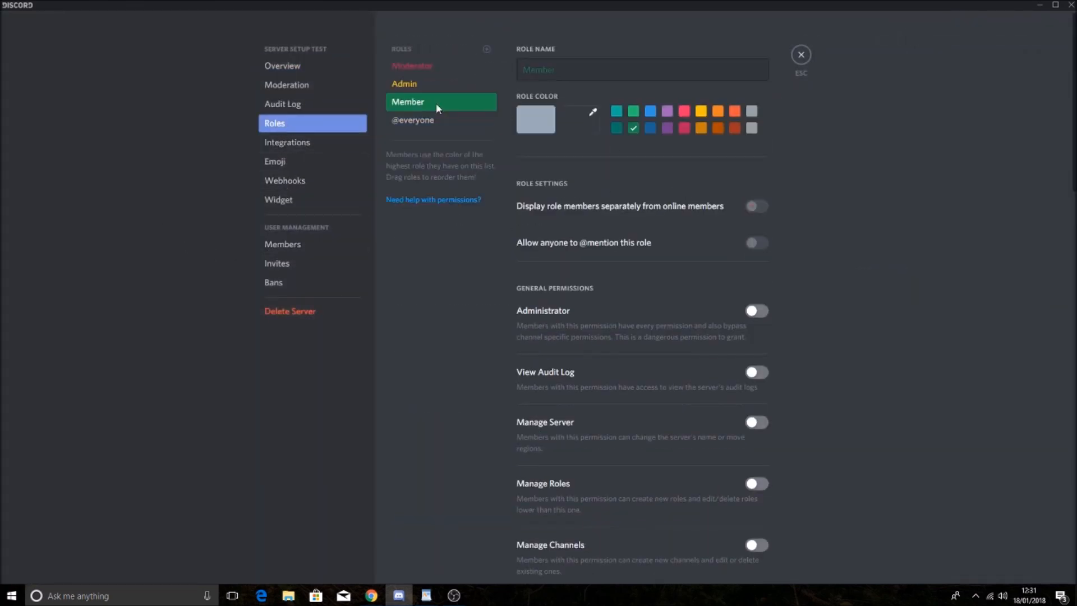
click(754, 208)
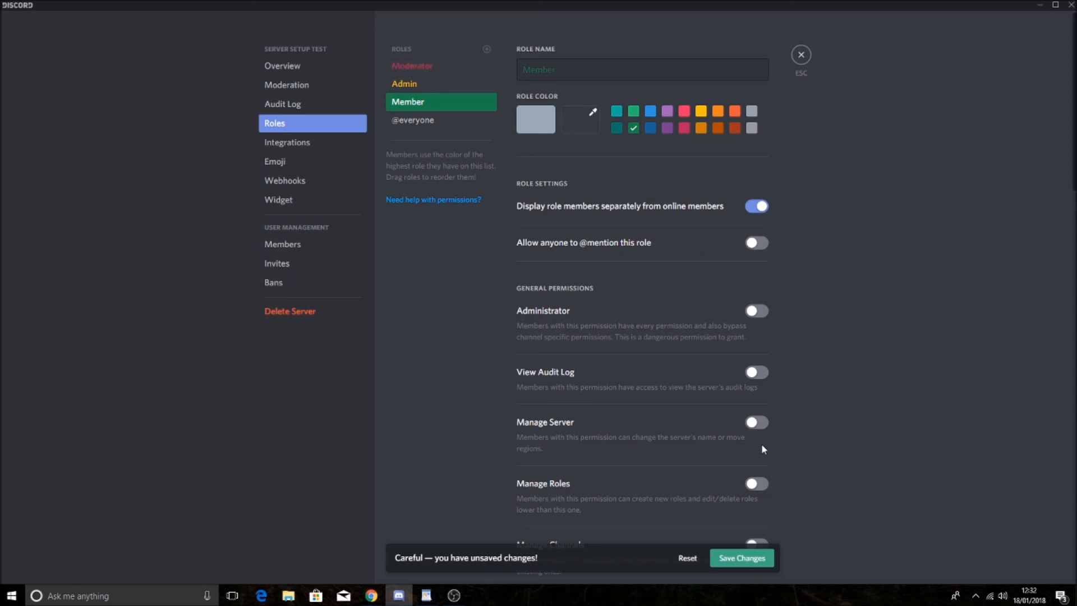
click(733, 563)
click(412, 84)
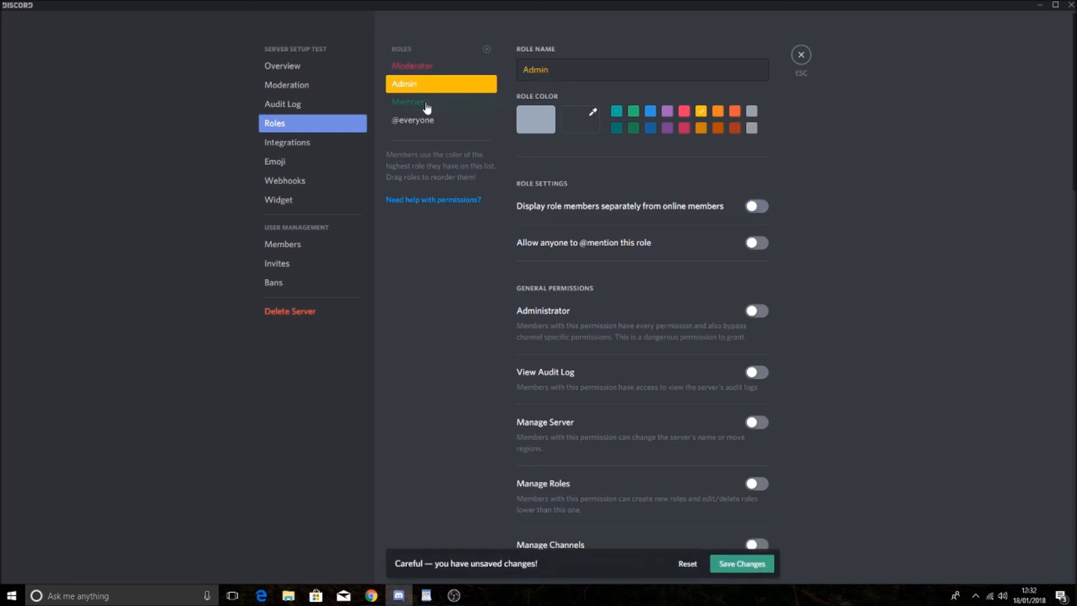
click(754, 206)
click(755, 243)
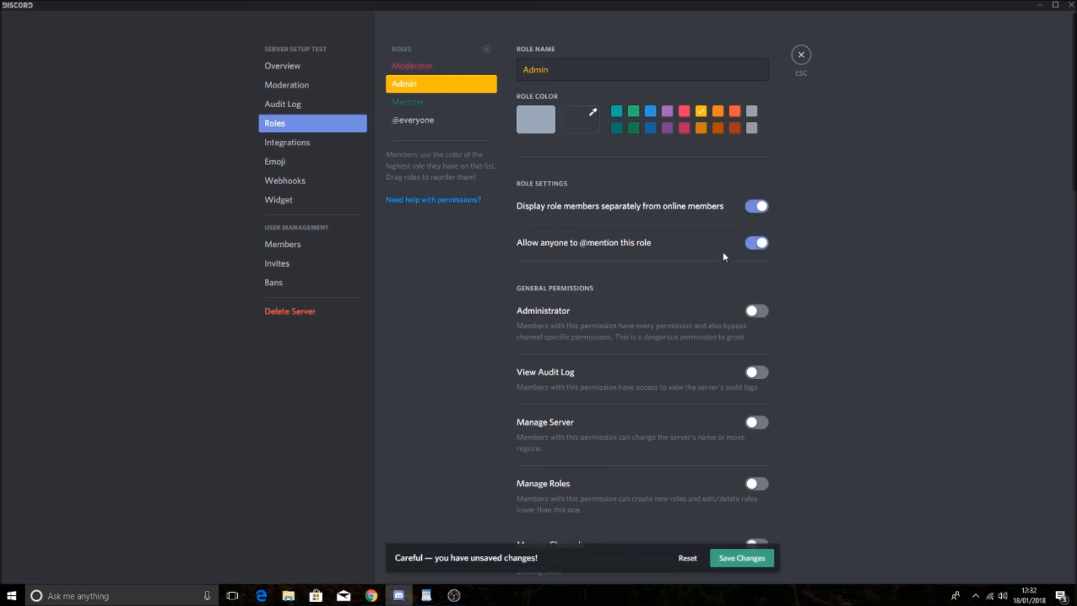
click(452, 68)
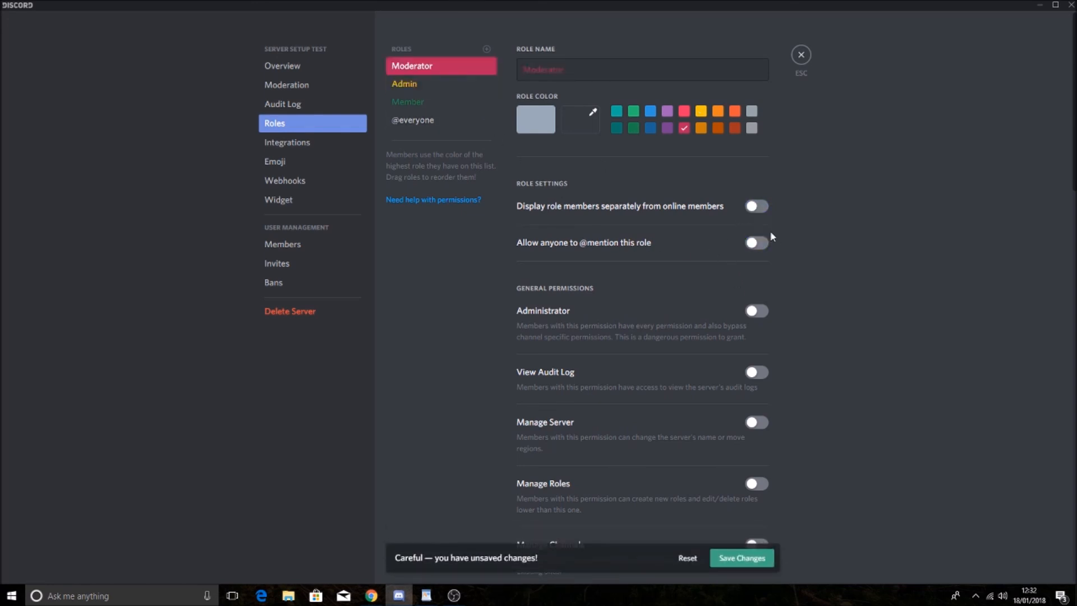
click(756, 207)
click(756, 243)
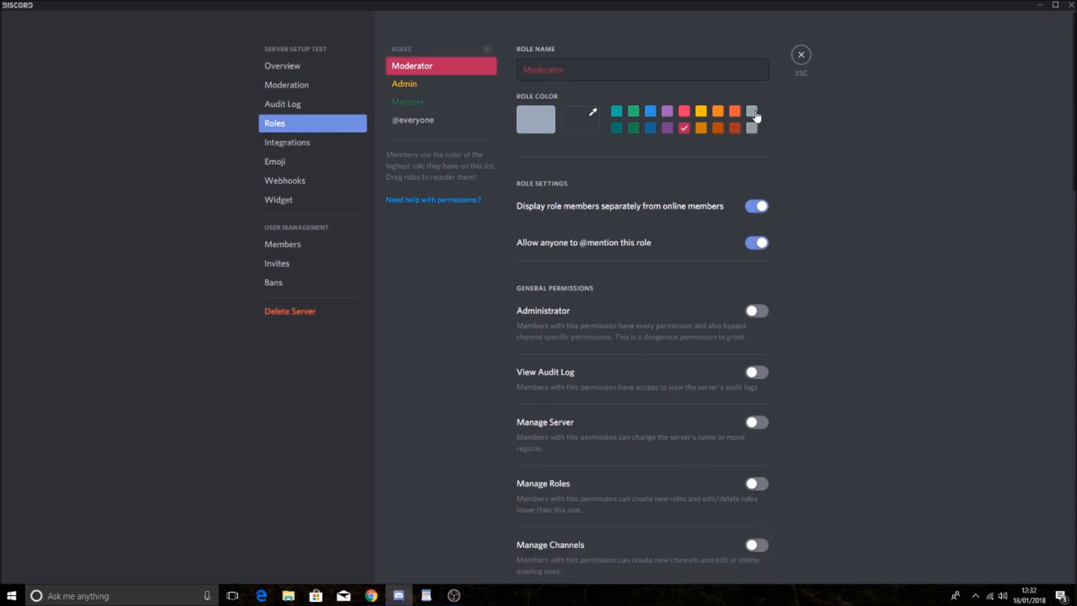
click(801, 54)
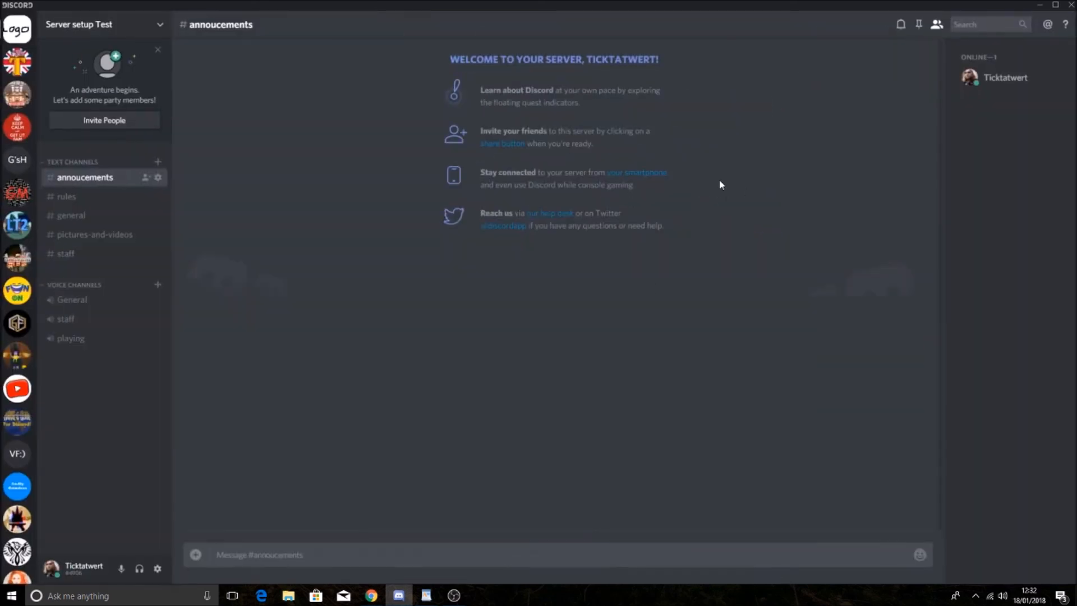
View the mentionable roles by starting an @ mention in the annoucements channel, and clear the message without sending it.
click(357, 555)
text(@)
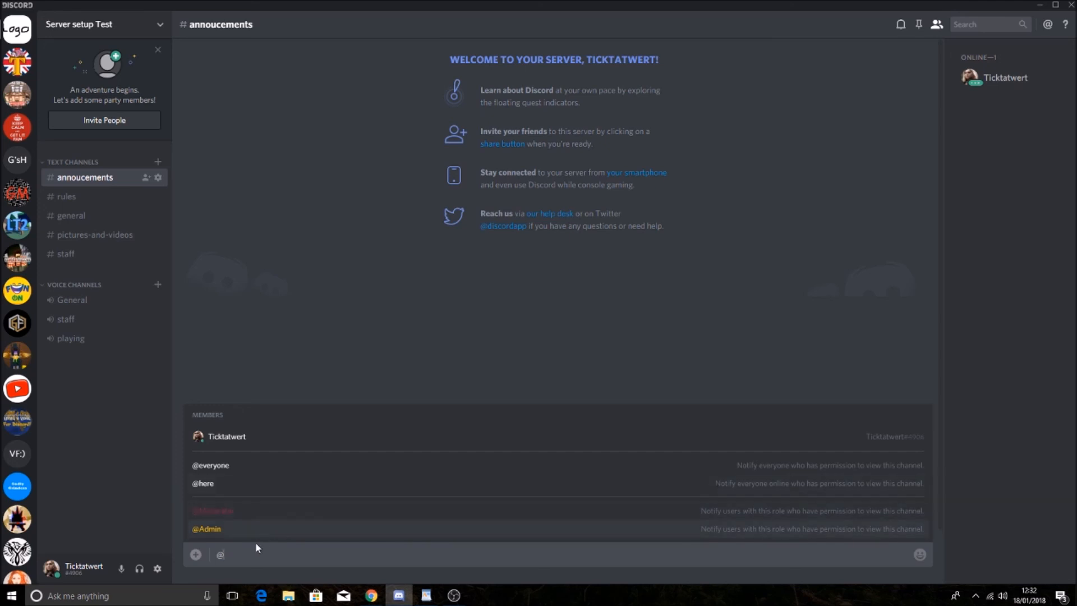
key(BackSpace)
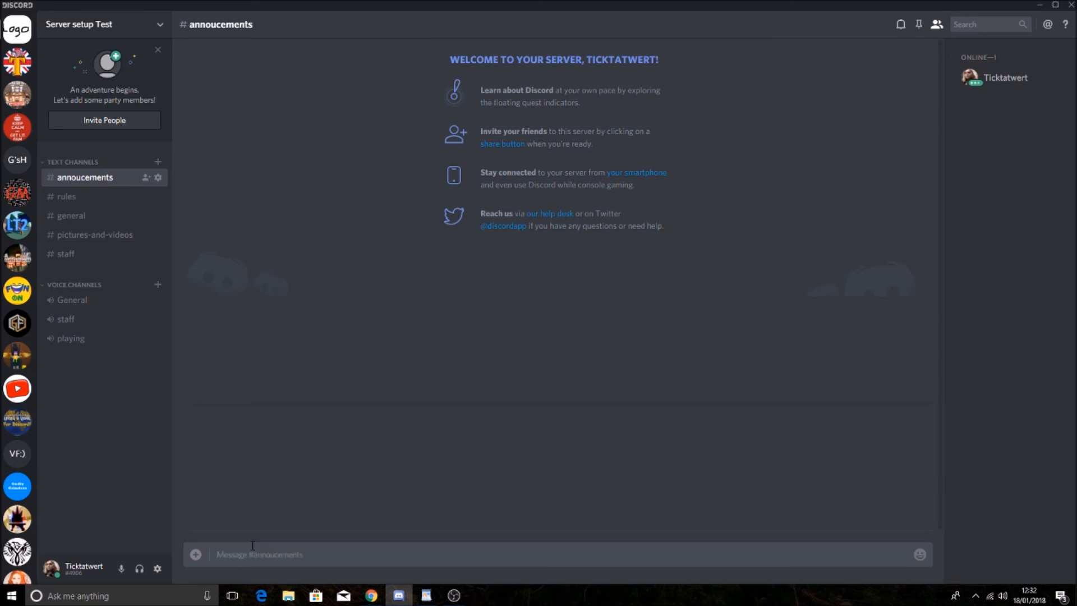
Check the Discord Setup notes in WordPad, and enable the View Audit Log permission for the Moderator role in Discord.
click(426, 594)
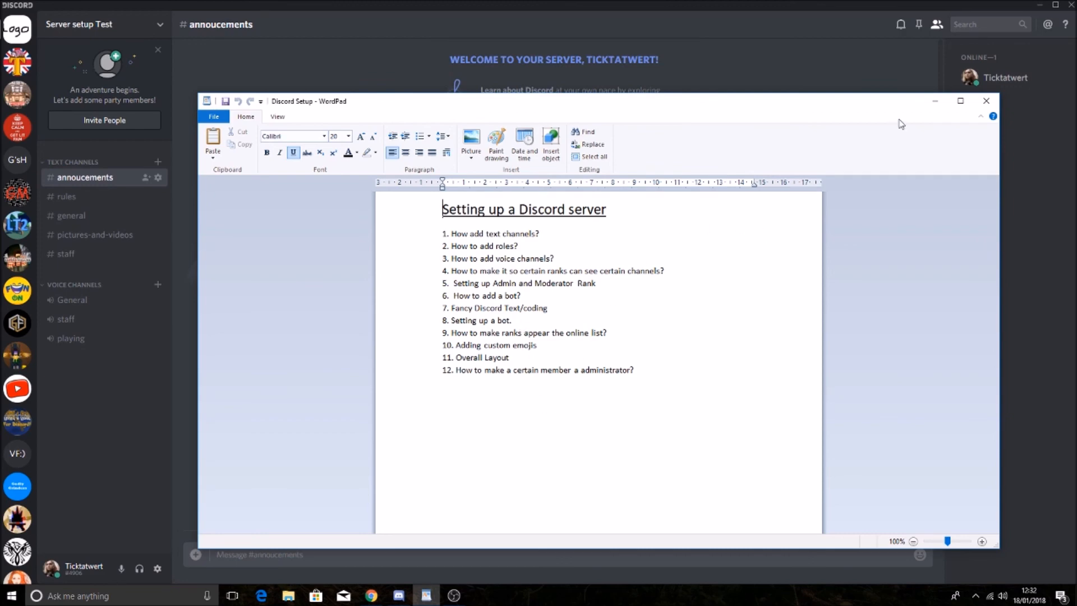
click(934, 101)
click(161, 24)
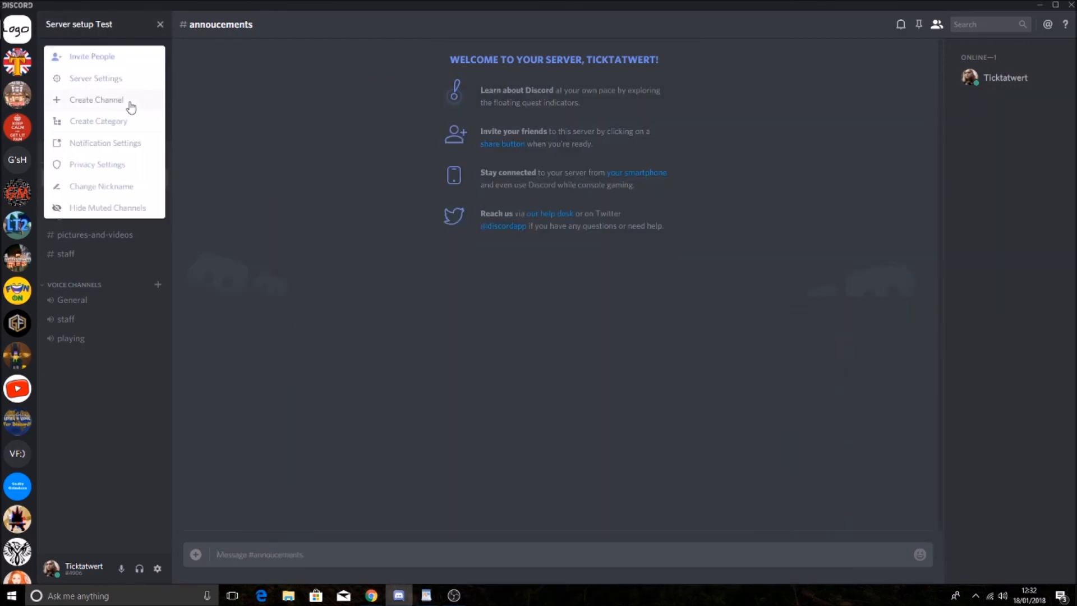
click(86, 83)
click(422, 69)
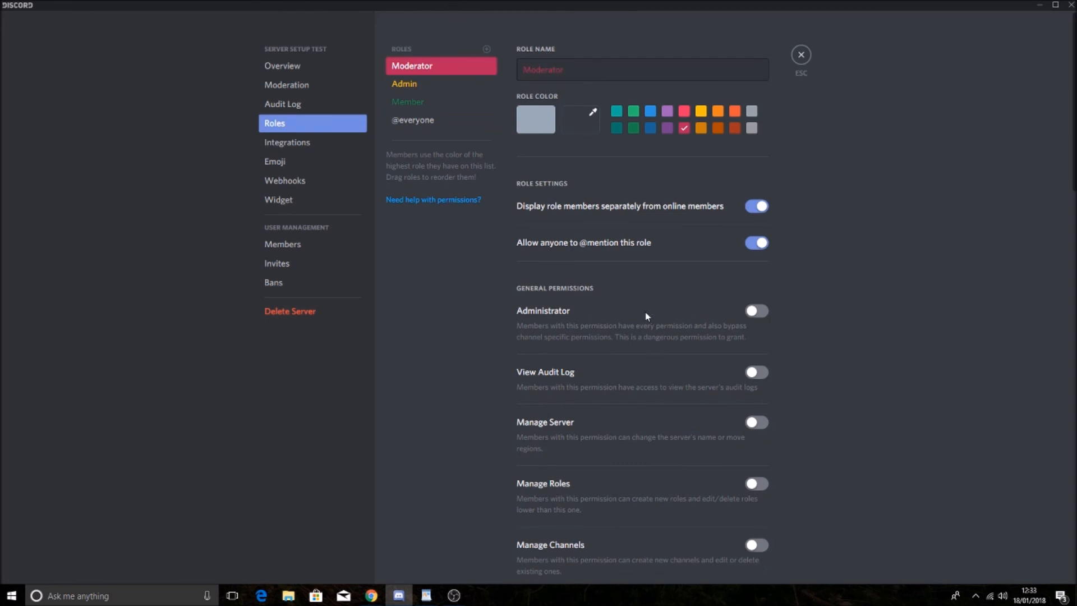
scroll(646, 312, down, 2)
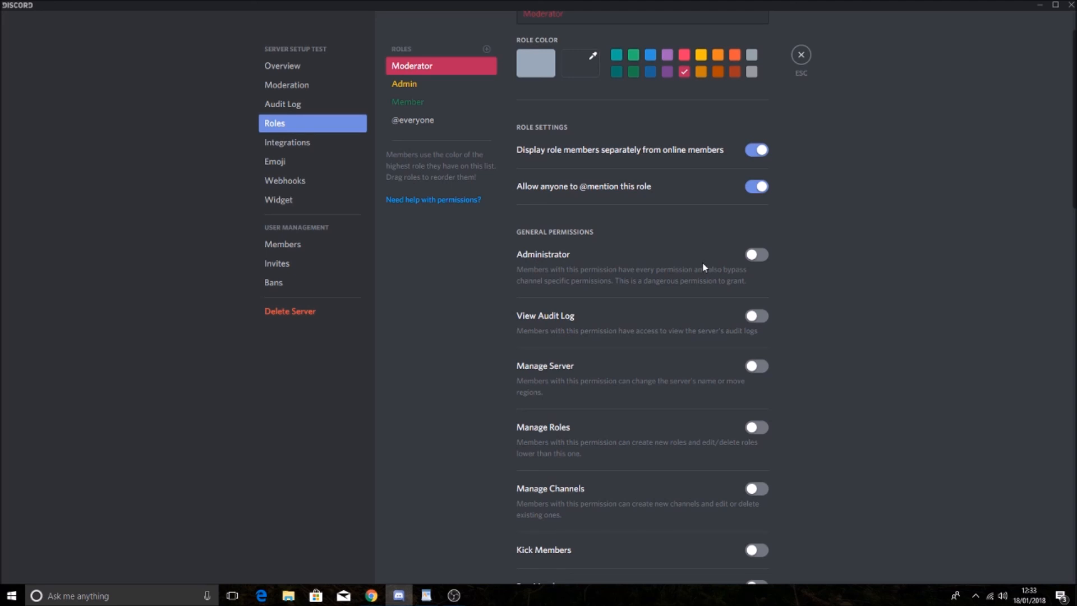
scroll(700, 268, down, 3)
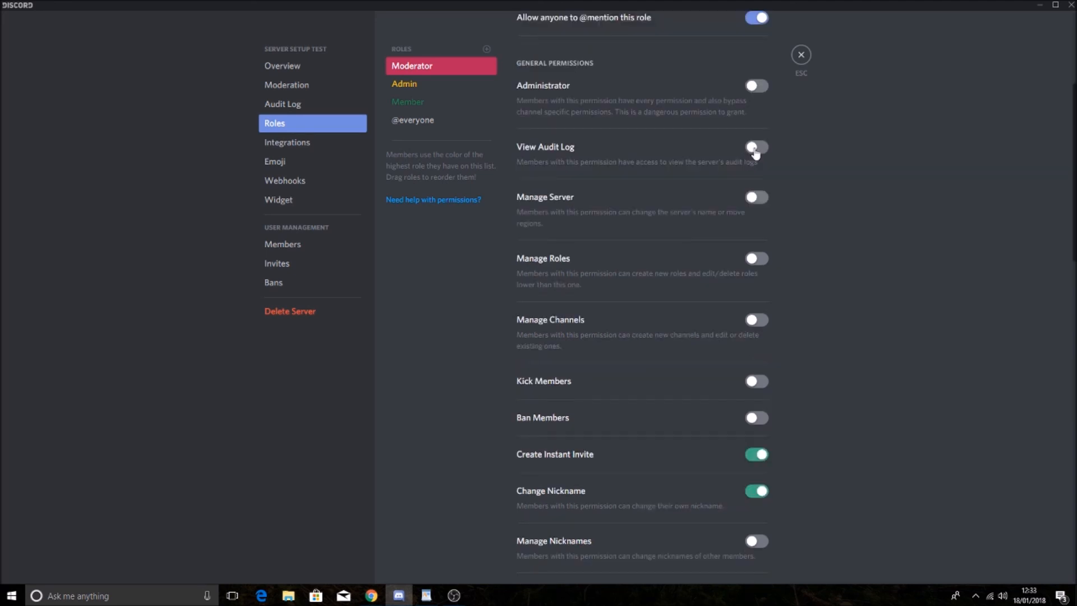
click(754, 148)
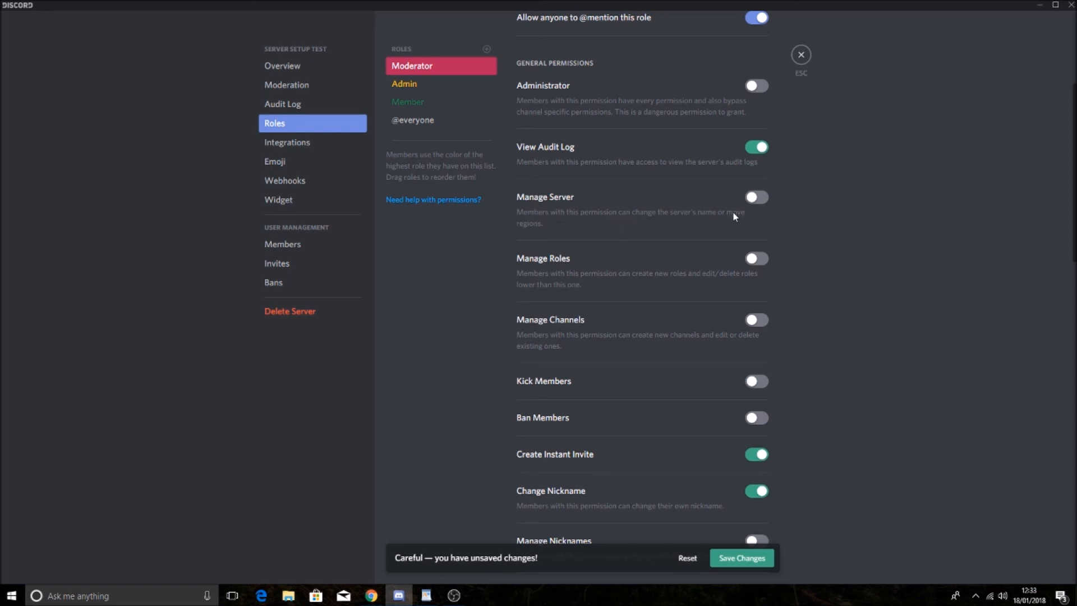
Enable the Kick Members and Ban Members permissions for the Moderator role.
scroll(574, 279, down, 1)
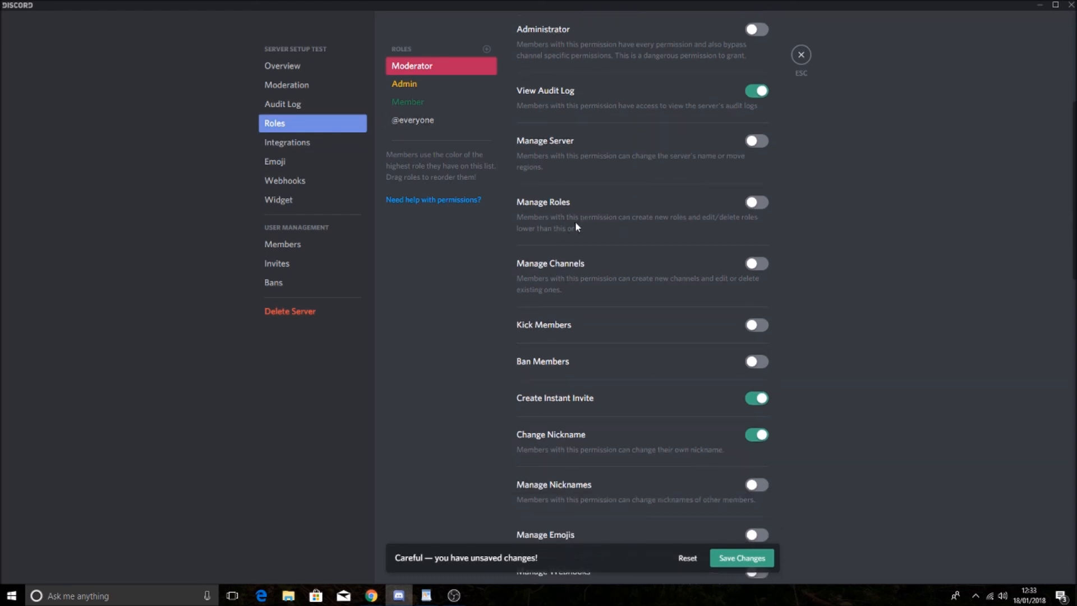
scroll(563, 177, down, 2)
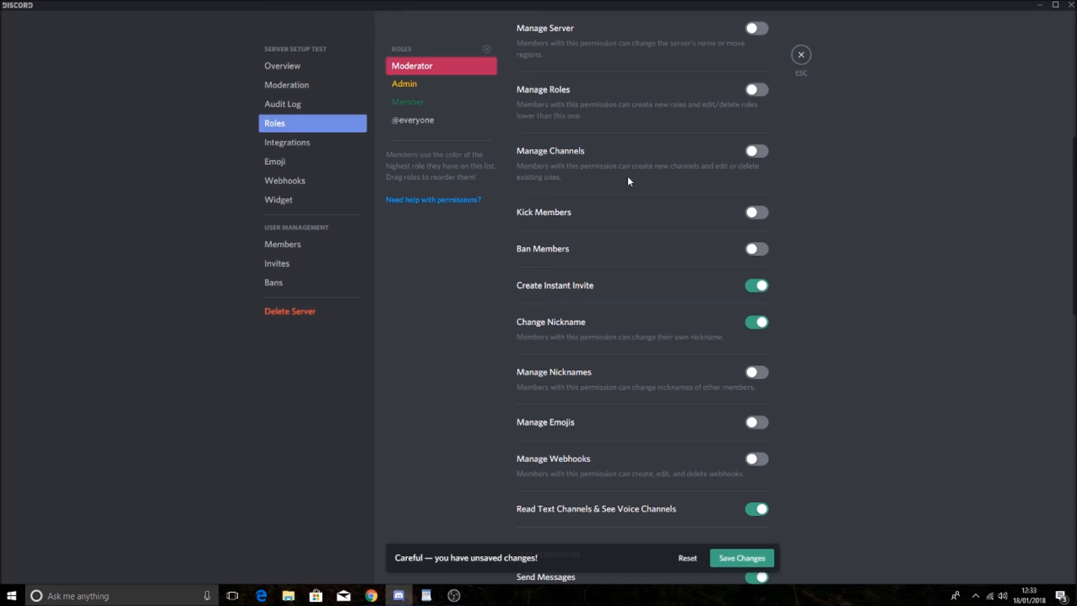
click(758, 215)
click(756, 253)
click(761, 255)
click(756, 254)
Enable the Manage Nicknames permission for the Moderator role, keeping Create Instant Invite enabled.
scroll(757, 254, down, 2)
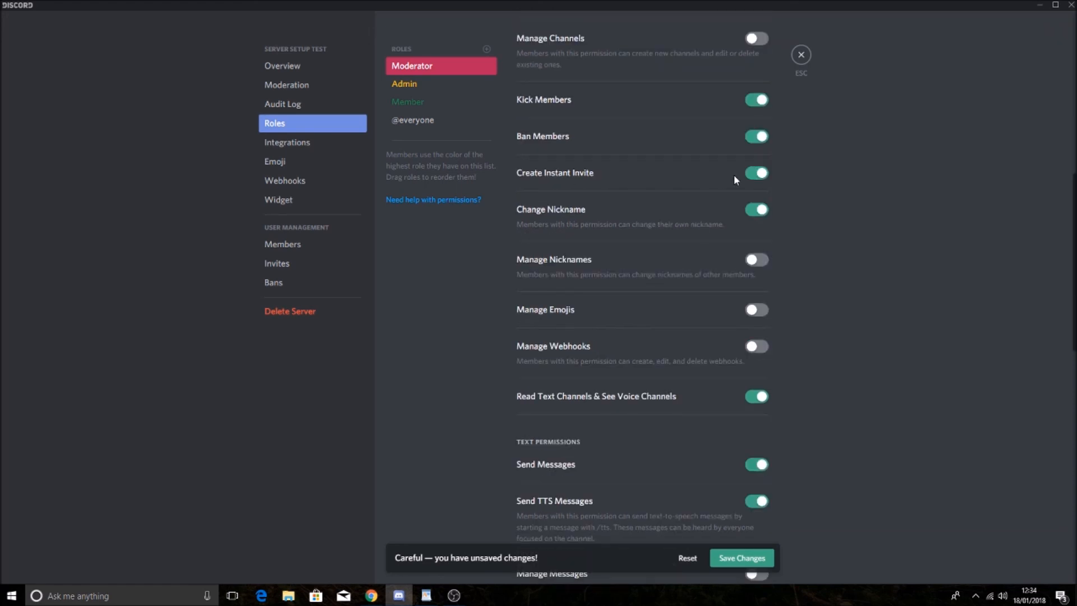
click(766, 179)
click(763, 177)
click(758, 267)
Disable Send TTS Messages and enable Manage Messages in the Moderator role's text permissions.
scroll(653, 210, down, 2)
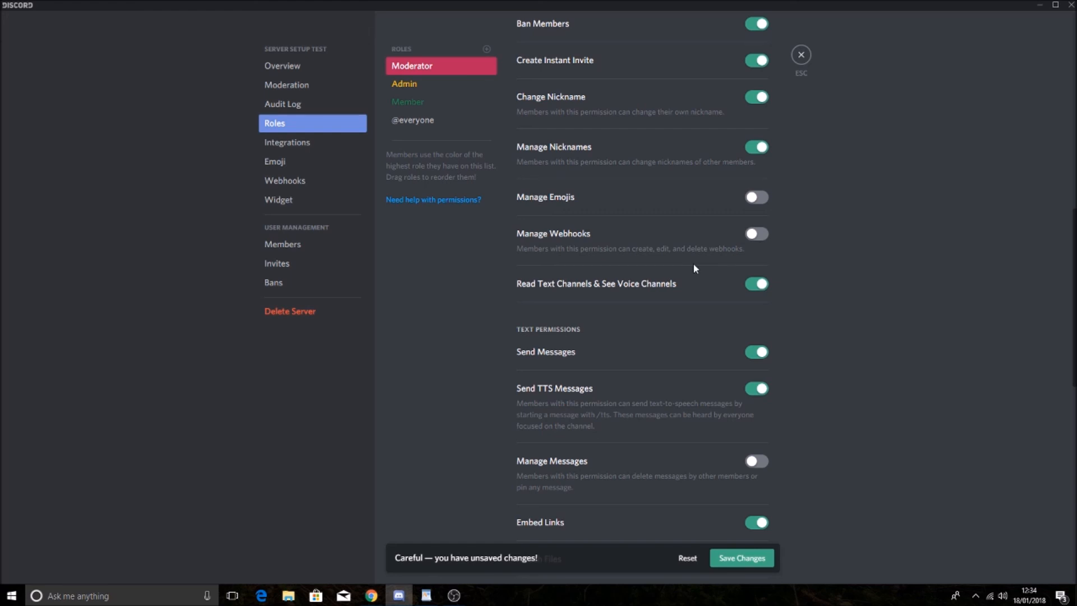
scroll(693, 309, down, 2)
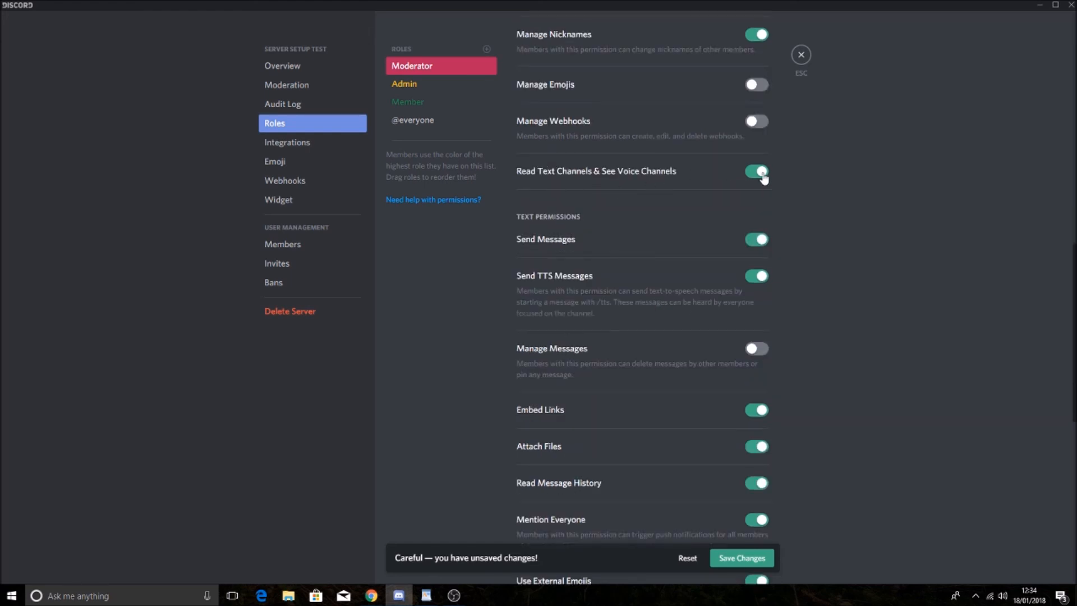
click(760, 281)
scroll(752, 291, down, 3)
scroll(764, 334, up, 2)
click(753, 292)
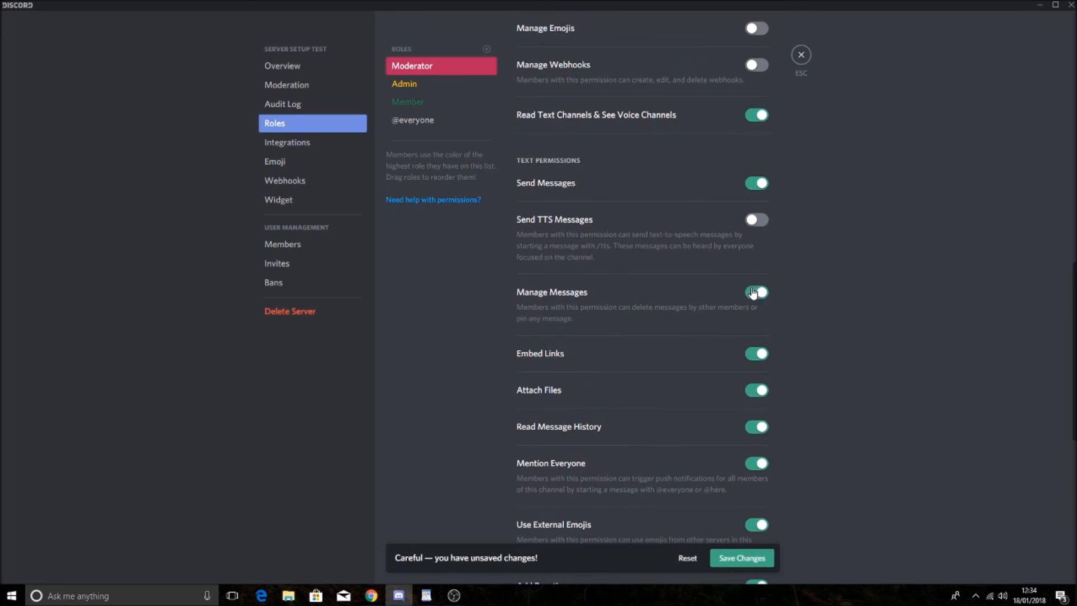
Disable Mention Everyone for the Moderator role, and enable its Deafen Members and Move Members voice permissions.
scroll(752, 292, down, 3)
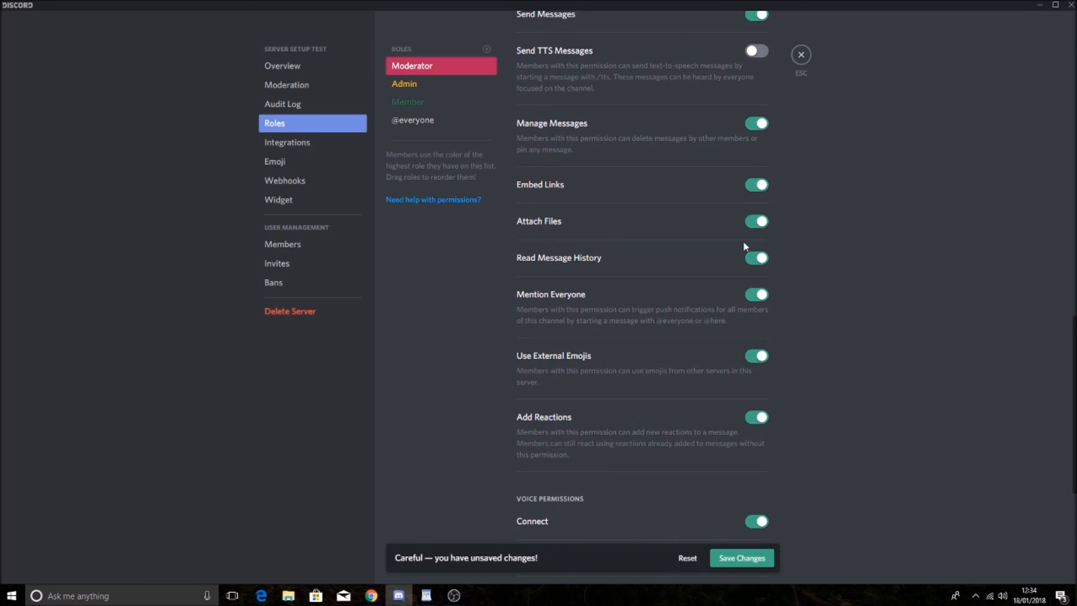
click(757, 295)
scroll(756, 298, down, 2)
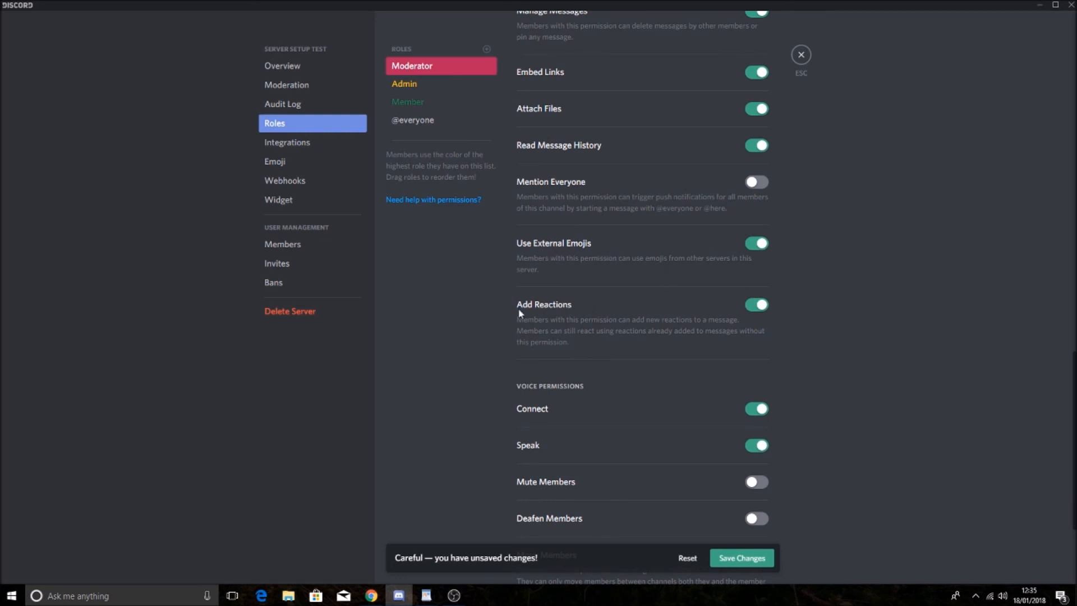
scroll(645, 314, down, 3)
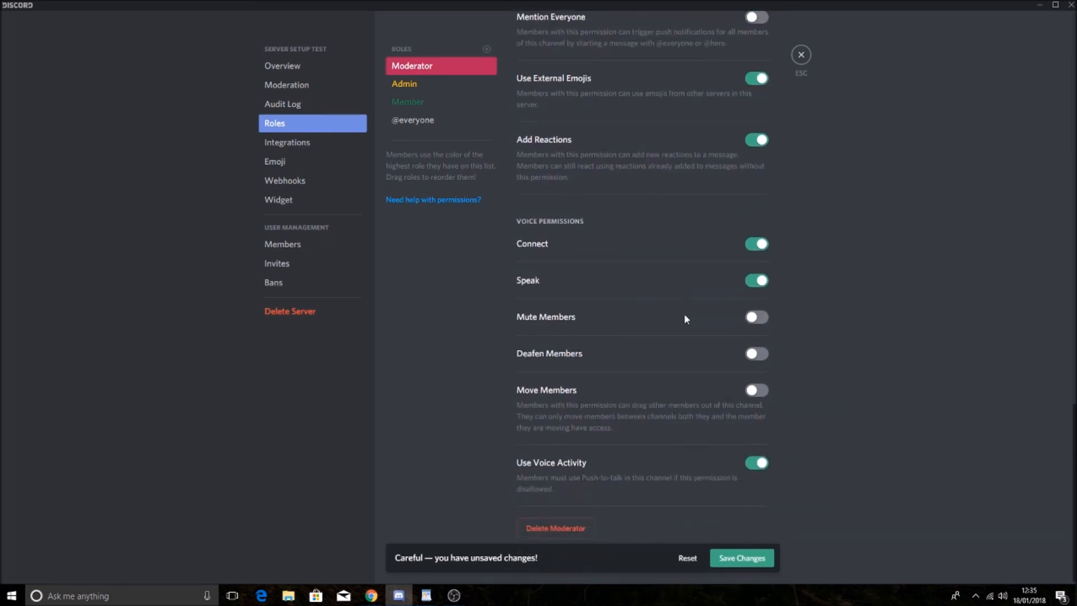
click(754, 354)
click(754, 391)
Review the Moderator role's permissions, save the changes and open the Admin role.
scroll(563, 406, up, 5)
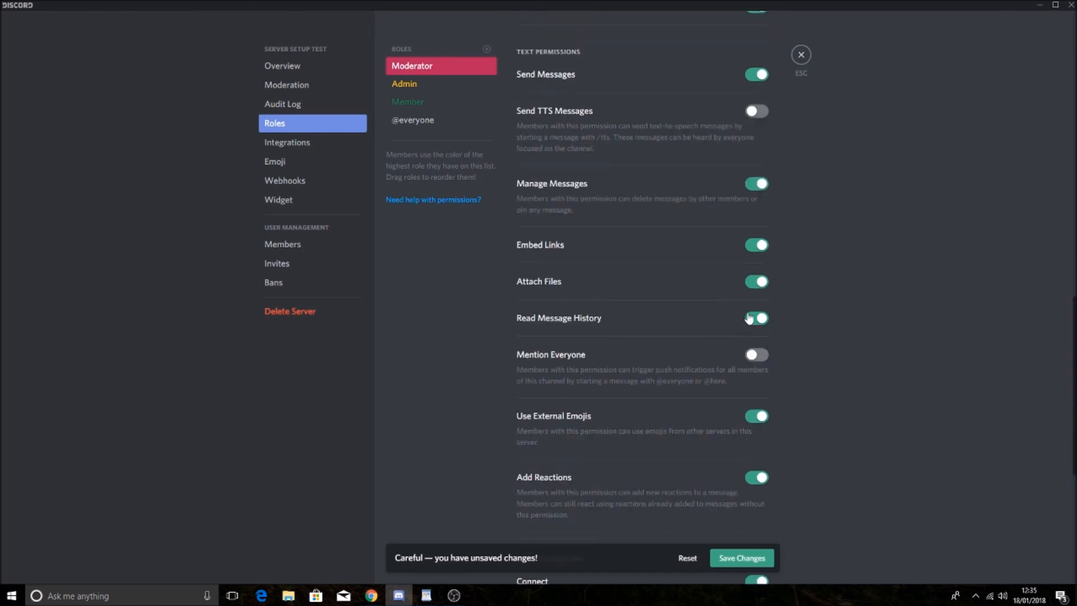
scroll(673, 281, up, 3)
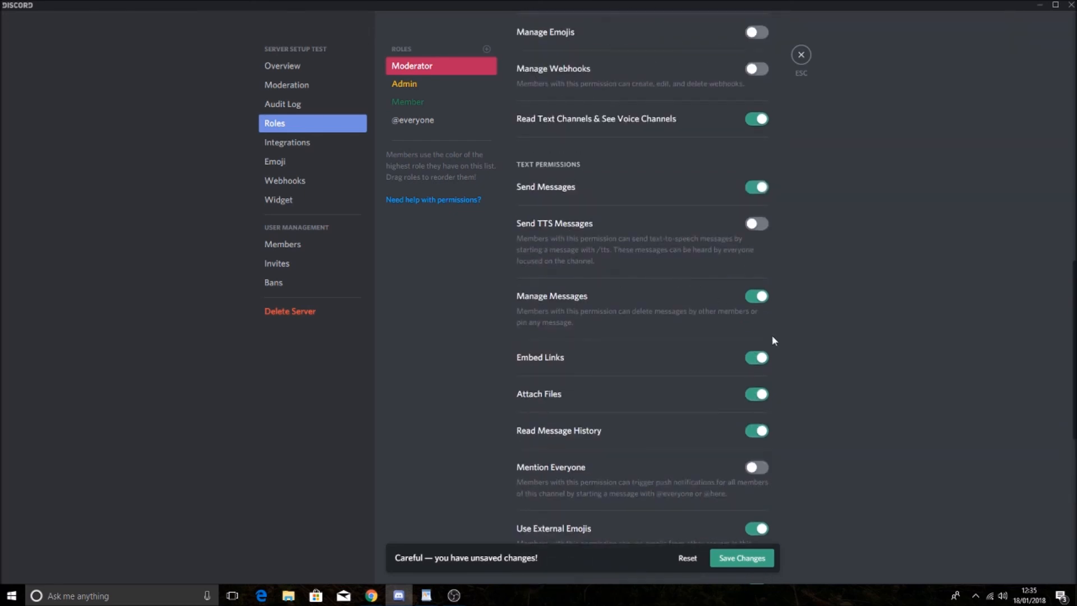
scroll(740, 244, up, 7)
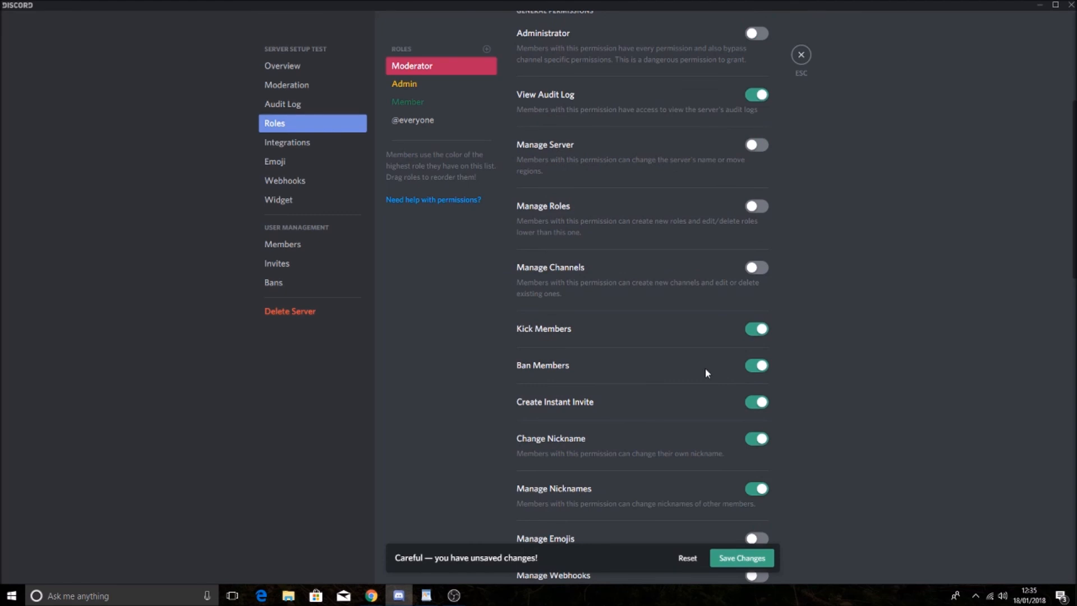
scroll(706, 367, up, 2)
scroll(732, 210, up, 3)
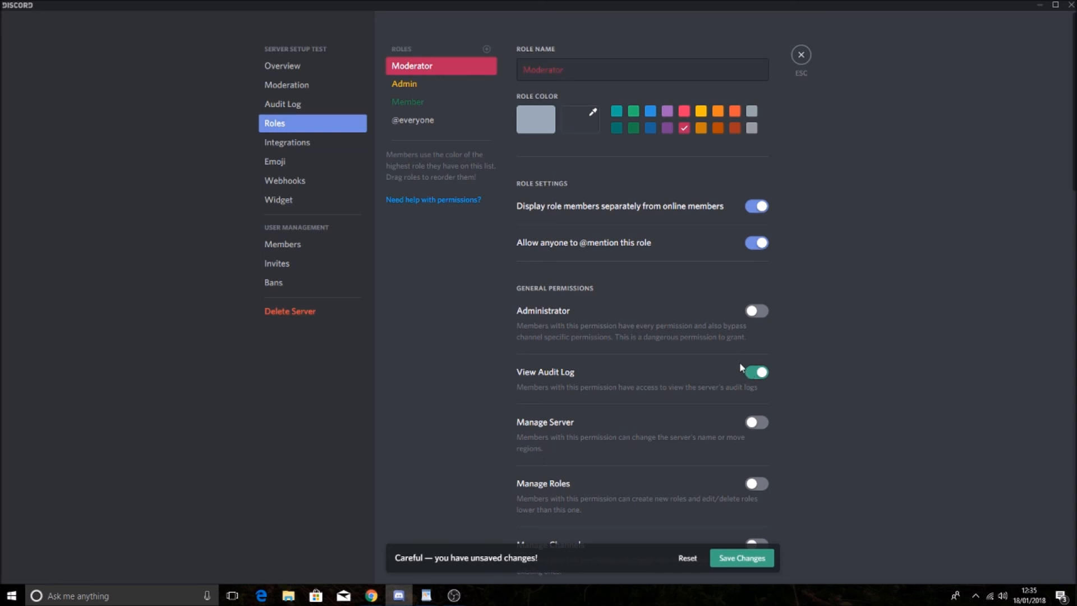
click(743, 562)
click(426, 84)
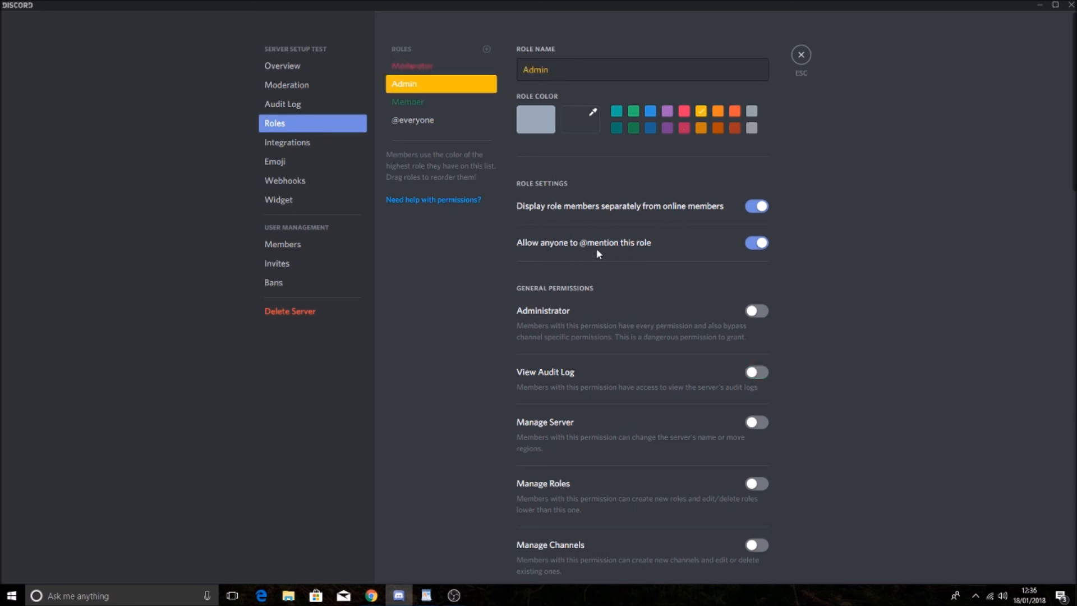
click(755, 311)
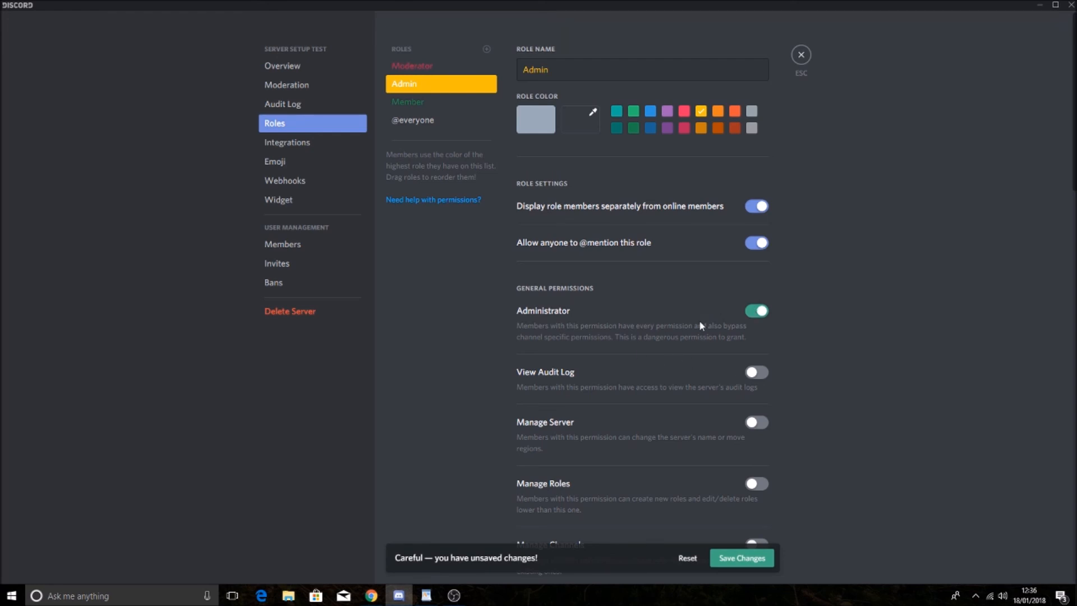
scroll(746, 328, down, 3)
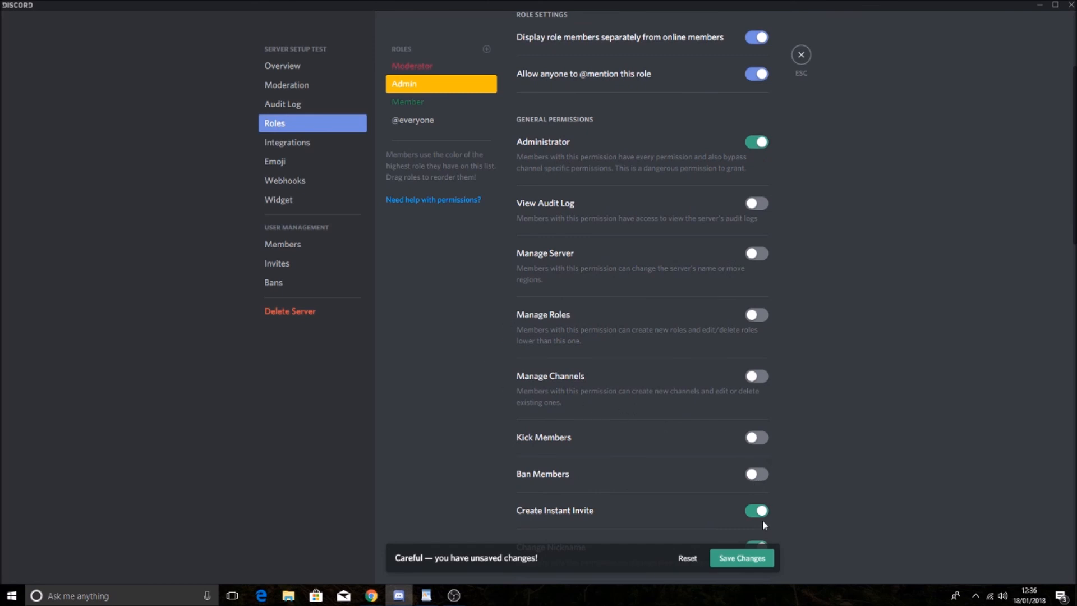
click(760, 143)
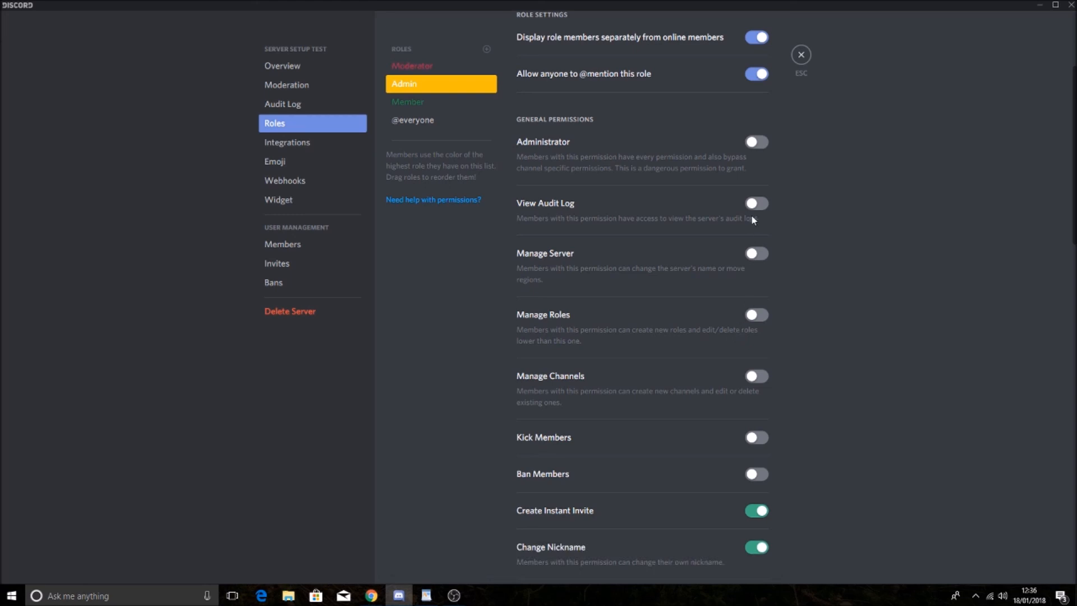
Enable View Audit Log, Manage Server, Manage Roles and Manage Channels for the Admin role.
click(752, 206)
click(754, 254)
click(756, 315)
click(758, 377)
Enable Kick Members, Ban Members, Manage Nicknames, Manage Emojis and Manage Webhooks for the Admin role.
scroll(754, 365, down, 3)
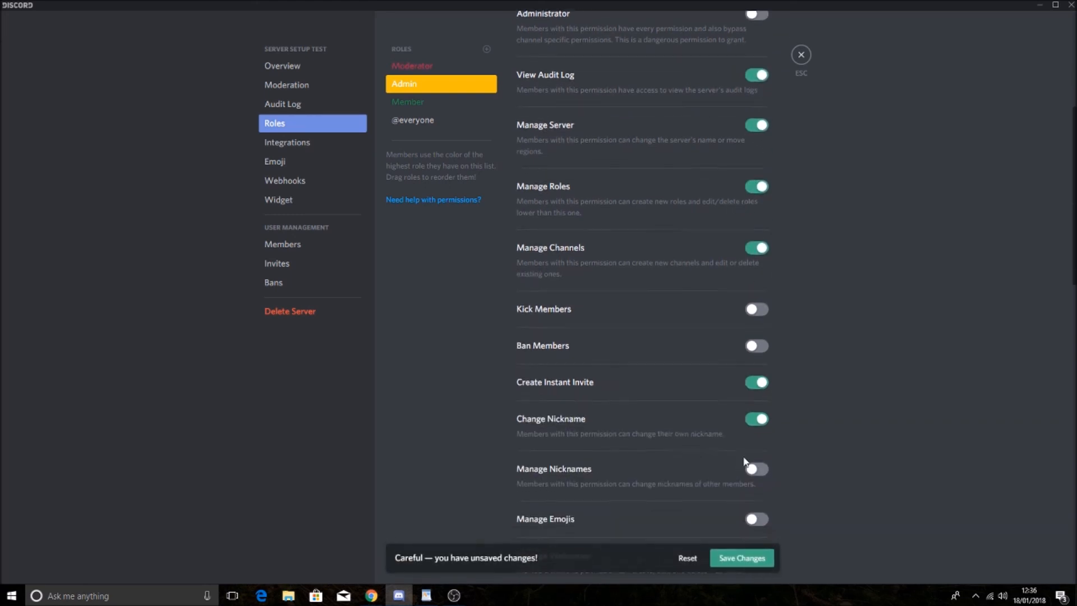
click(754, 271)
click(761, 309)
scroll(759, 347, down, 1)
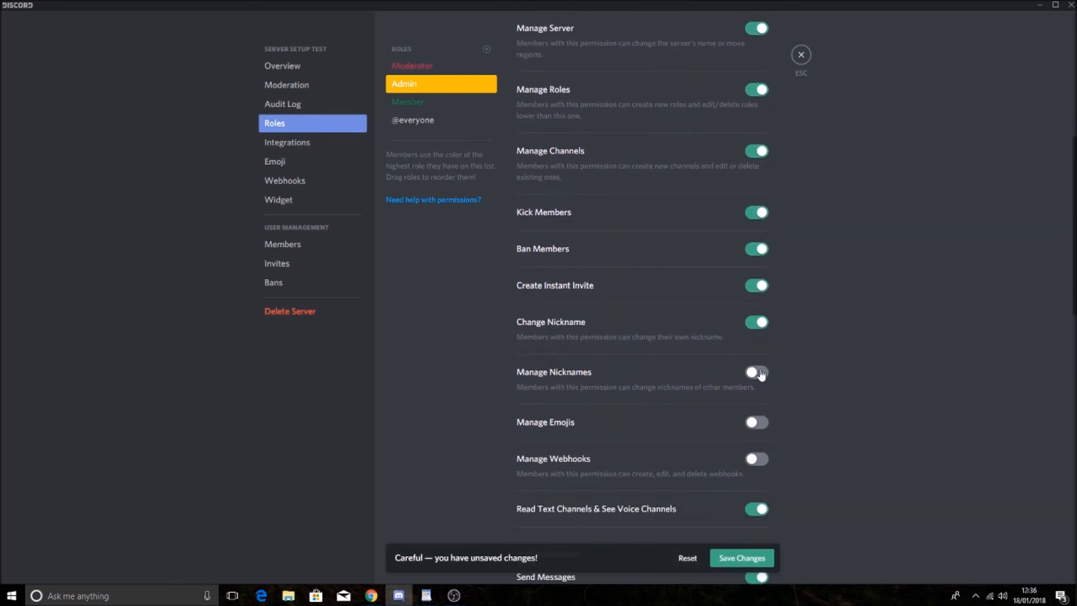
click(757, 373)
click(757, 424)
click(756, 459)
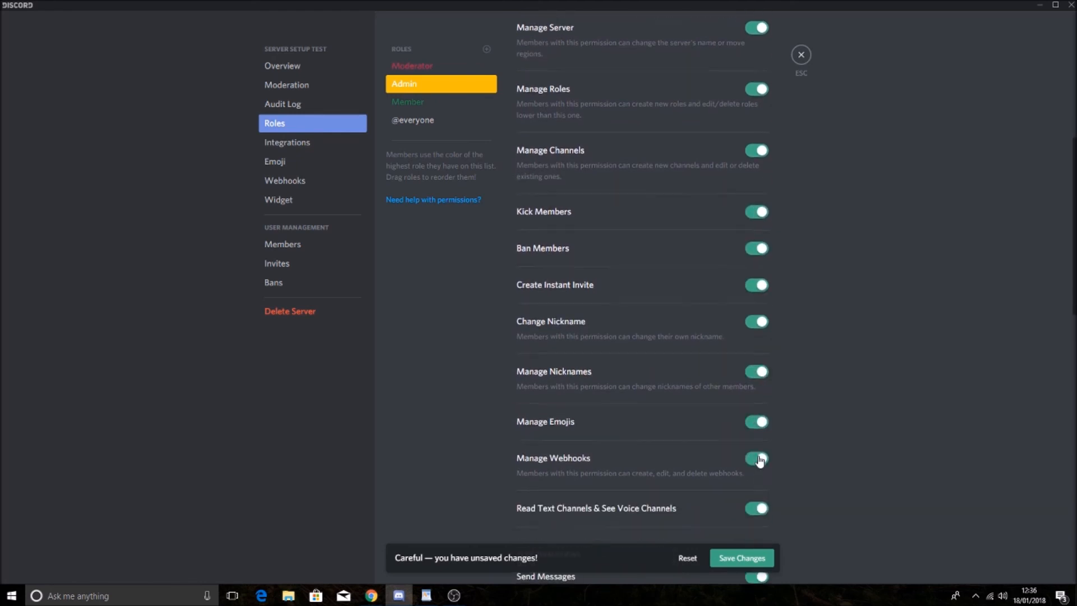
Enable Manage Messages and the Mute Members, Deafen Members and Move Members voice permissions for the Admin role.
scroll(761, 453, down, 4)
click(756, 405)
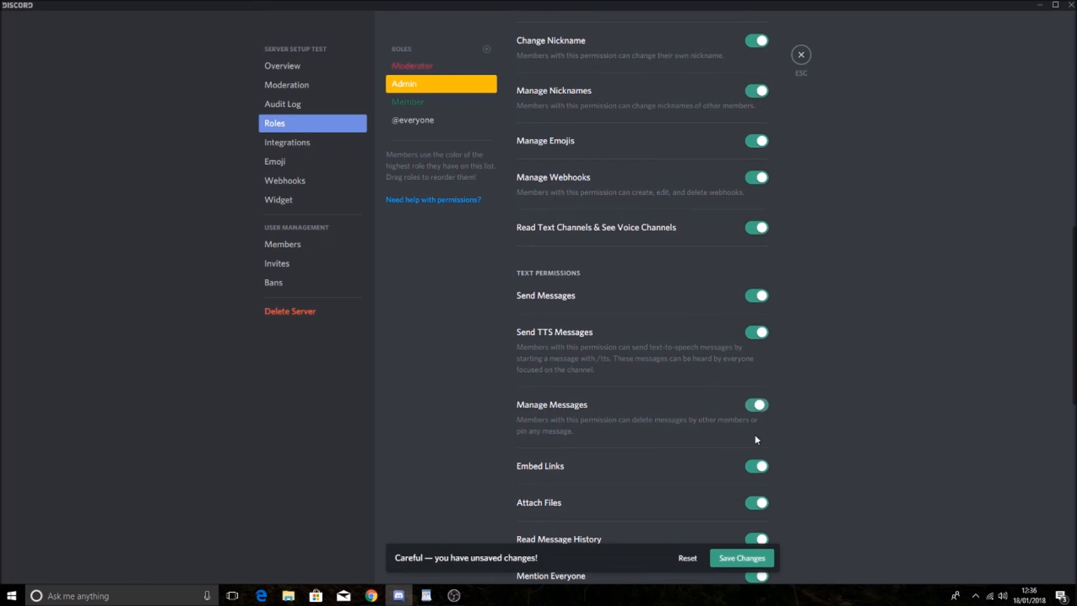
scroll(758, 439, down, 5)
scroll(756, 443, down, 2)
click(755, 426)
click(757, 463)
click(756, 499)
scroll(756, 491, down, 2)
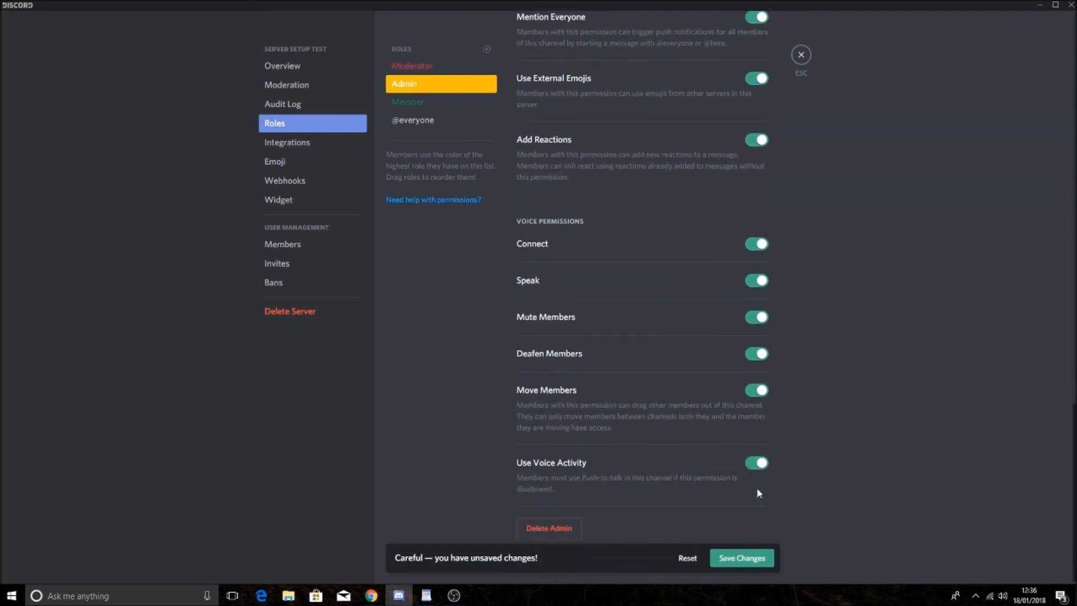
Save the Admin role's permission changes, look through its permission list and leave the server settings.
scroll(744, 425, up, 3)
scroll(744, 425, up, 15)
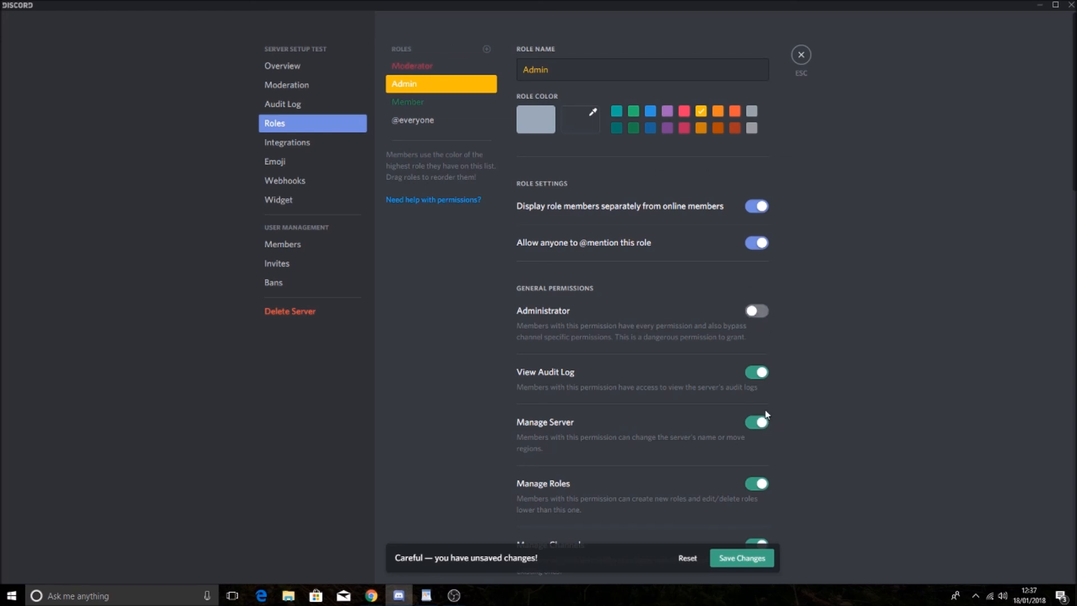
click(746, 558)
scroll(681, 319, down, 10)
scroll(682, 325, down, 10)
scroll(676, 355, up, 2)
scroll(674, 355, up, 8)
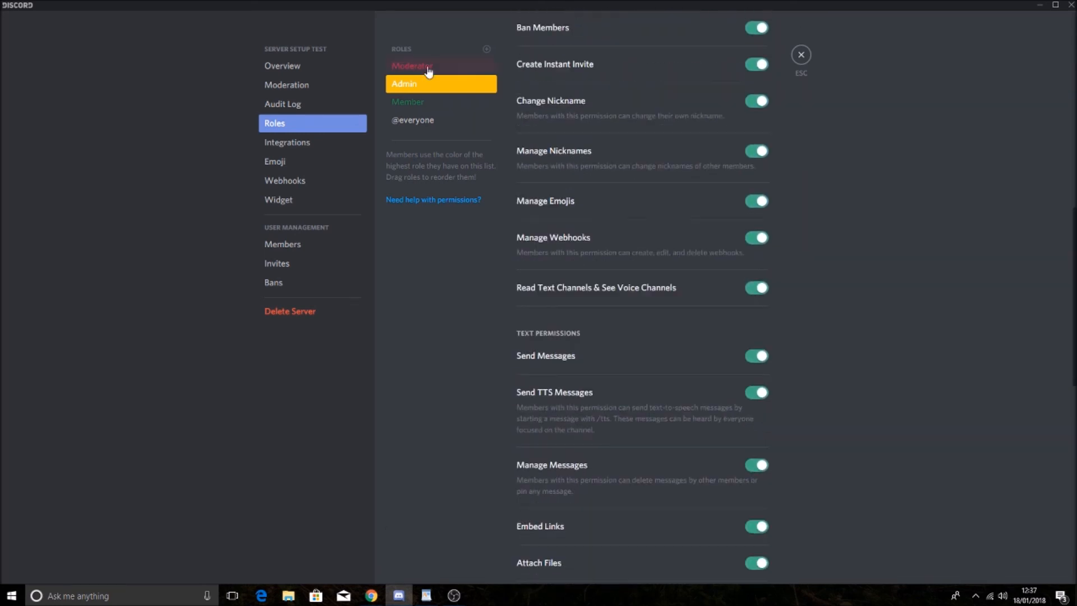
click(801, 54)
Try assigning the Admin role to the online member from their profile card, and remove the role again.
click(974, 78)
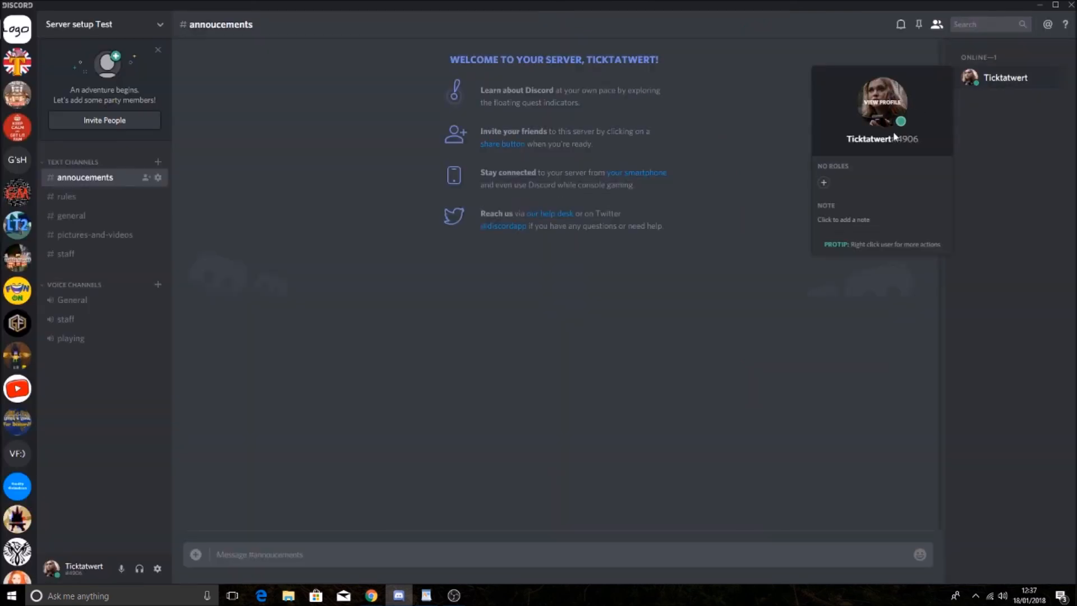
click(823, 182)
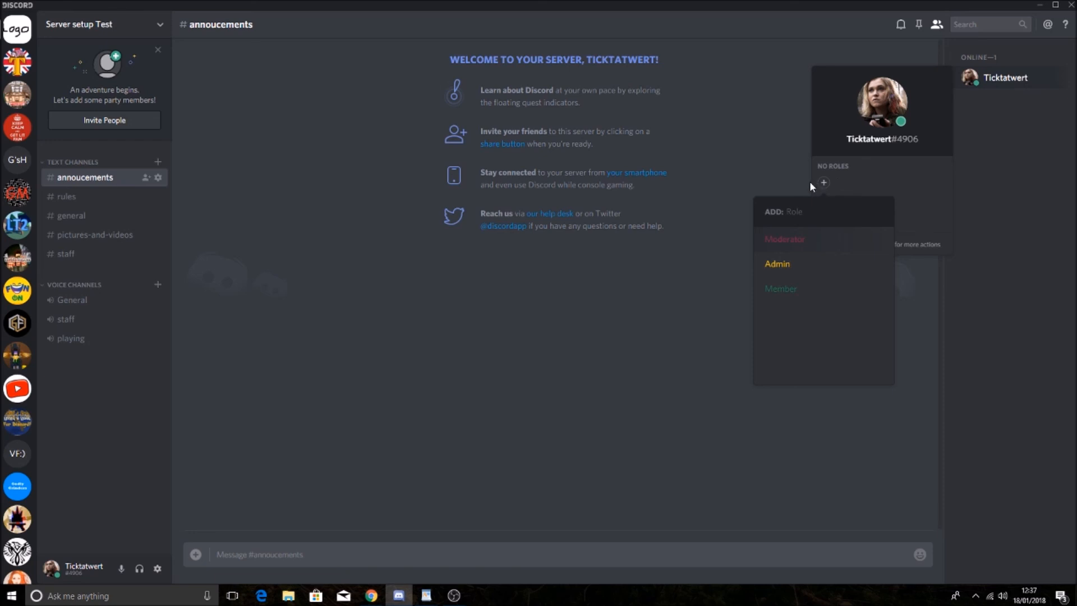
click(781, 268)
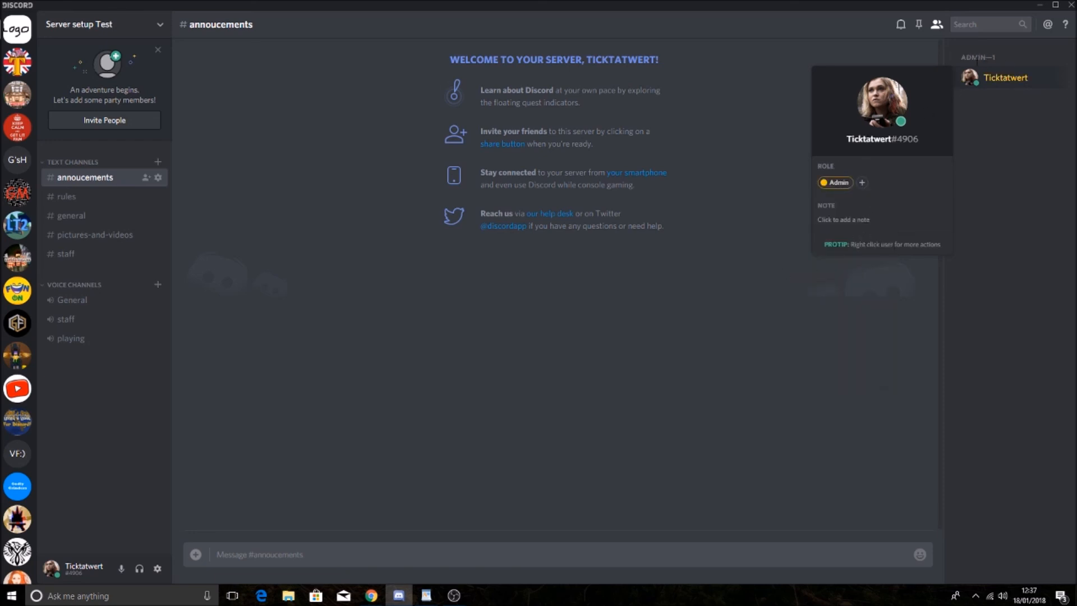
click(823, 183)
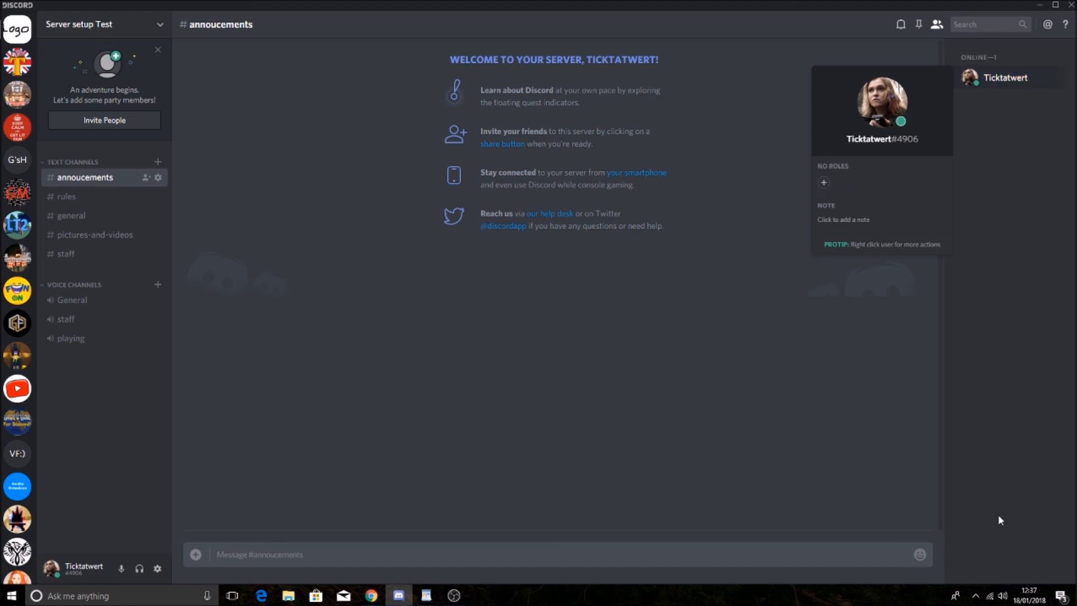
click(916, 436)
Check the list of topics in the Discord Setup notes in WordPad and return to Discord.
click(426, 595)
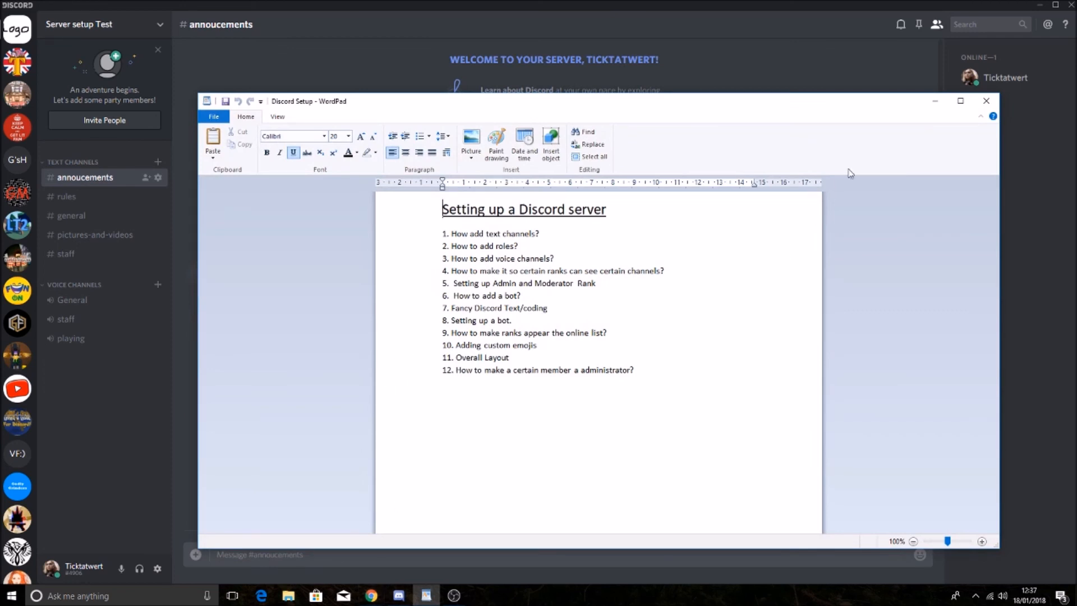
click(934, 104)
click(163, 31)
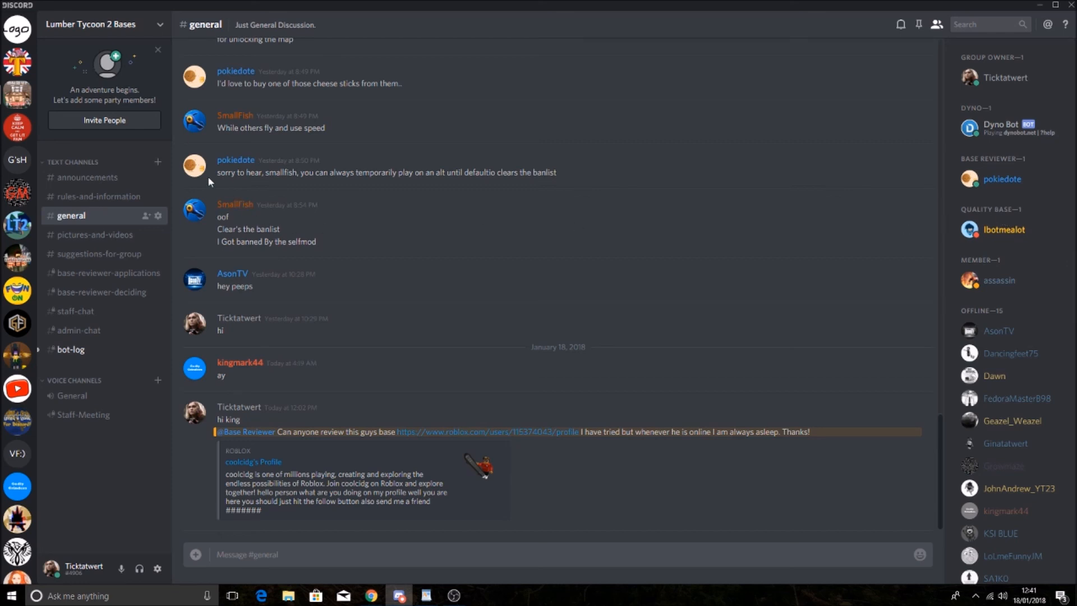
Add an individual member to the permission overrides of the general text channel in the Lumber Tycoon 2 Bases server.
click(159, 217)
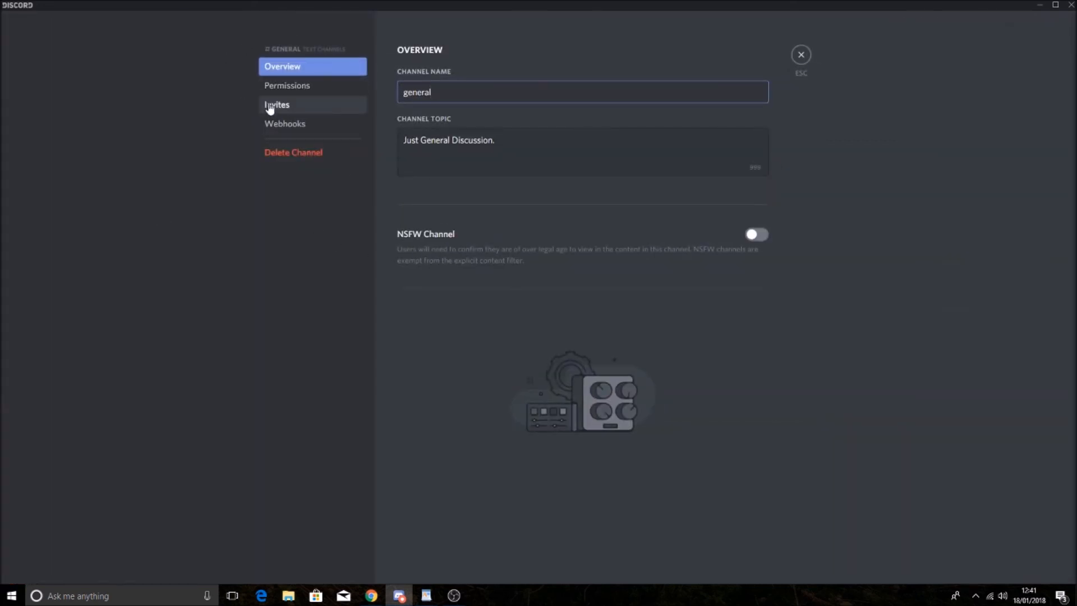
click(308, 87)
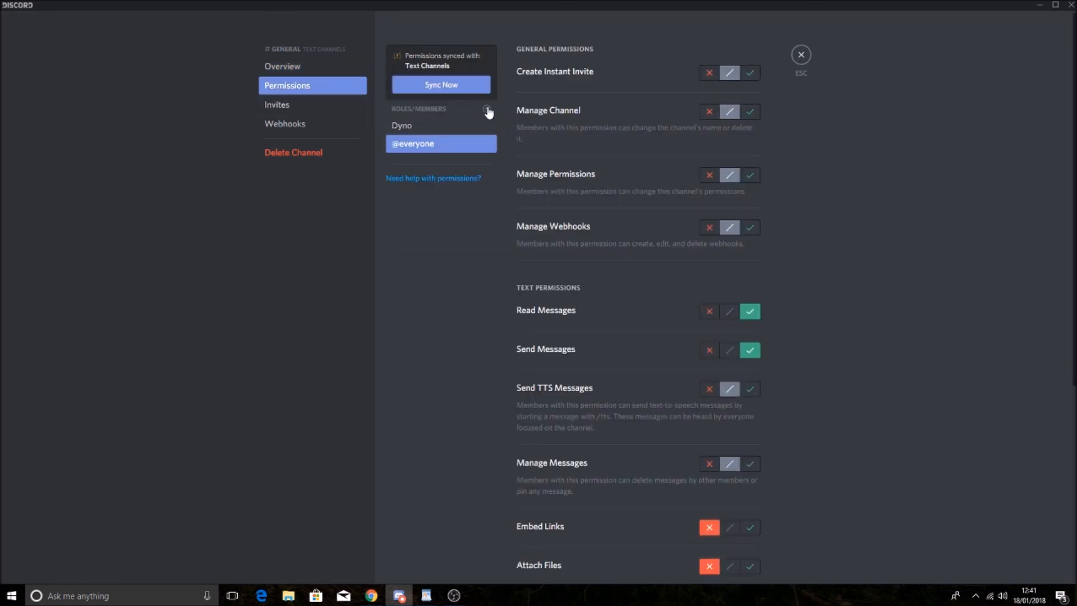
click(487, 110)
scroll(453, 236, down, 3)
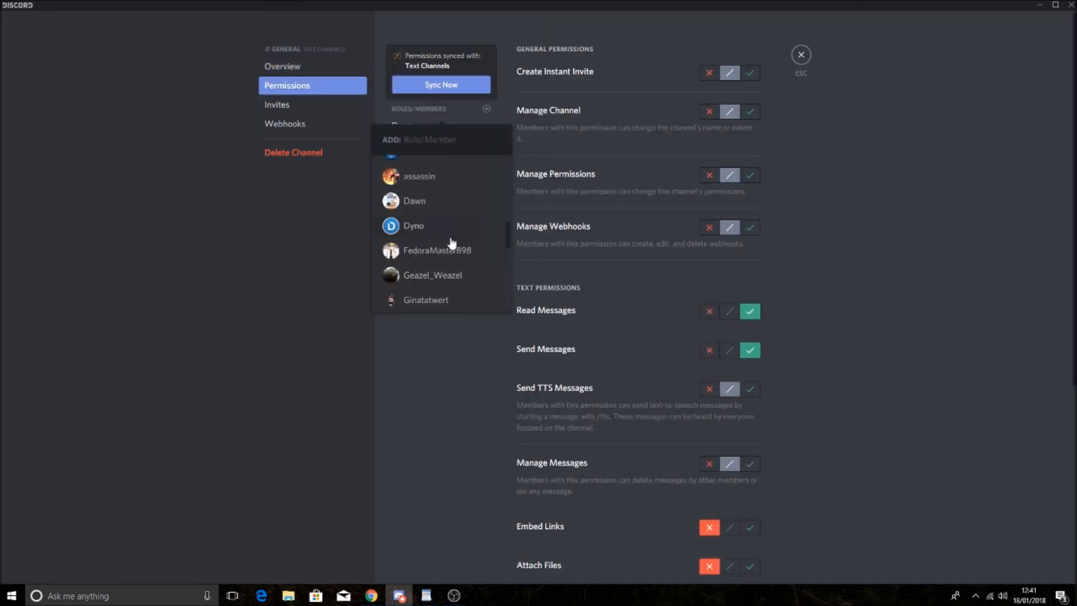
scroll(422, 228, down, 4)
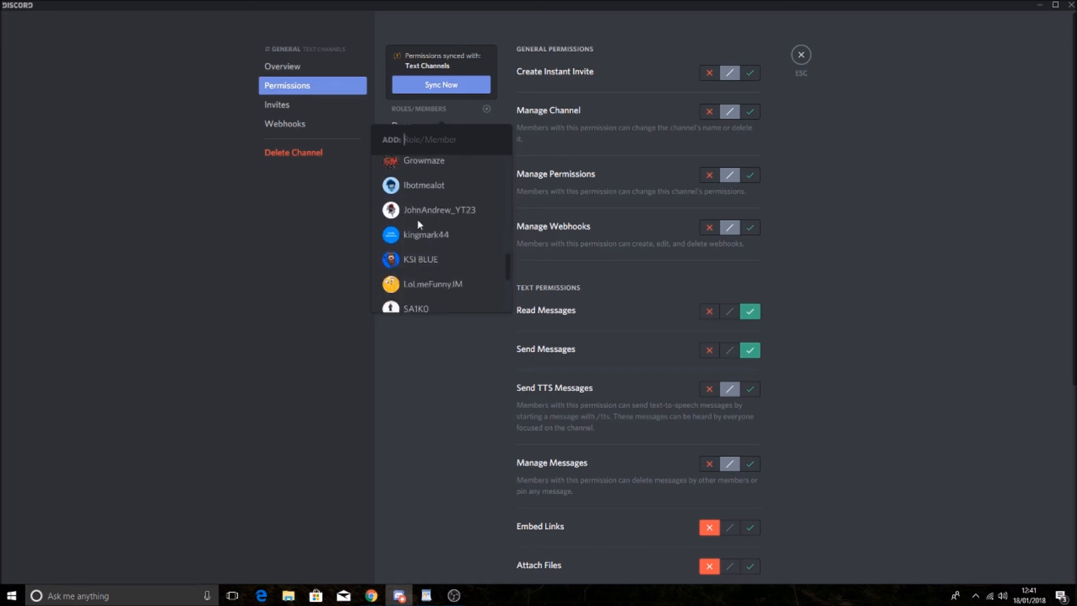
scroll(419, 224, up, 2)
click(423, 215)
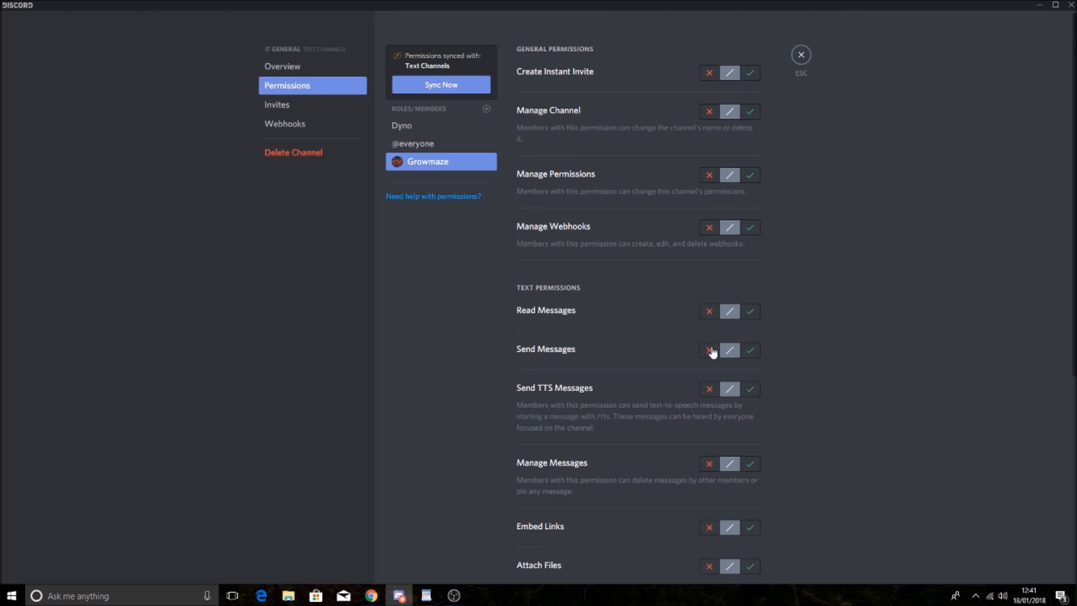
Allow Read Messages and Send Messages for the individual member added to the general channel's permission overrides.
scroll(718, 329, down, 5)
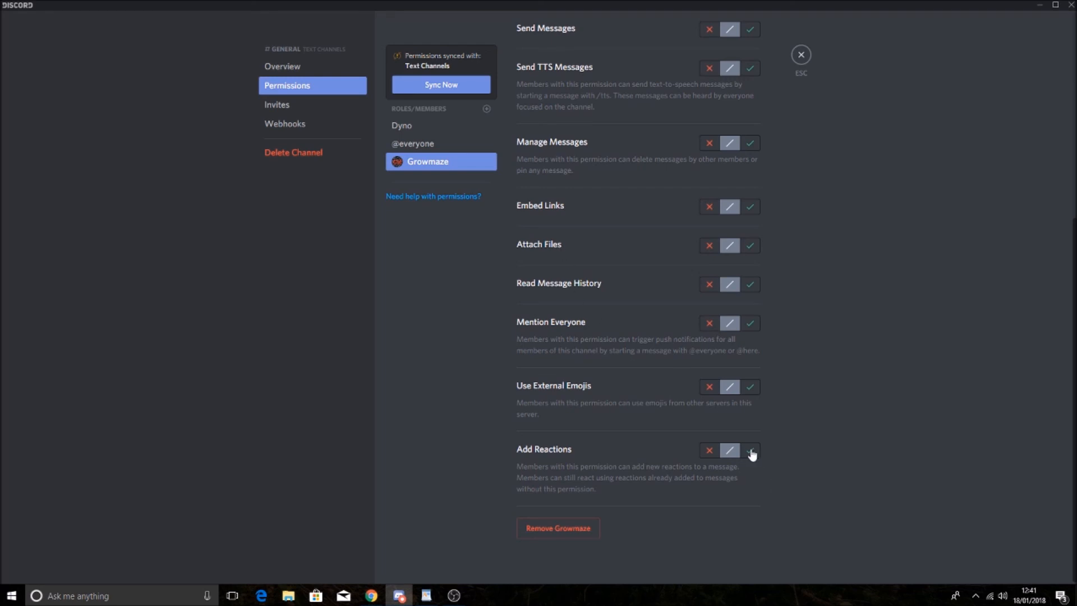
scroll(729, 364, up, 5)
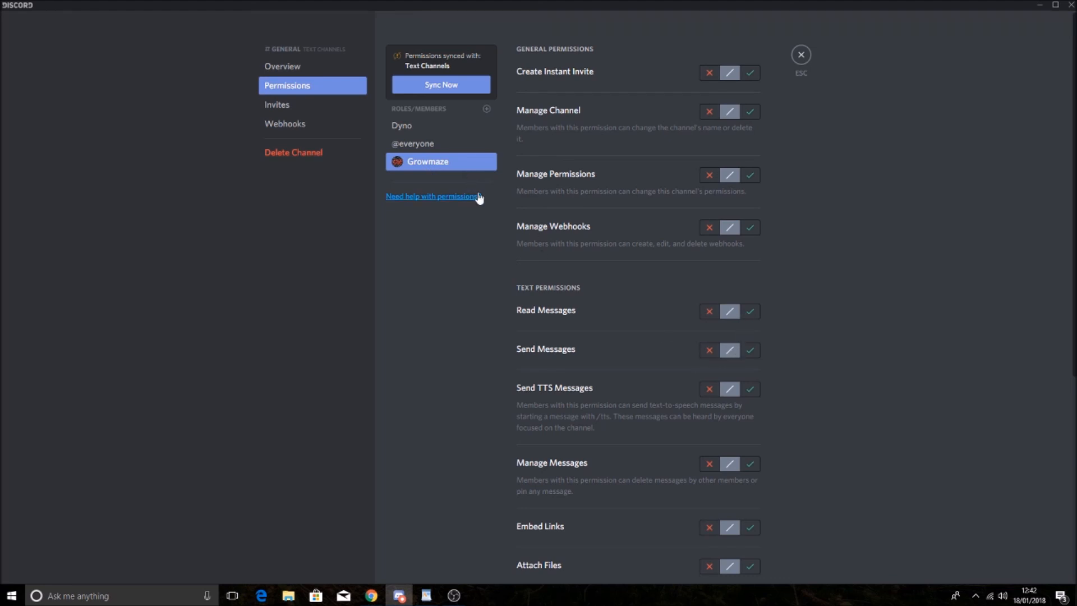
click(749, 317)
click(749, 350)
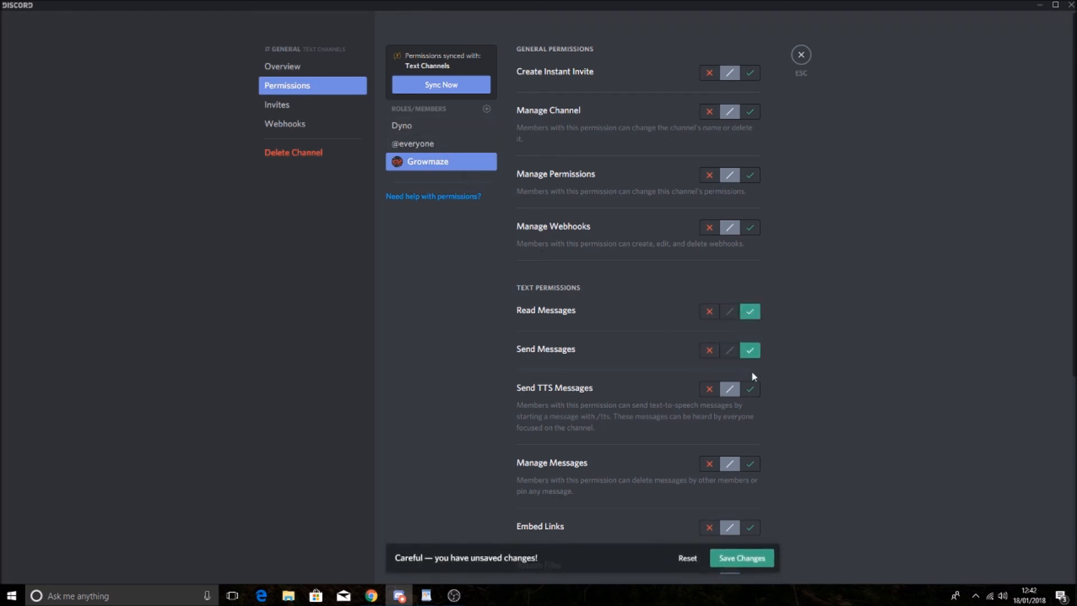
Remove the individual member's permission override from the general channel and confirm the deletion.
scroll(731, 400, down, 5)
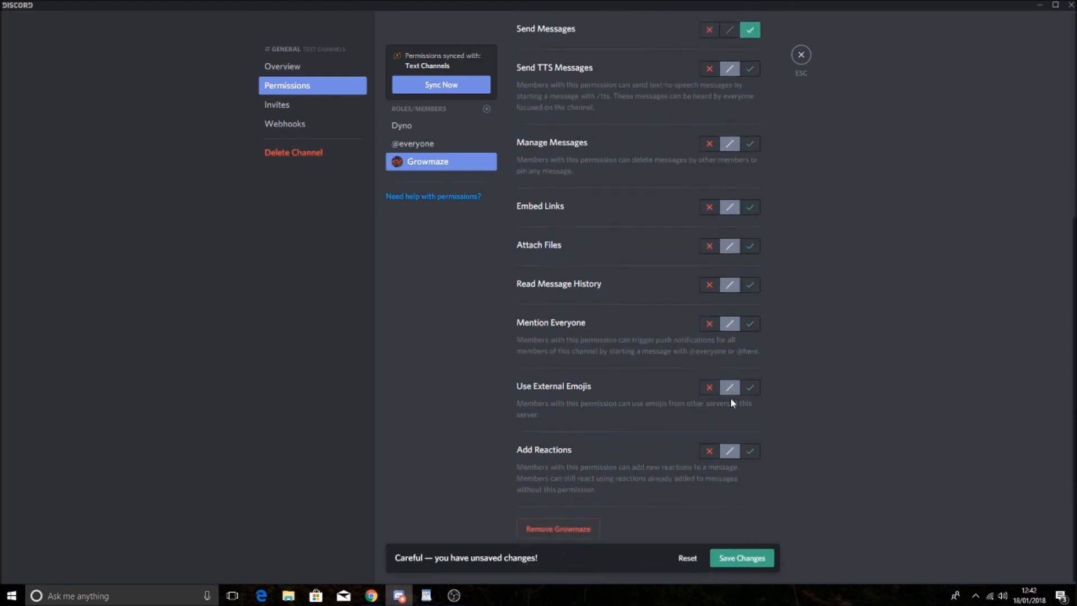
scroll(730, 399, up, 5)
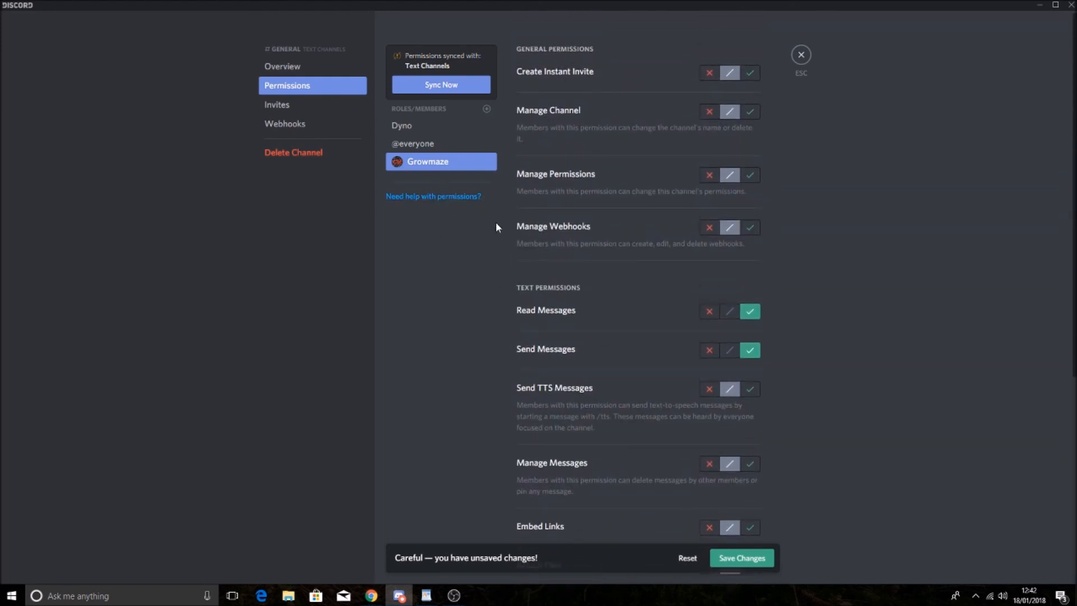
scroll(691, 369, down, 5)
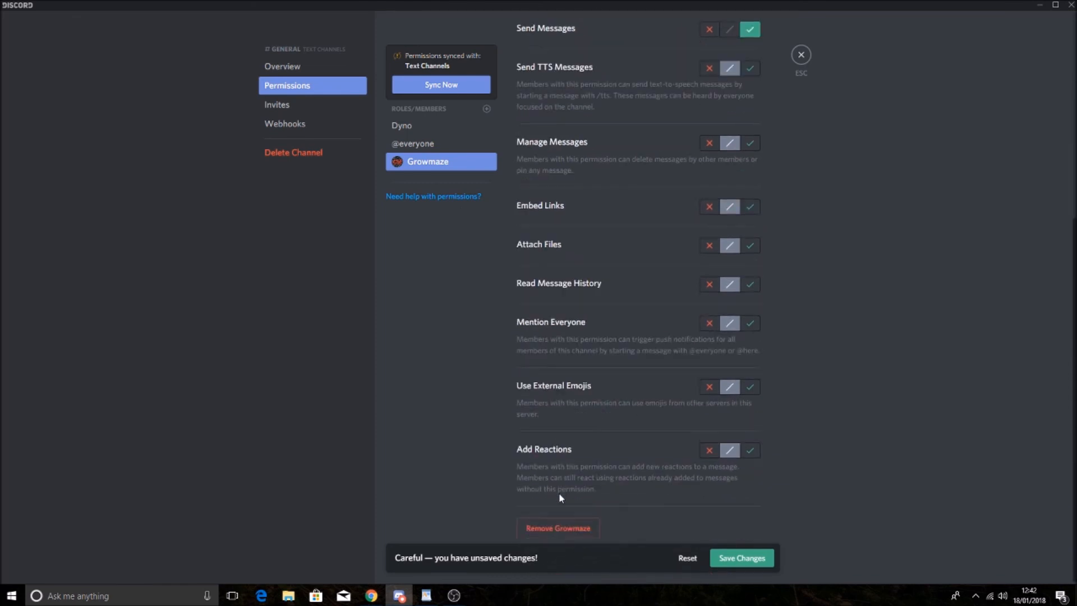
click(555, 530)
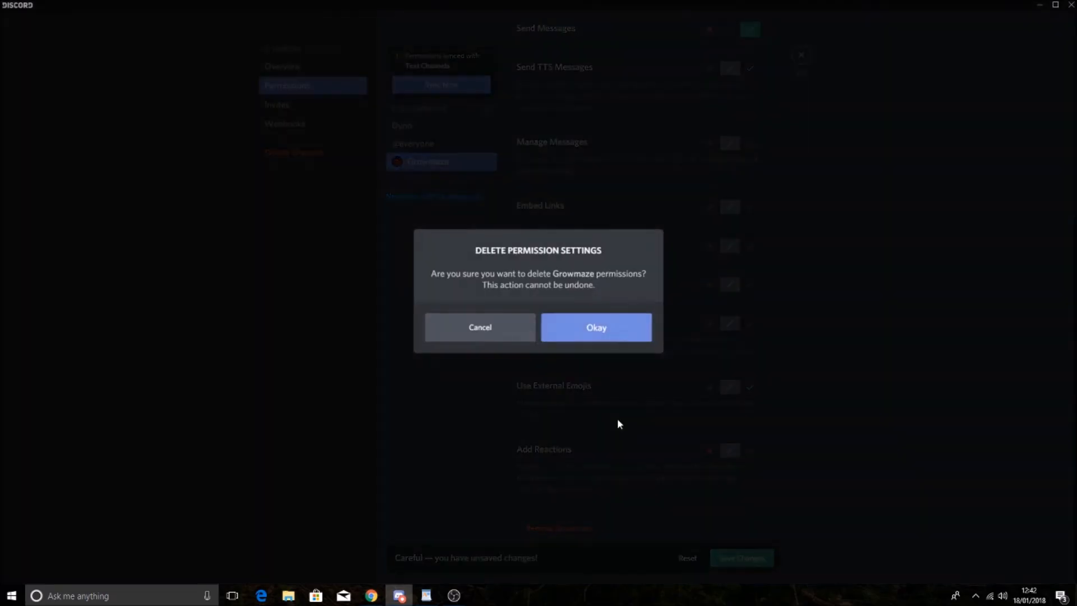
click(610, 334)
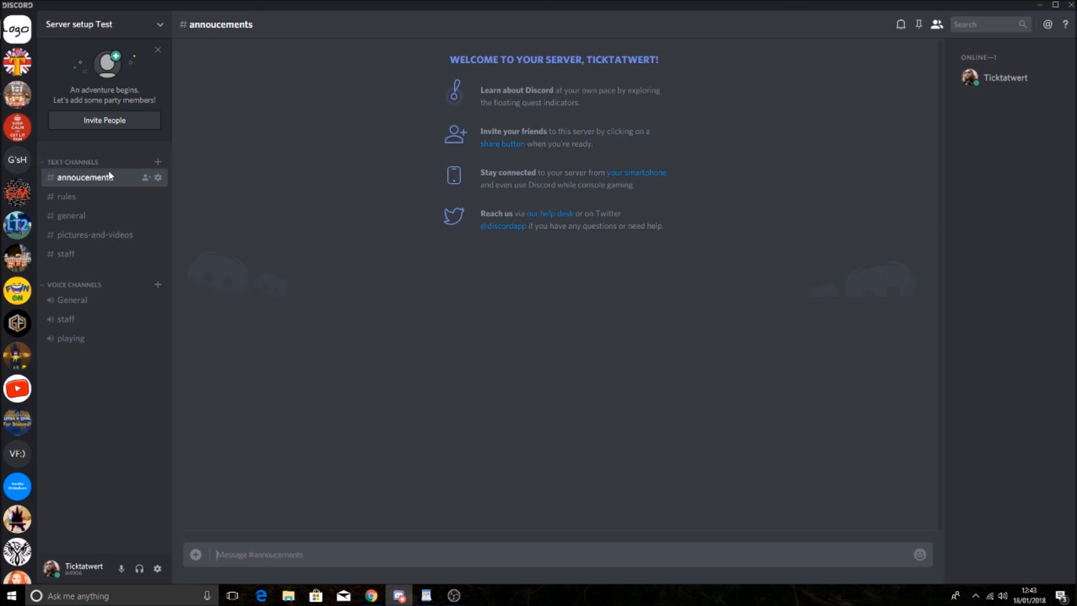
Create a private text channel named "private-channel" in Server setup Test that only the Admin role can access.
click(157, 162)
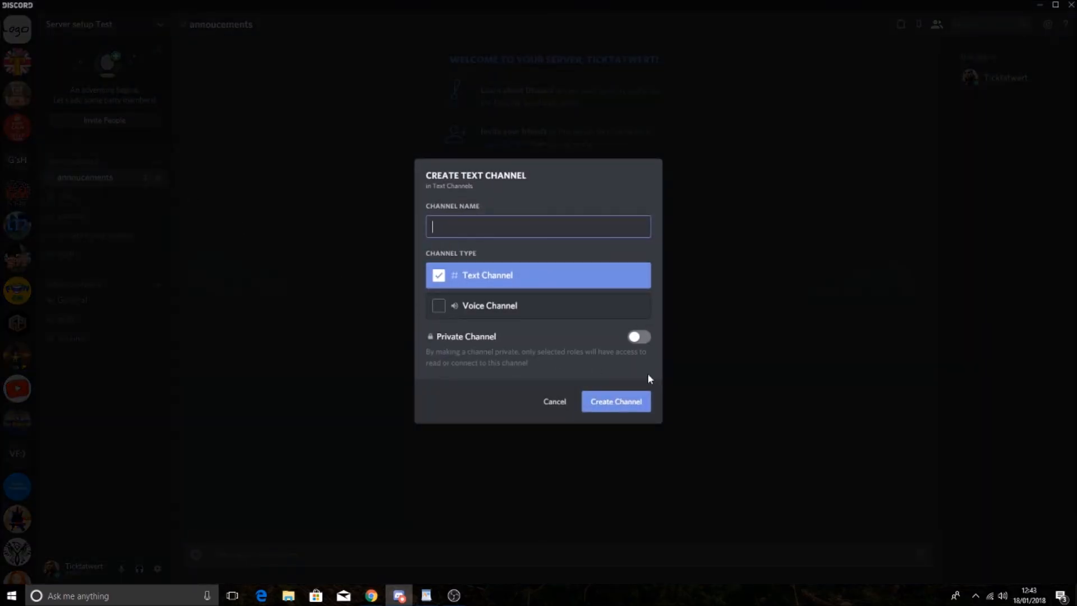
text(private-channel)
click(637, 338)
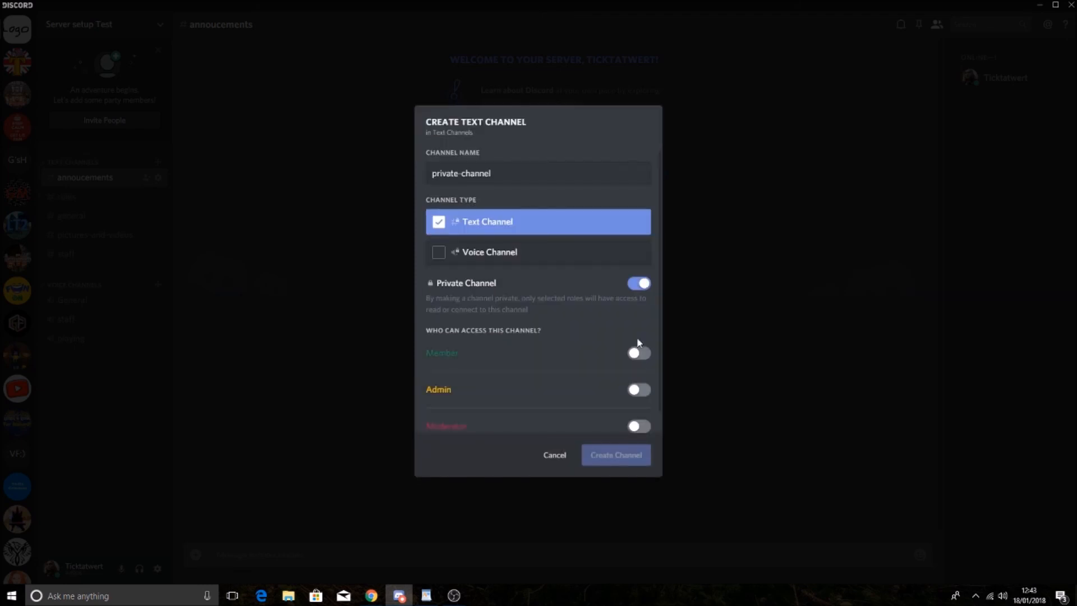
scroll(550, 342, down, 1)
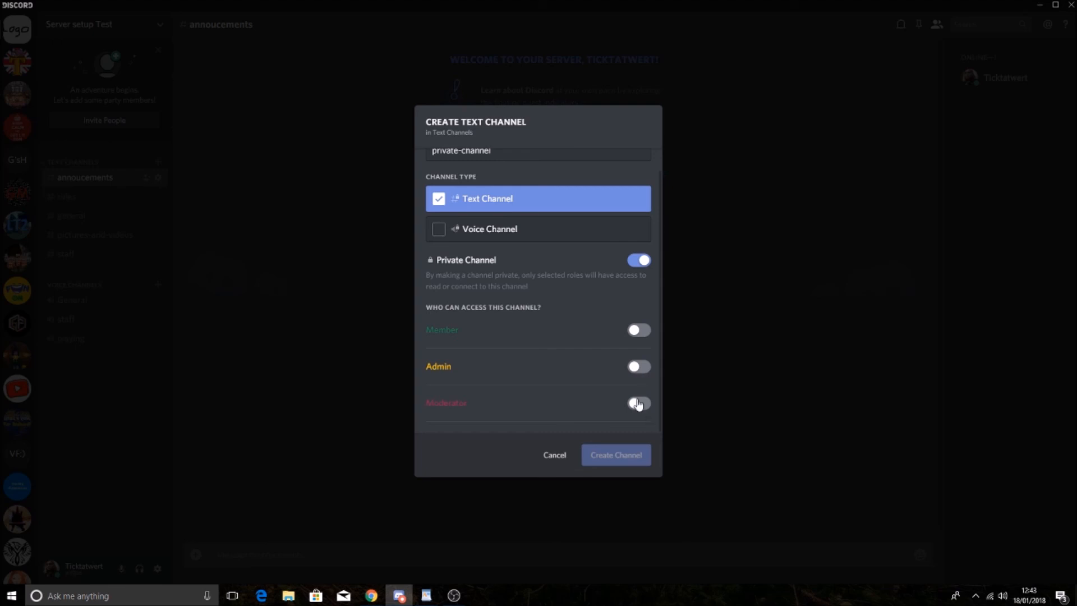
click(639, 372)
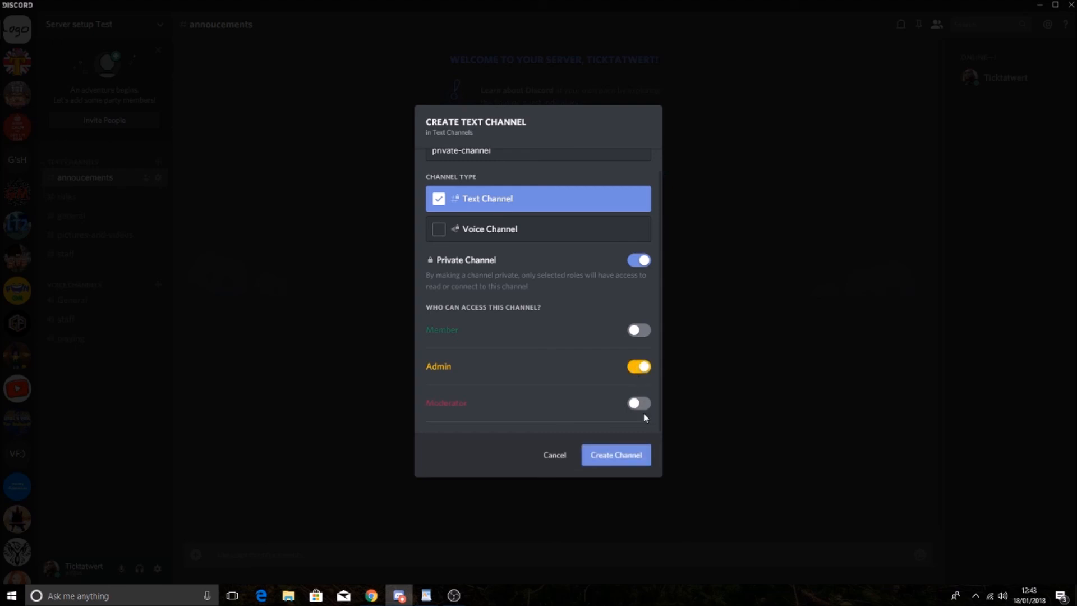
click(616, 457)
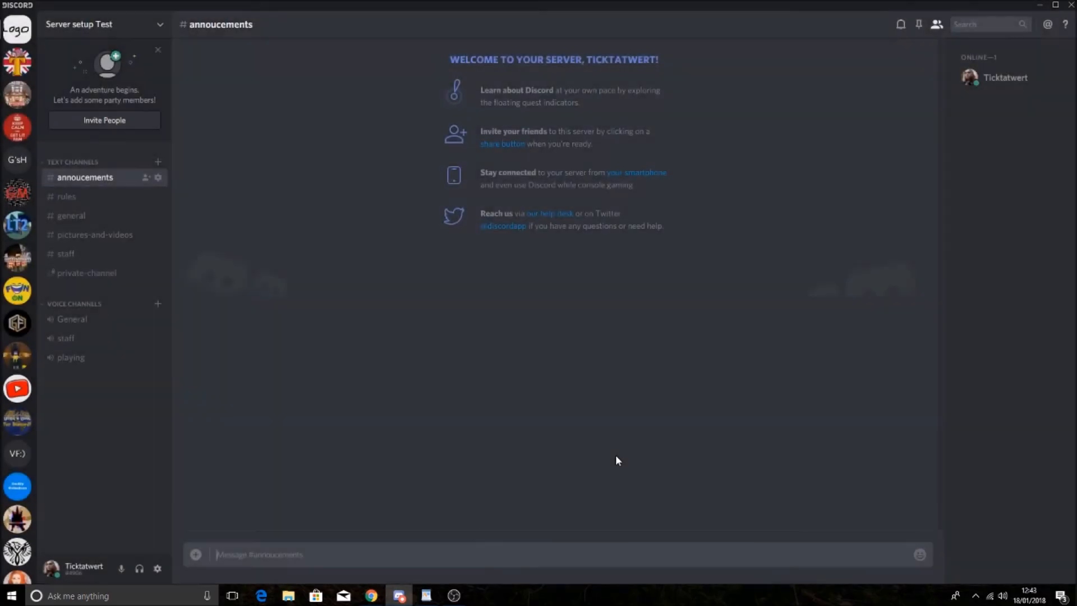
Set the topic of private-channel to "lhsadhskjadjkasd", save the change and leave the channel settings.
click(88, 276)
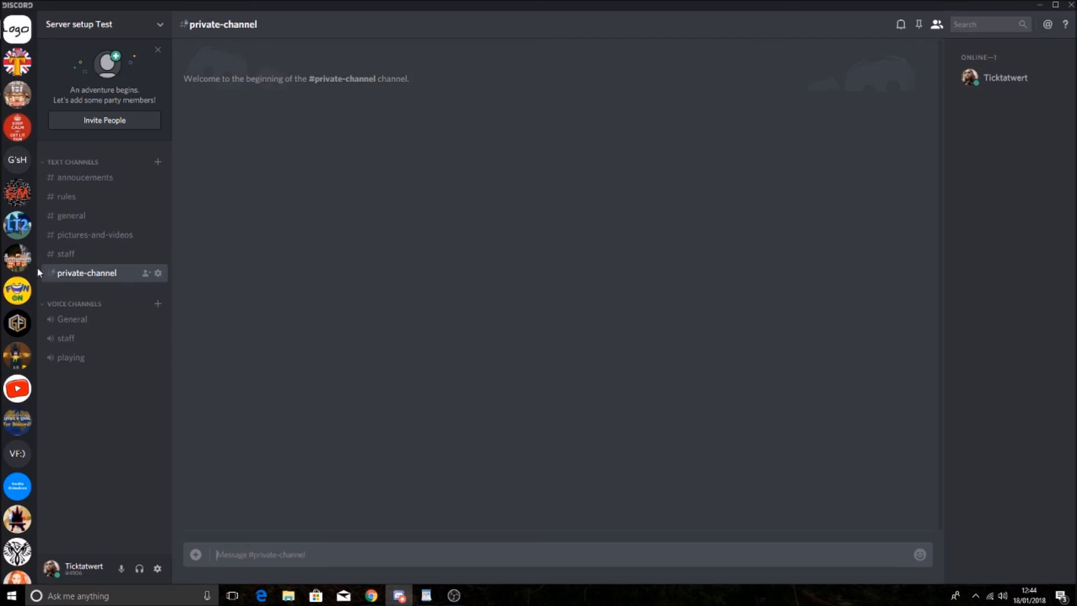
click(158, 273)
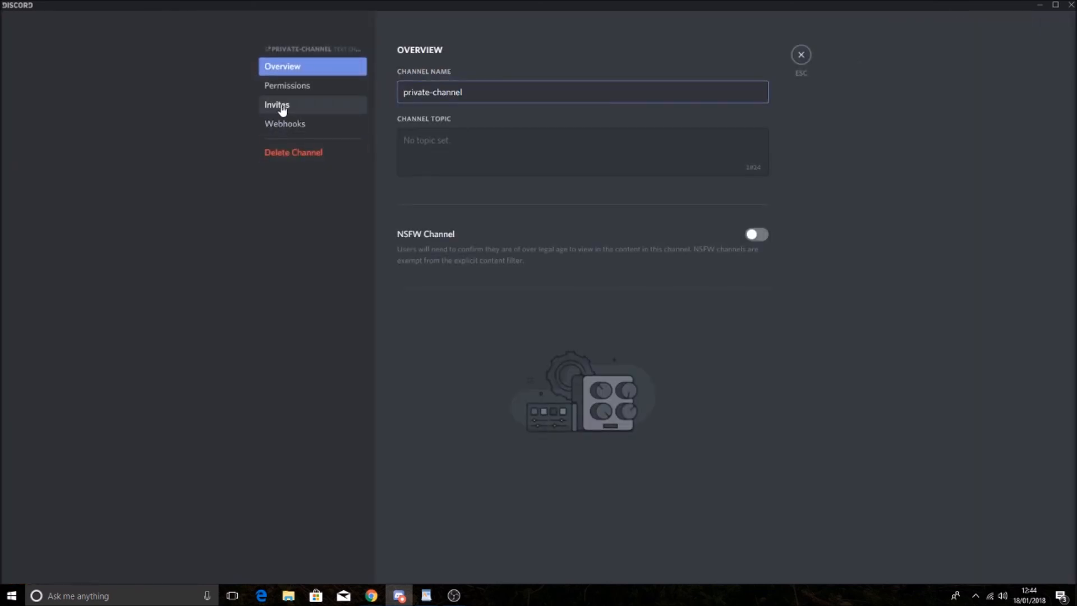
click(422, 143)
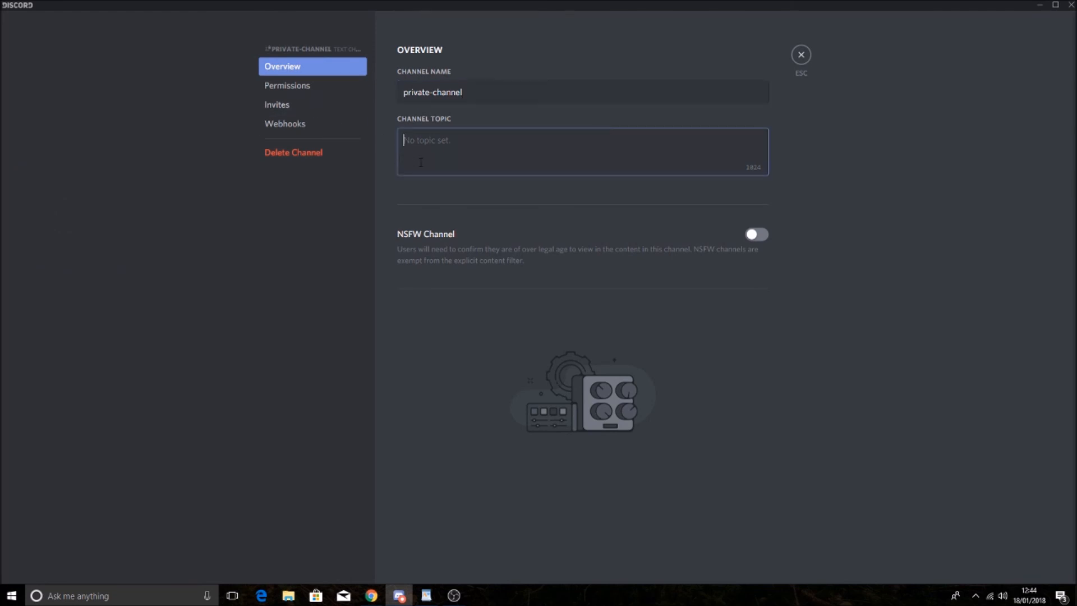
text(lhsadhskjadjkasd)
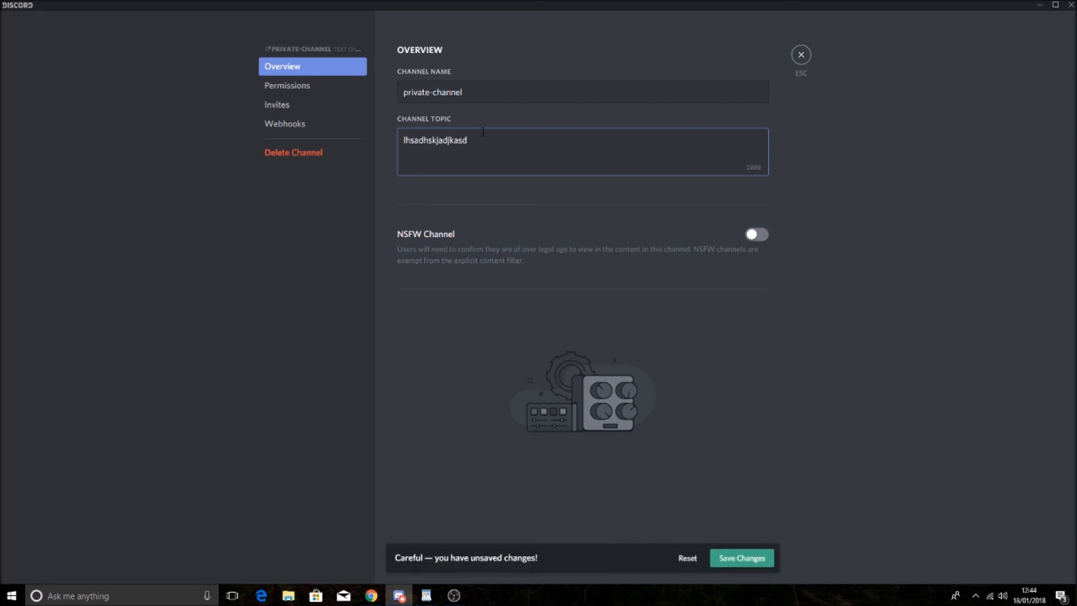
click(726, 556)
click(796, 62)
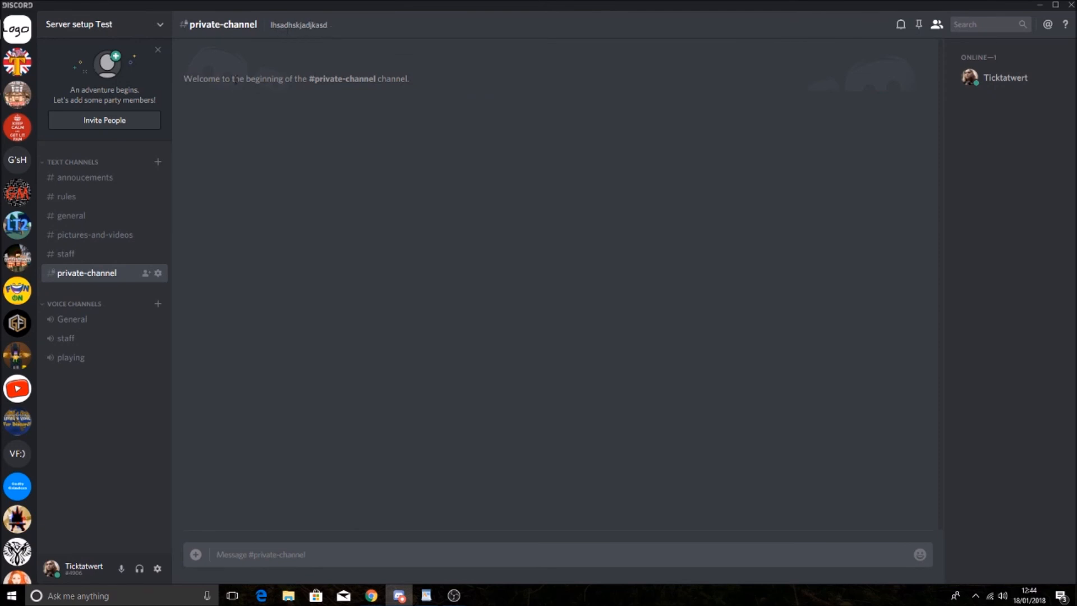
Try the NSFW Channel option in the settings of private-channel and switch it off again.
click(158, 273)
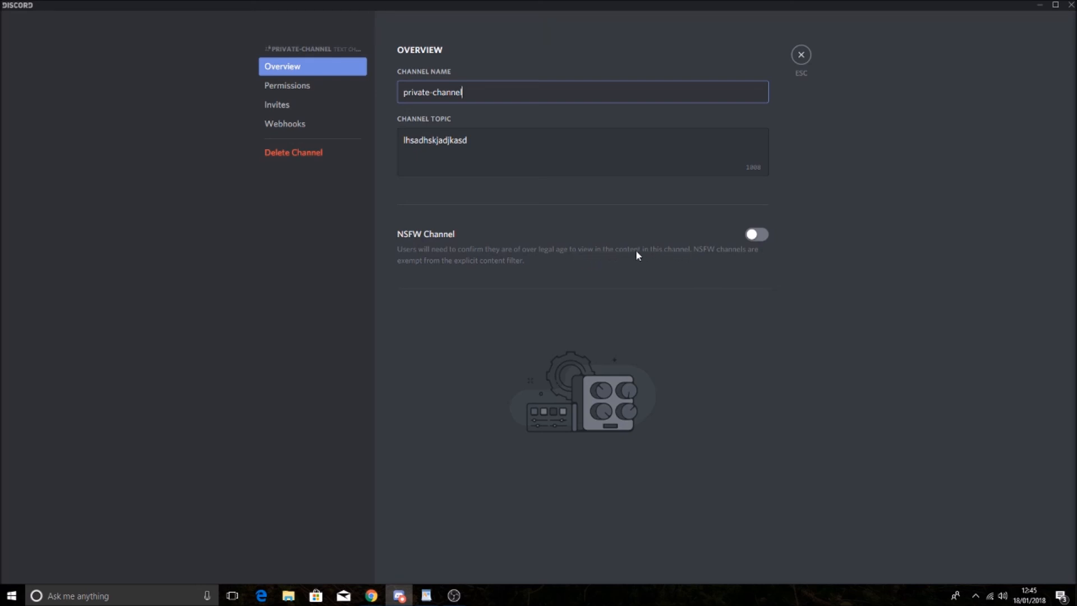
click(752, 240)
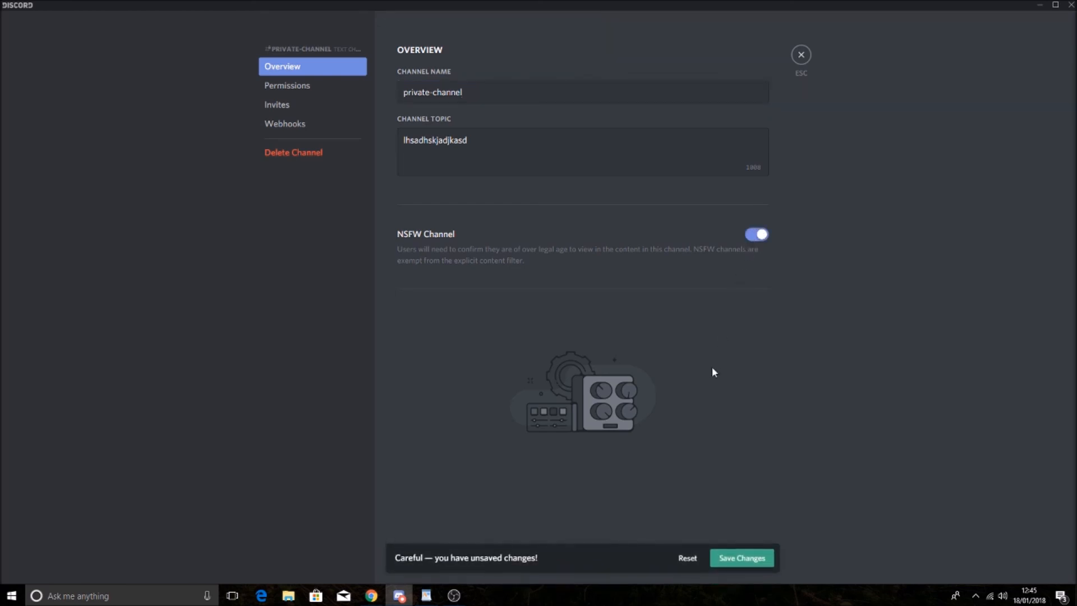
click(758, 236)
Deny the Admin role Create Instant Invite, Manage Channel, Manage Permissions and Manage Webhooks in private-channel.
click(286, 86)
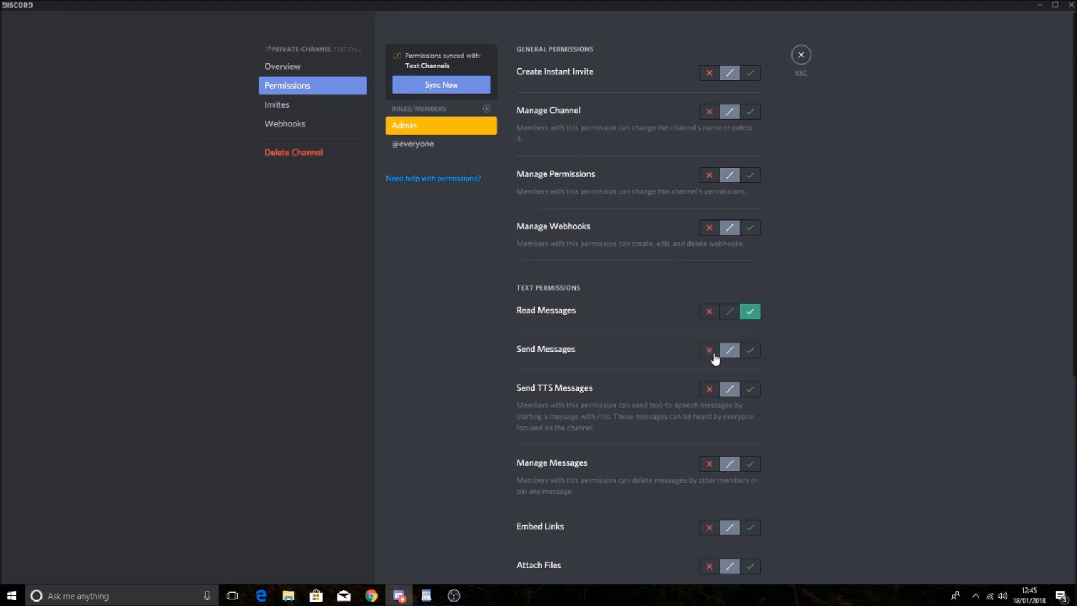
click(708, 74)
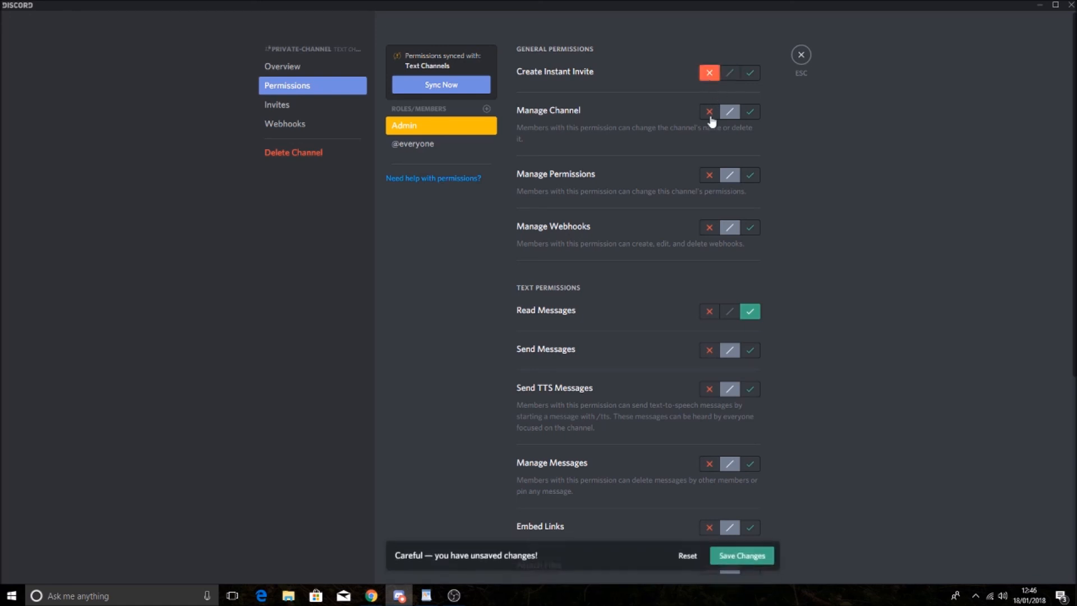
click(709, 112)
click(709, 175)
click(709, 227)
Deny the Admin role Send Messages, Send TTS Messages, Manage Messages, Embed Links and Attach Files in private-channel.
scroll(704, 283, down, 2)
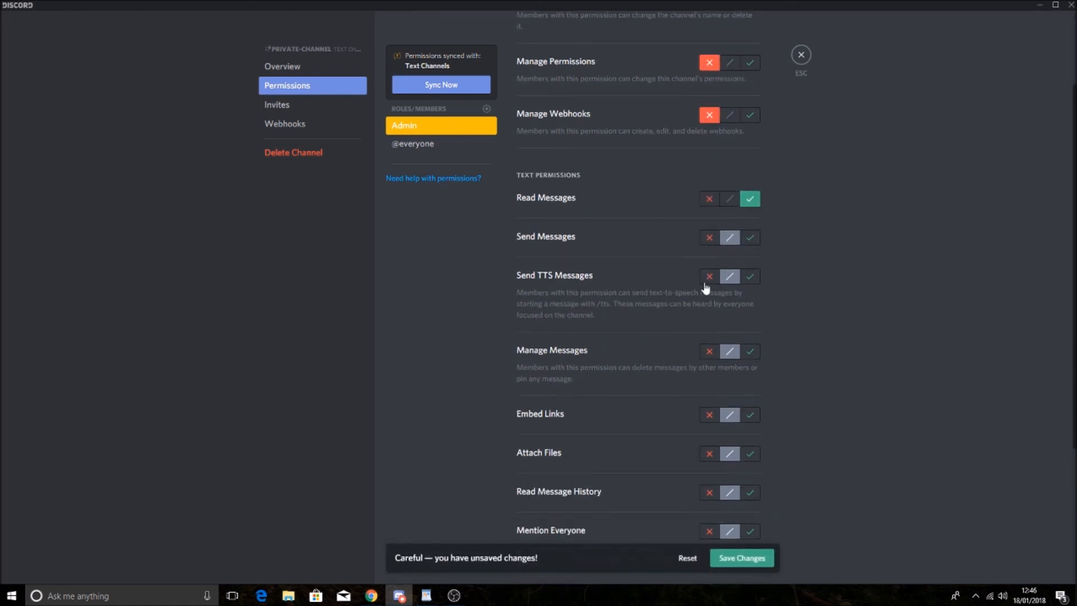
click(709, 239)
click(708, 277)
click(707, 349)
scroll(706, 342, down, 3)
click(710, 245)
click(711, 286)
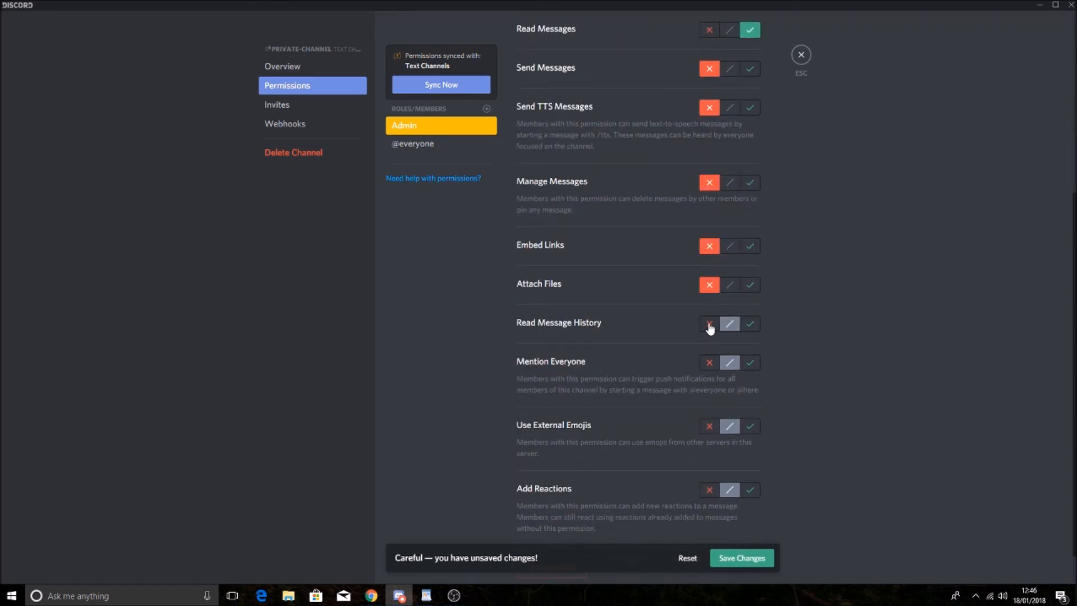
Deny the Admin role Read Message History, Mention Everyone, Use External Emojis and Add Reactions in private-channel.
click(710, 325)
click(750, 325)
click(707, 330)
scroll(701, 334, down, 1)
click(708, 325)
click(709, 389)
click(709, 452)
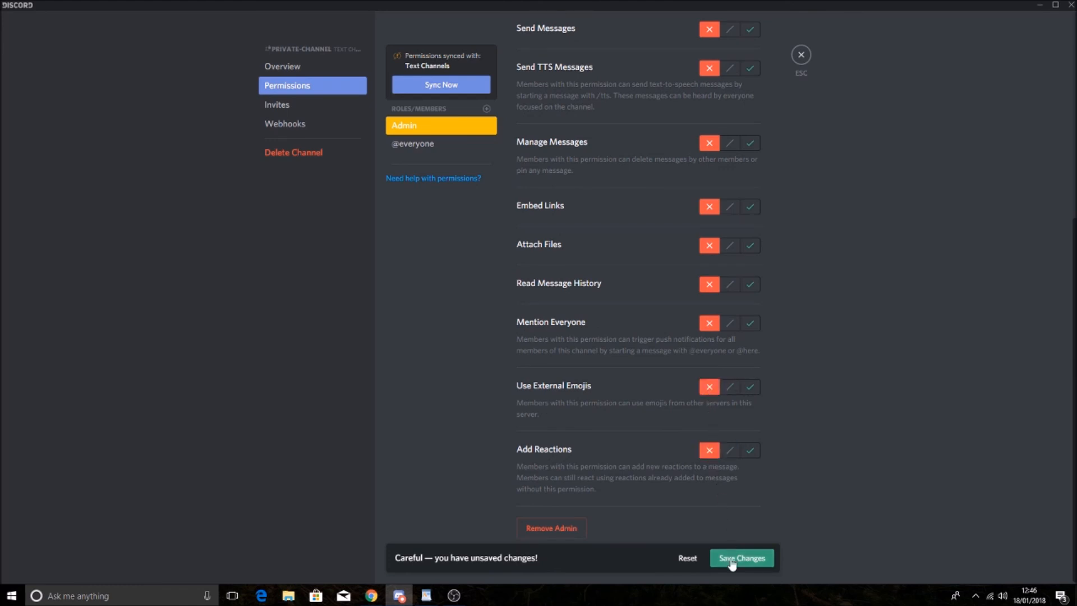
Review the Admin role's overrides for private-channel and save the permission changes.
scroll(731, 367, up, 5)
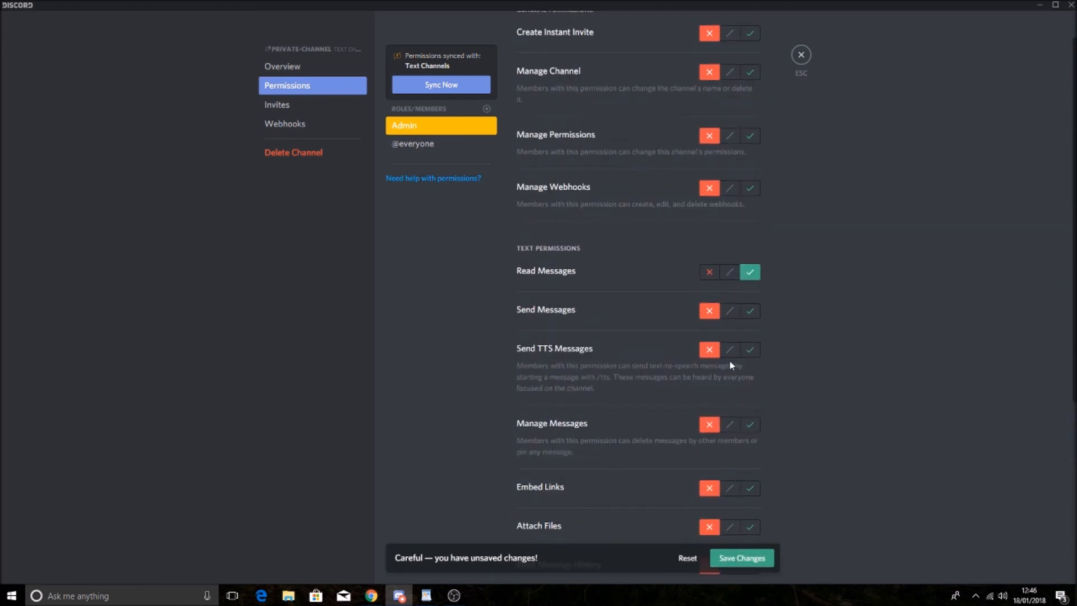
scroll(723, 302, down, 3)
scroll(728, 320, down, 2)
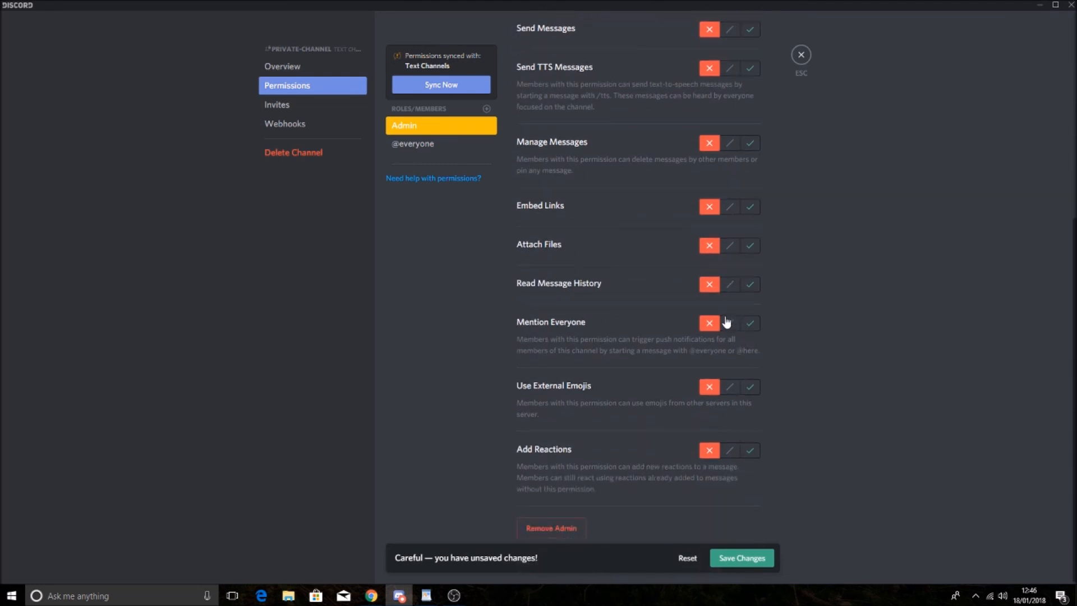
scroll(729, 321, up, 6)
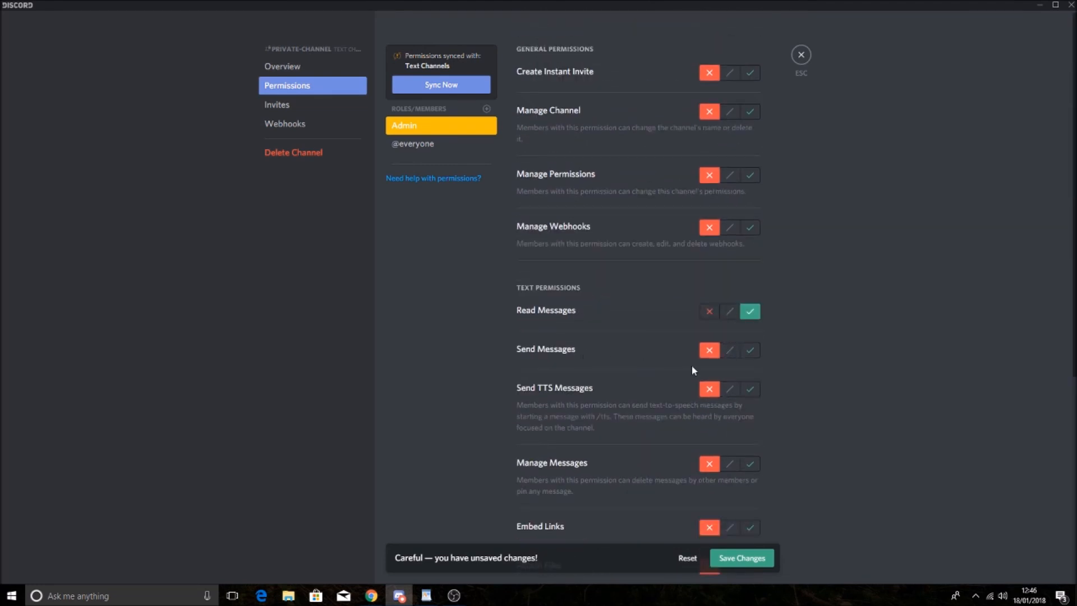
scroll(724, 381, down, 6)
click(735, 559)
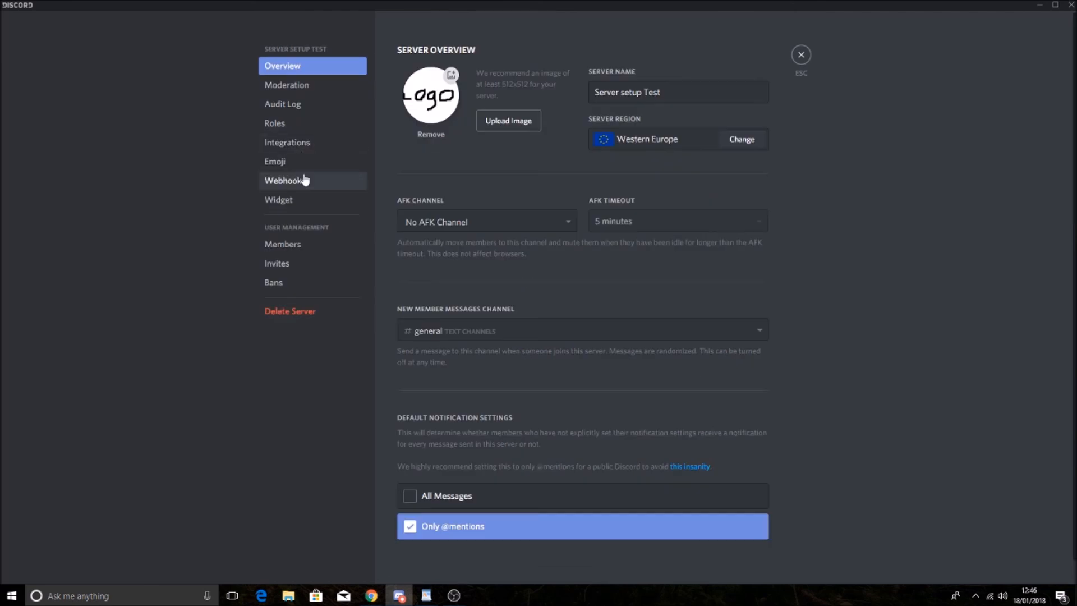
Turn off Send TTS Messages, Embed Links and Attach Files for the Member role in the server's role settings.
click(300, 123)
click(411, 105)
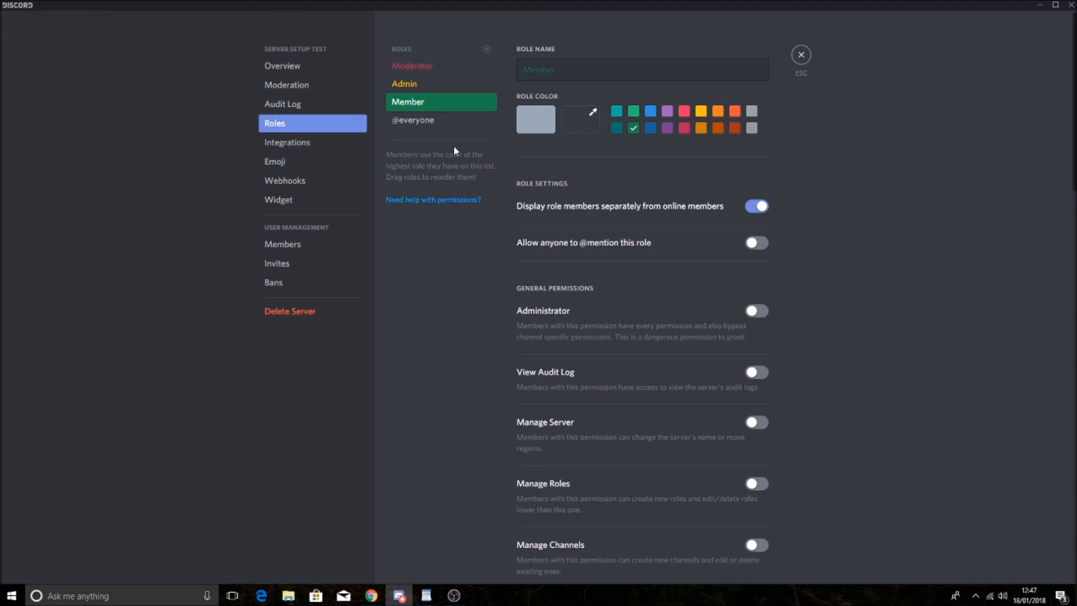
scroll(587, 314, down, 3)
scroll(587, 297, down, 3)
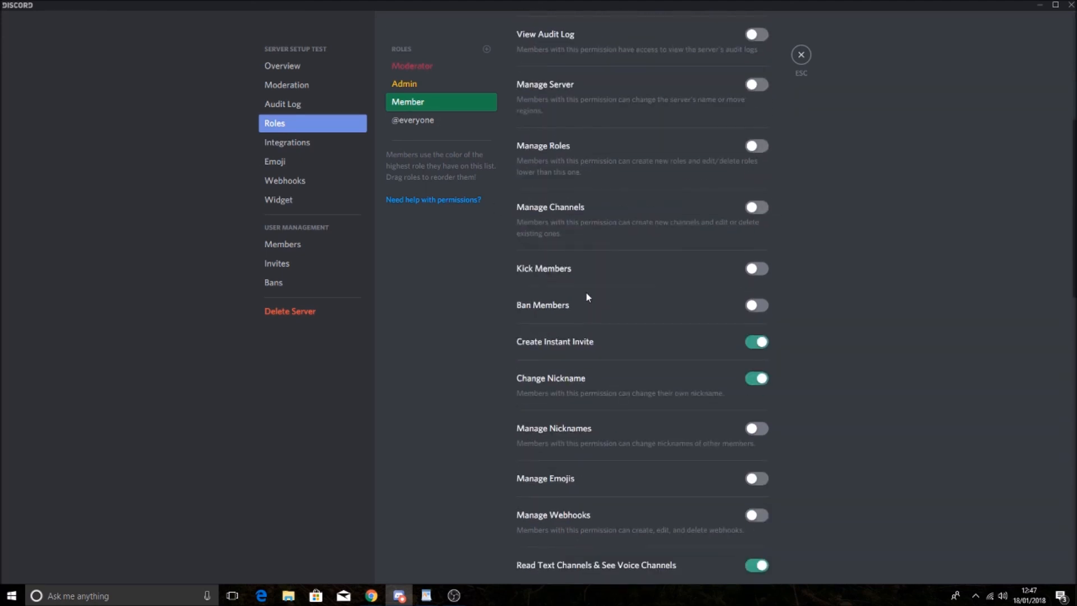
scroll(579, 289, down, 1)
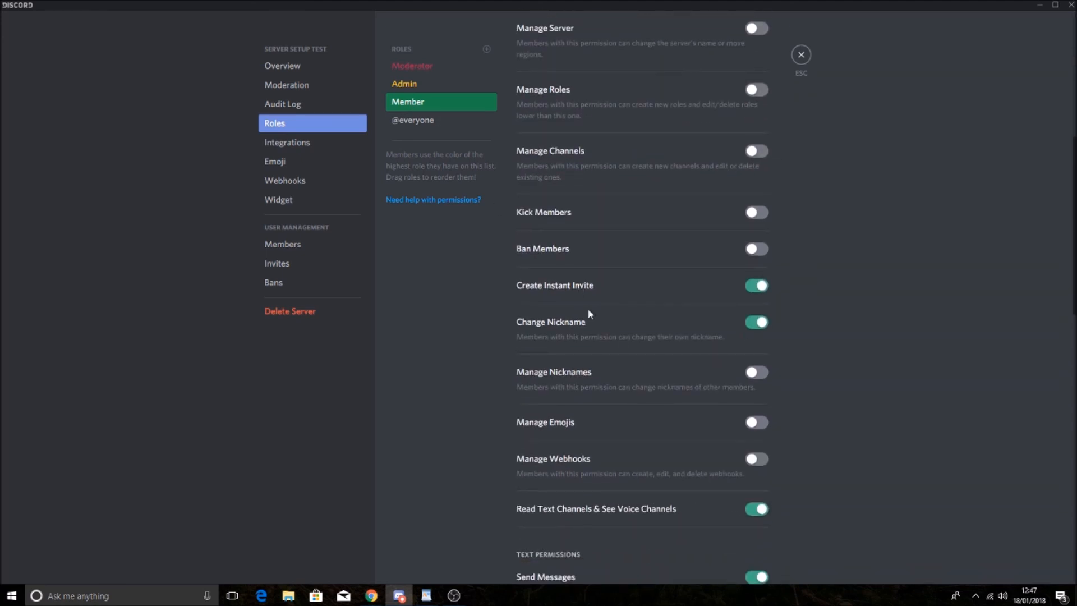
scroll(590, 314, down, 6)
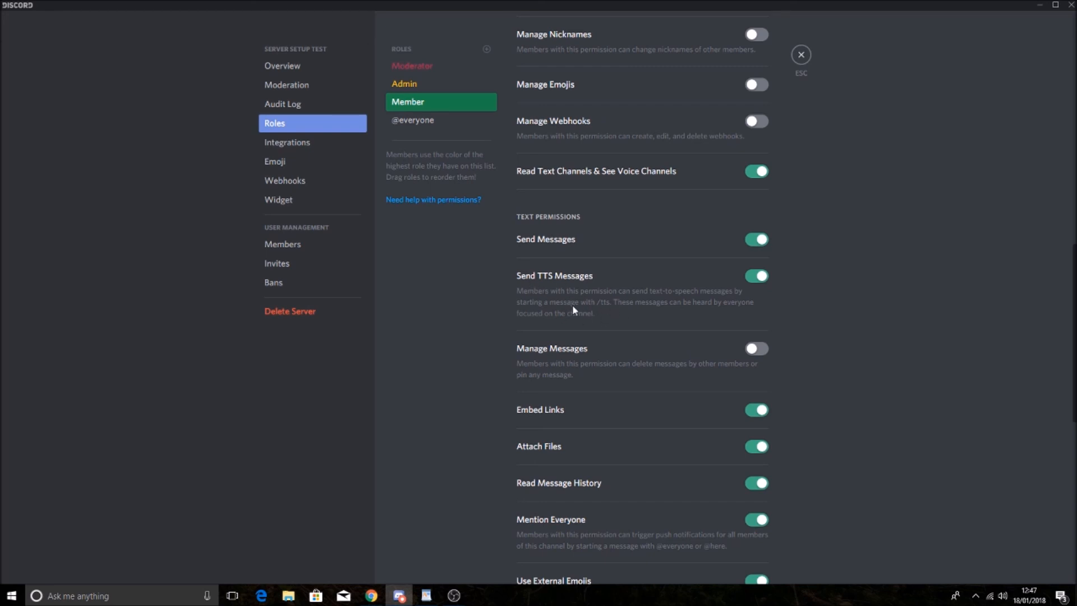
click(758, 280)
scroll(661, 252, down, 3)
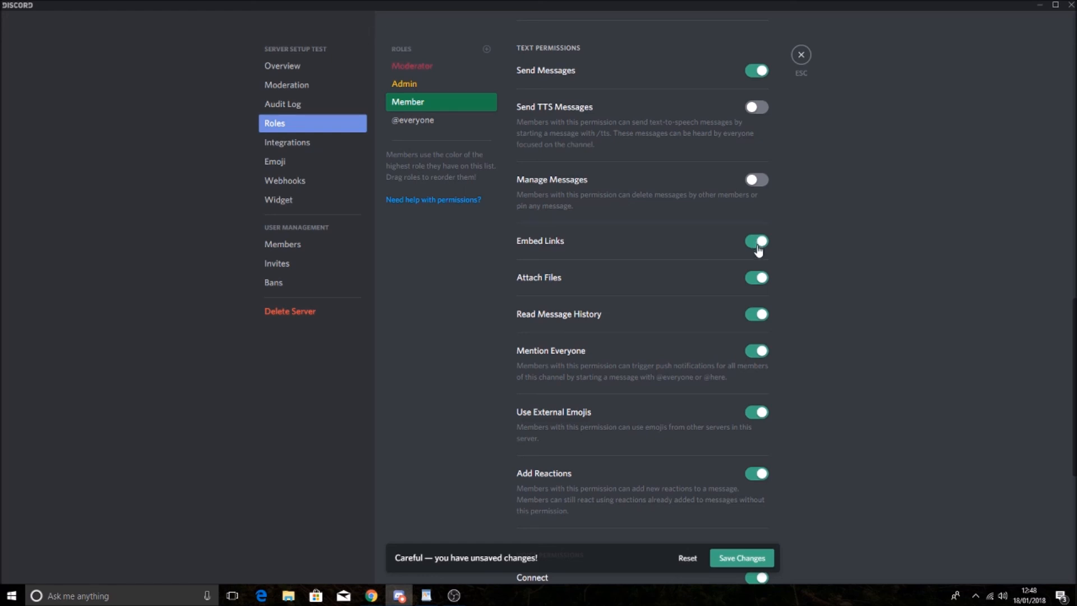
click(757, 244)
click(756, 281)
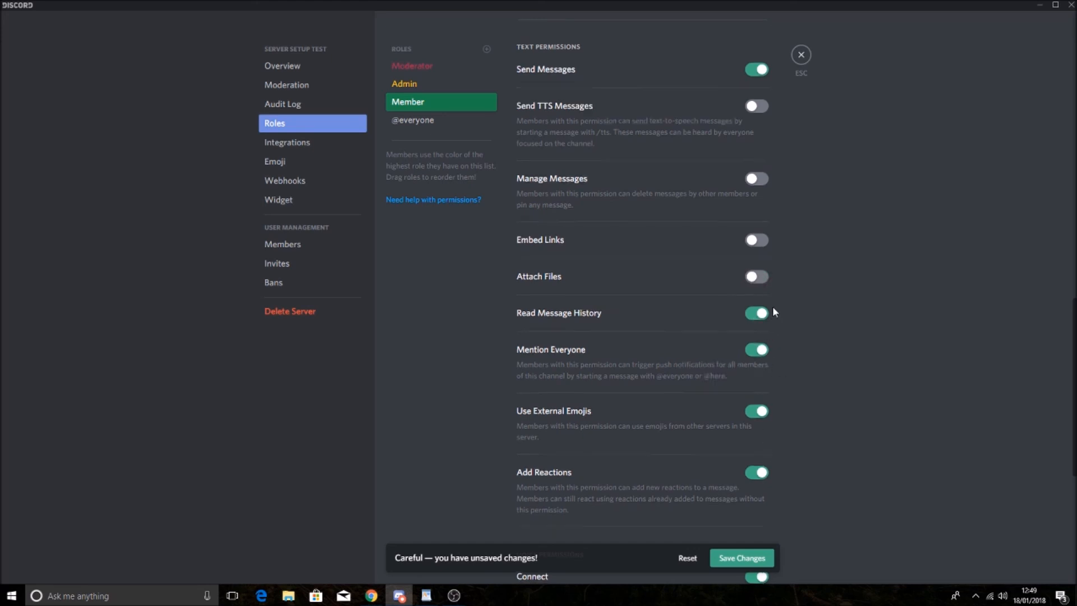
Turn off Mention Everyone and Use External Emojis for the Member role.
scroll(774, 312, down, 2)
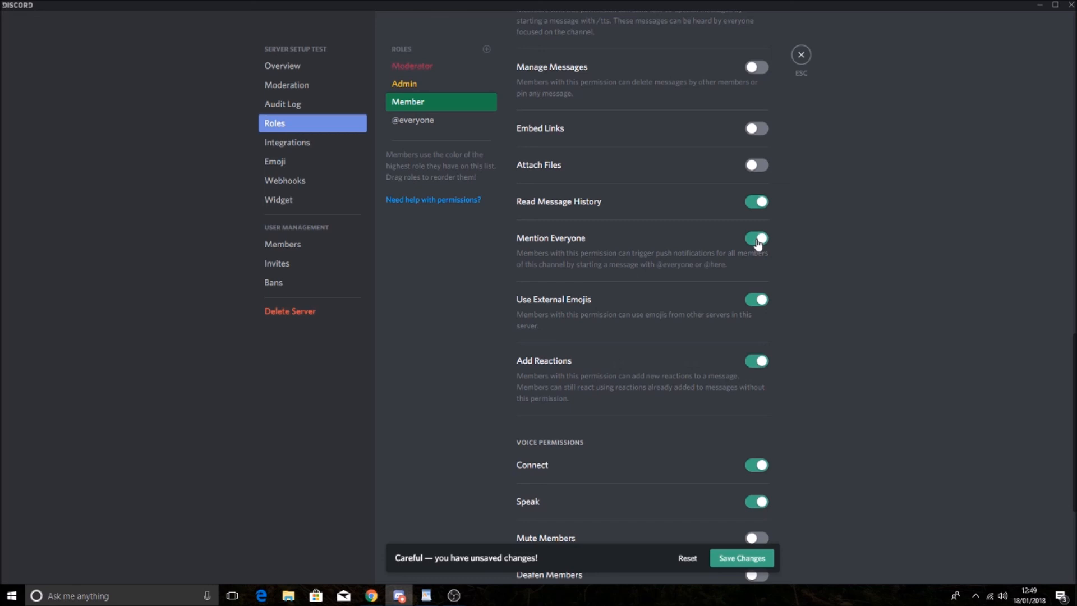
click(757, 243)
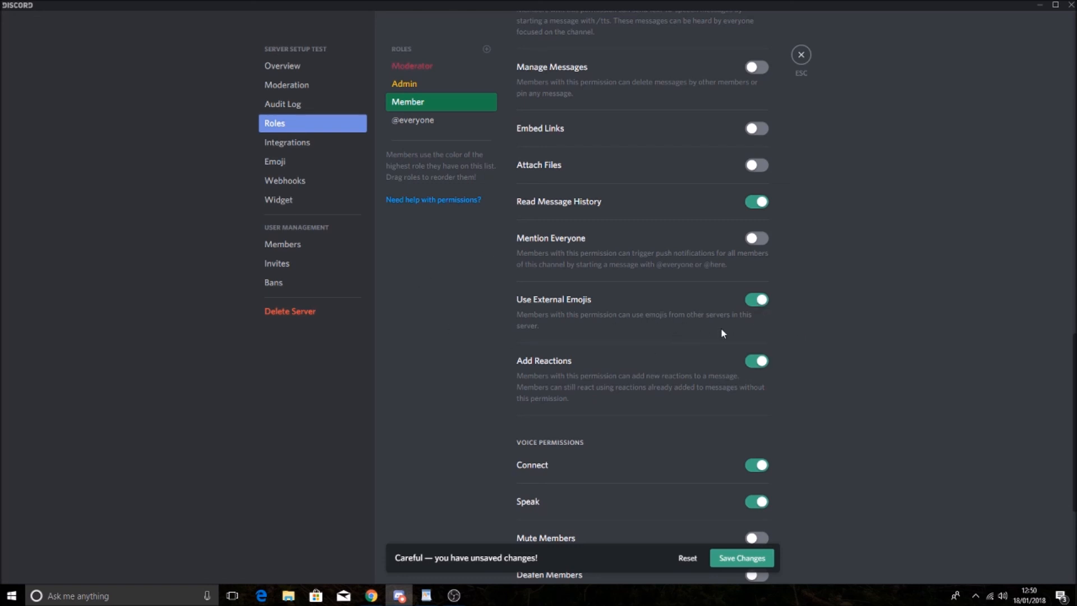
click(758, 303)
Review the Member role's voice and text permissions, save the role changes and close the server settings.
scroll(651, 421, down, 3)
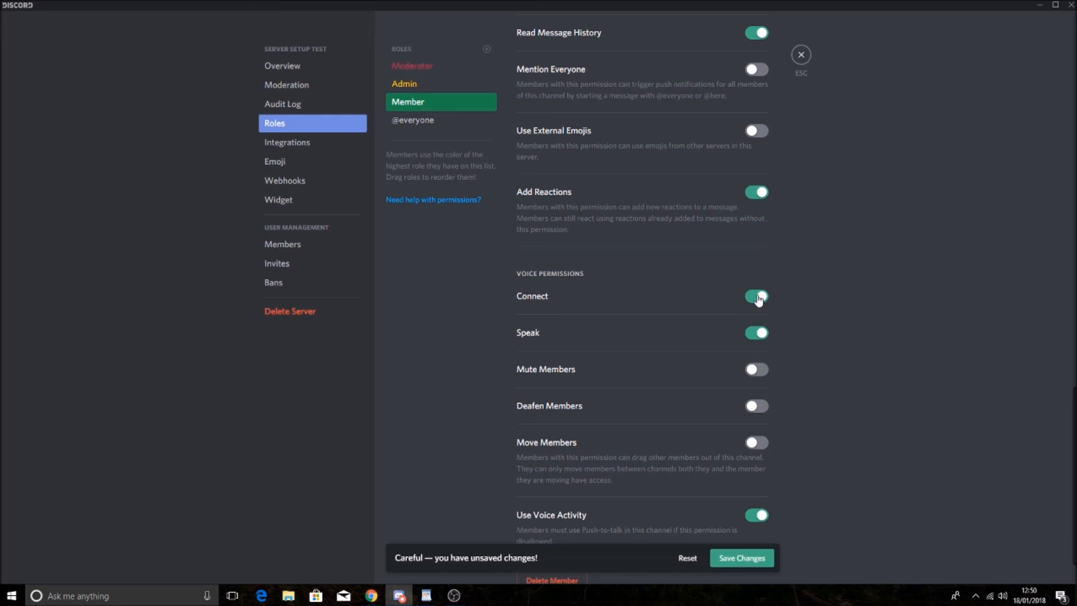
click(761, 336)
click(753, 337)
scroll(757, 416, down, 1)
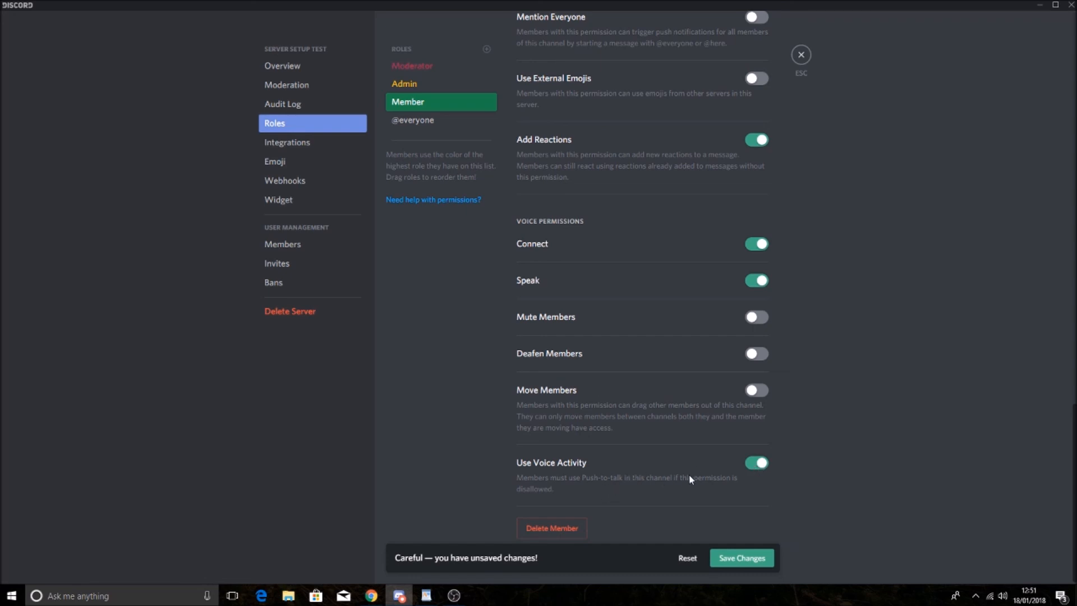
scroll(757, 381, up, 10)
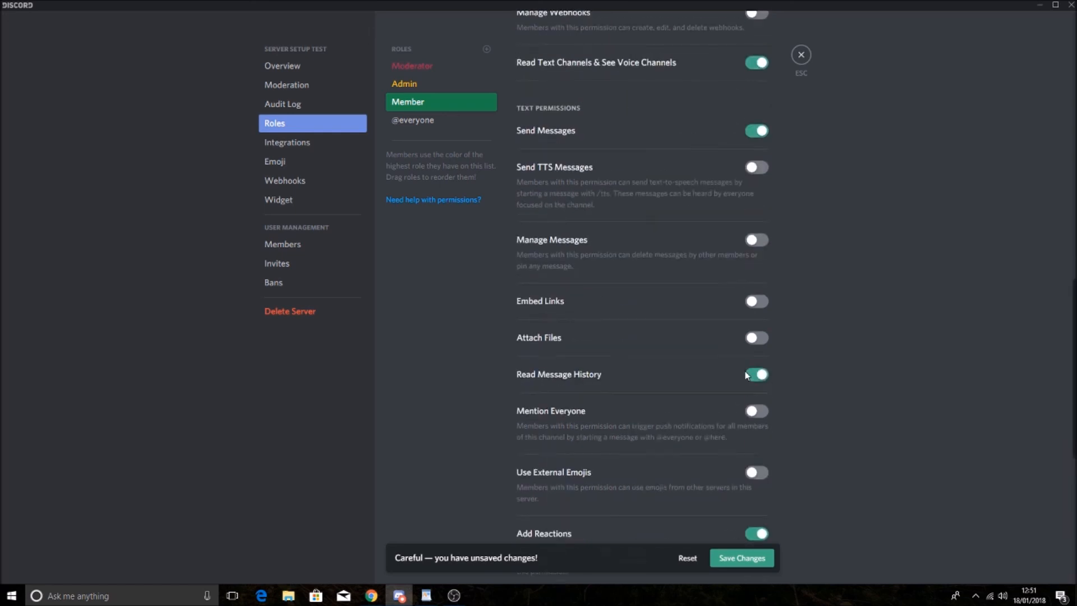
scroll(744, 371, up, 10)
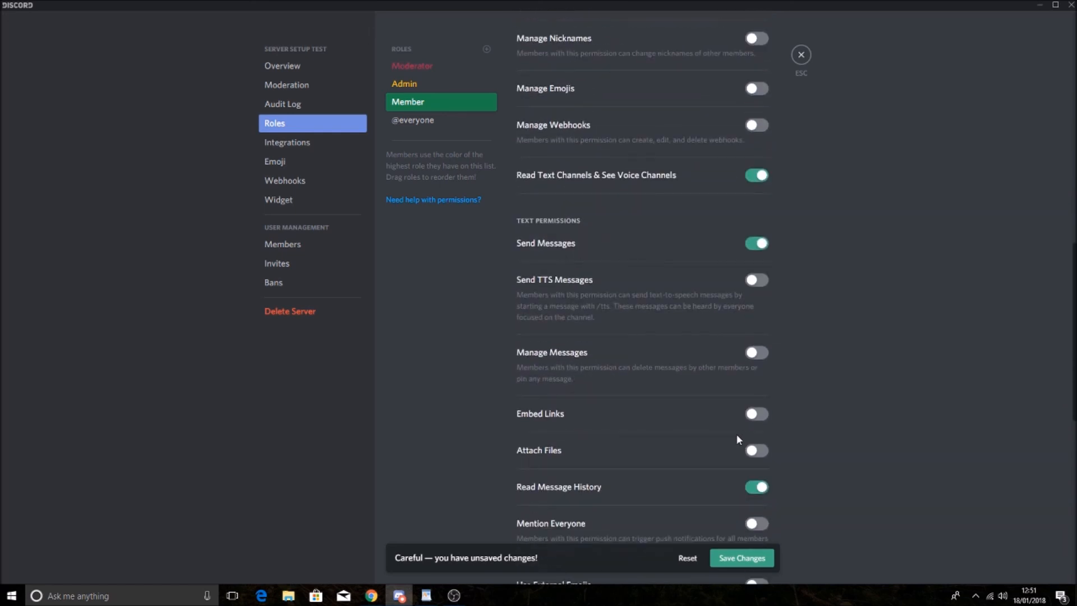
click(741, 557)
click(800, 54)
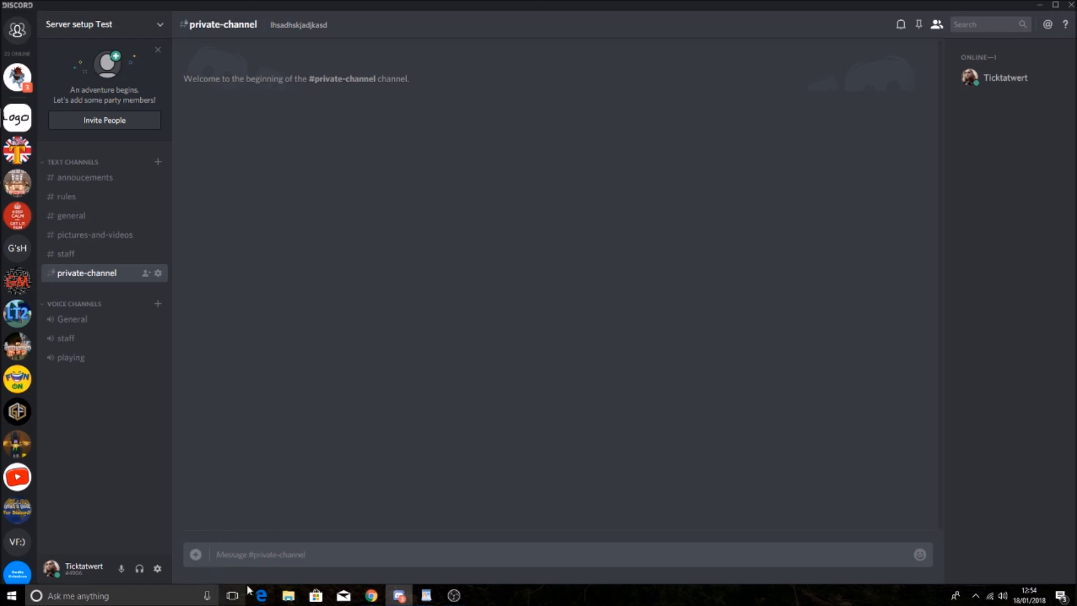
Open the permissions of the pictures-and-videos channel and add the Member role to them.
click(79, 238)
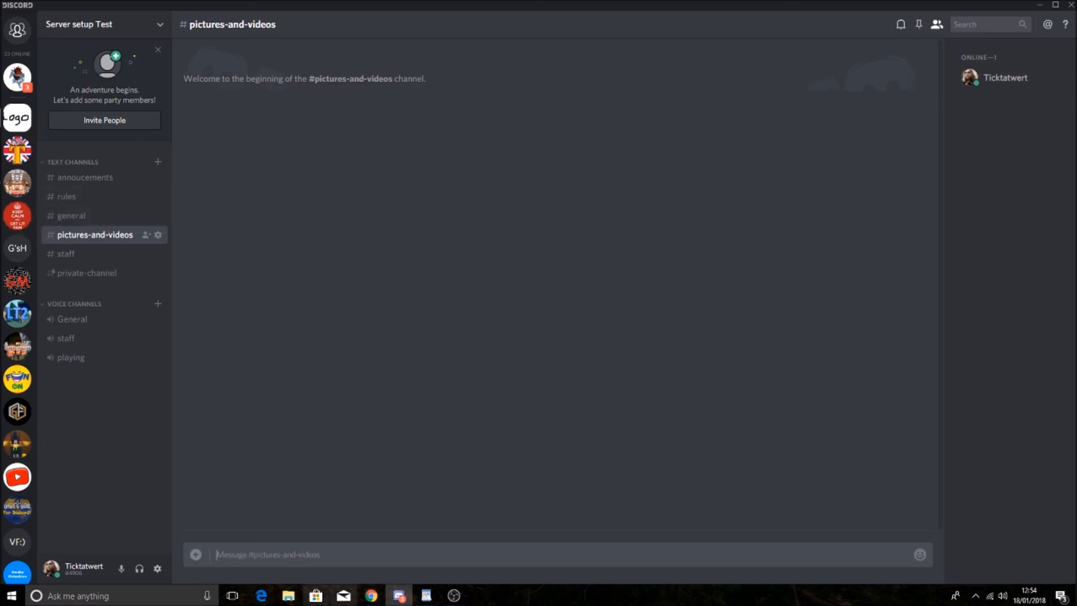
click(157, 235)
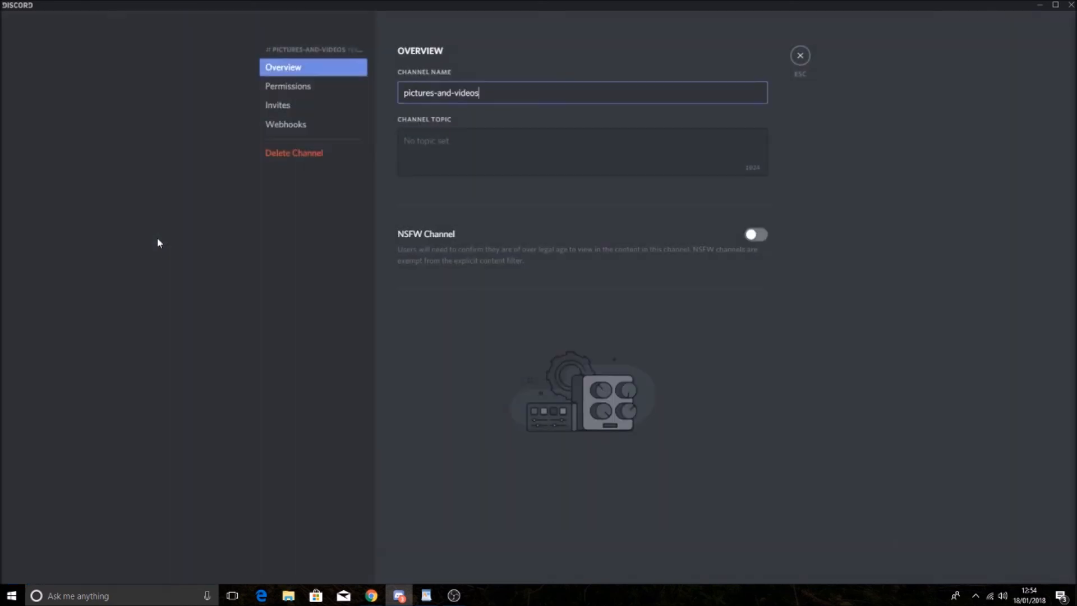
click(291, 91)
click(487, 86)
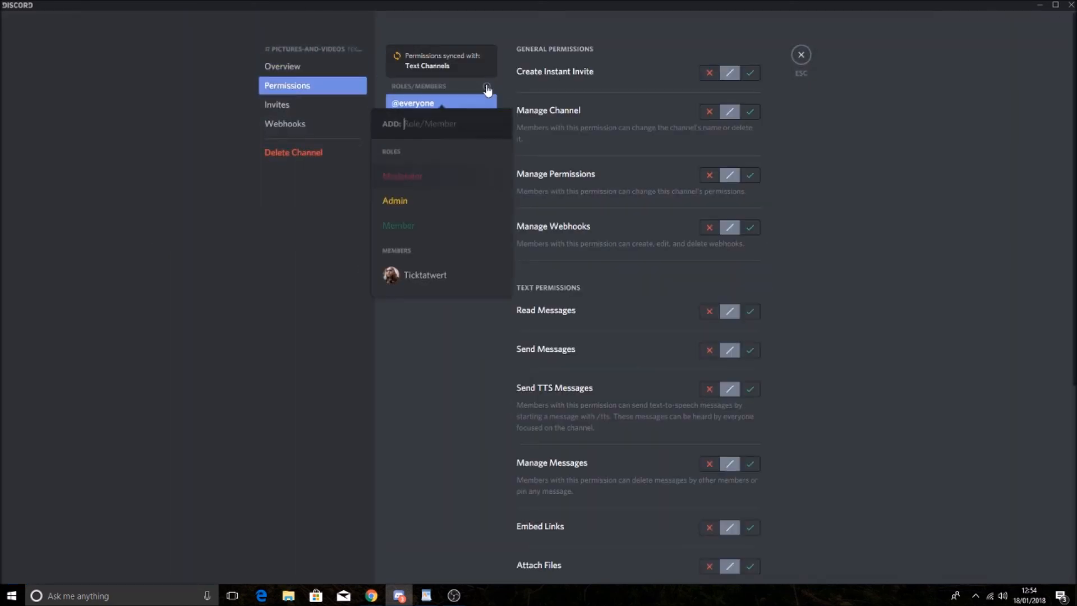
click(402, 218)
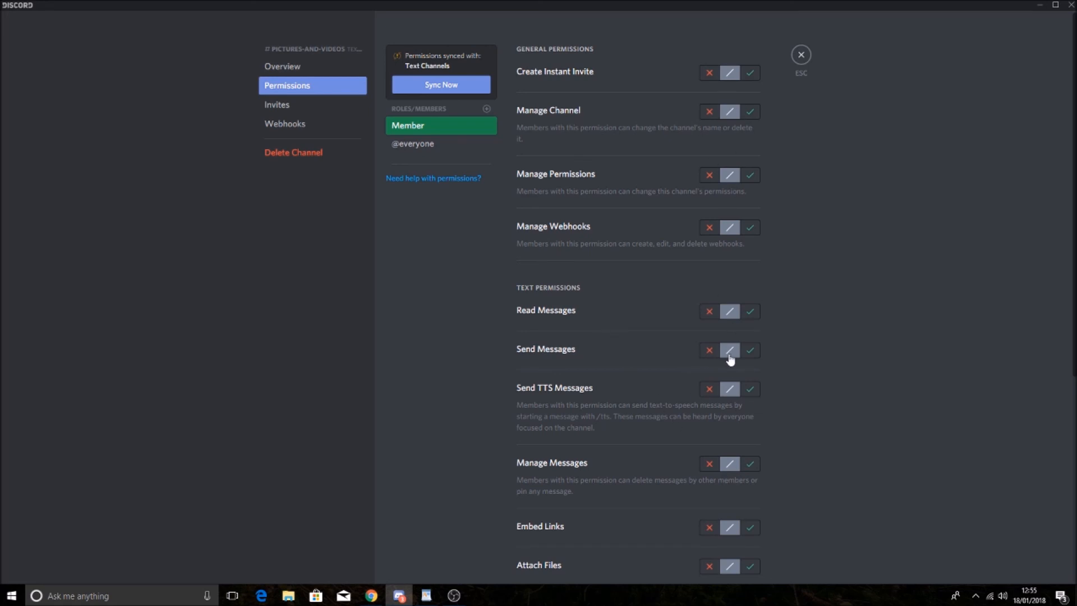
Allow the Member role Attach Files and Embed Links in pictures-and-videos and save the changes.
scroll(729, 355, down, 5)
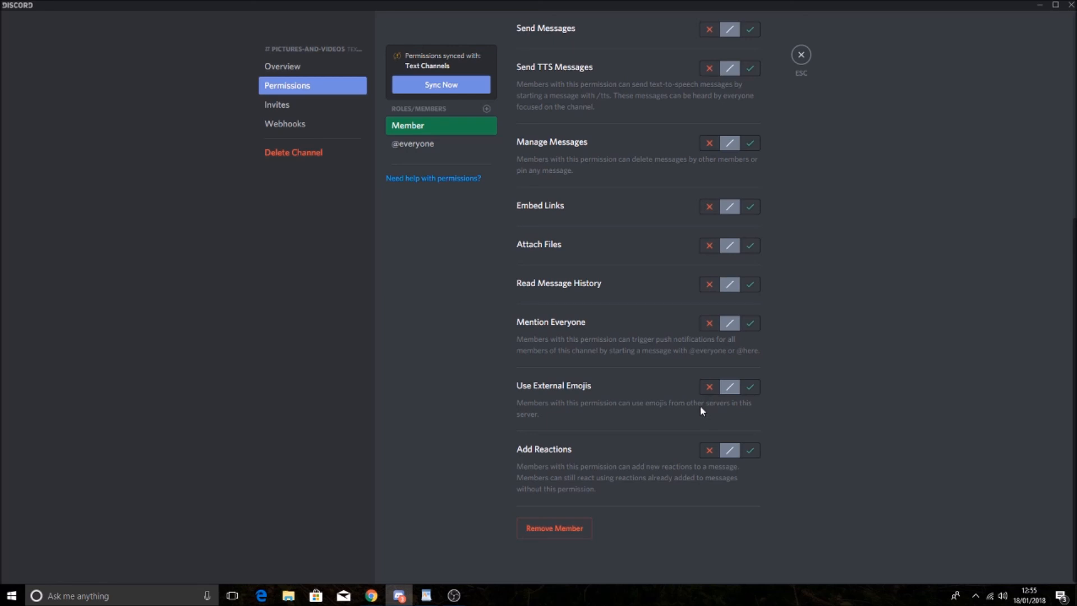
click(756, 250)
click(750, 209)
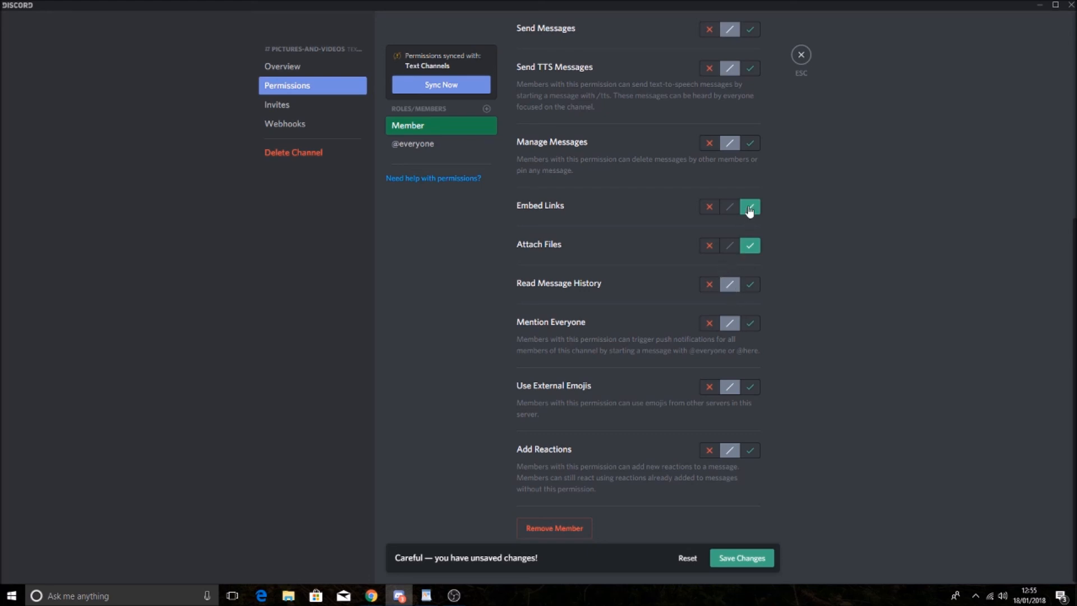
scroll(745, 263, up, 3)
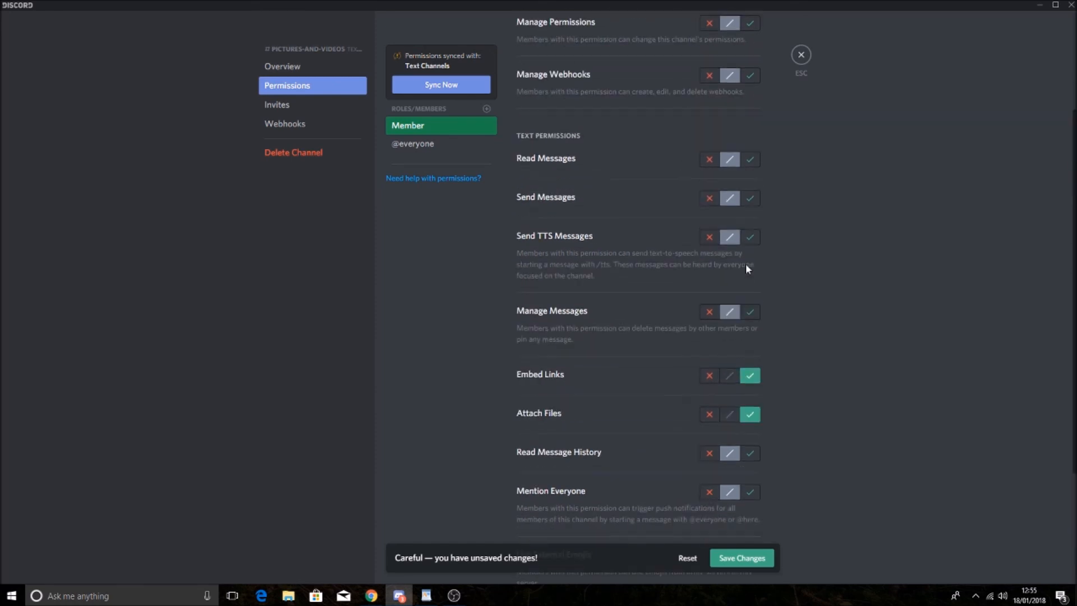
scroll(745, 261, down, 1)
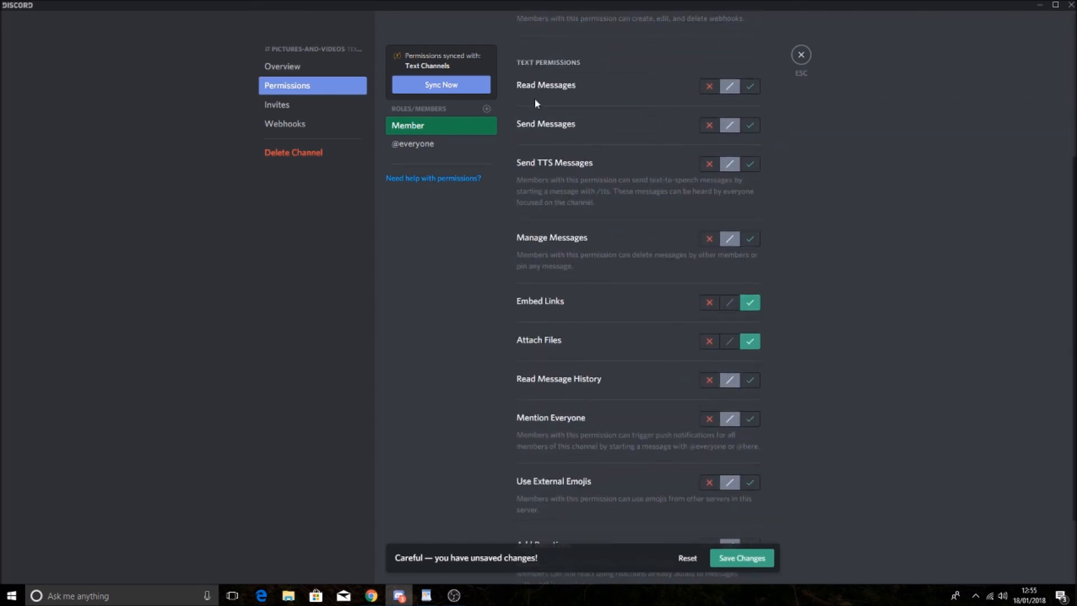
click(755, 560)
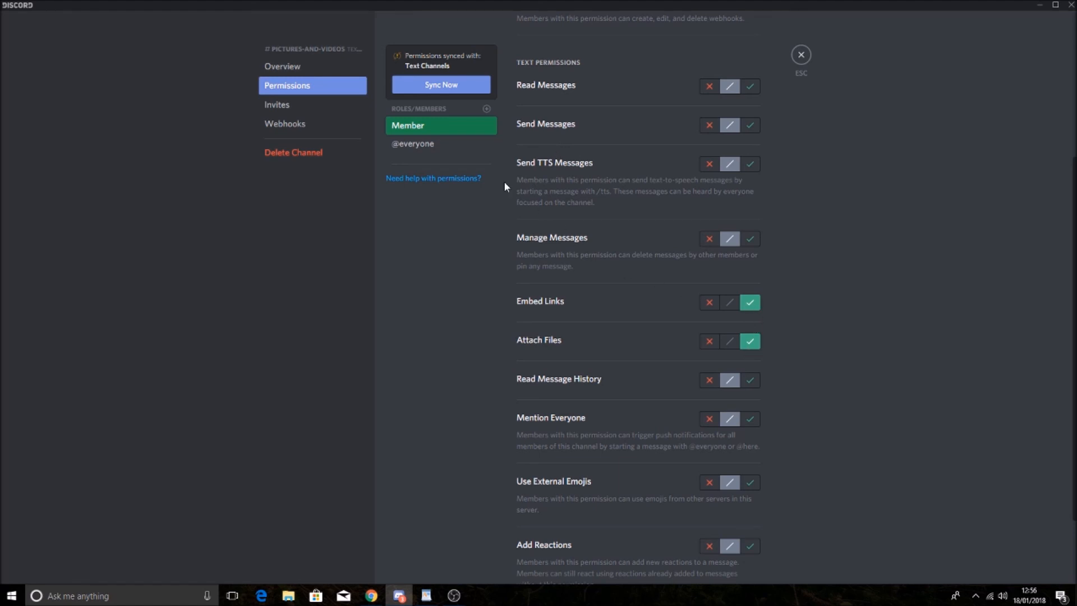
Add the Moderator role to the pictures-and-videos permissions and deny it Manage Messages.
click(487, 111)
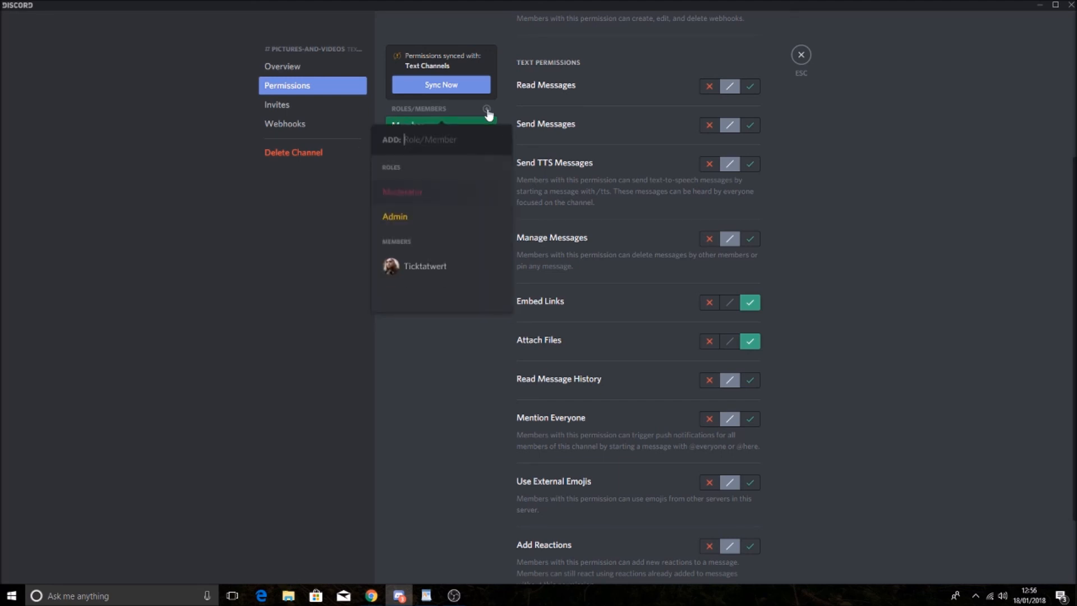
click(433, 199)
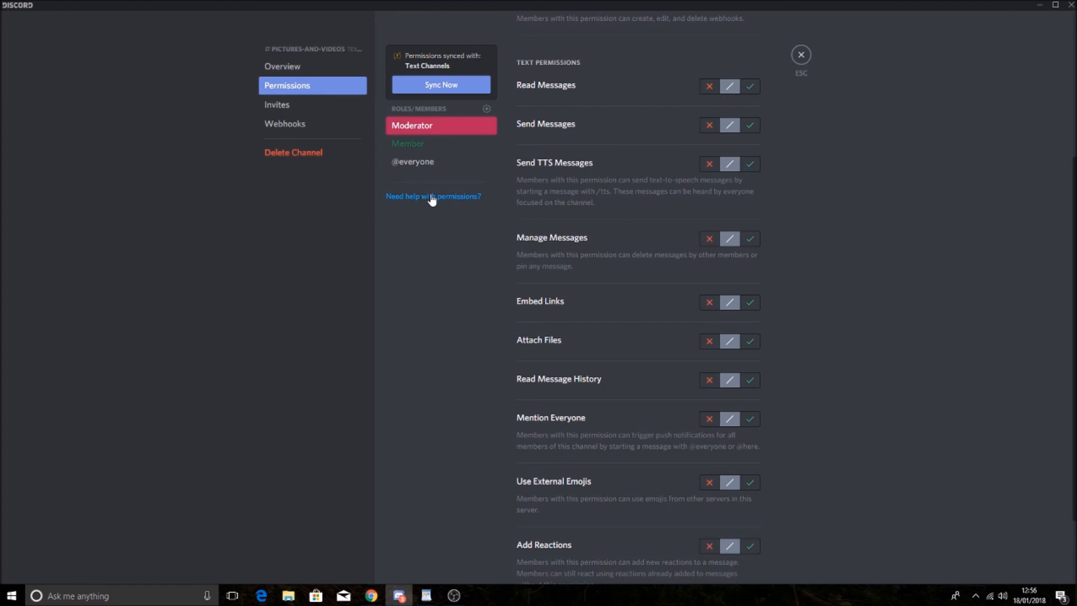
scroll(671, 394, up, 1)
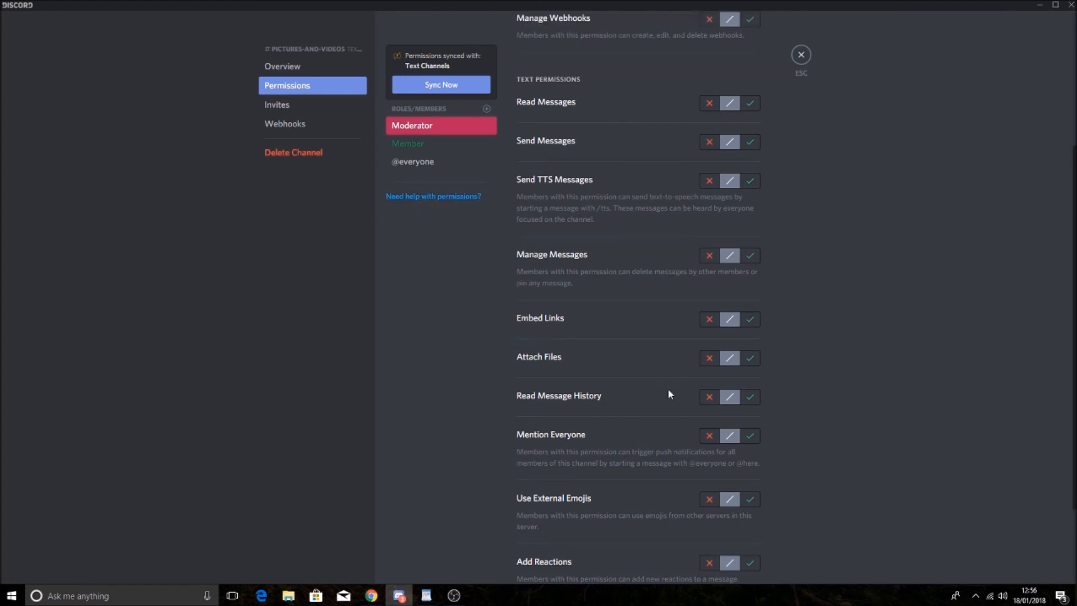
click(709, 256)
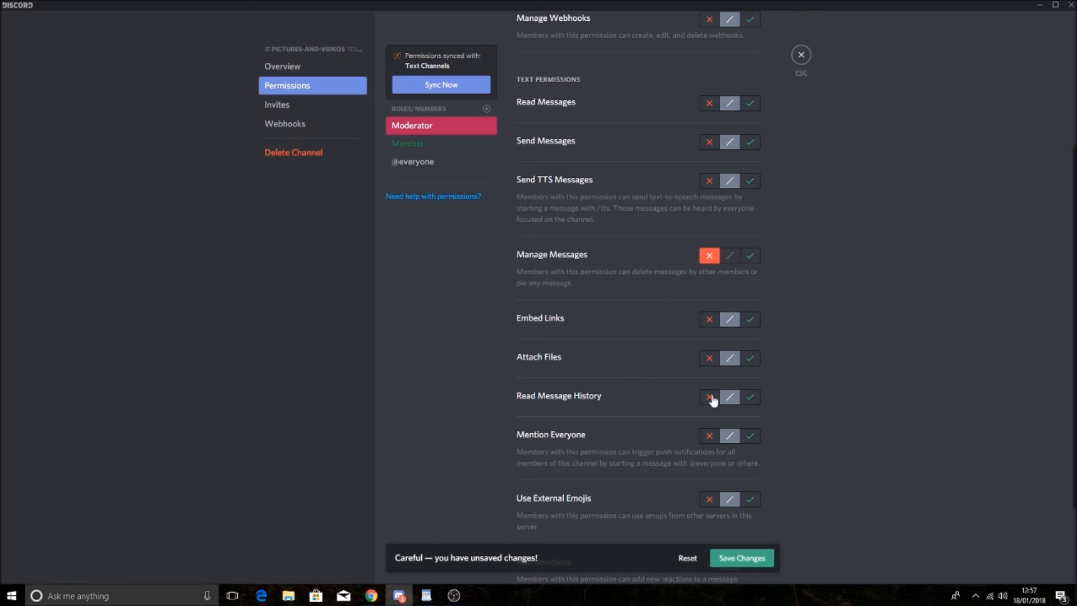
Deny the Moderator role Attach Files in pictures-and-videos, save the changes and close the channel settings.
scroll(713, 398, up, 2)
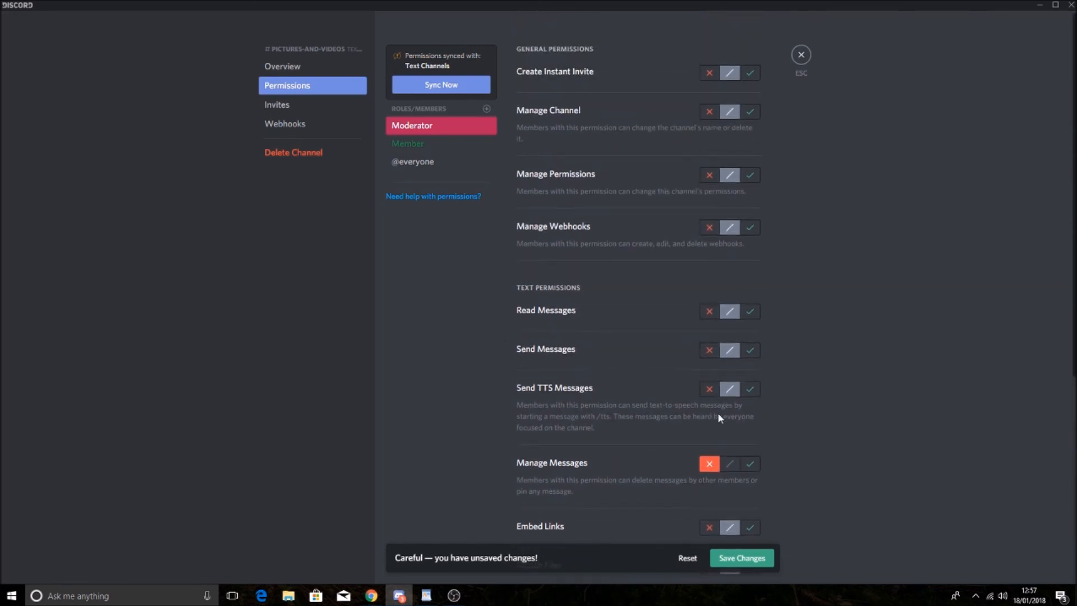
scroll(718, 409, down, 3)
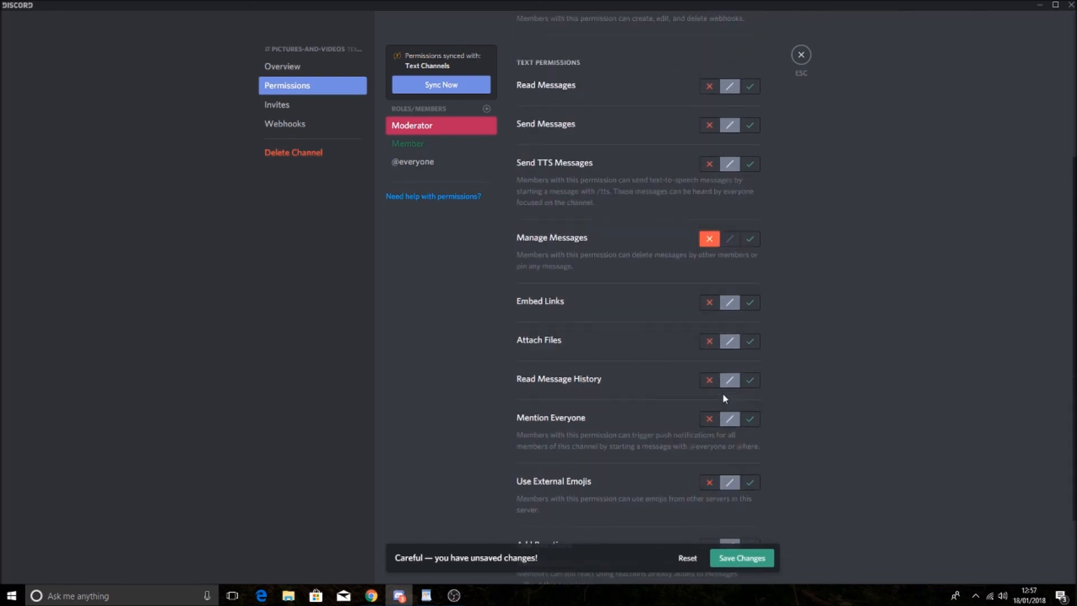
click(710, 344)
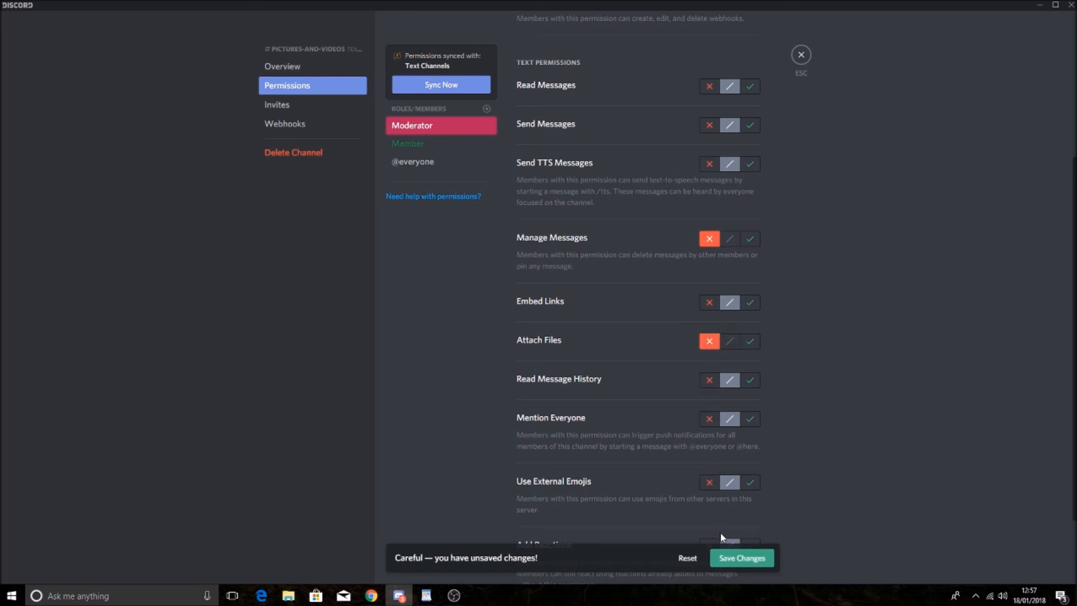
click(730, 558)
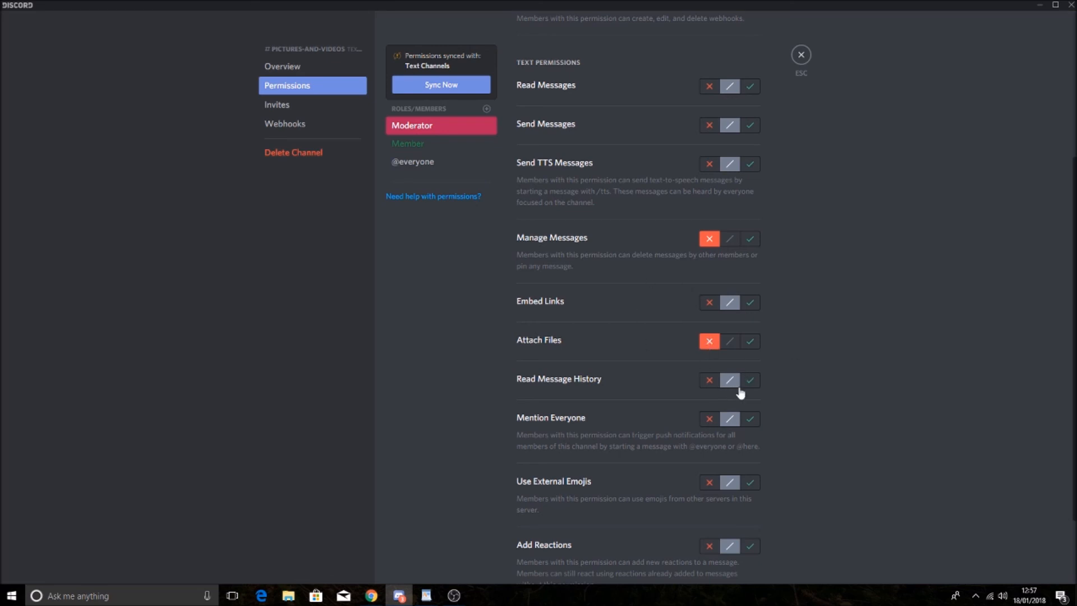
click(803, 56)
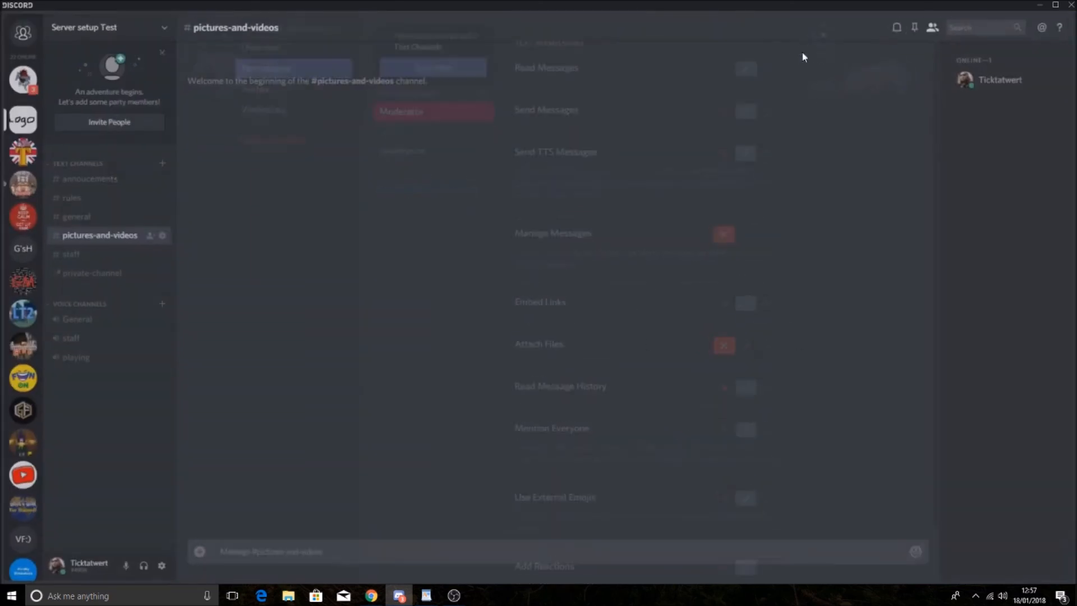
Review the Admin role's permission overrides in private-channel and close the channel settings.
click(157, 274)
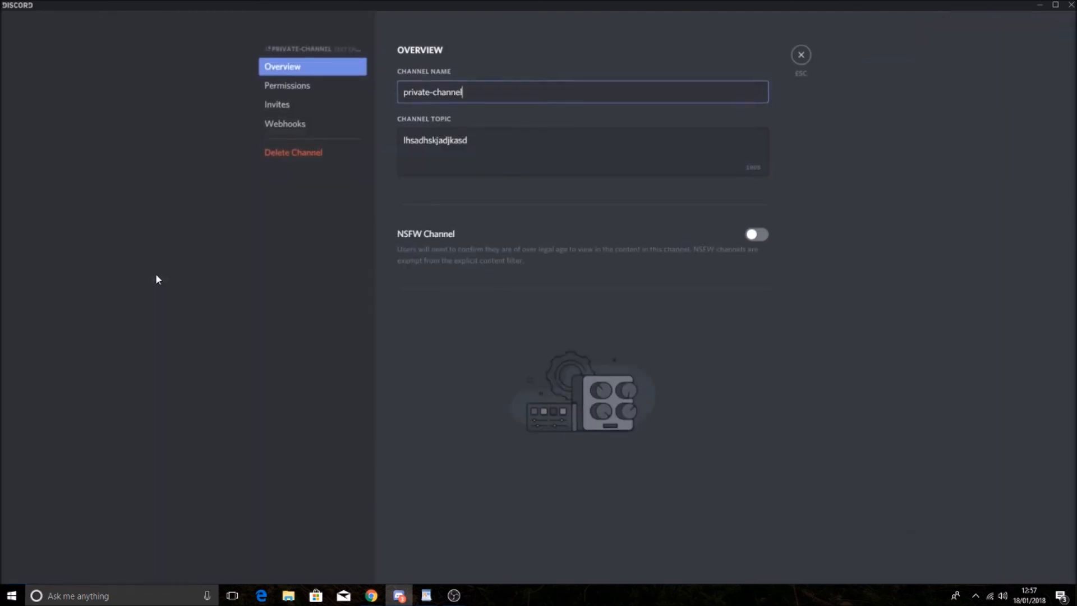
click(336, 85)
click(446, 135)
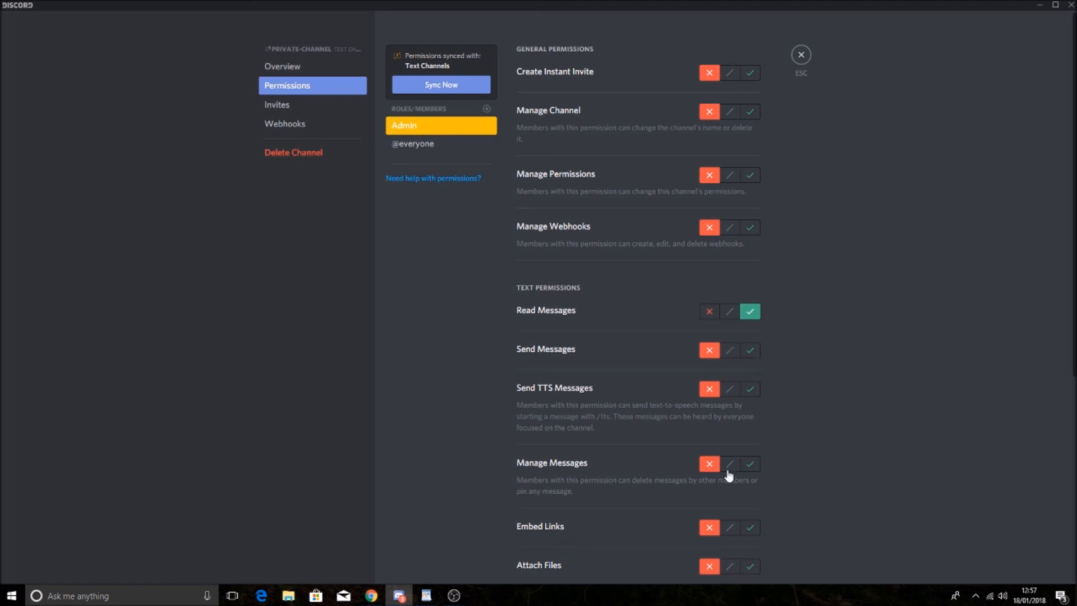
scroll(744, 244, down, 5)
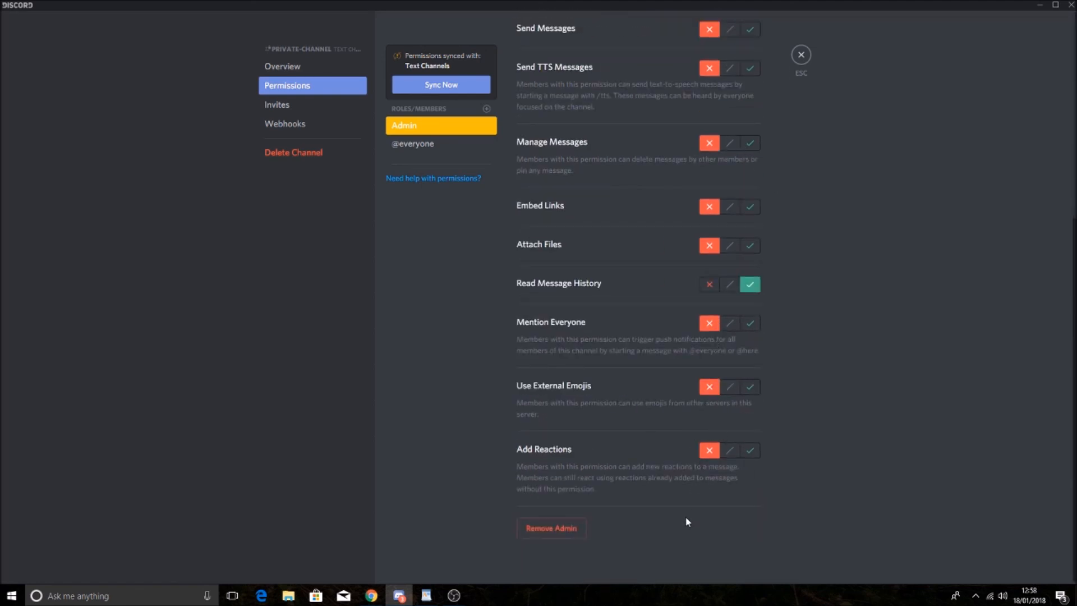
click(801, 56)
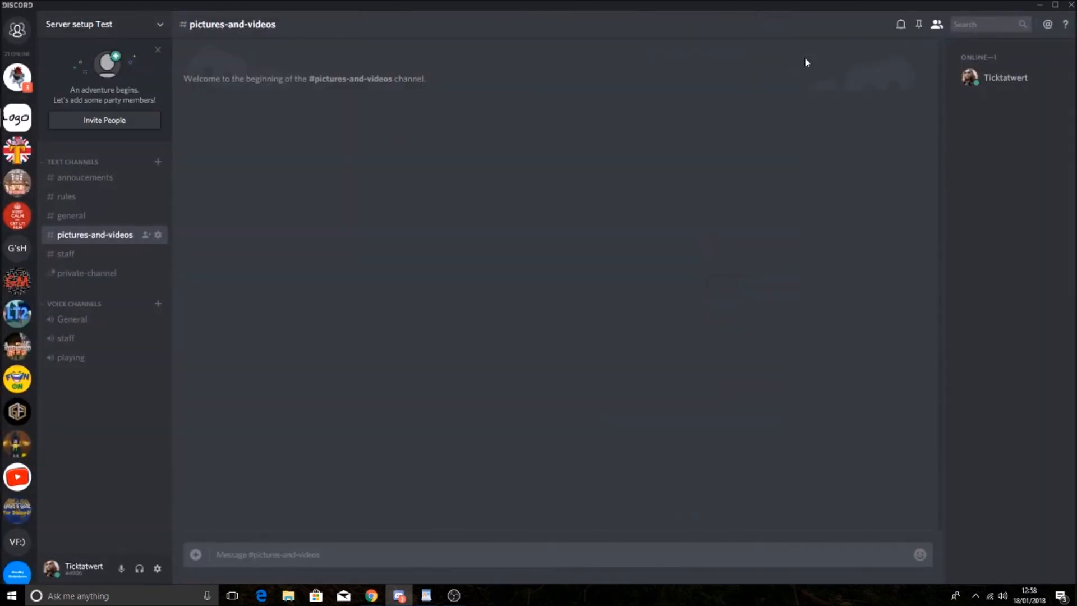
Switch to the Discord Setup notes in WordPad, check the topic list and put the document away.
click(426, 596)
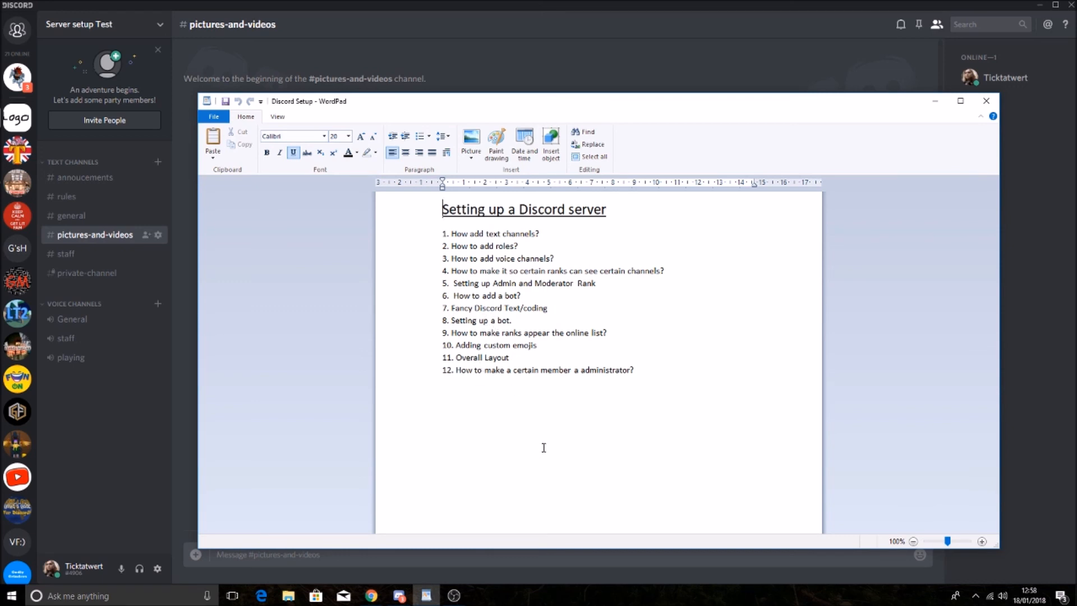
click(933, 104)
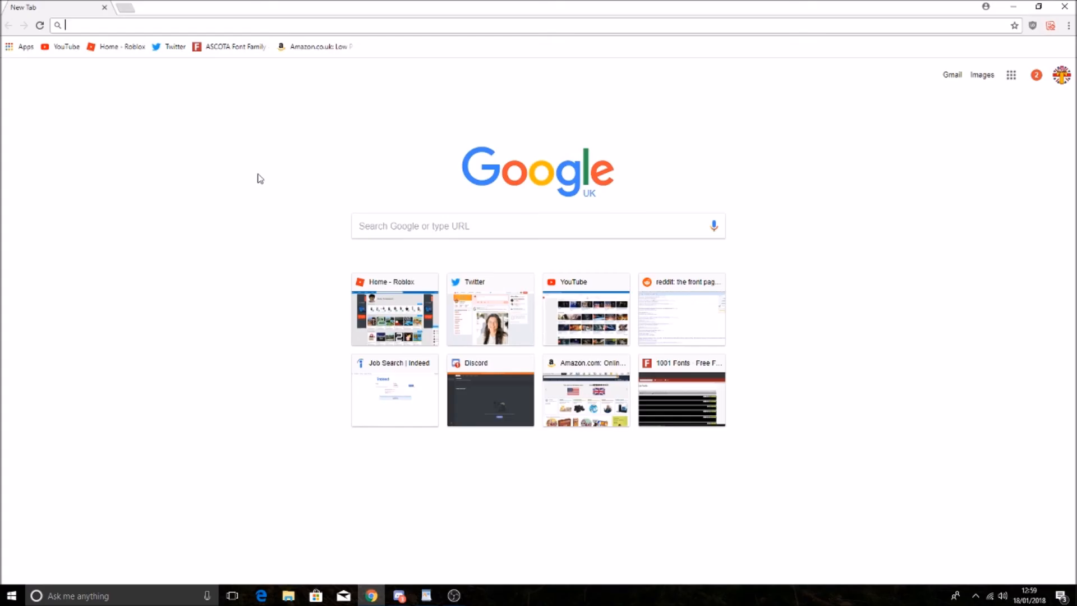
Search the web in Chrome for "discord coding" and open Discord's Markdown Text 101 article to examine its text styles.
text(discord coding)
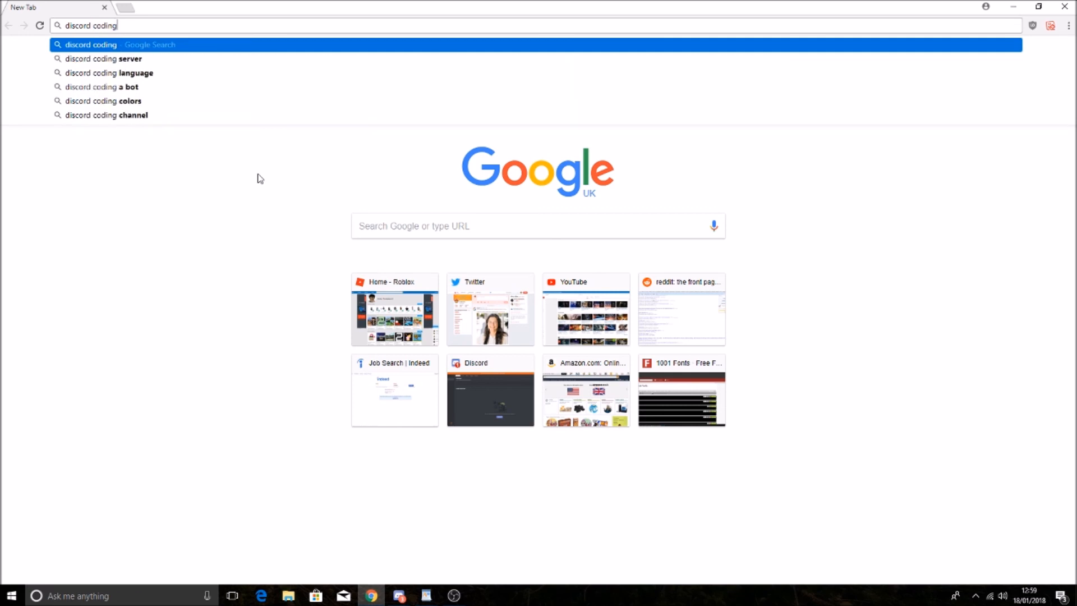
key(Return)
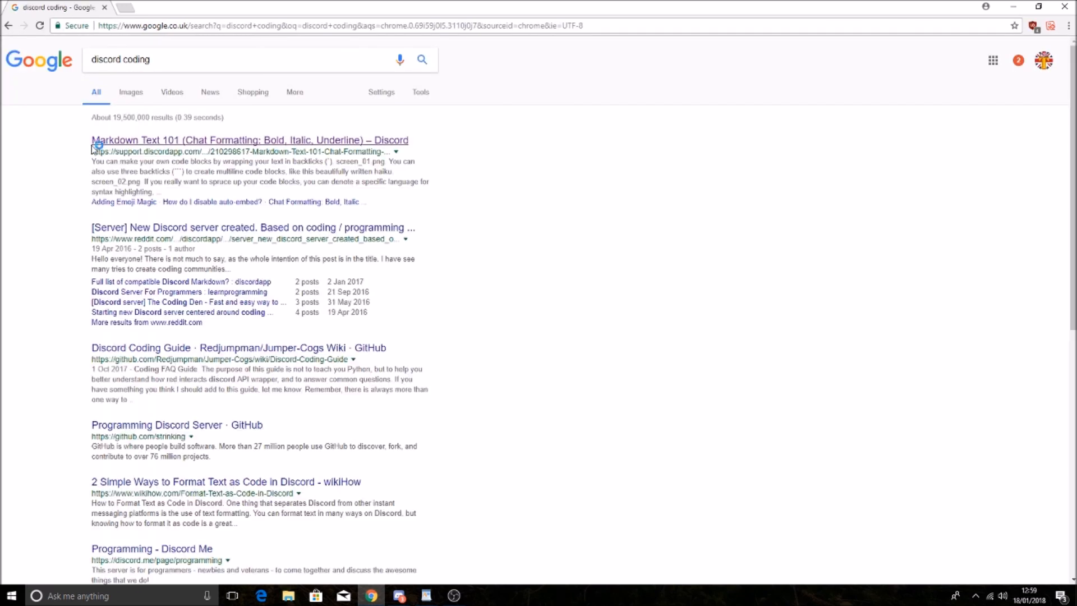
click(259, 147)
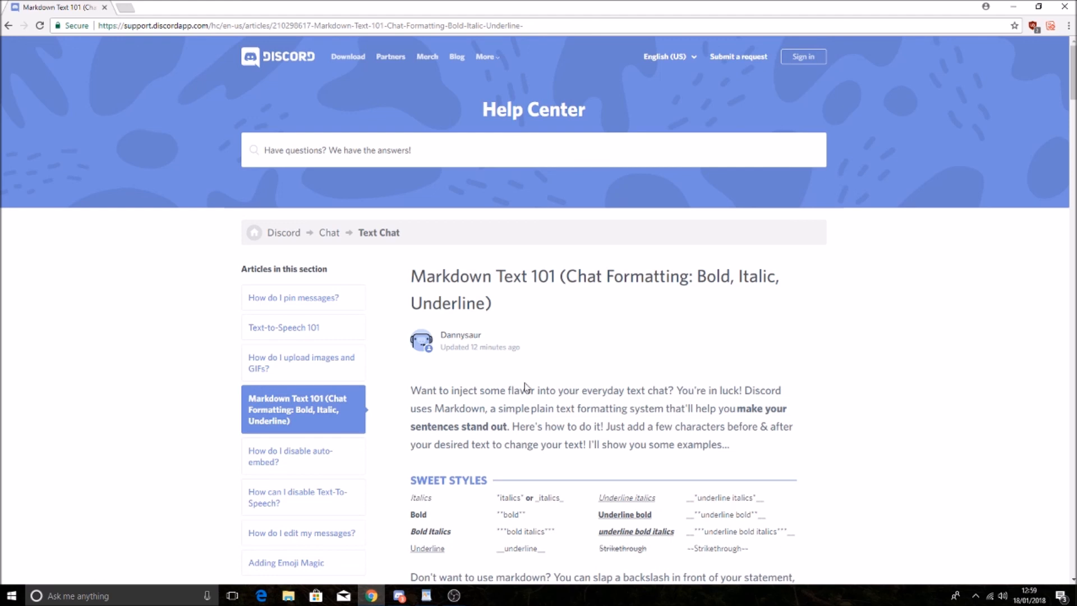
scroll(524, 386, down, 2)
scroll(524, 383, down, 1)
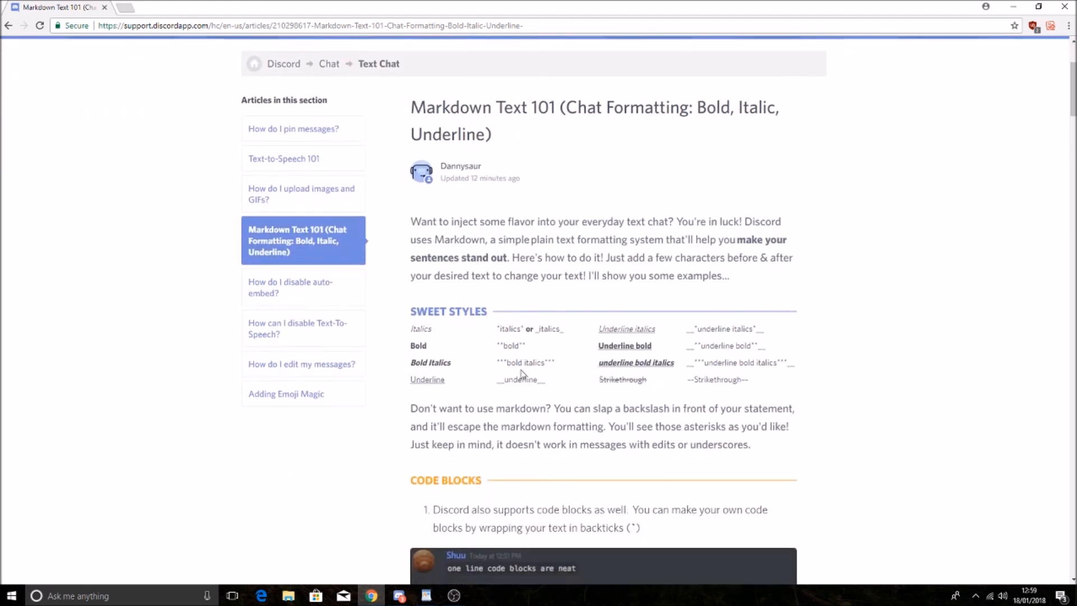
Switch to Discord and post the letter f in italics in the pictures-and-videos channel.
click(399, 595)
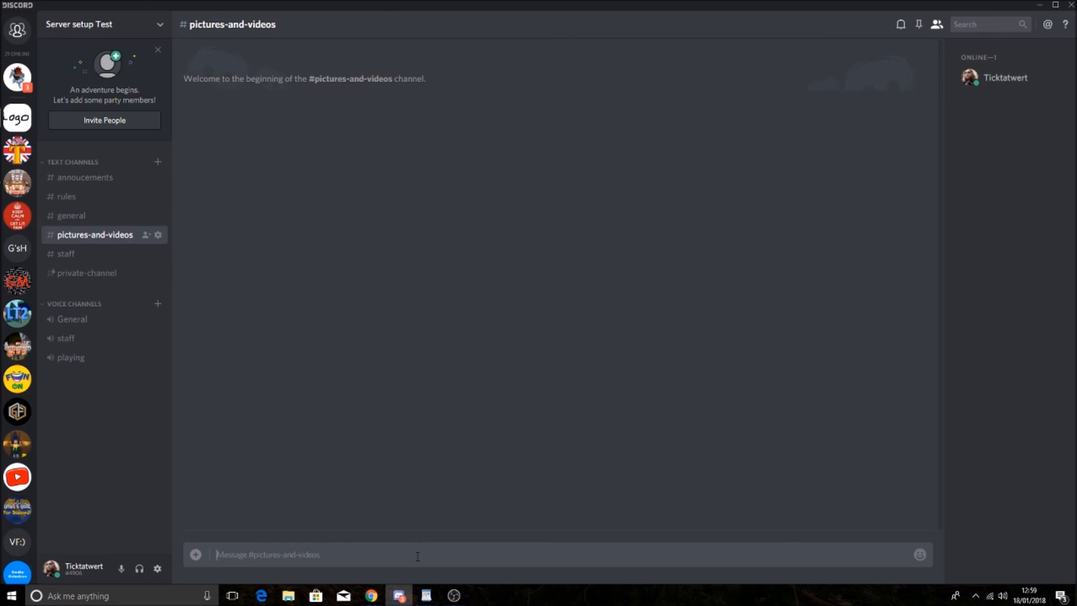
text(`)
key(Return)
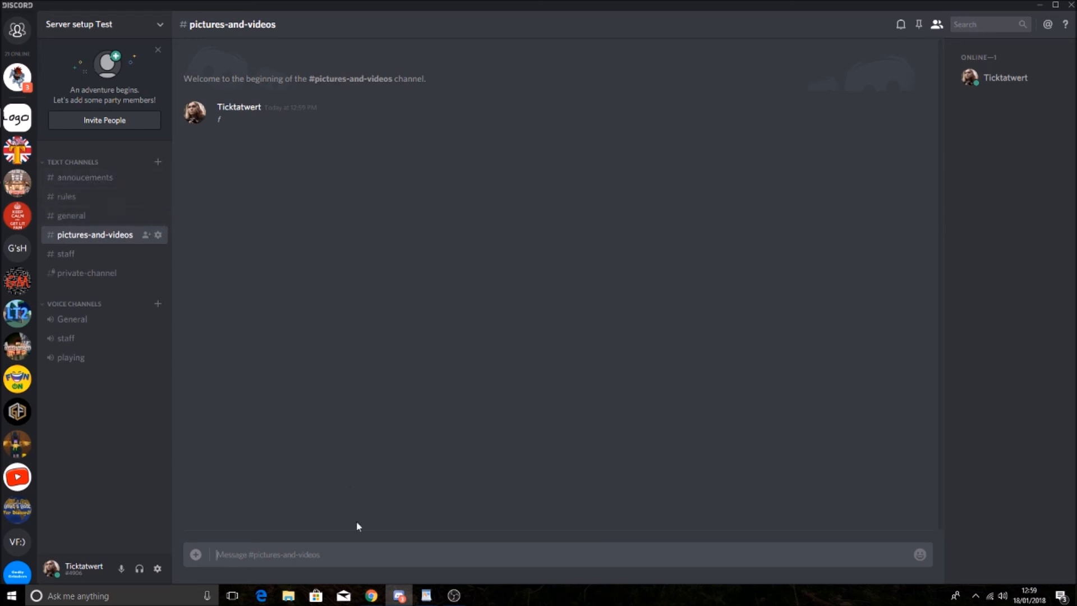
Recheck the article's text styles in Chrome, and post a bold f and a bold italic G in pictures-and-videos.
click(426, 596)
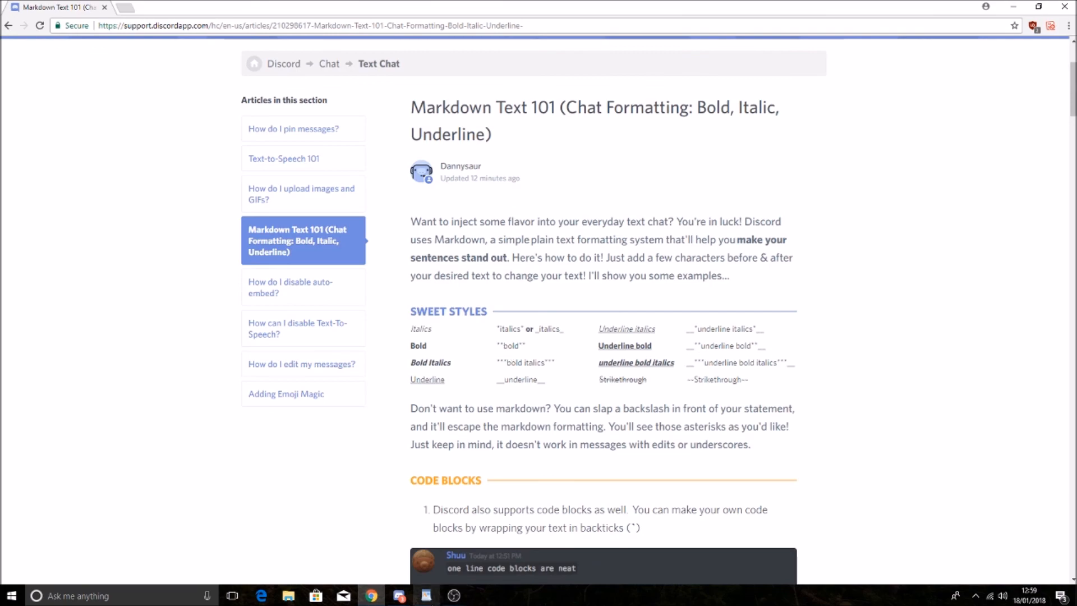
click(399, 595)
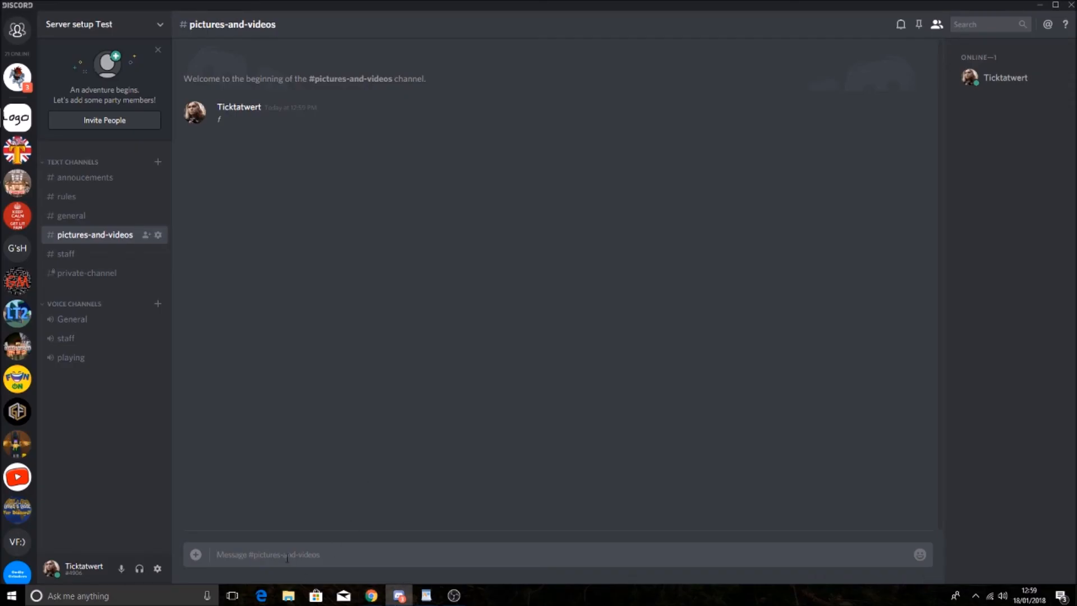
text(*)
text(**)
key(Return)
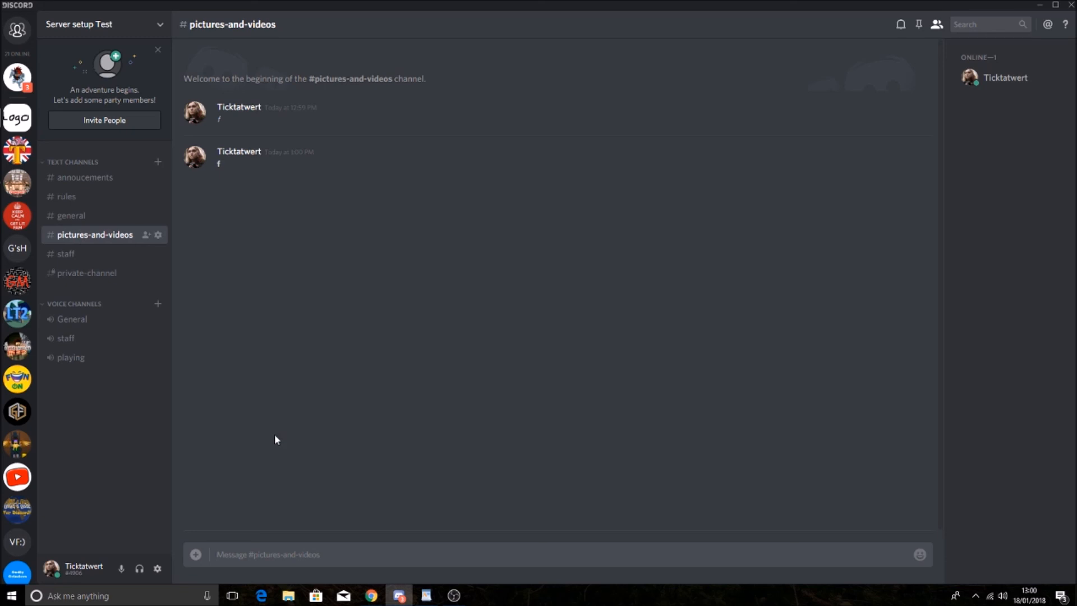
text(***G***)
key(Return)
Look up the underline syntax in the Markdown article and post an underlined k in pictures-and-videos.
click(371, 596)
scroll(507, 393, down, 2)
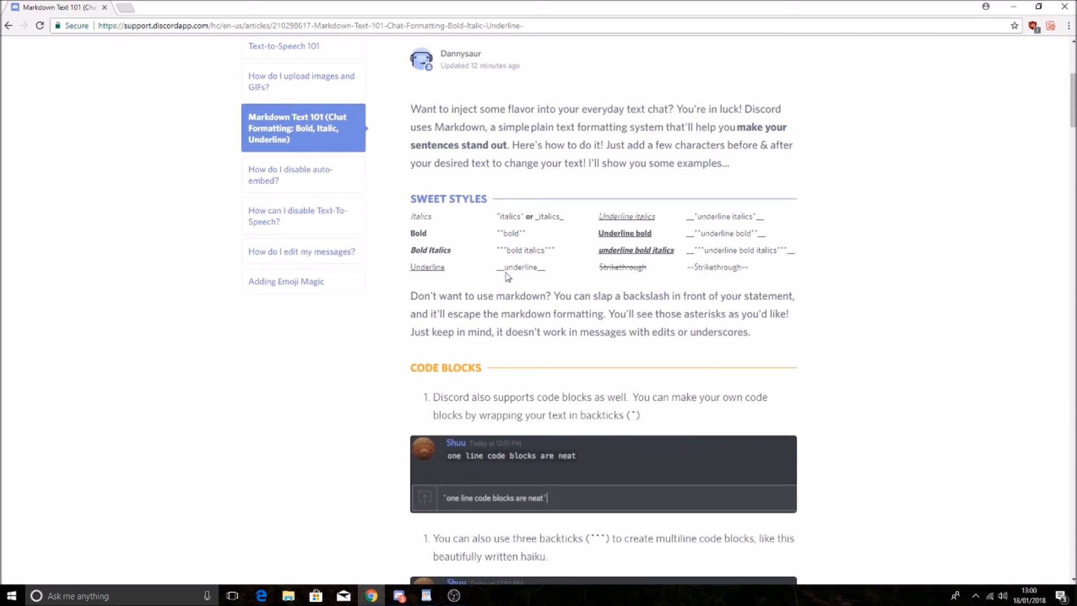
click(399, 595)
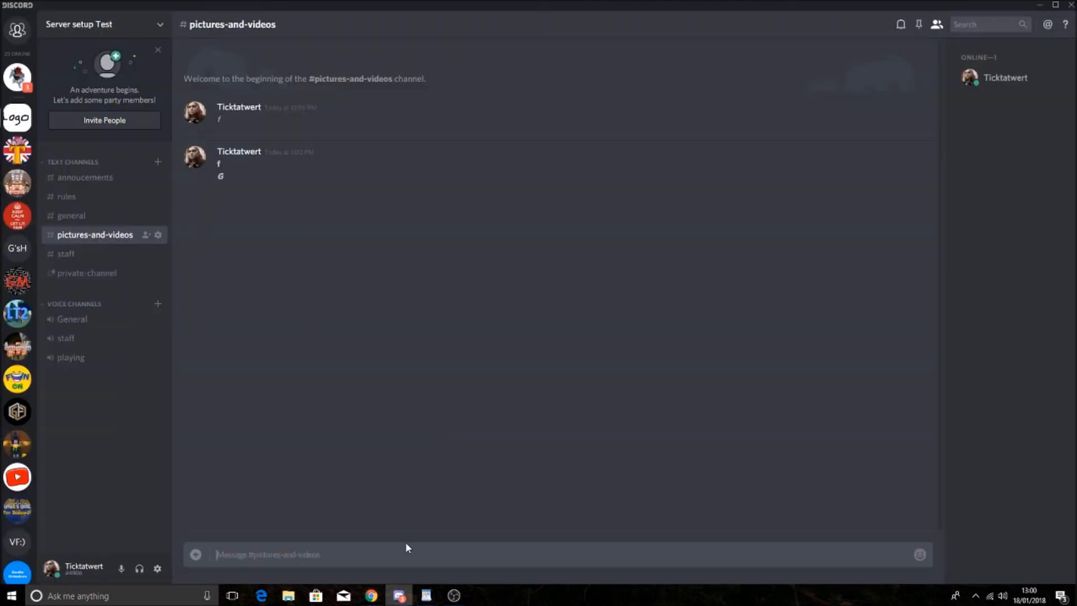
text(__k__)
key(Return)
Look up the strikethrough syntax in the Markdown article and post a struck-through k in pictures-and-videos.
click(371, 596)
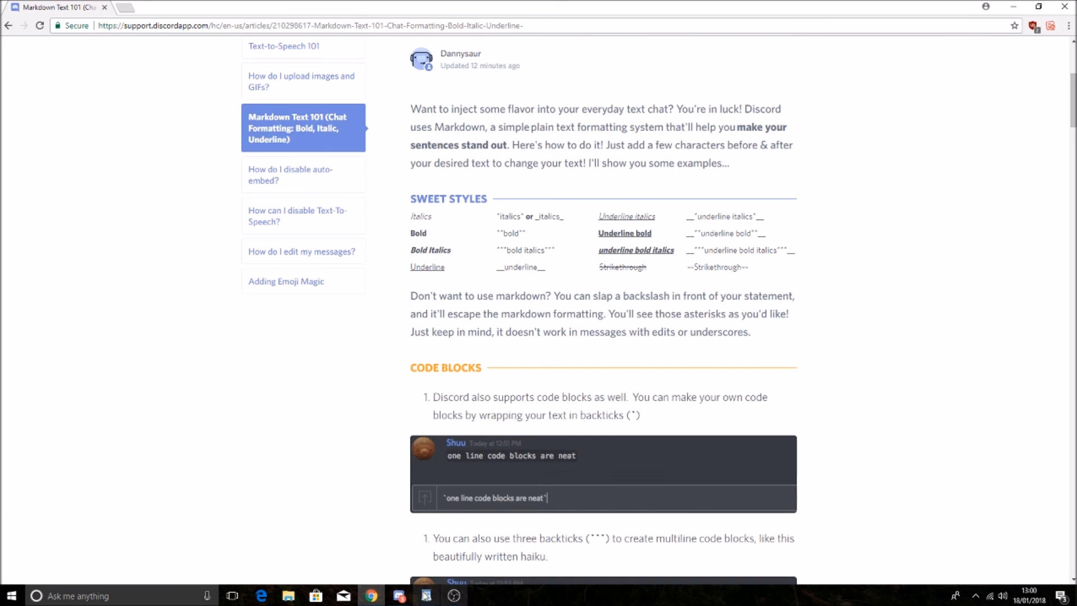
mouse_move(408, 599)
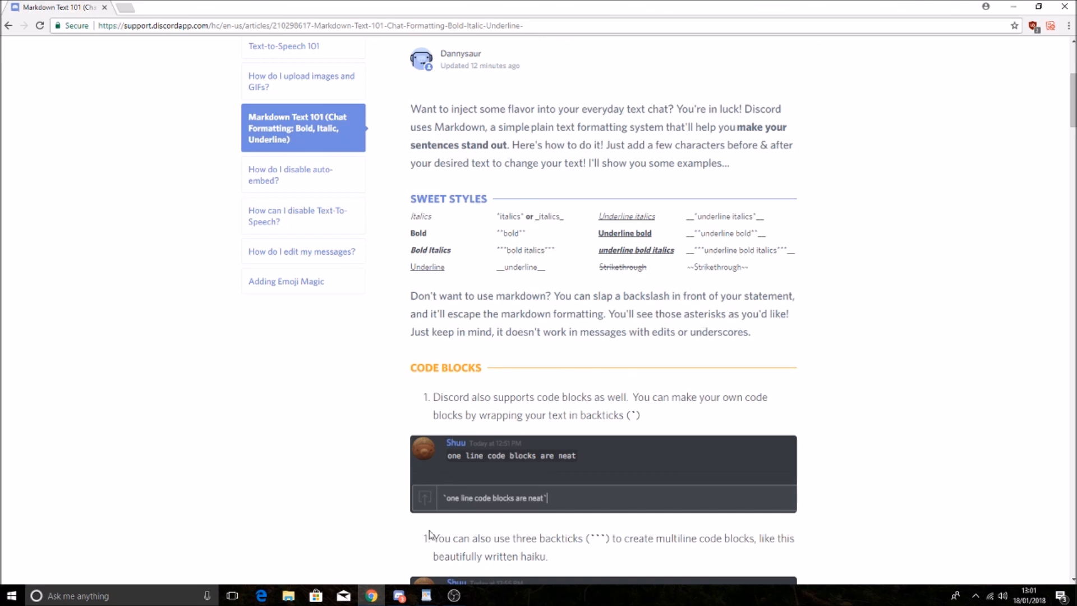
click(400, 594)
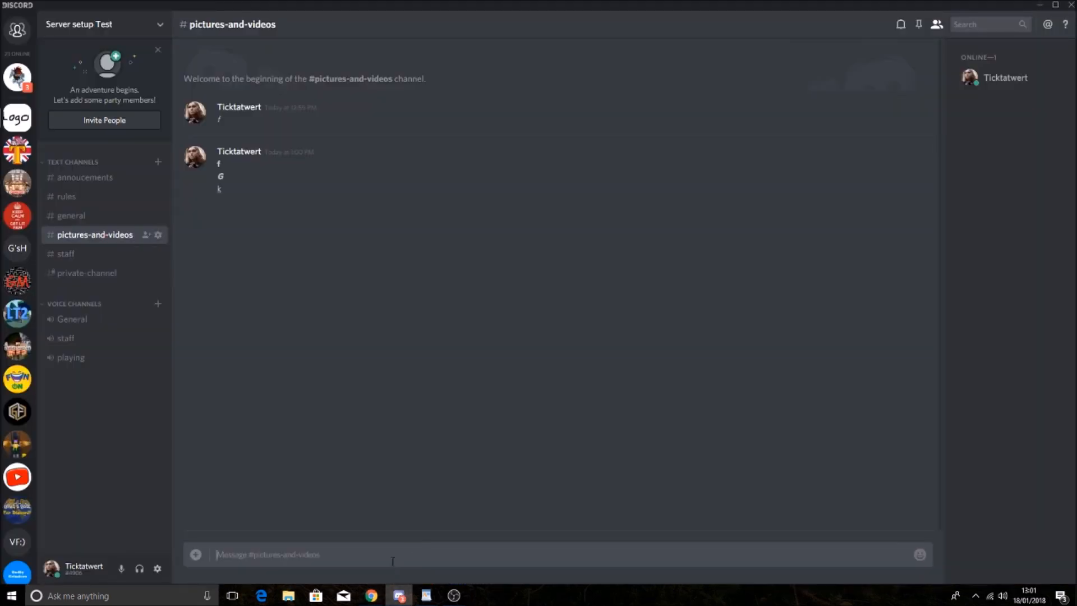
text(#)
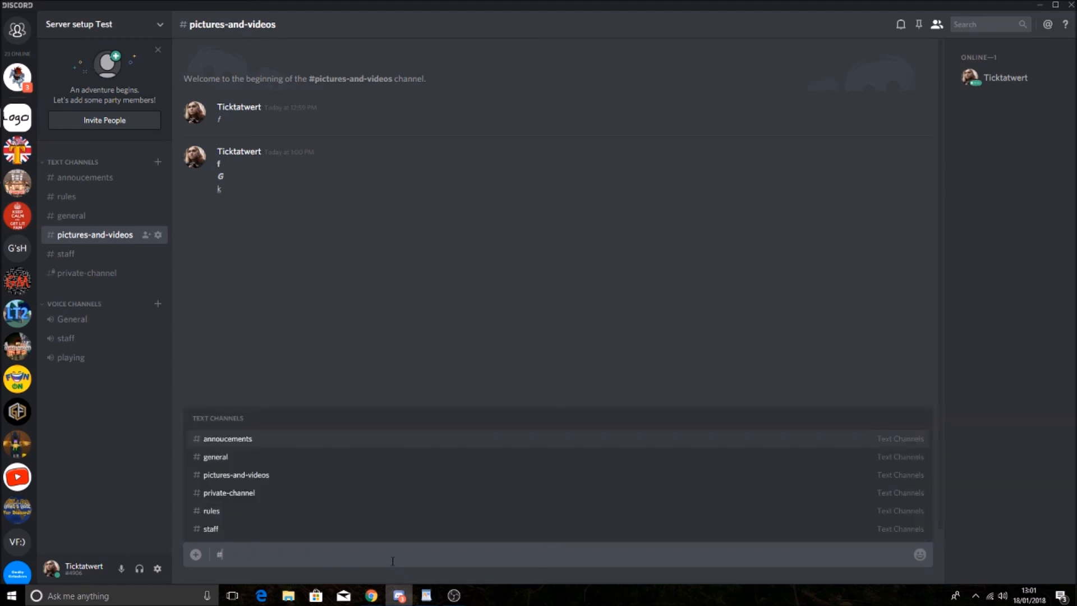
key(BackSpace)
text(--)
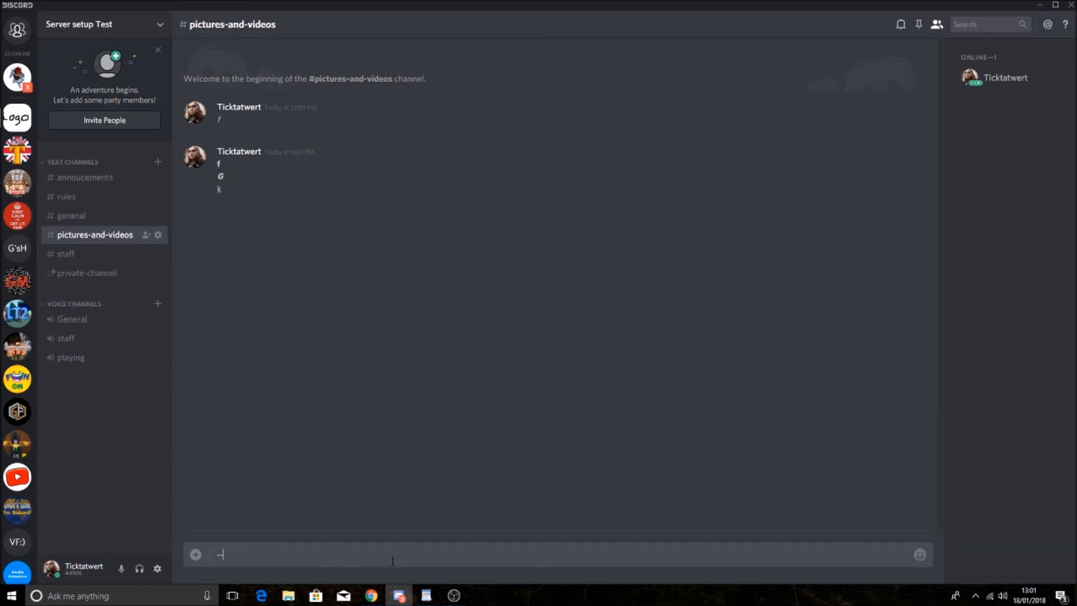
text(k-)
key(Return)
Examine the article's code block and syntax highlighting examples and copy the three backticks from the multiline code block instruction.
click(376, 594)
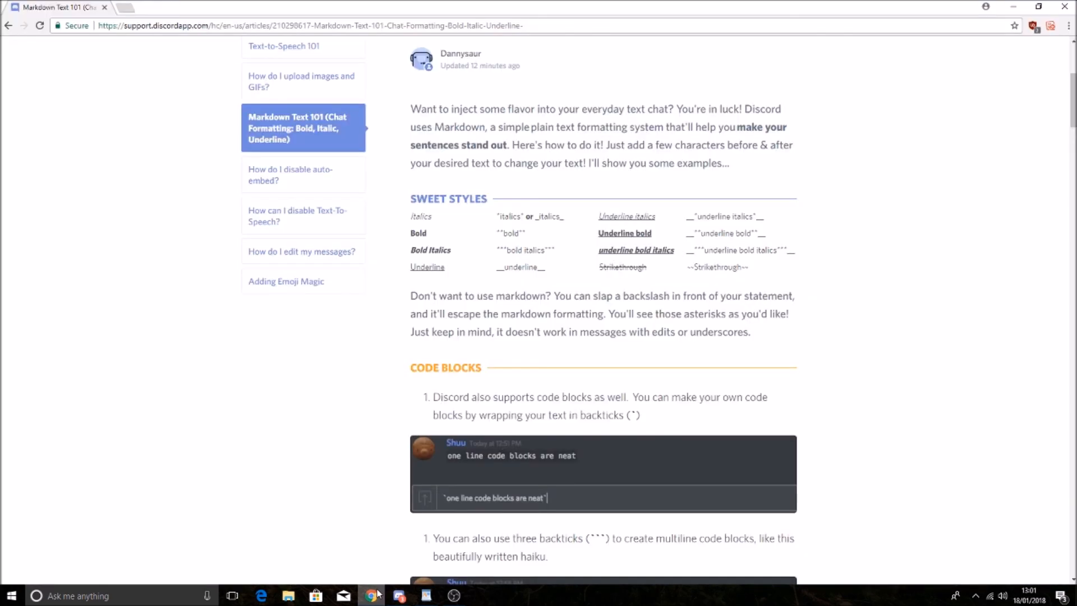
scroll(438, 295, down, 10)
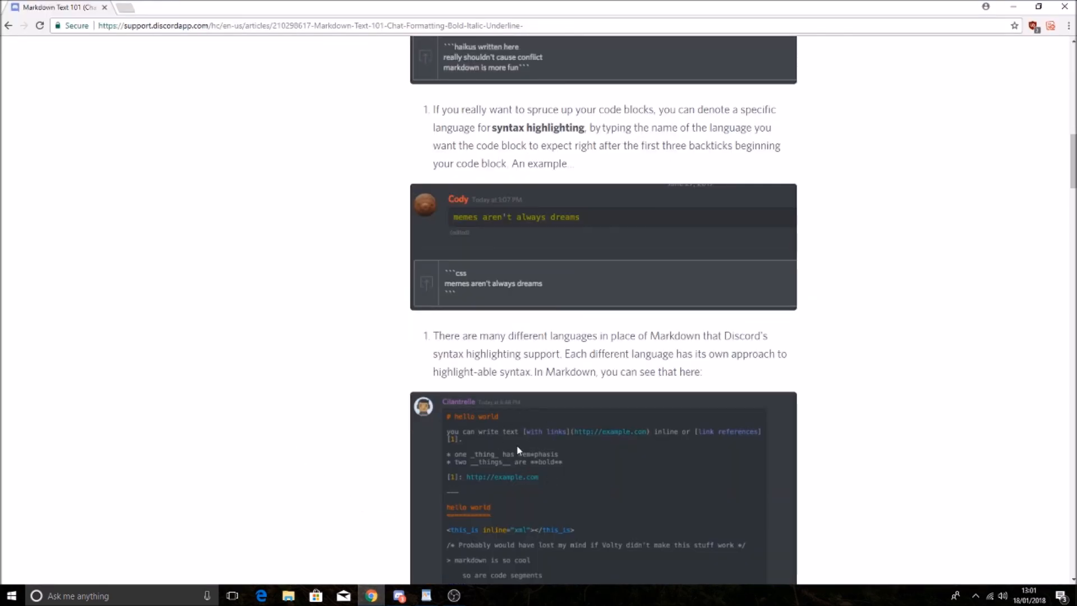
scroll(535, 415, down, 1)
scroll(533, 402, up, 3)
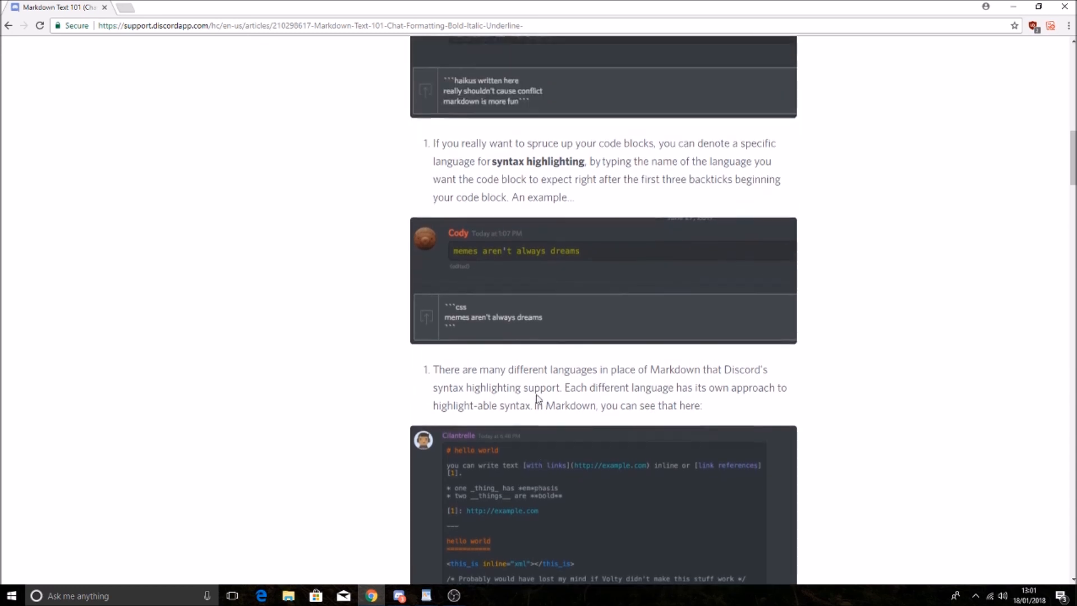
scroll(528, 359, up, 5)
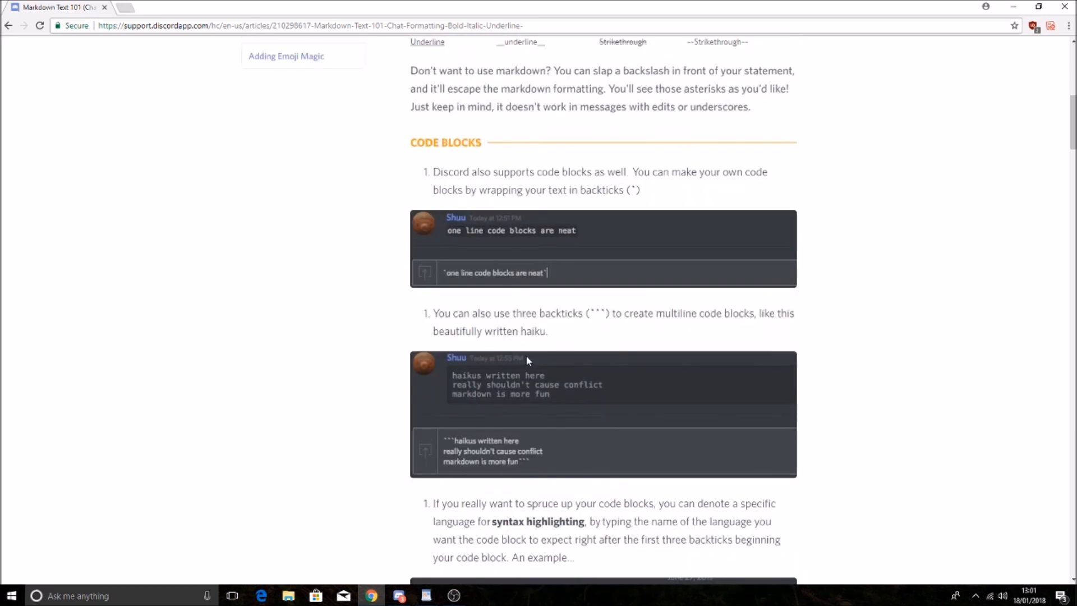
drag(604, 313, 588, 313)
key(ctrl+c)
Post ghghg in Discord's pictures-and-videos channel as a code block enclosed in the copied three backticks.
click(399, 595)
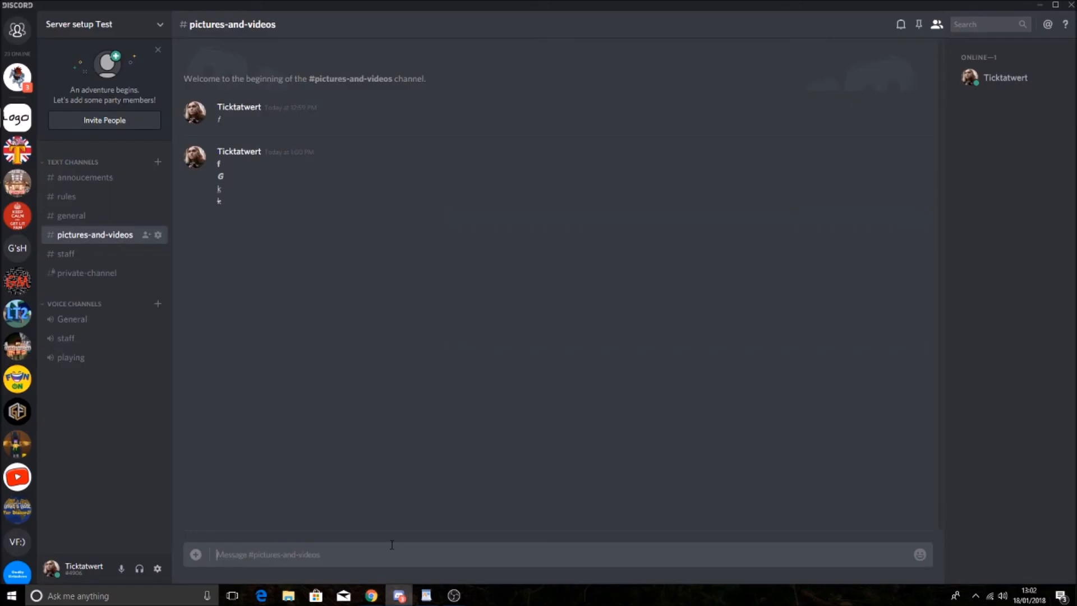
click(374, 553)
key(ctrl+v)
text(ghghg)
key(ctrl+v)
key(Return)
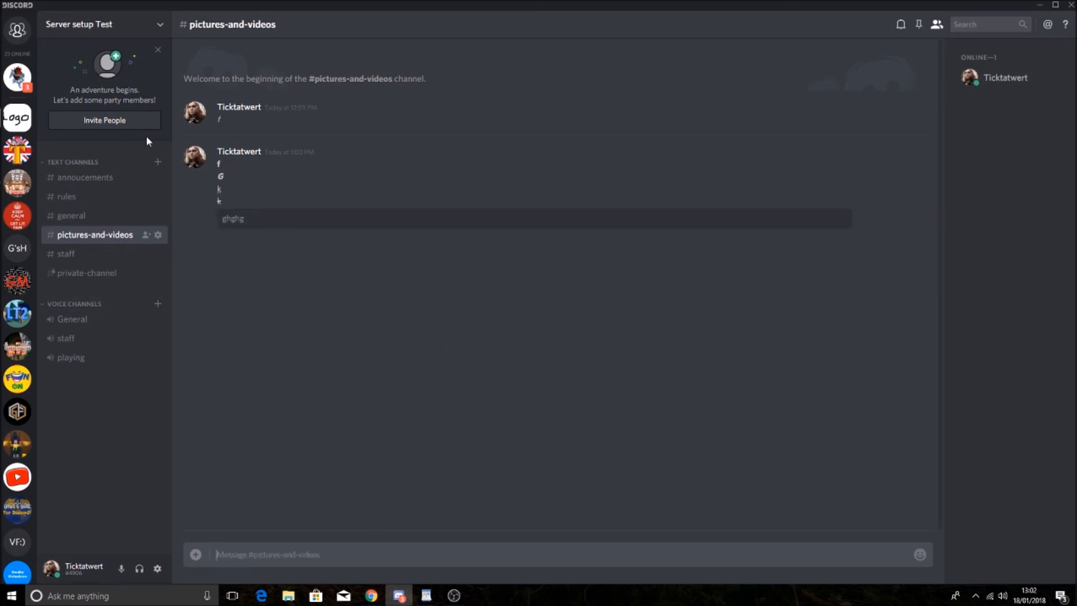
Post kk as a one-line code snippet wrapped in single backticks in pictures-and-videos.
mouse_move(227, 218)
mouse_down()
mouse_move(244, 218)
mouse_move(222, 218)
mouse_up()
click(283, 560)
text(`kk`)
key(Return)
click(99, 201)
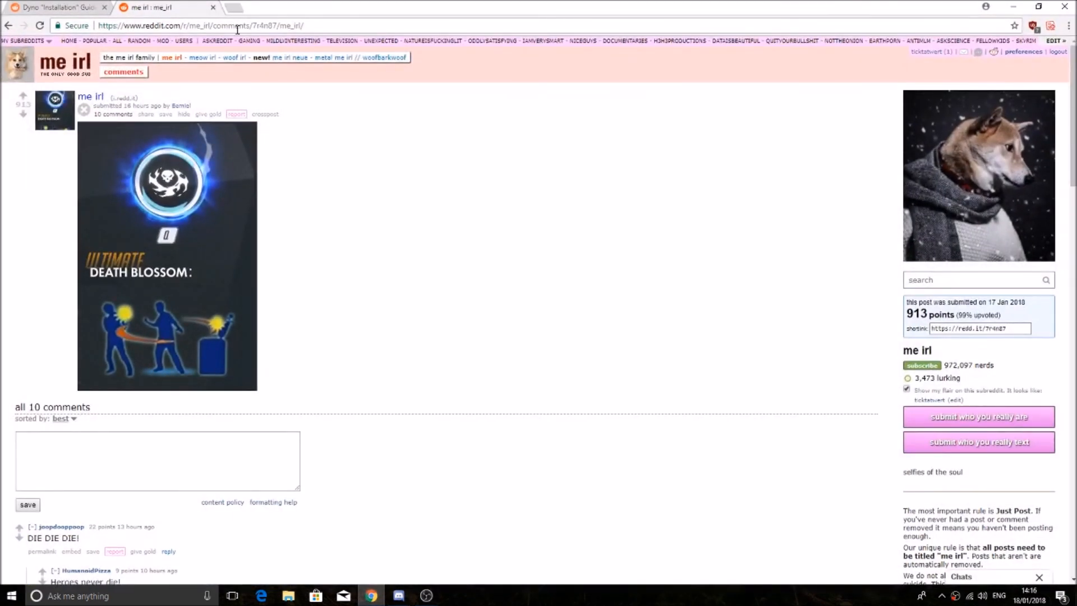
Search the web in Chrome for "discord bot", open the Discord Bot List site and look over its certified bots.
click(238, 28)
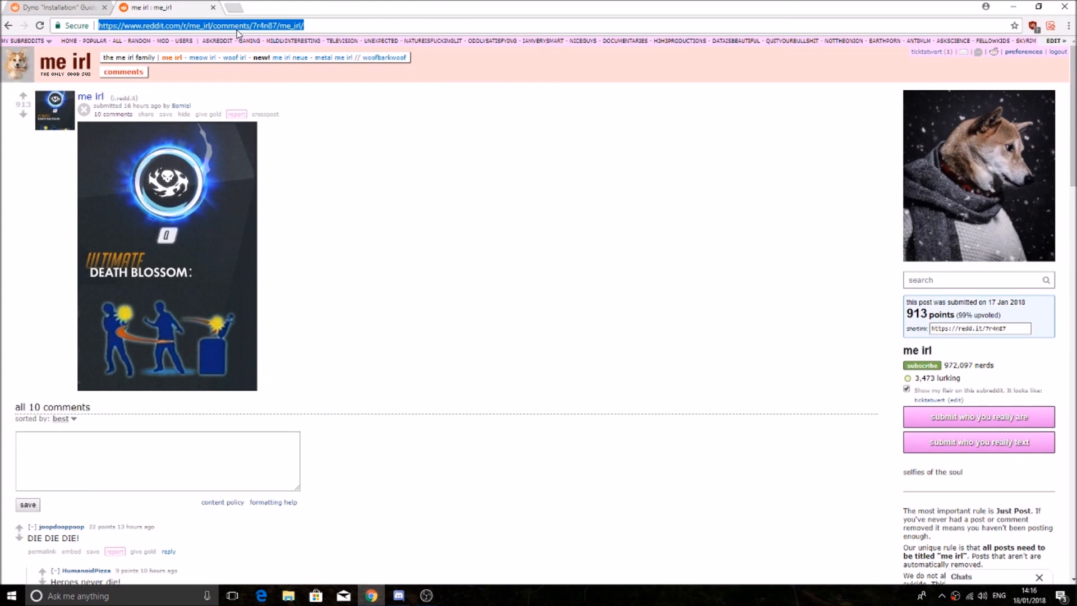
text(discord)
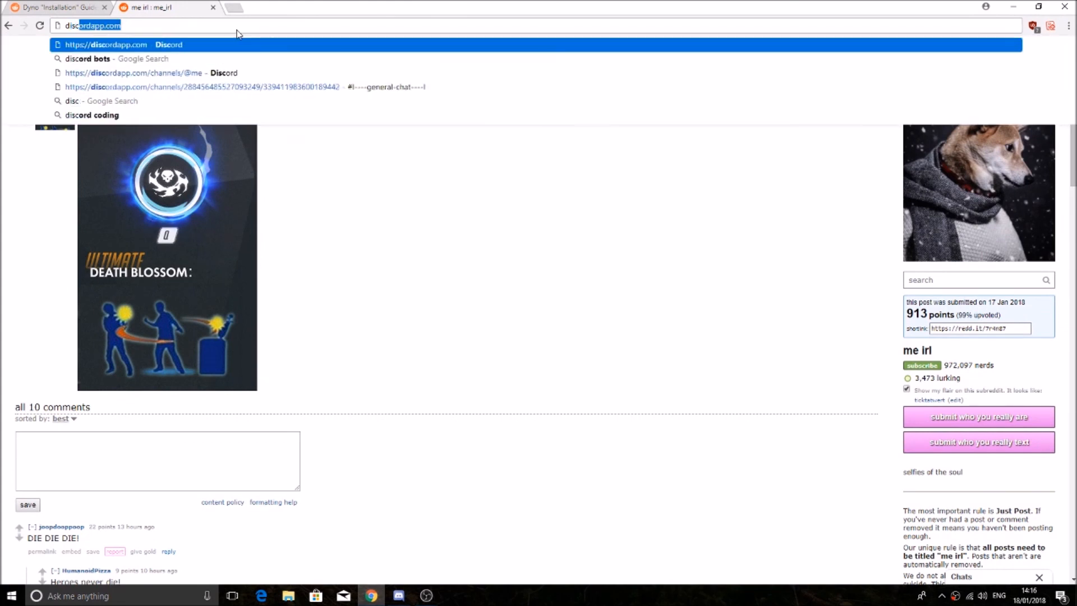
text( bot)
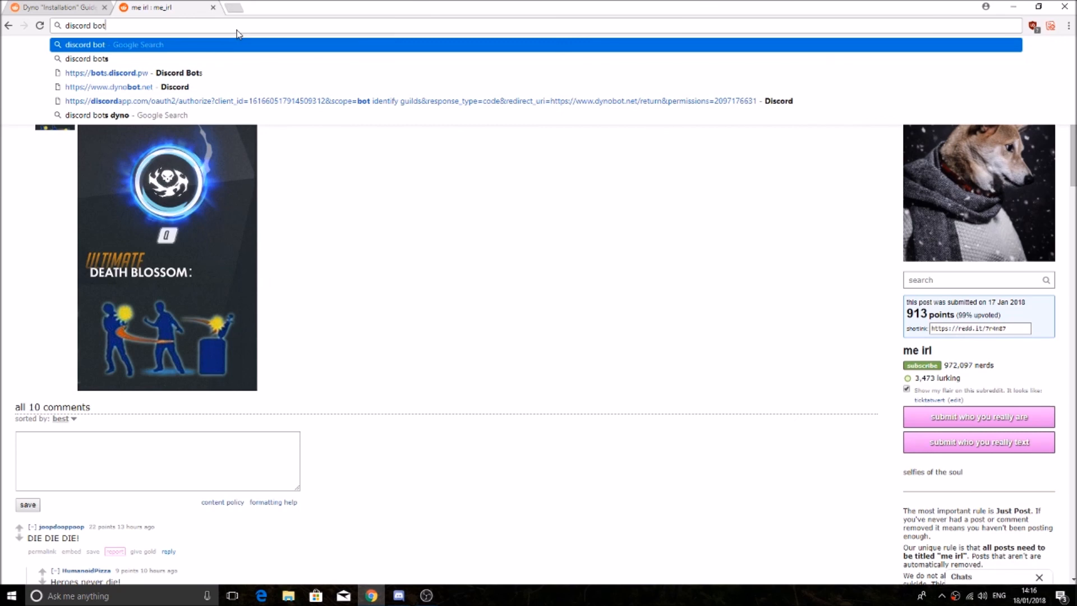
key(Return)
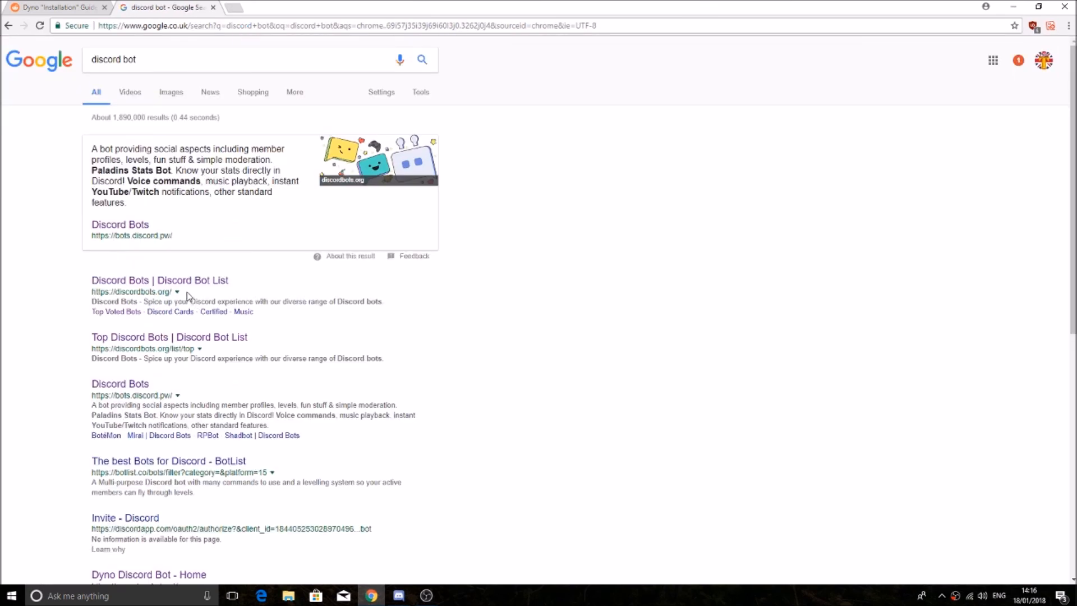
click(187, 284)
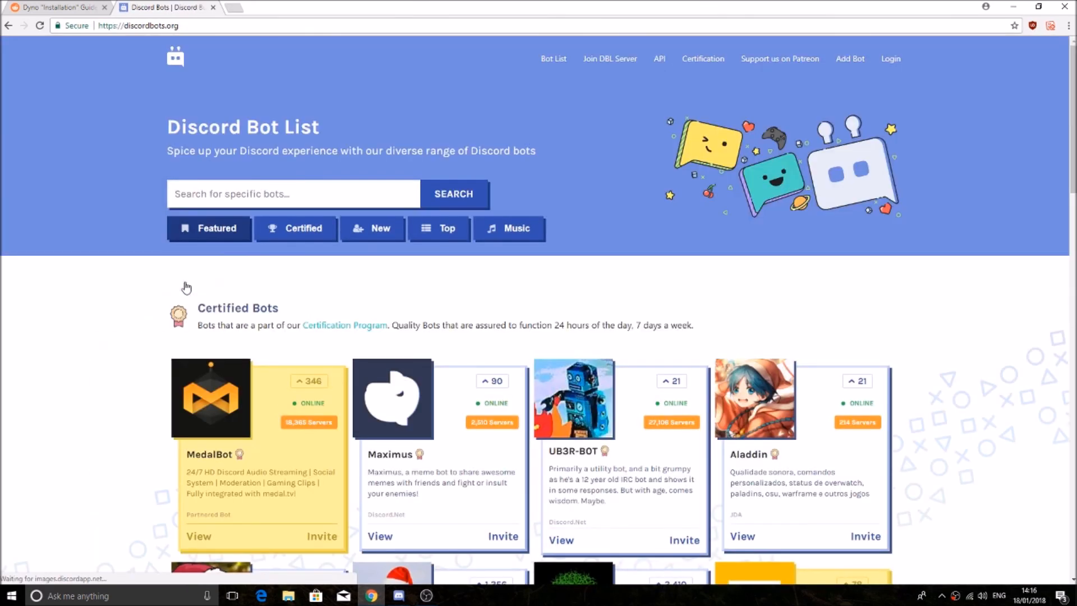
scroll(187, 287, down, 3)
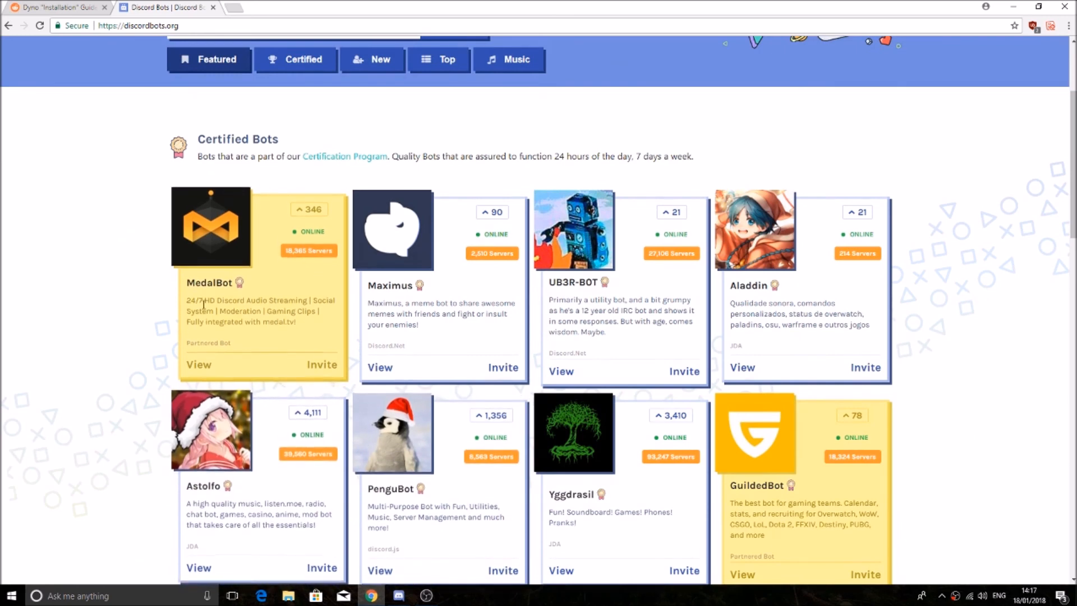
scroll(237, 166, up, 3)
Search the Discord Bot List for "dyno" and open the Dyno bot's invite page.
click(260, 192)
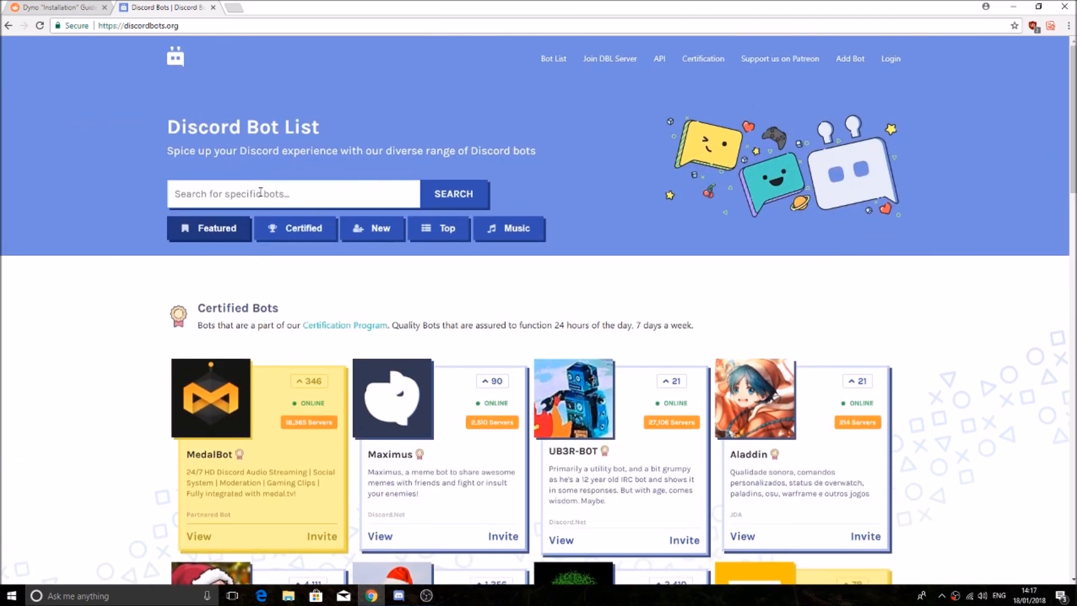
text(du)
key(BackSpace)
text(yno)
key(Return)
click(330, 516)
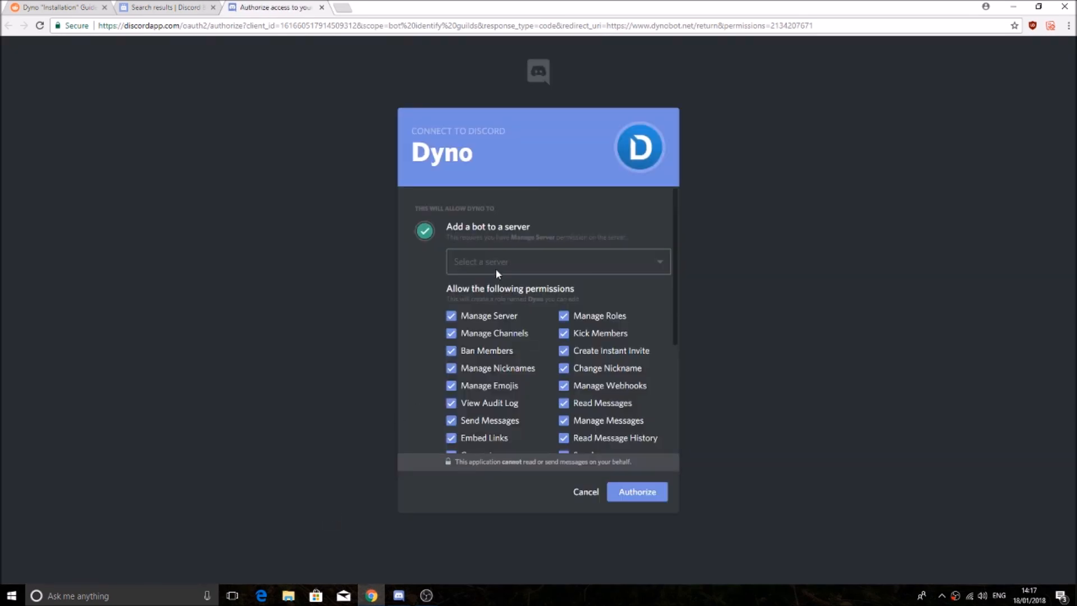
Examine the server selection and the permissions requested on Dyno's authorization page.
click(654, 259)
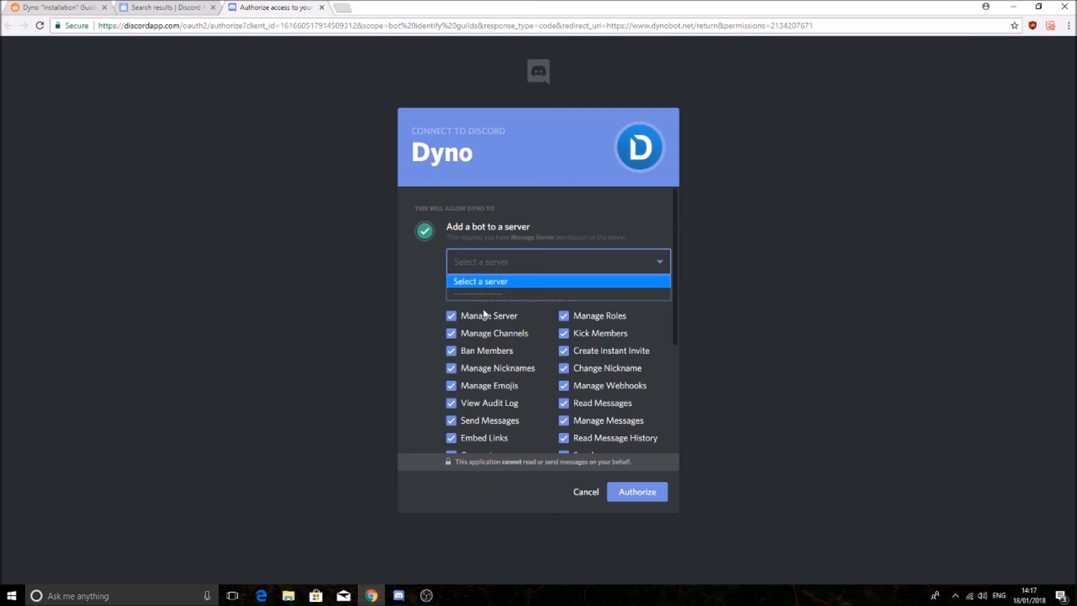
scroll(487, 256, down, 2)
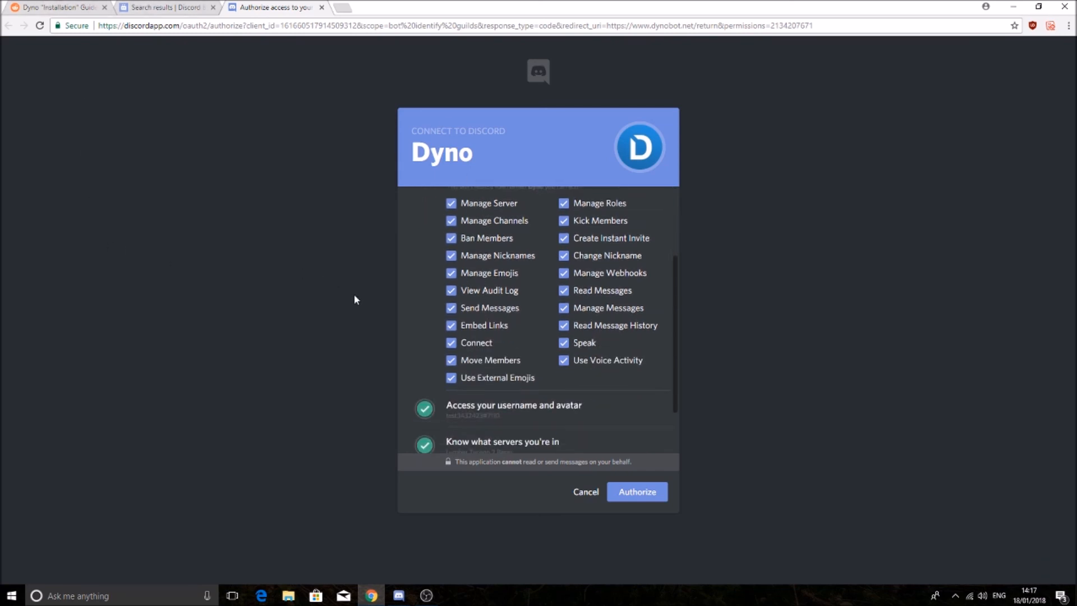
scroll(494, 334, down, 1)
scroll(494, 334, down, 1)
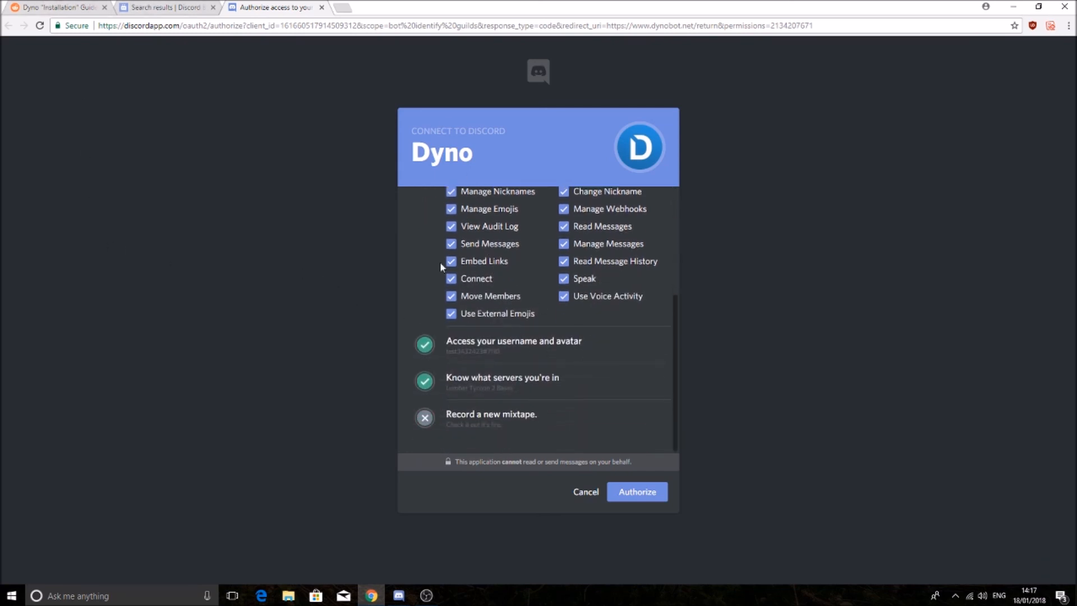
scroll(486, 259, up, 5)
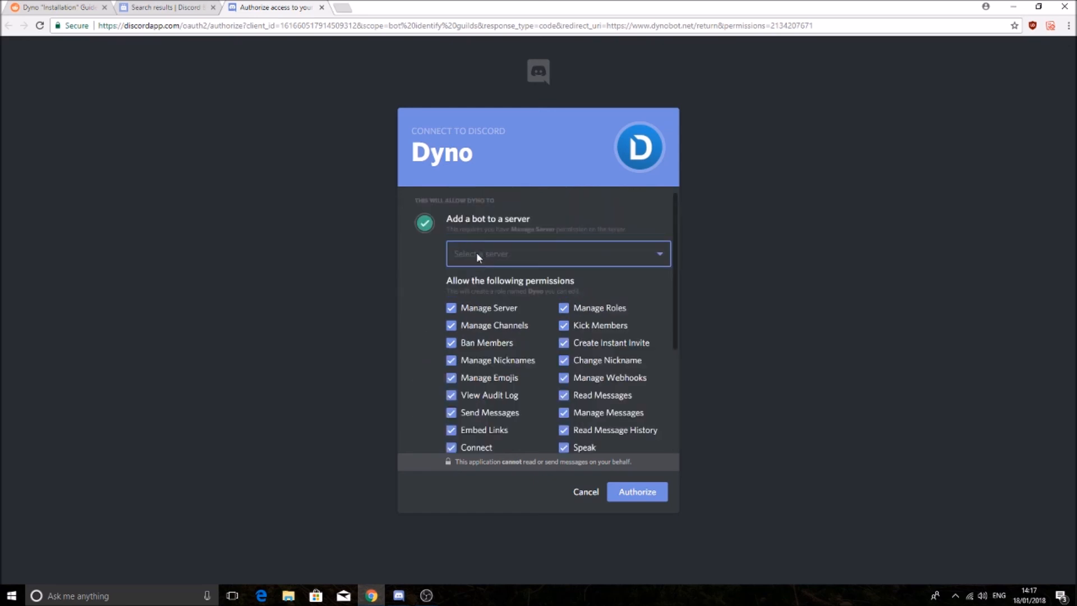
click(478, 257)
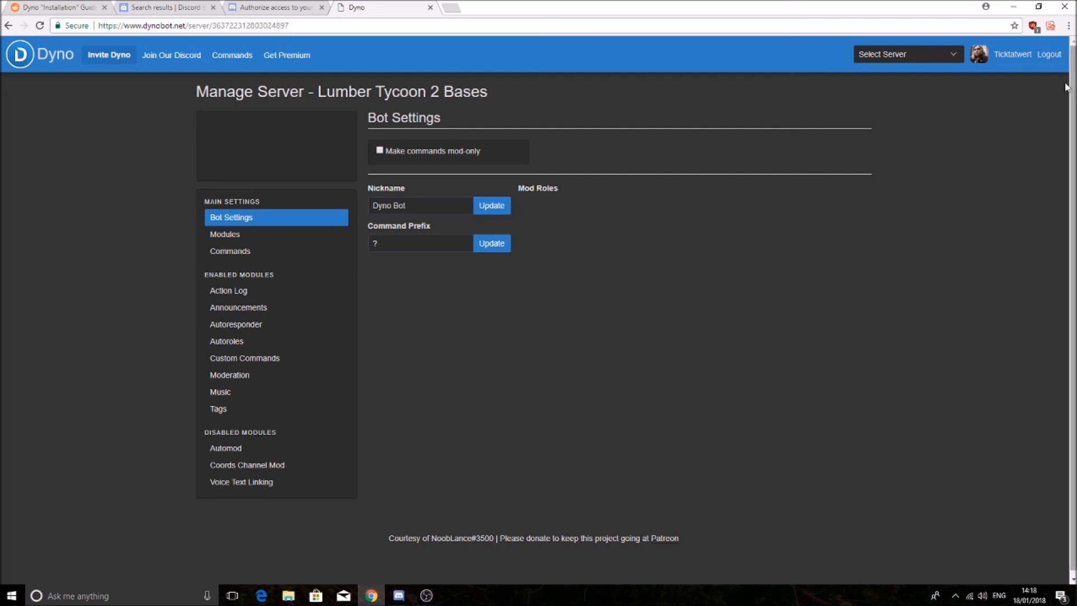
Check the server list and bot nickname on Dyno's Manage Server page, and re-enter ? as the command prefix.
click(947, 54)
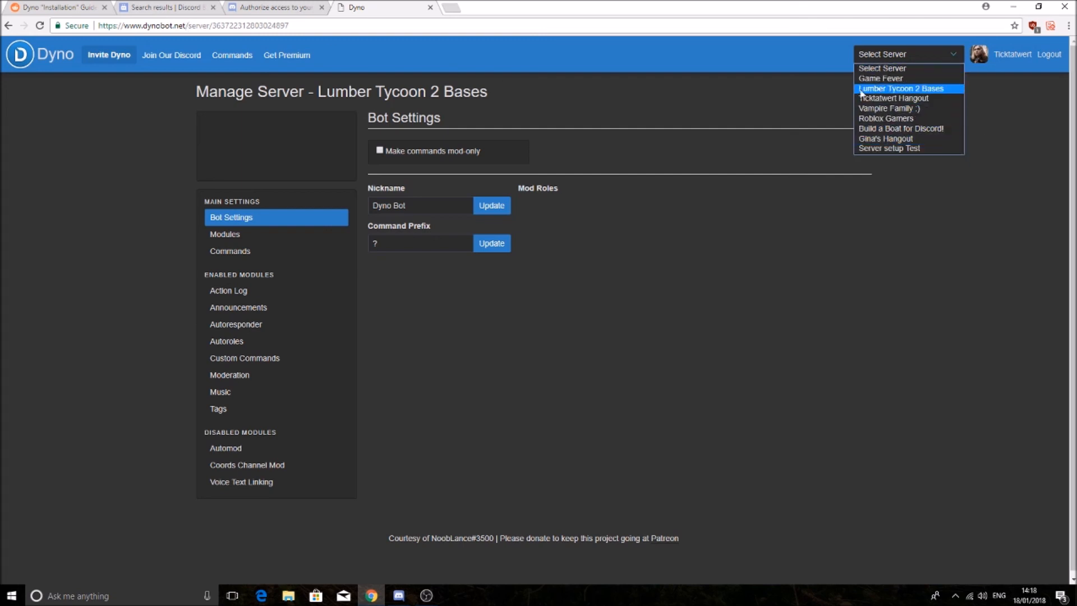
double_click(398, 205)
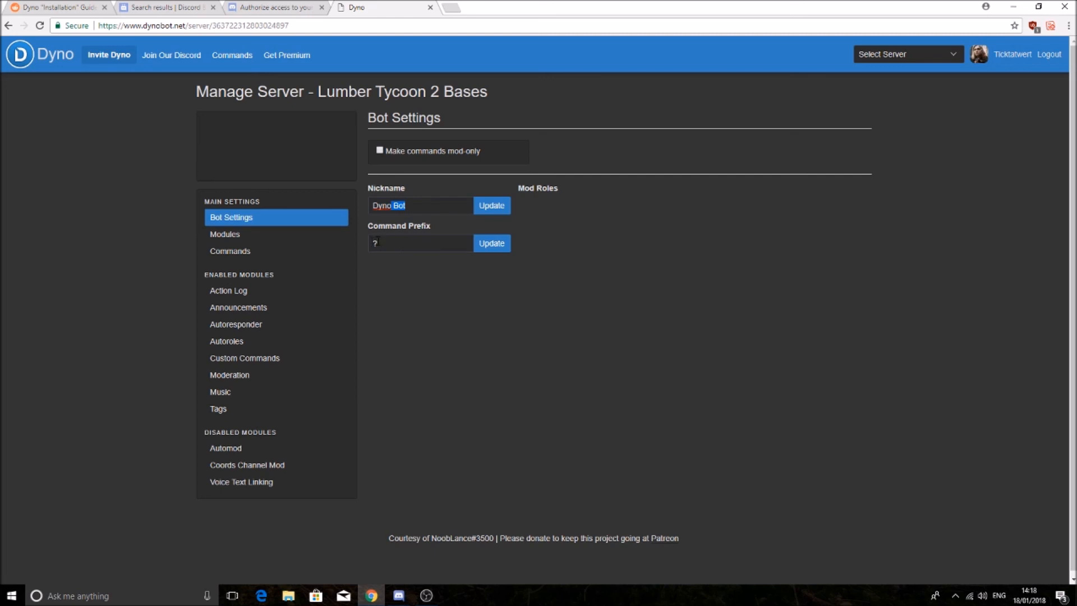
click(377, 243)
key(BackSpace)
text(?)
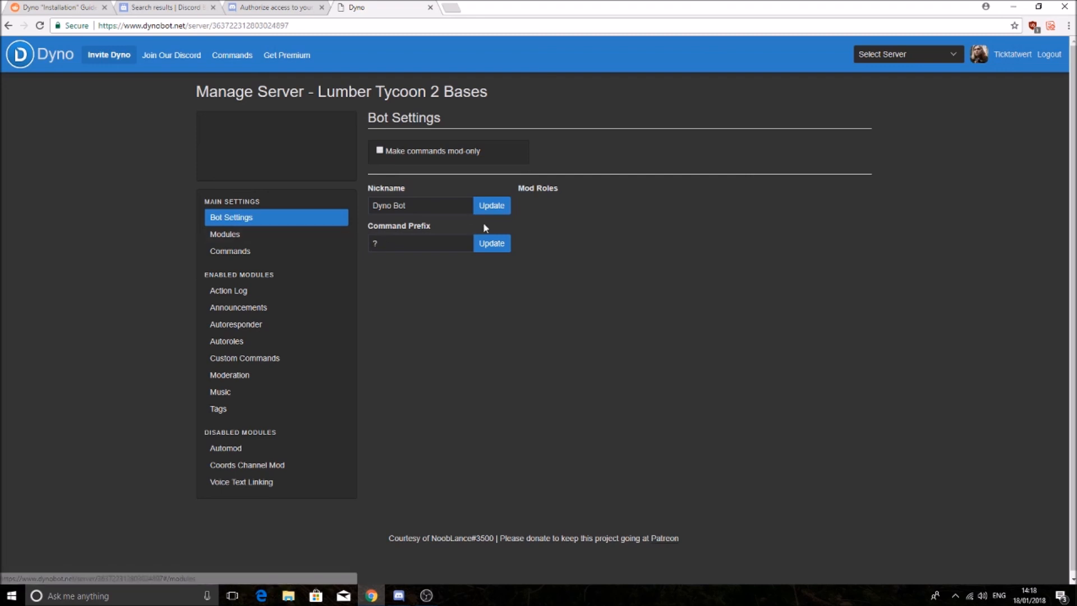
Look over Dyno's module list and the event options of its Action Log module.
click(296, 234)
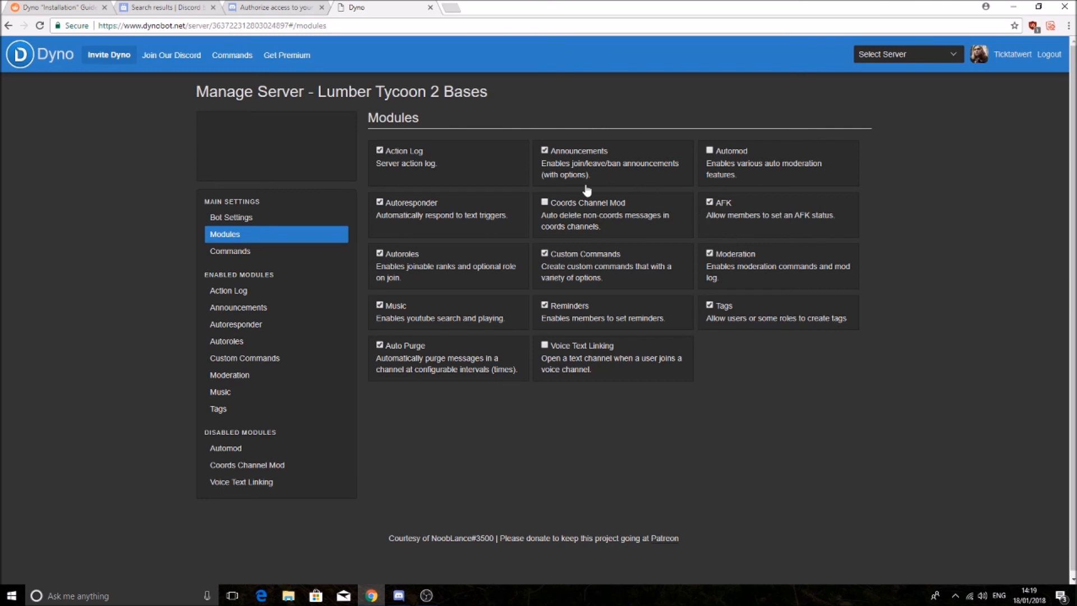
click(227, 290)
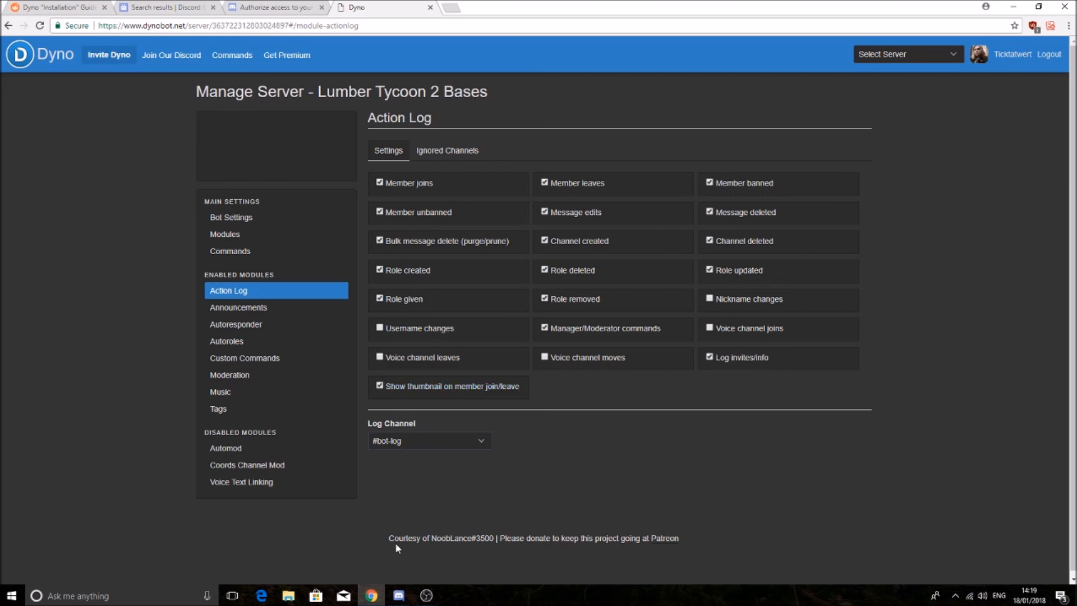
Switch to Discord and examine Dyno's logged events in the bot-log channel of the Lumber Tycoon 2 Bases server.
click(399, 595)
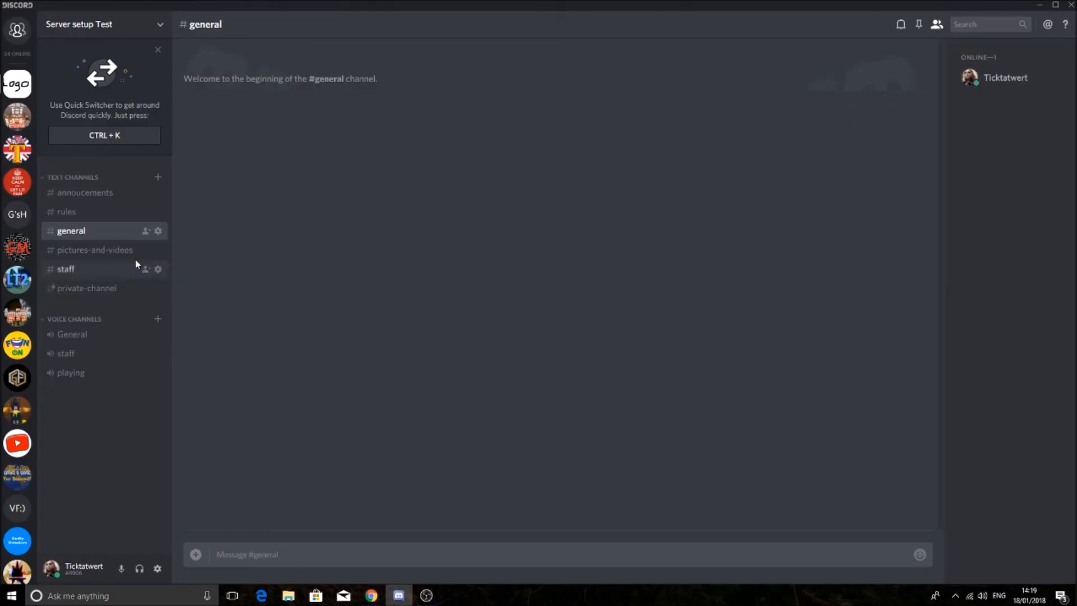
click(17, 122)
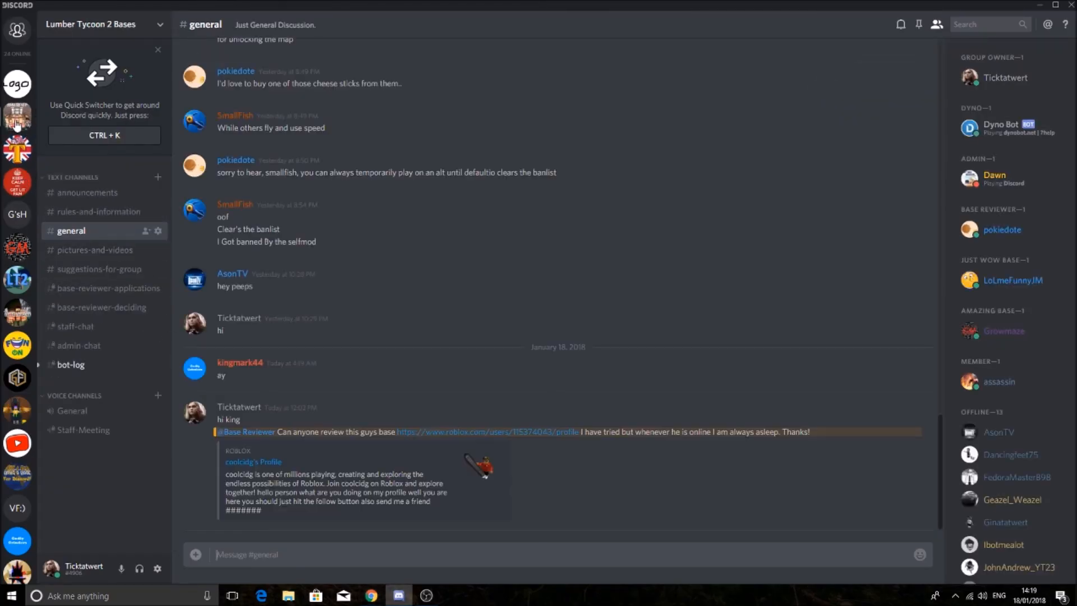
click(94, 367)
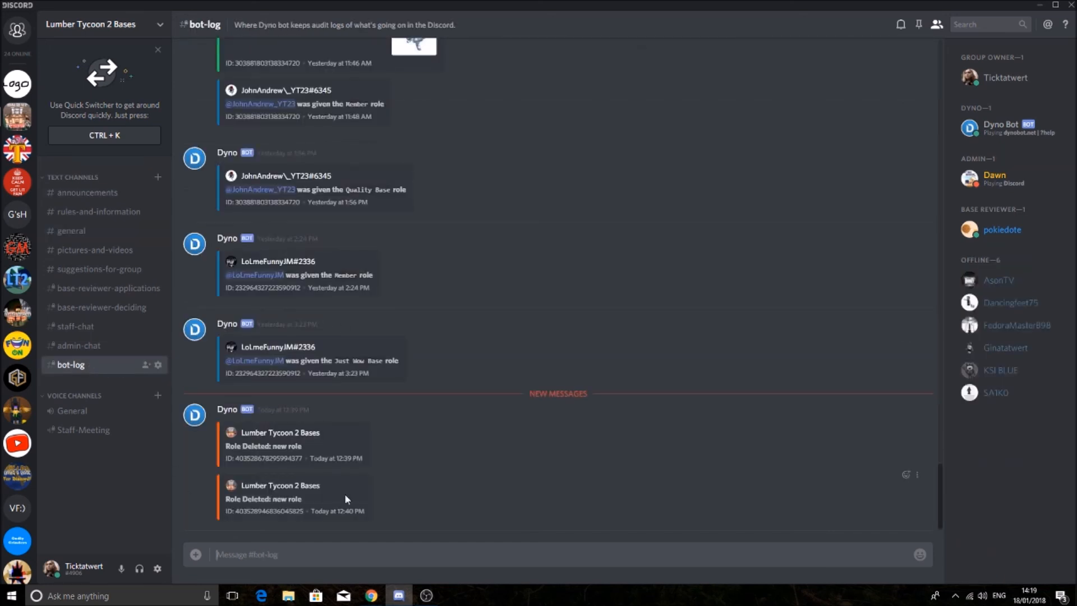
scroll(450, 345, up, 10)
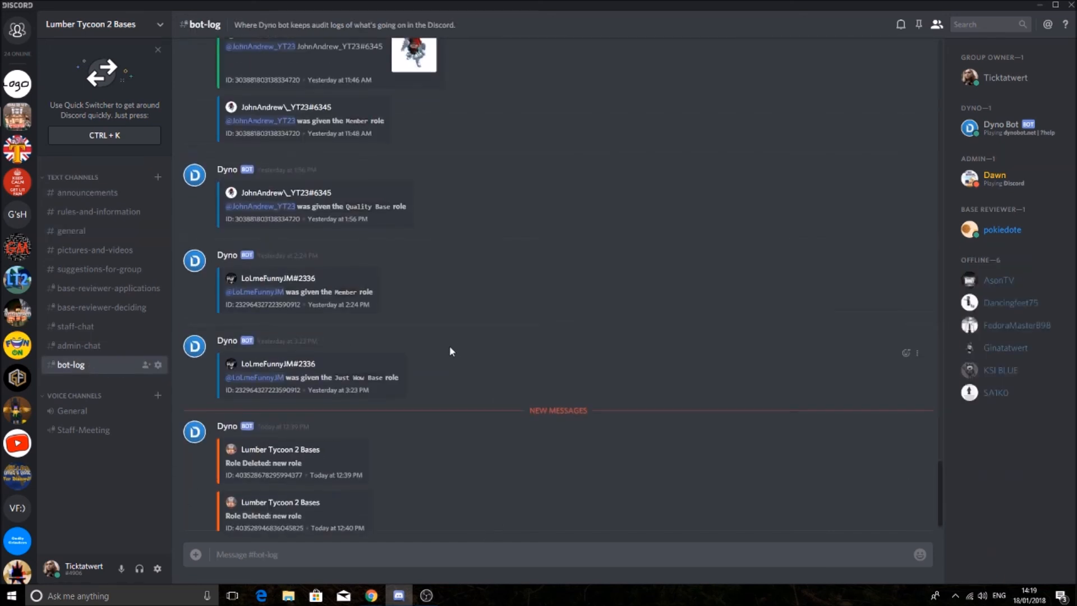
scroll(282, 263, up, 5)
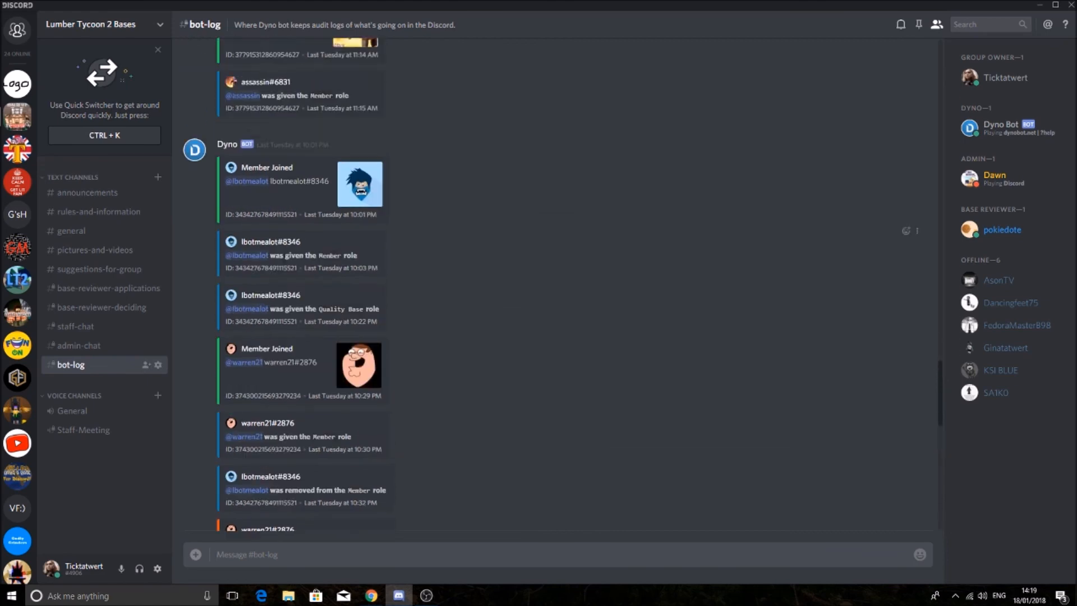
scroll(295, 286, down, 7)
scroll(300, 292, up, 16)
scroll(330, 307, down, 8)
scroll(331, 308, down, 10)
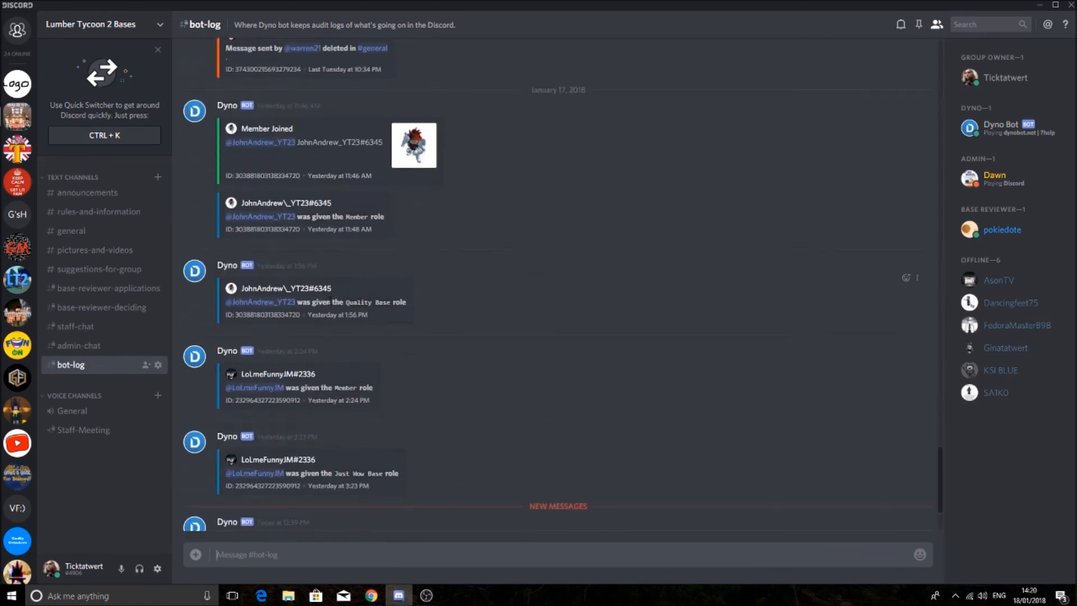
Switch back to Chrome and choose #bot-log as the Action Log's log channel.
click(371, 595)
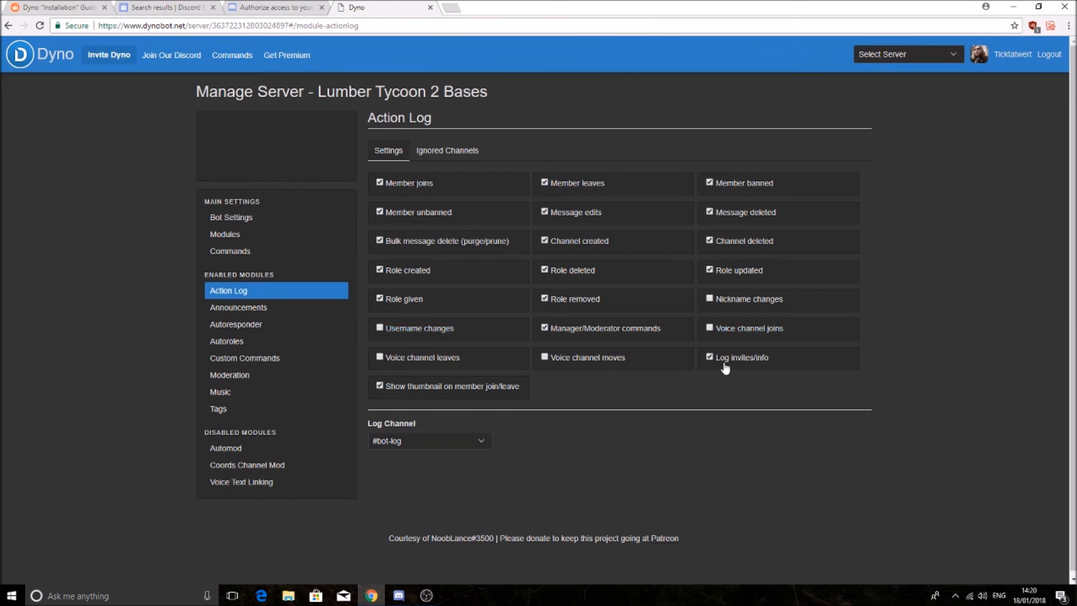
click(390, 447)
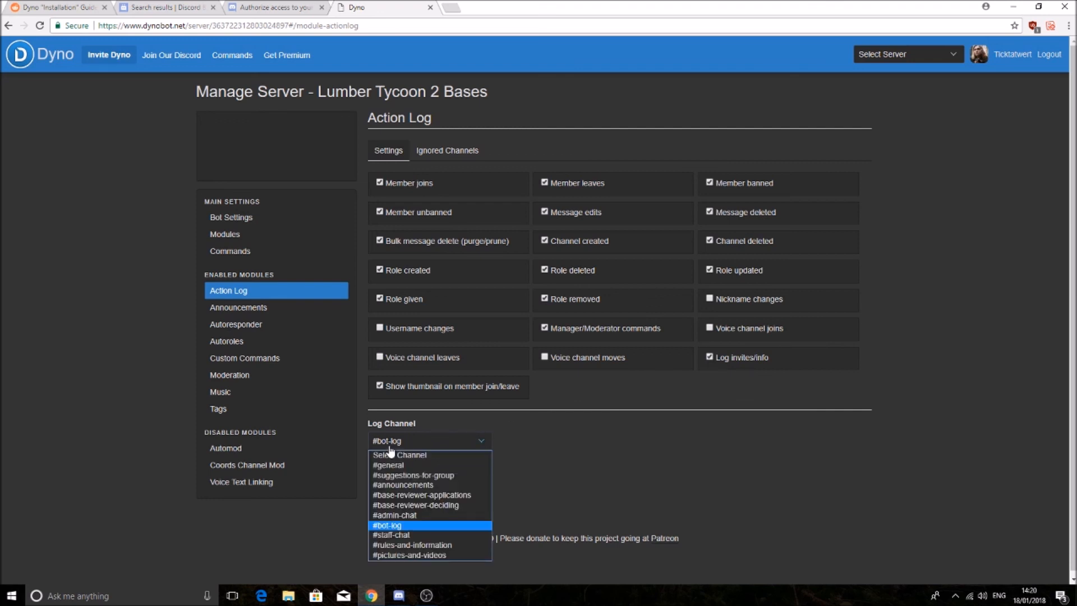
click(401, 526)
Review the join message and available variables in Dyno's Announcements module, and save the join message.
click(288, 307)
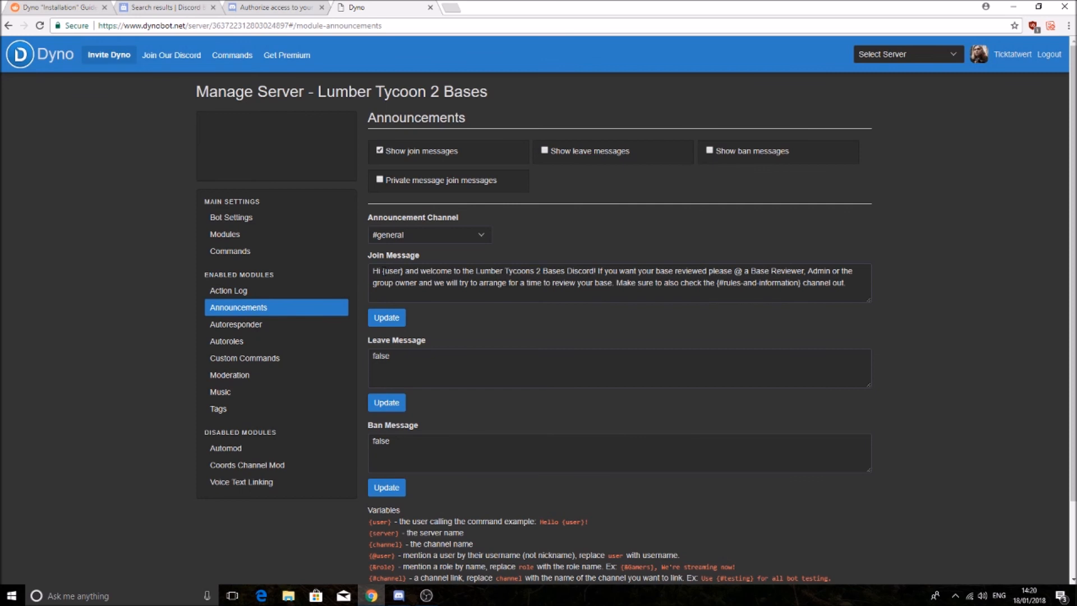
scroll(504, 541, down, 2)
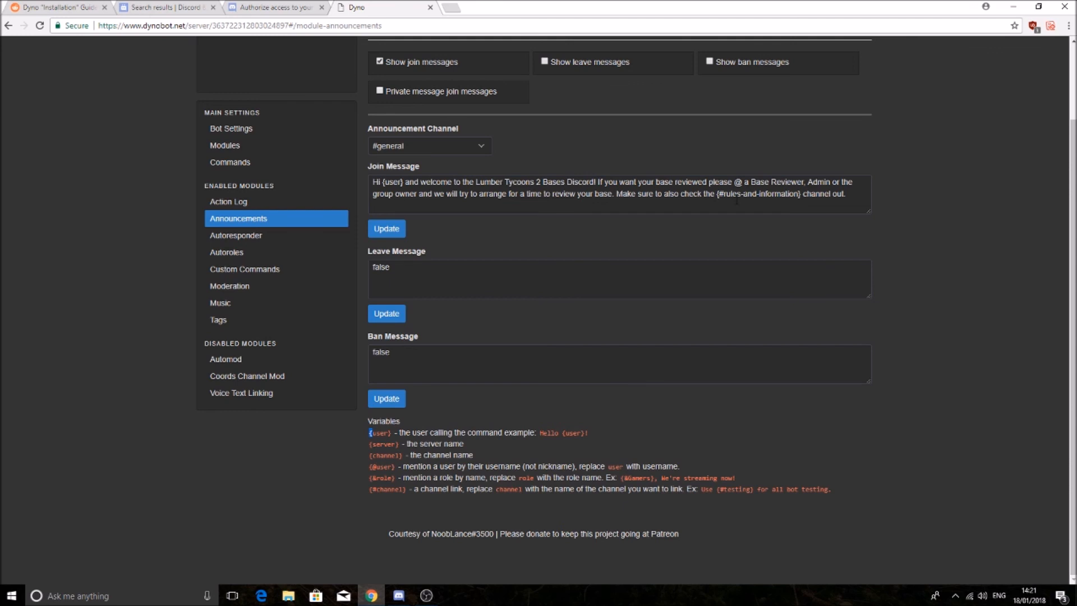
click(717, 194)
drag(716, 194, 719, 195)
click(720, 195)
click(383, 230)
Choose #general as the announcement channel and enable private message join messages.
click(465, 147)
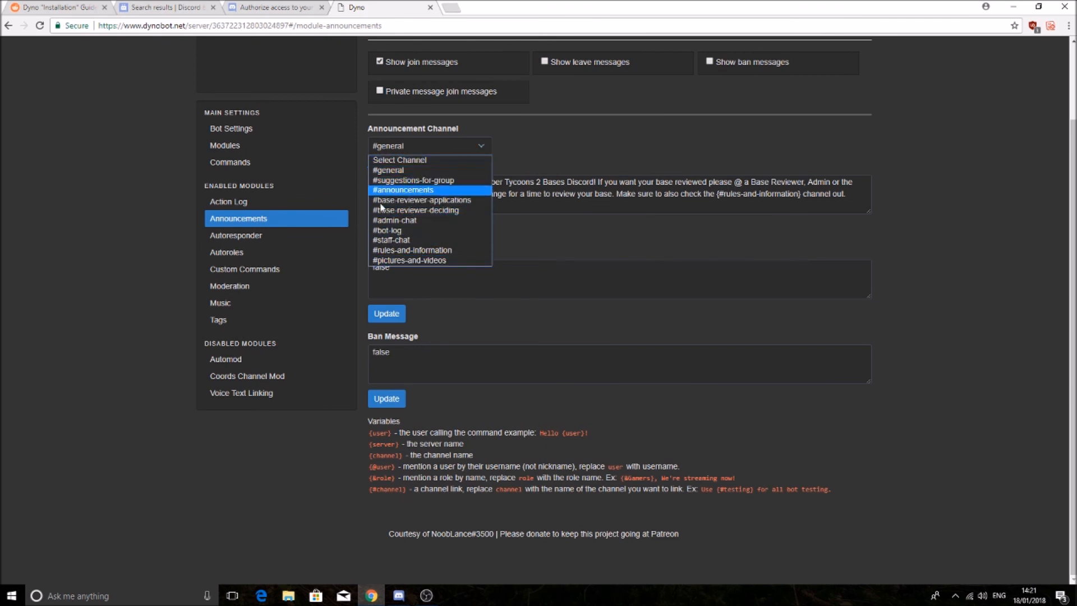
click(409, 171)
scroll(410, 172, up, 2)
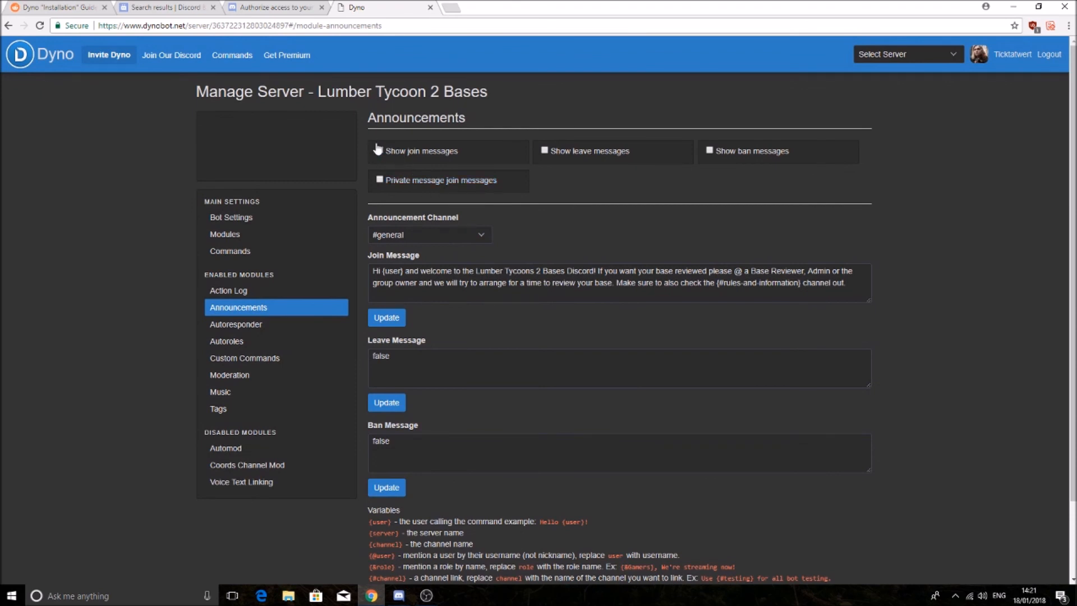
click(380, 181)
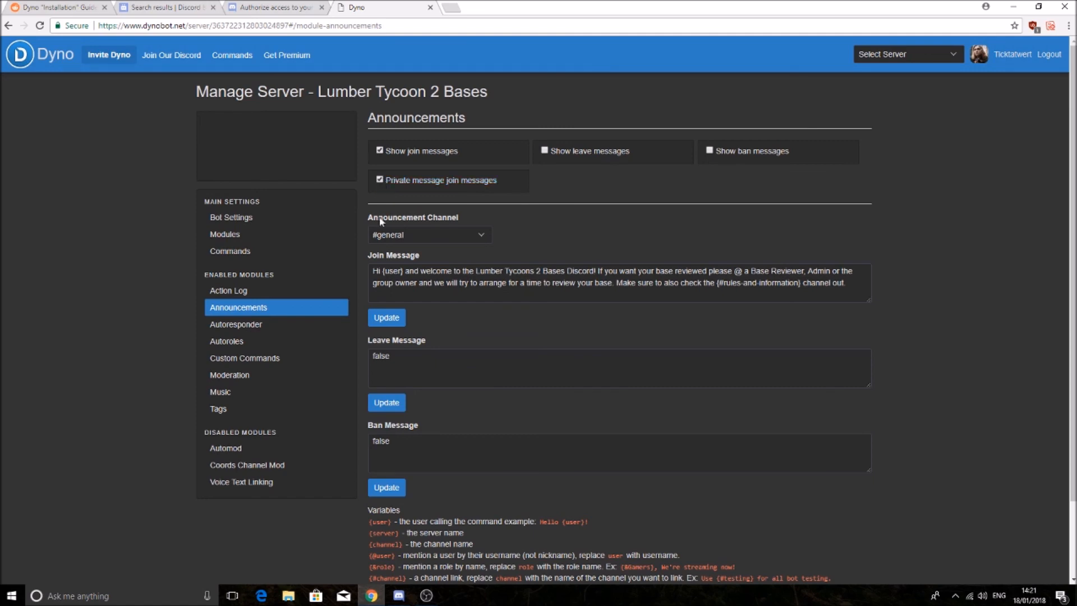
Switch to Discord and look at a welcome message in the direct messages received from Dyno.
click(403, 599)
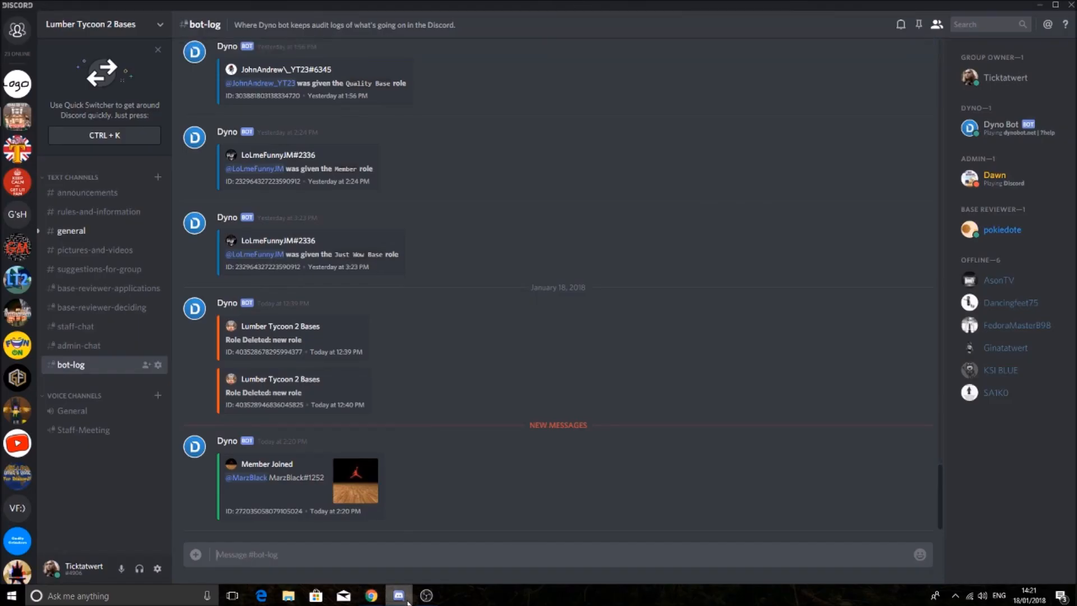
click(17, 30)
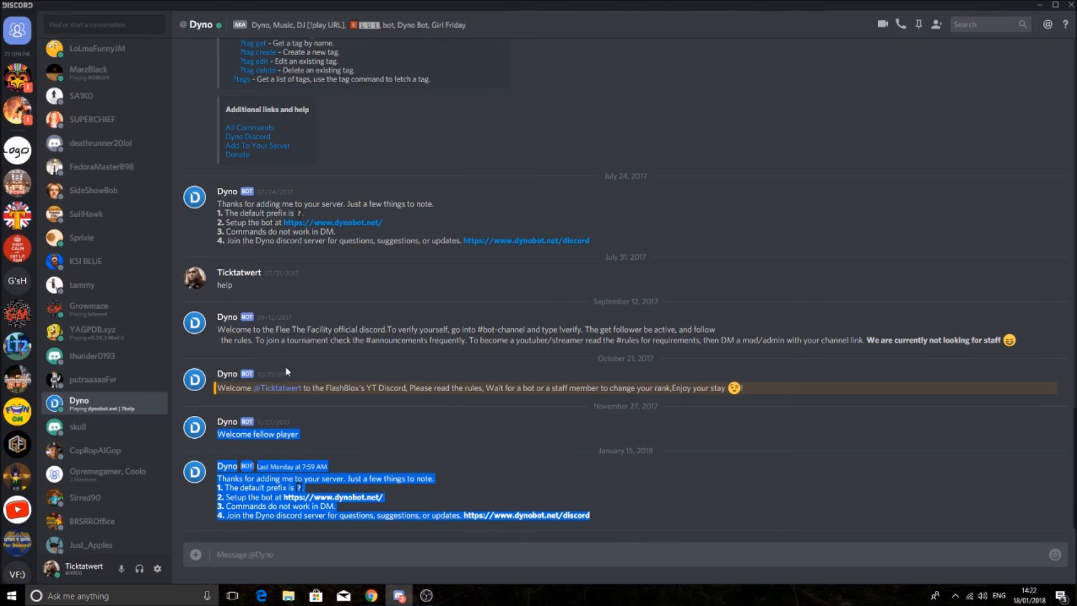
drag(218, 387, 692, 388)
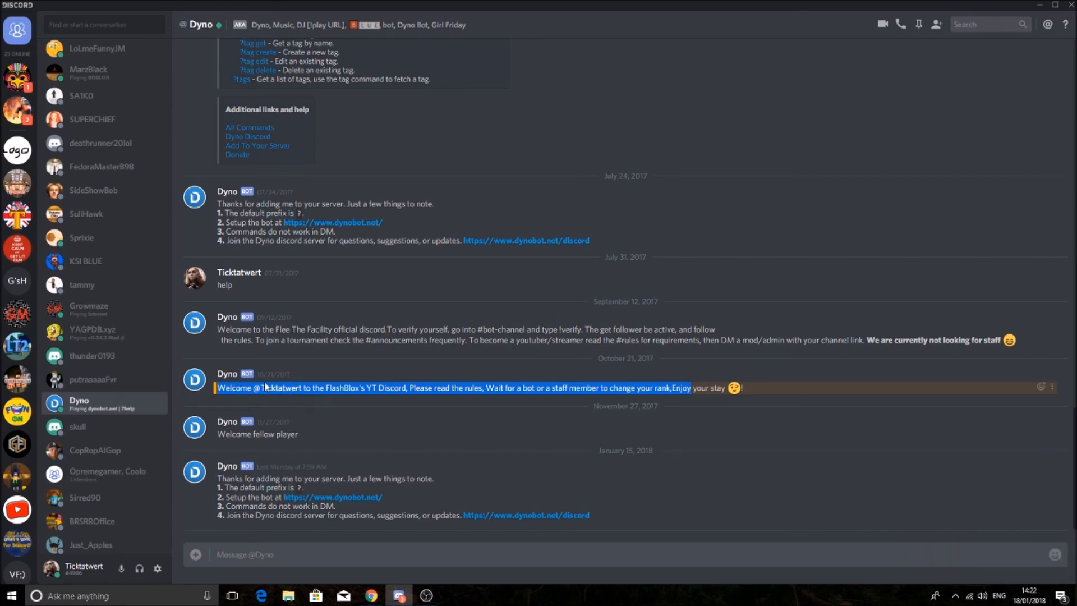
Return to Chrome and look at the ban message text and Dyno's Autoresponder settings.
key(alt+Tab)
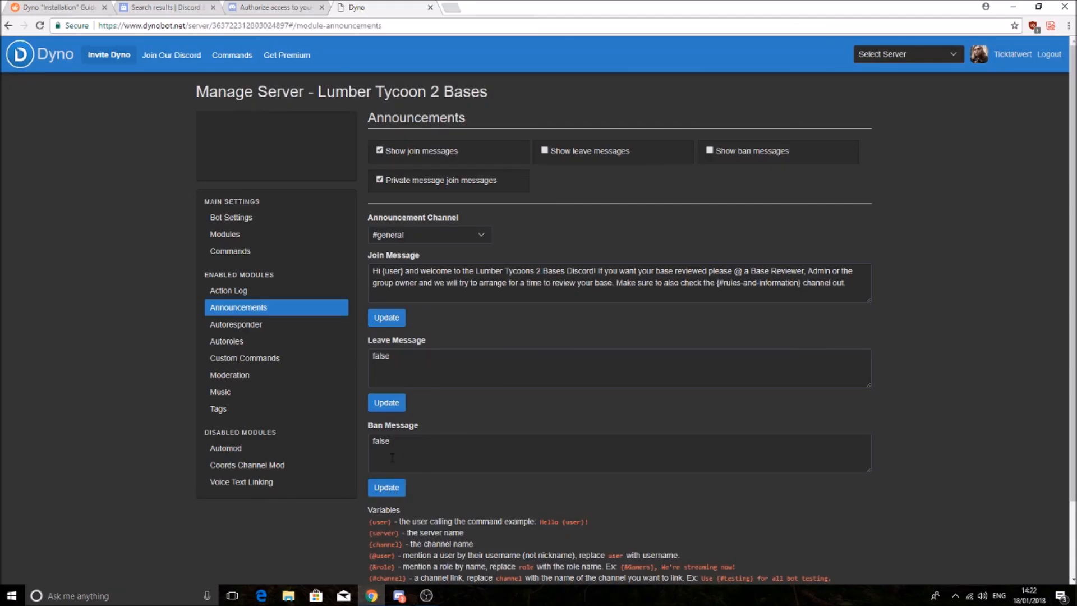
double_click(377, 445)
click(269, 329)
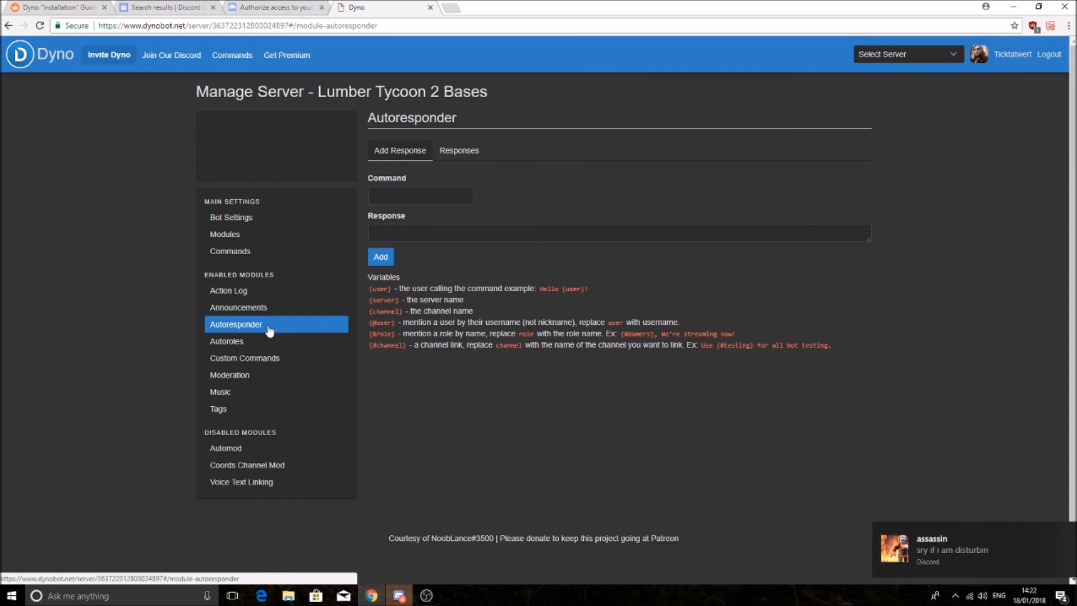
In Dyno's Autoroles settings, choose Member as the role given on join.
click(260, 347)
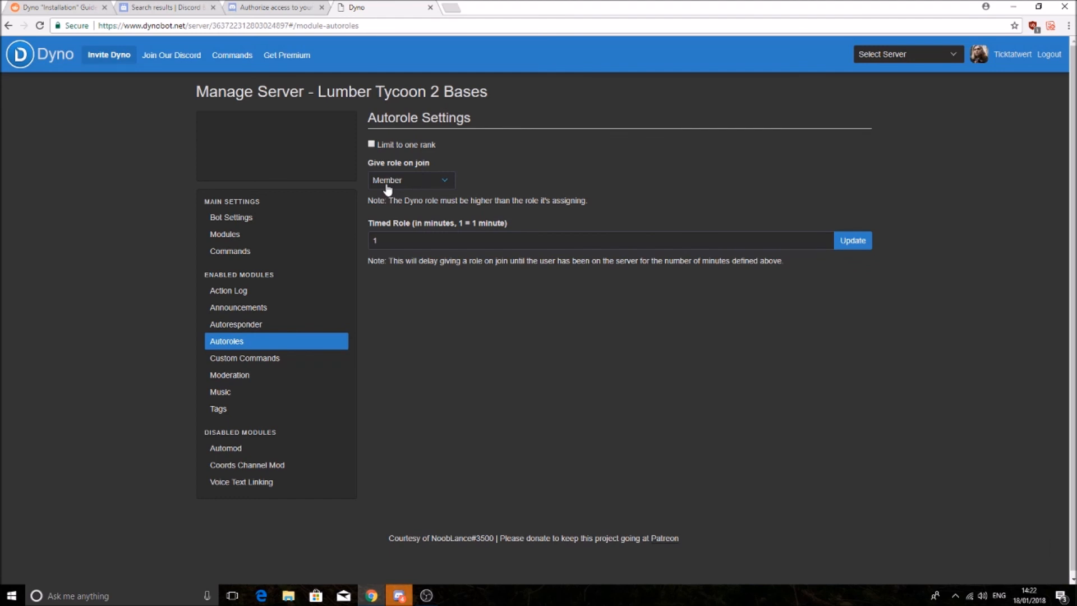
click(406, 185)
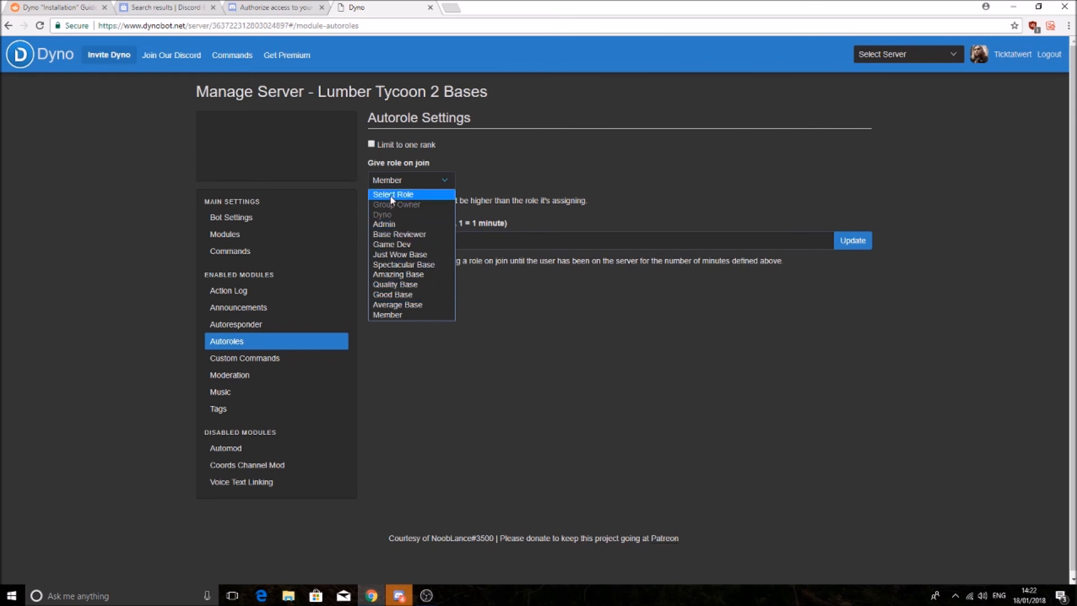
click(412, 179)
click(416, 180)
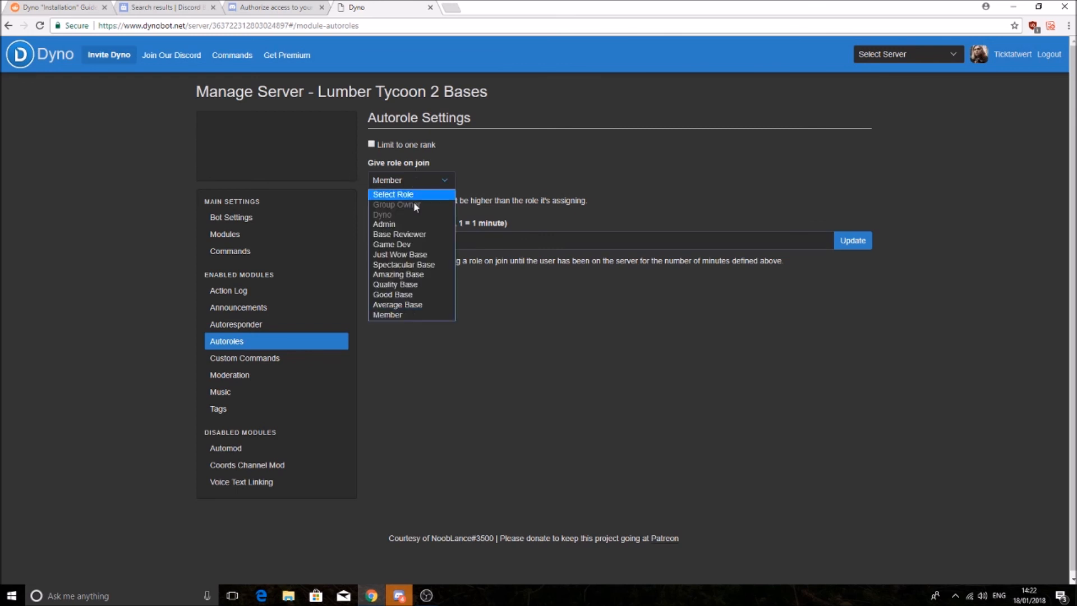
click(401, 315)
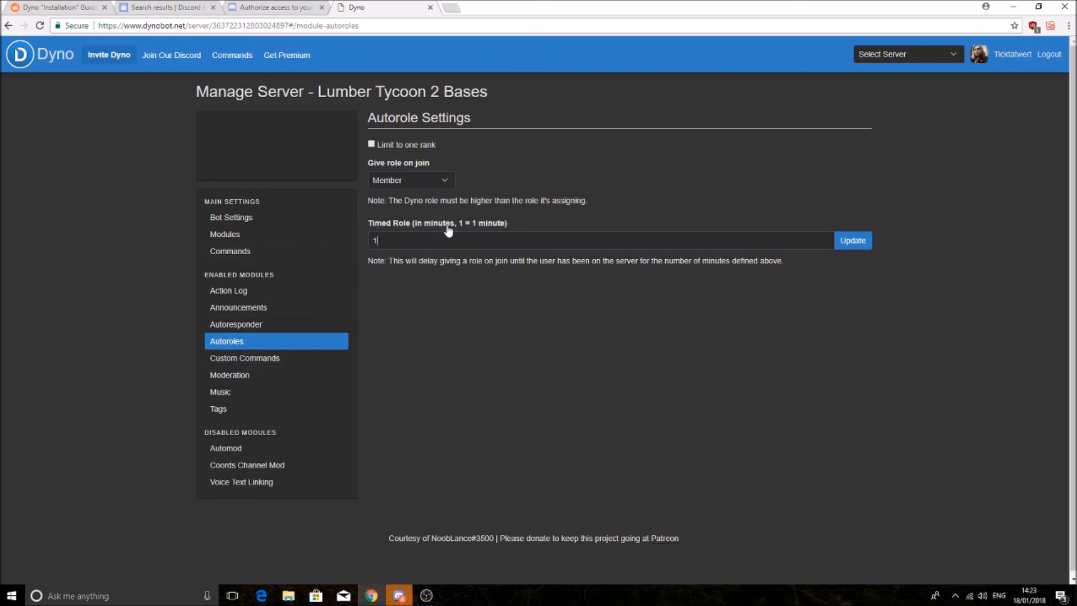
Look over Dyno's Custom Commands and Moderation settings and the Music module's channel and DJ role choices.
click(258, 358)
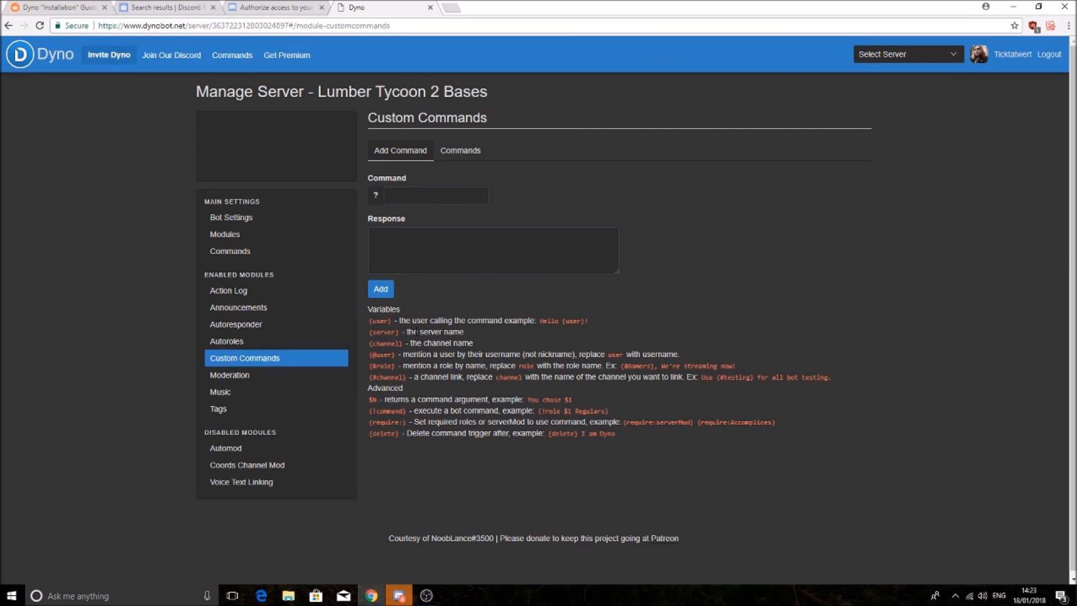
click(283, 381)
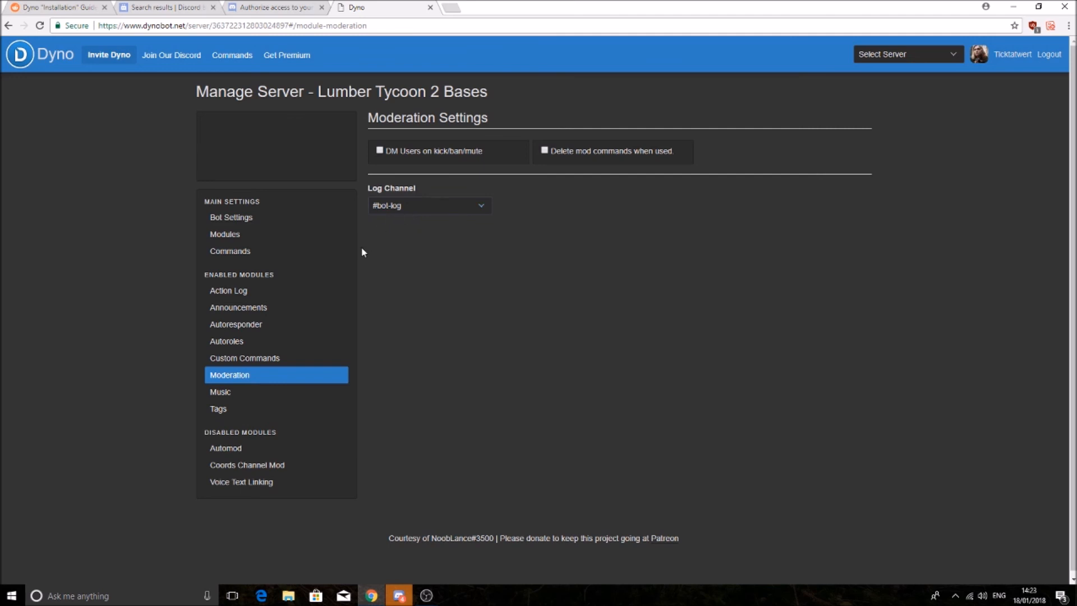
click(247, 395)
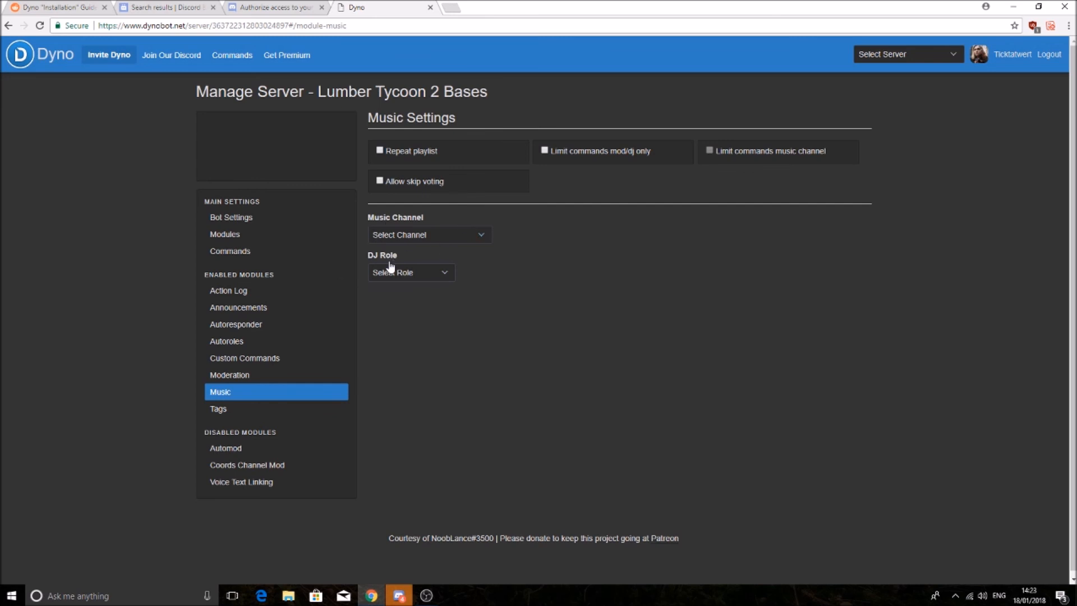
click(406, 238)
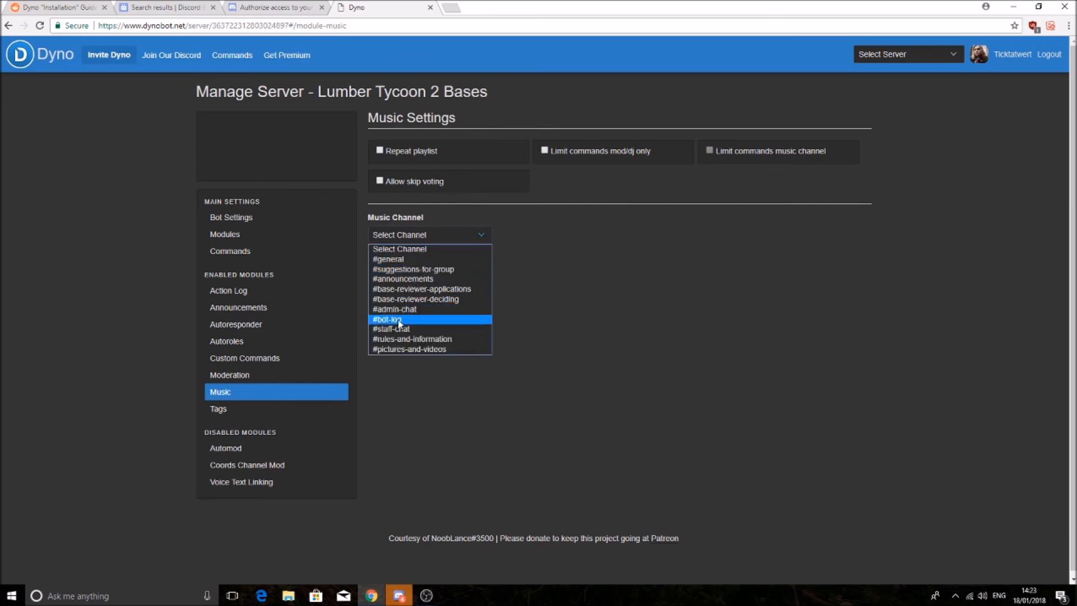
click(602, 361)
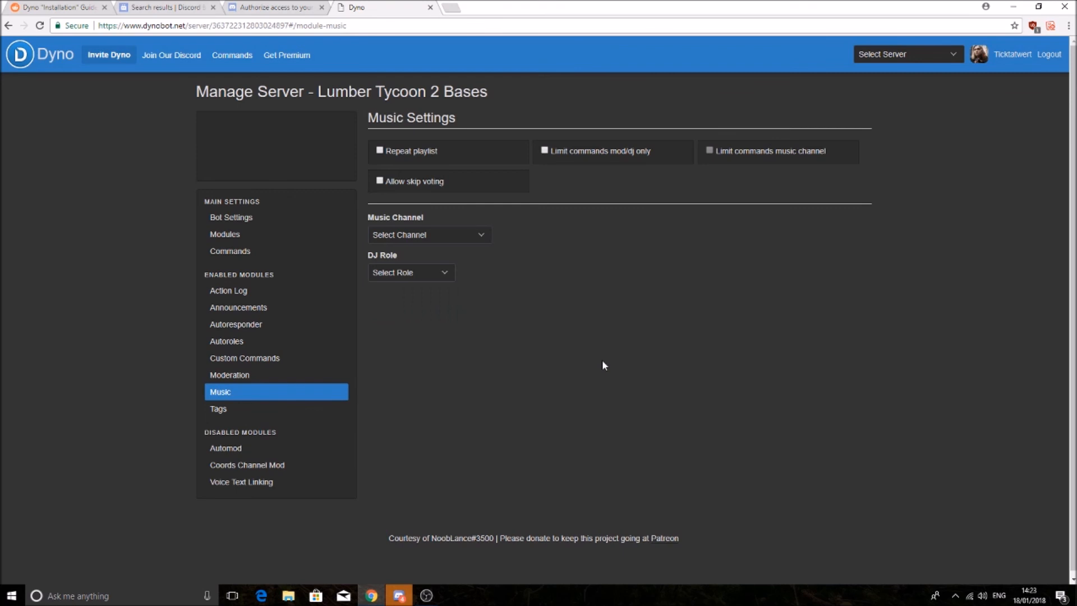
click(392, 273)
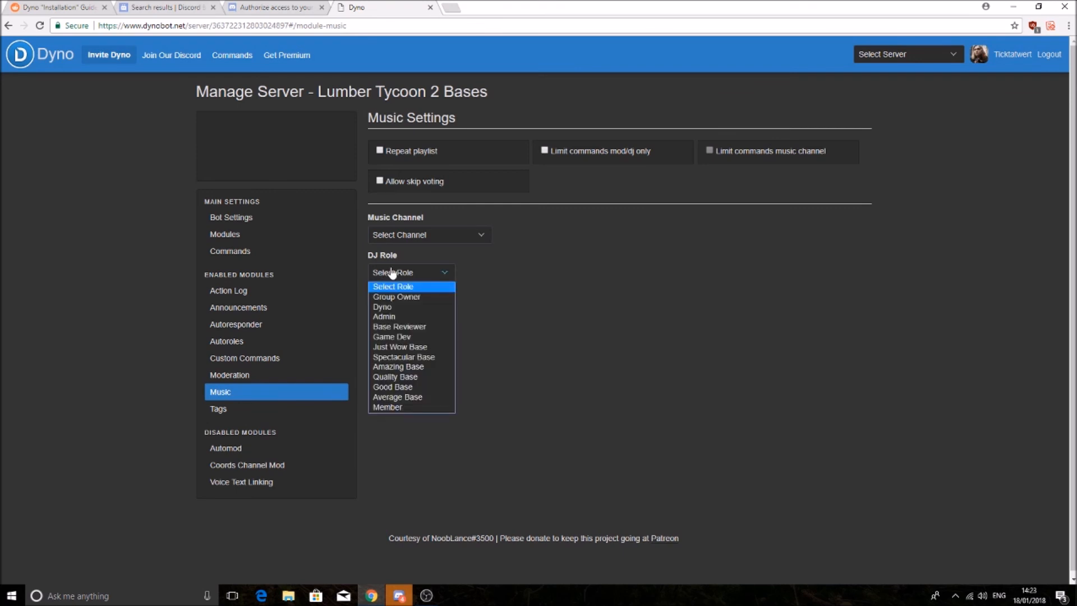
click(523, 288)
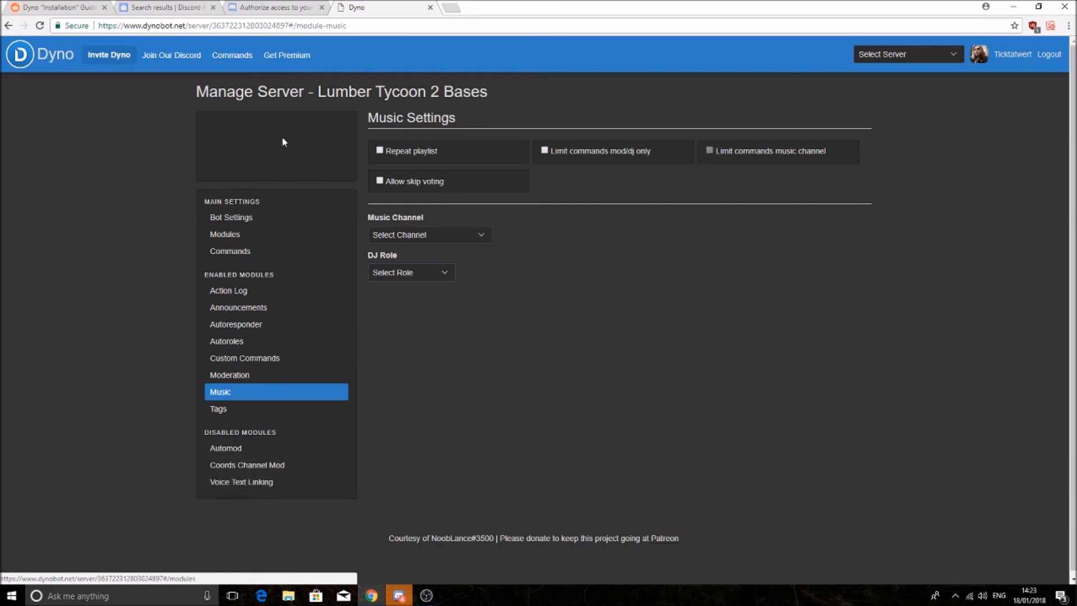
Examine Dyno's command reference, including the Misc and Manager command lists.
click(224, 65)
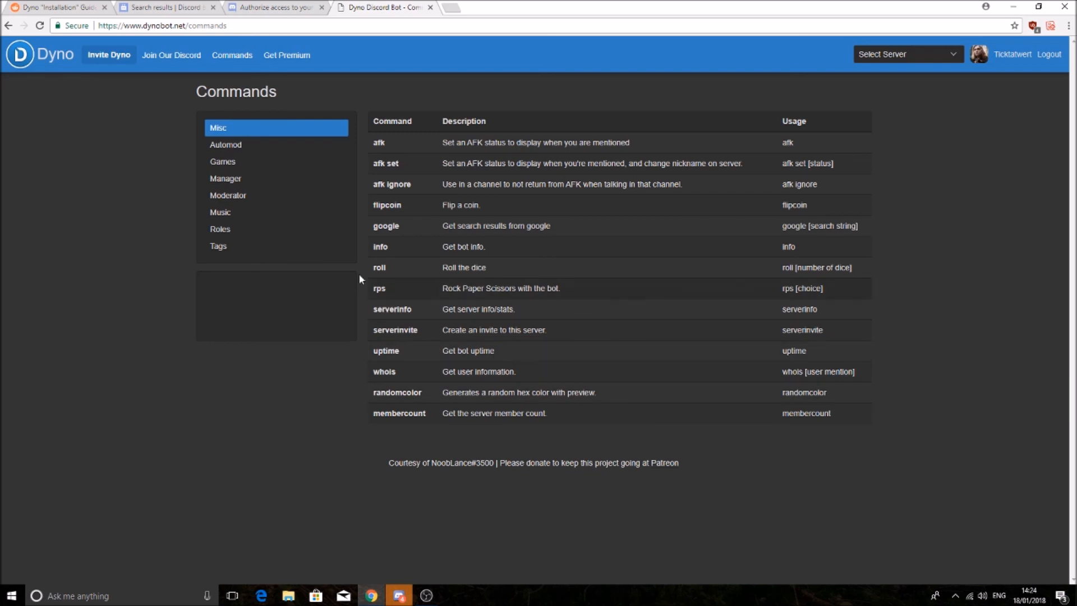
click(242, 180)
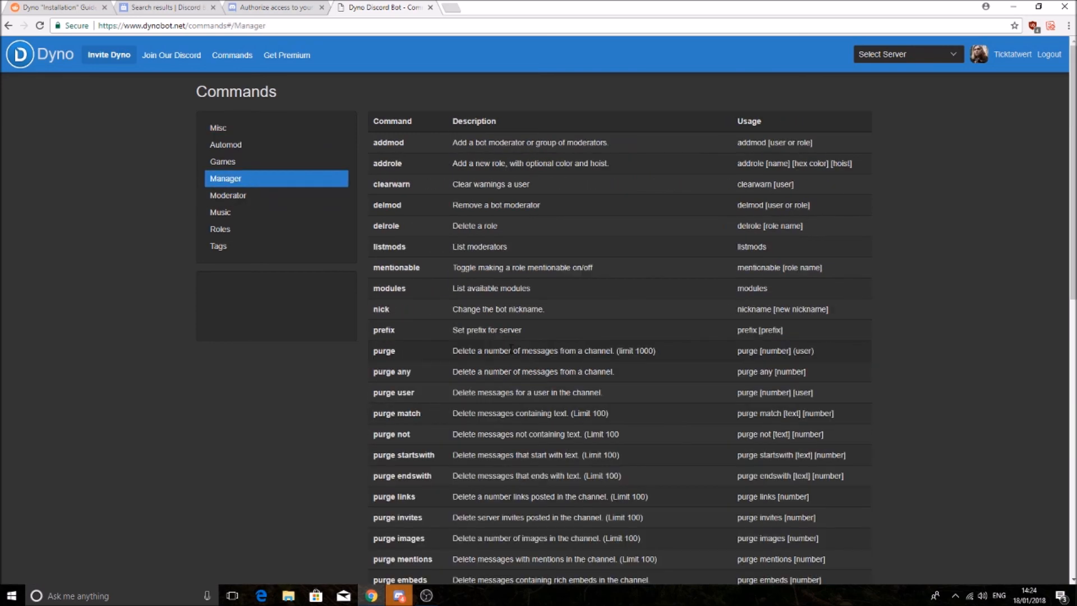
scroll(470, 387, down, 10)
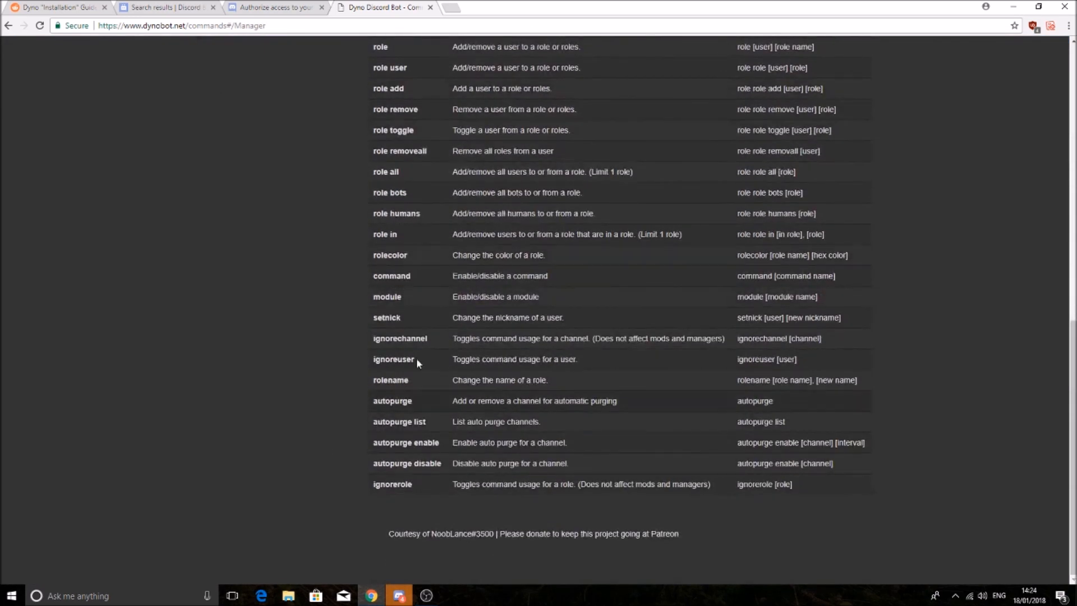
scroll(434, 332, up, 10)
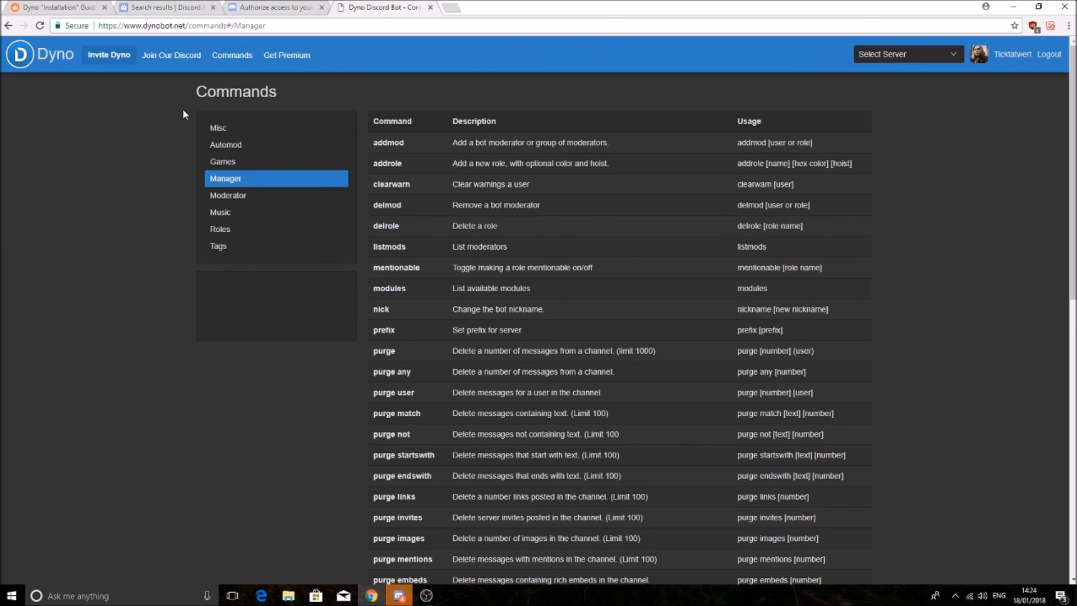
click(226, 58)
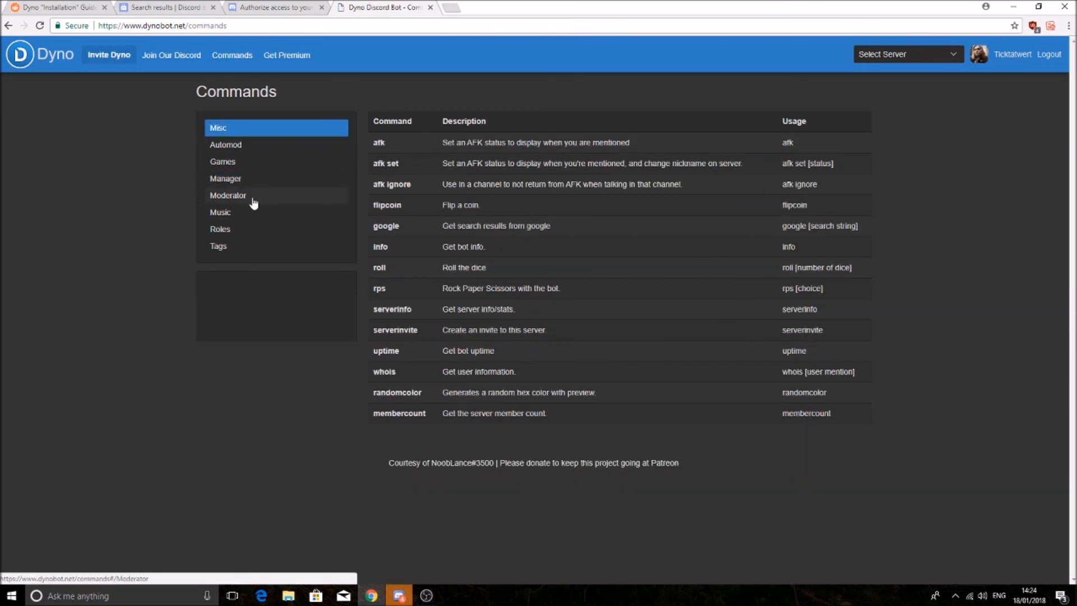
Switch to Discord and open the Server setup Test server.
click(398, 595)
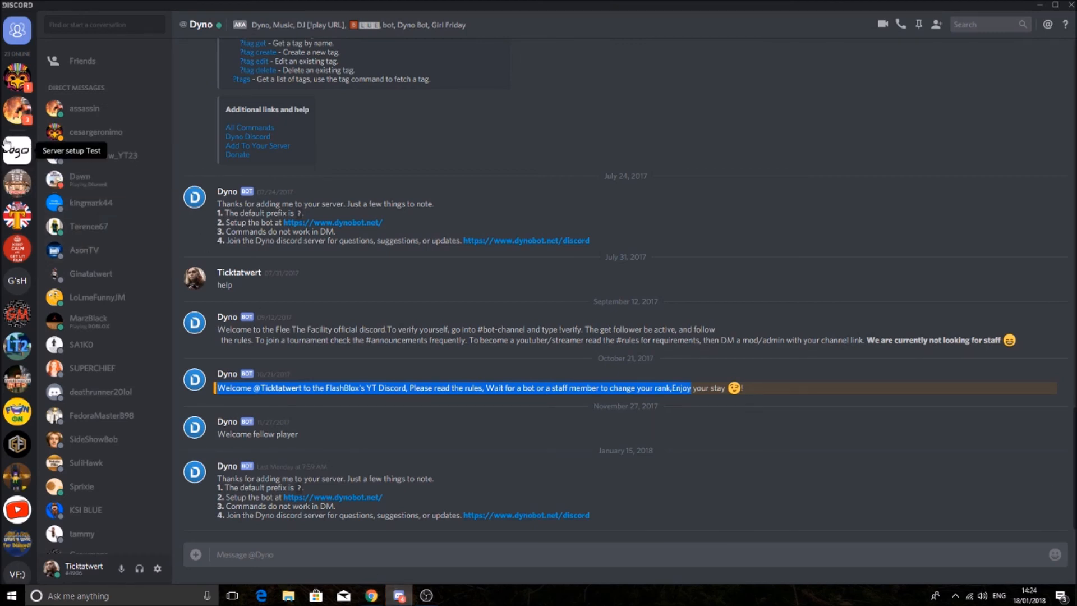
click(8, 150)
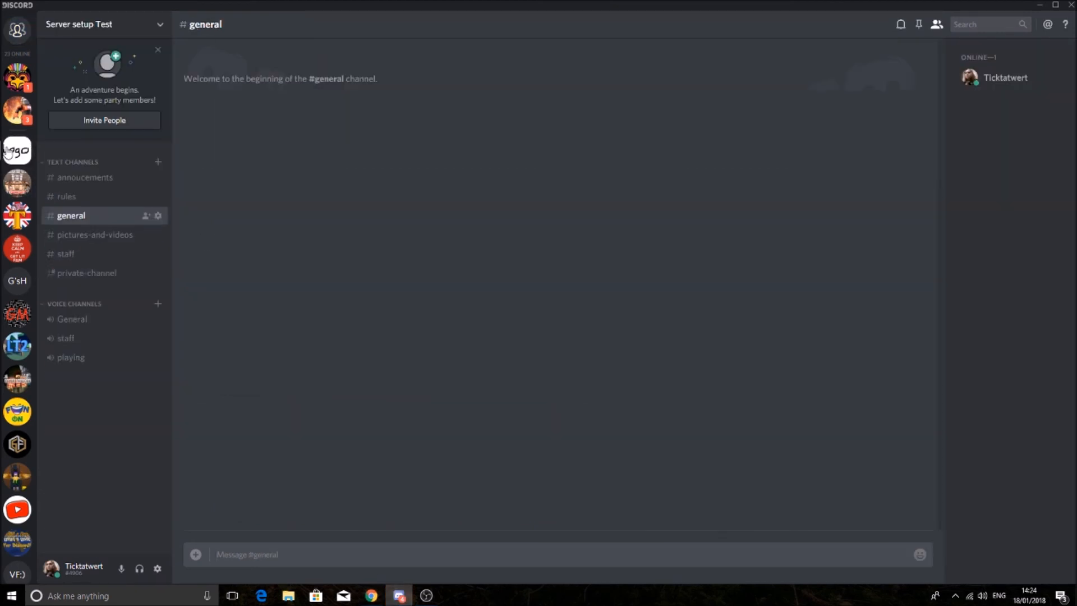